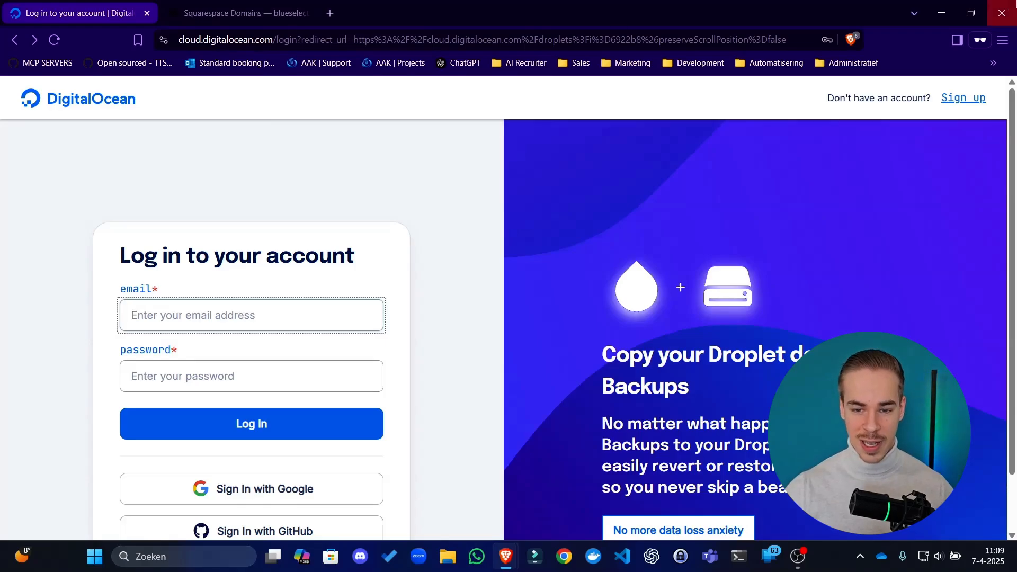
Start registering a new DigitalOcean account with the email sign-up option
click(977, 99)
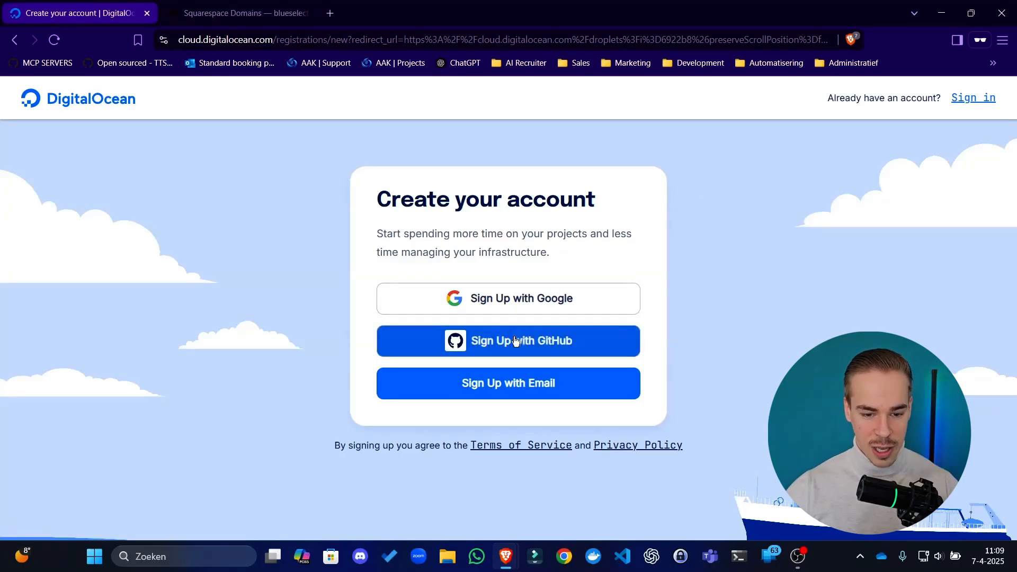
click(521, 392)
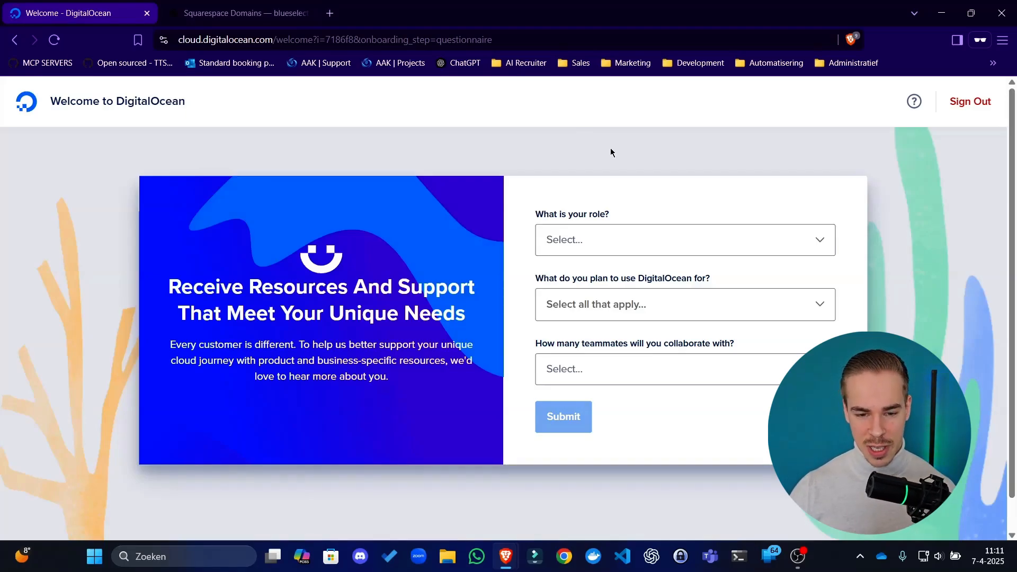
Submit the onboarding questionnaire with role Developer, planned use API, and 2-5 teammates
click(609, 234)
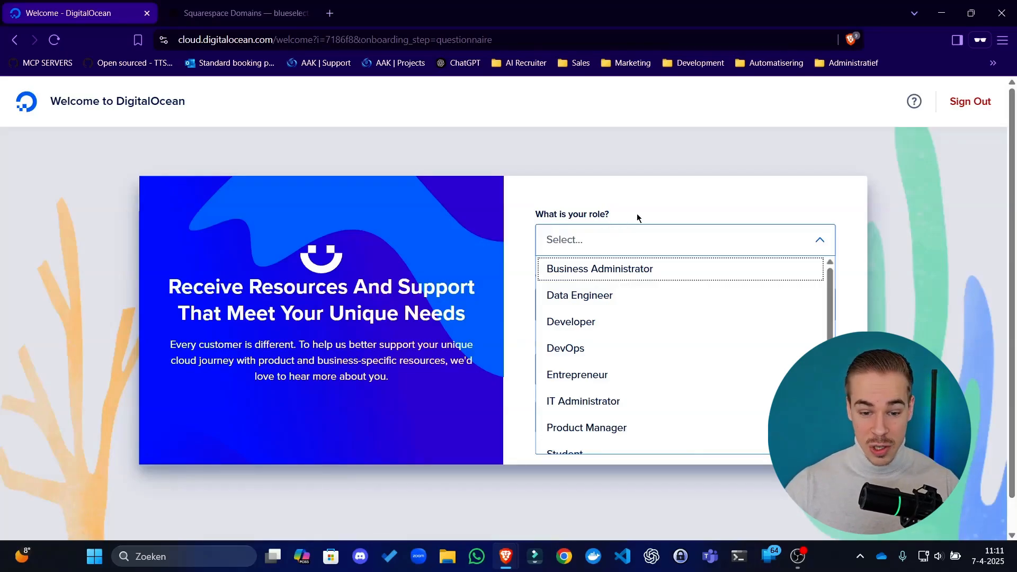
click(642, 295)
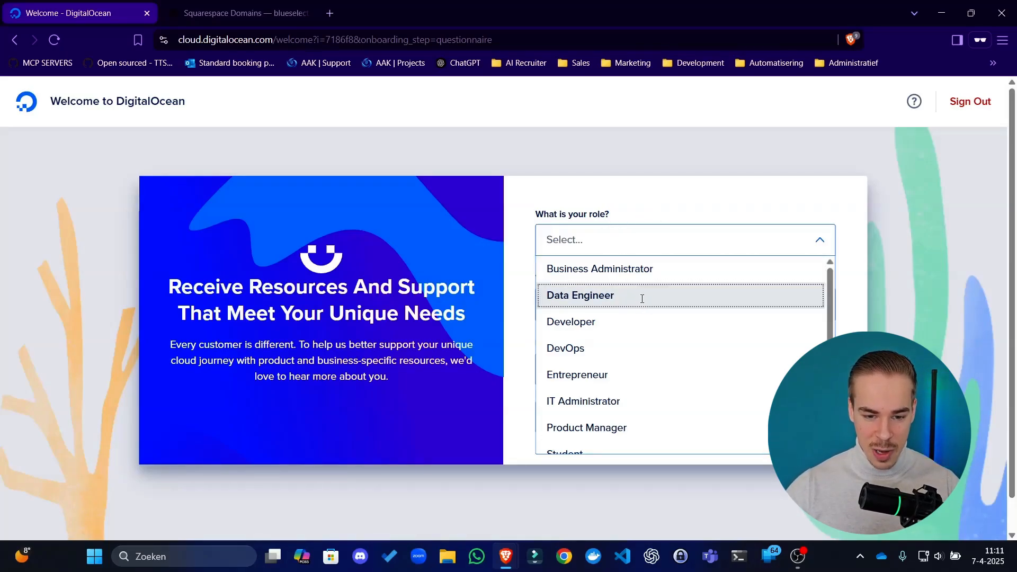
click(580, 248)
click(612, 320)
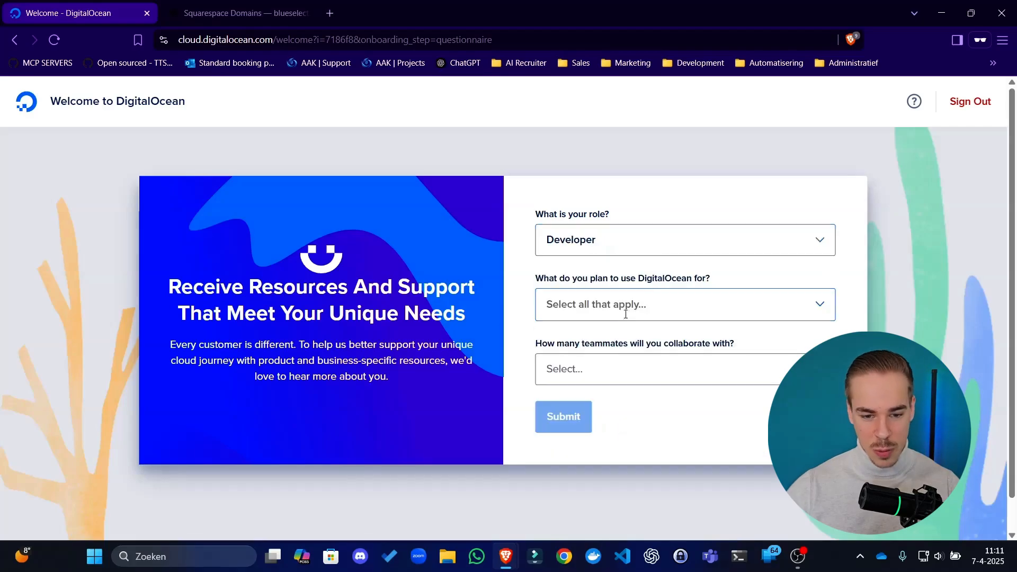
click(614, 313)
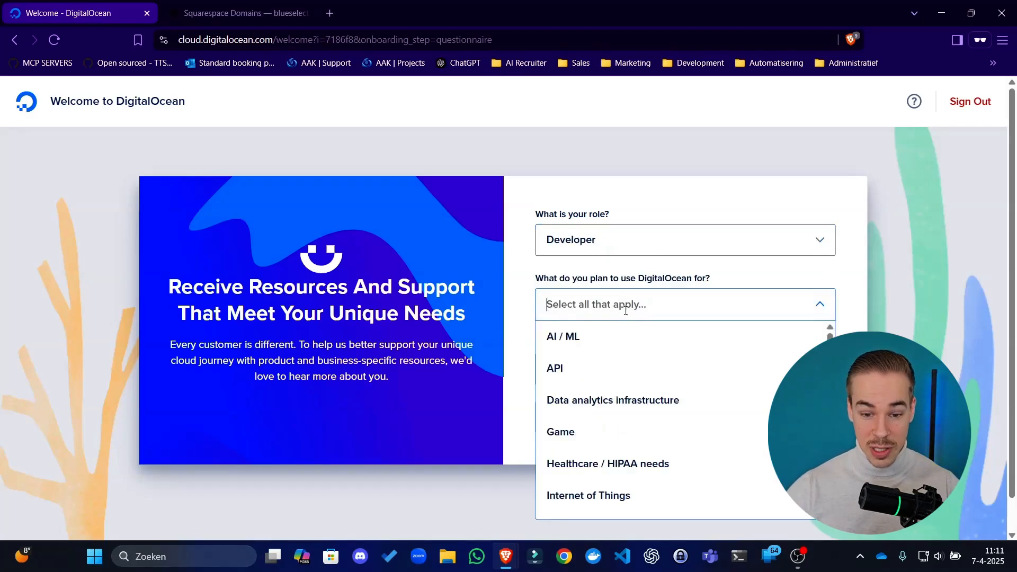
click(608, 367)
click(609, 368)
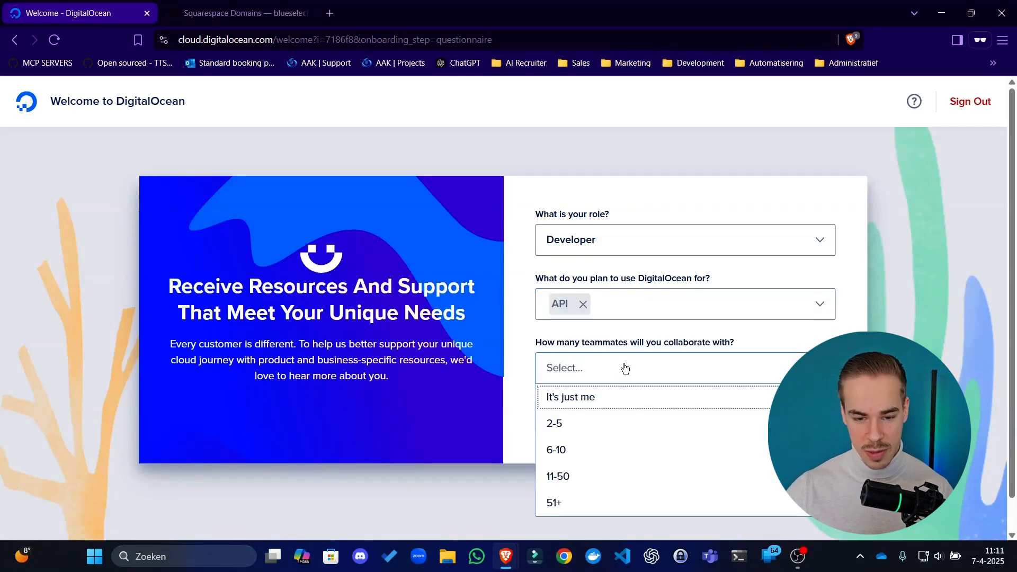
click(668, 420)
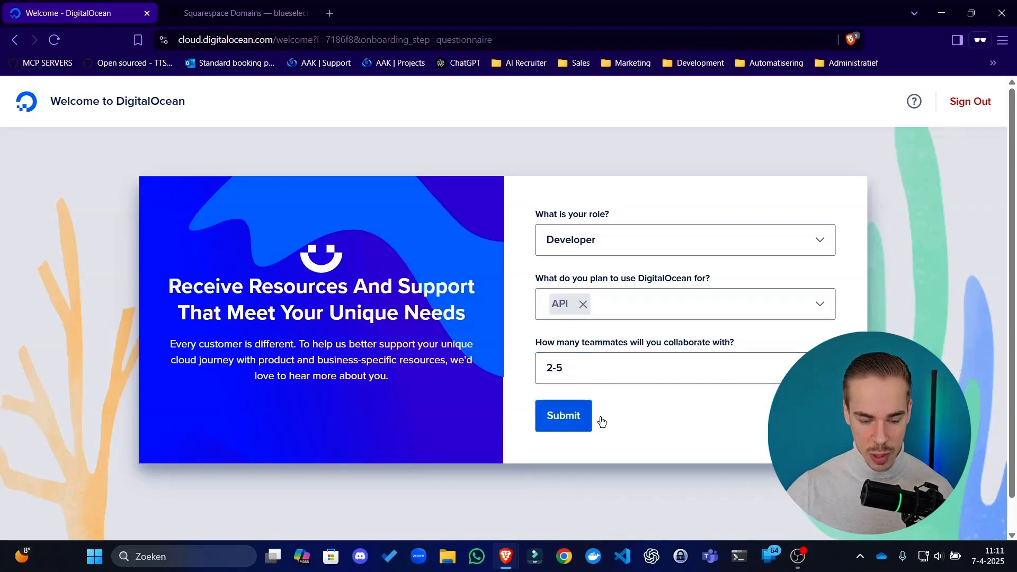
click(580, 422)
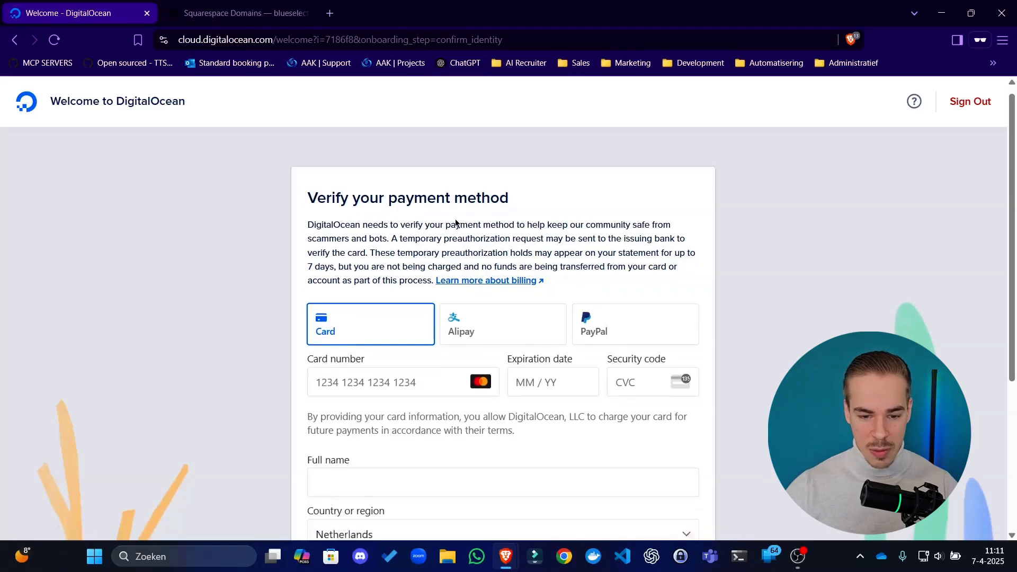
scroll(452, 230, down, 5)
scroll(452, 230, up, 3)
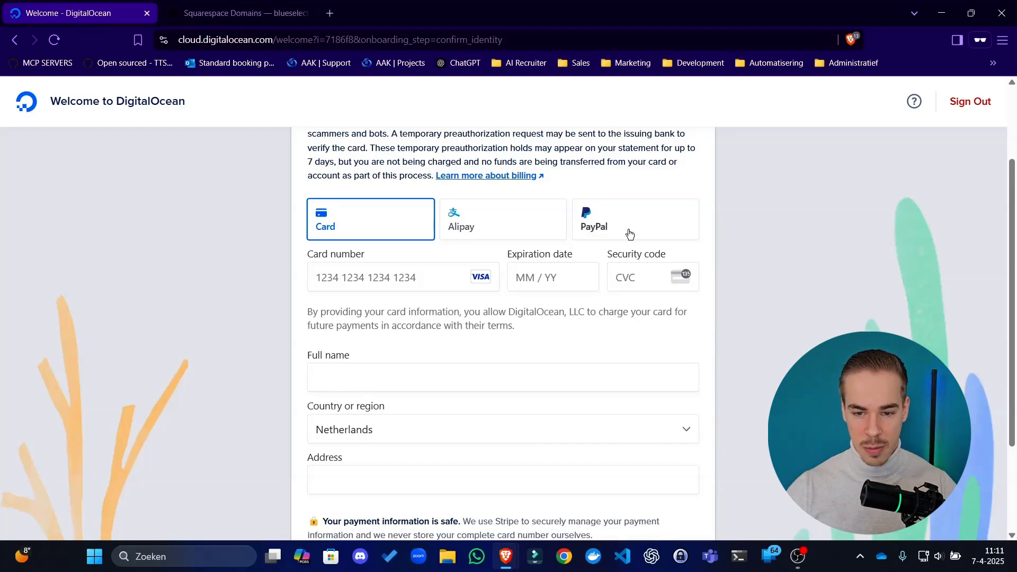
drag(601, 159, 582, 157)
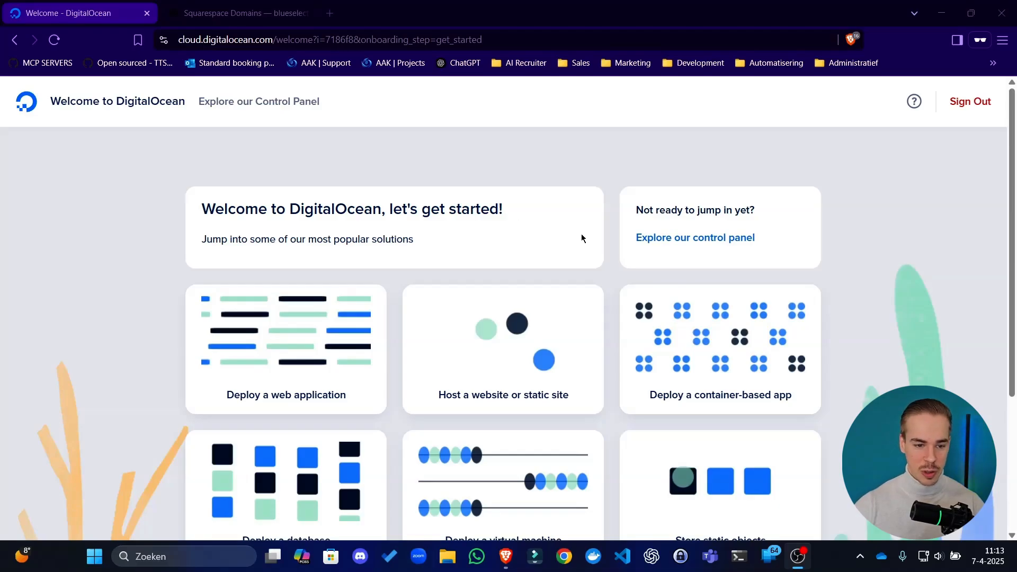
Go to the control panel and start spinning up a new Droplet from the first-project page
click(618, 212)
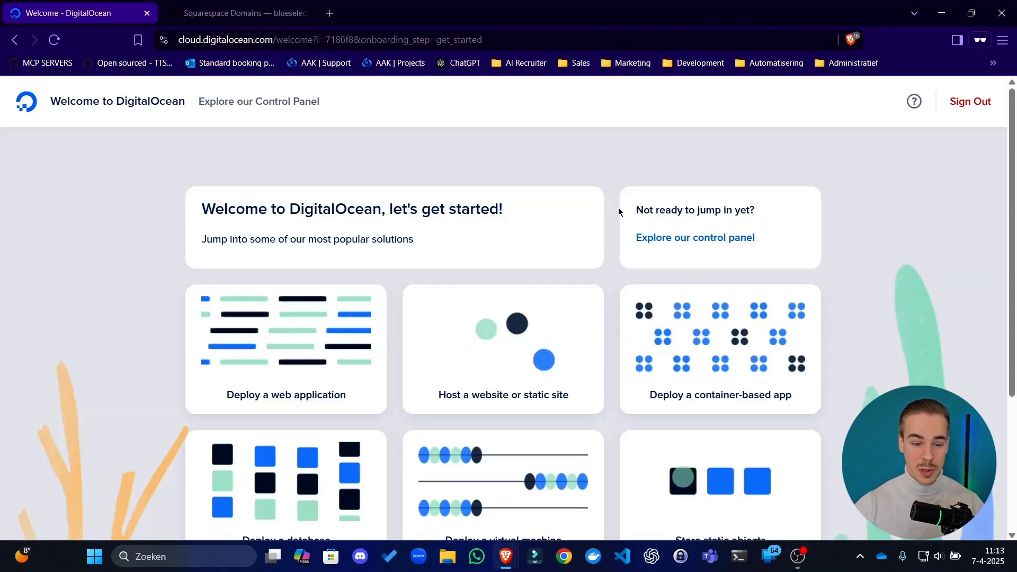
click(305, 112)
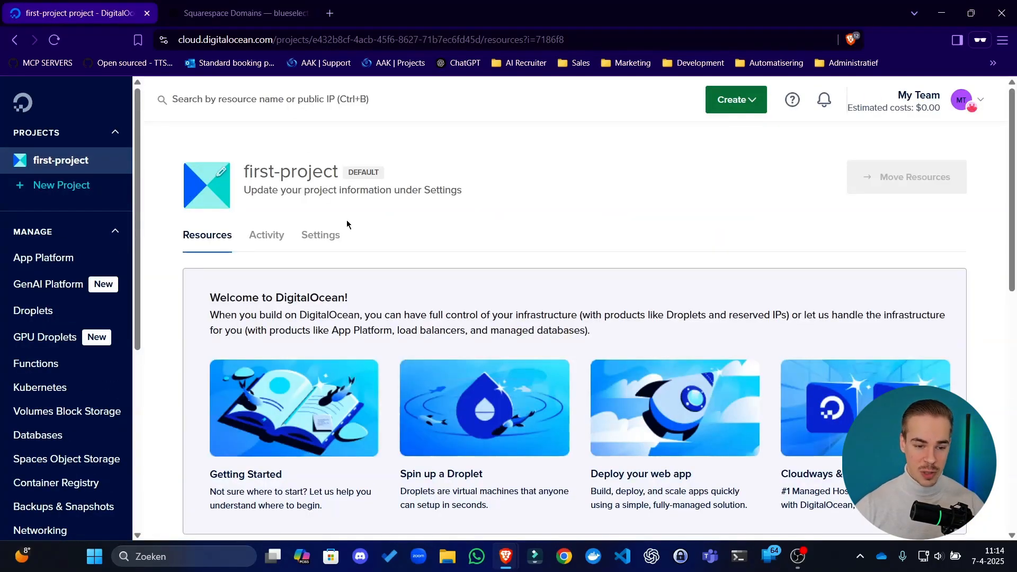
scroll(393, 222, down, 5)
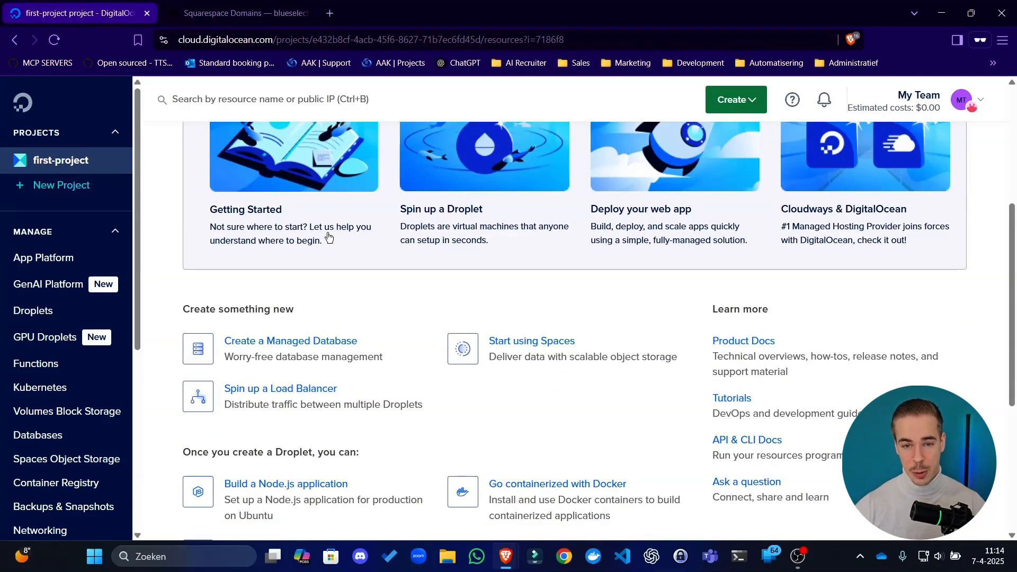
scroll(318, 245, up, 5)
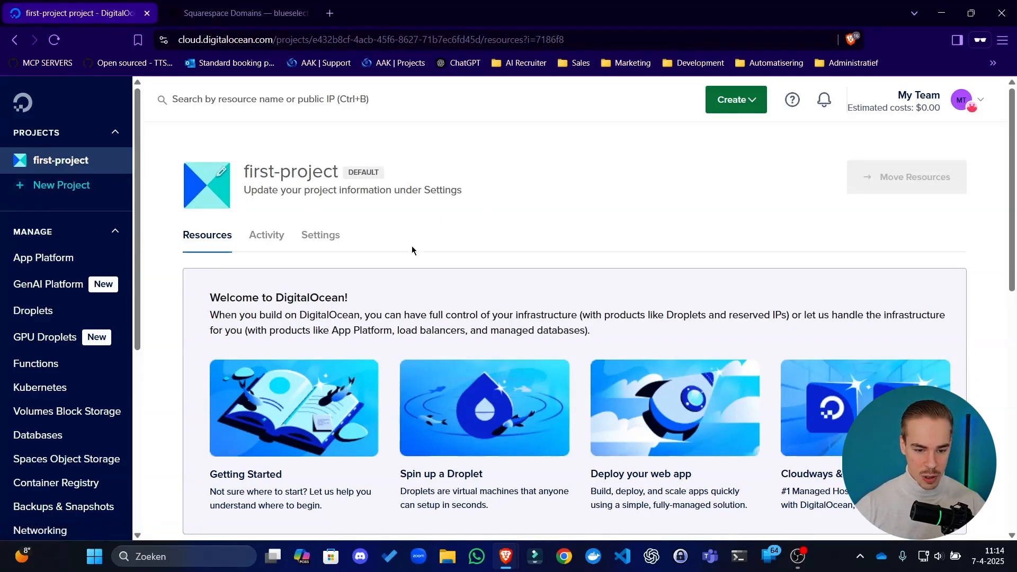
scroll(404, 249, down, 1)
scroll(403, 249, down, 1)
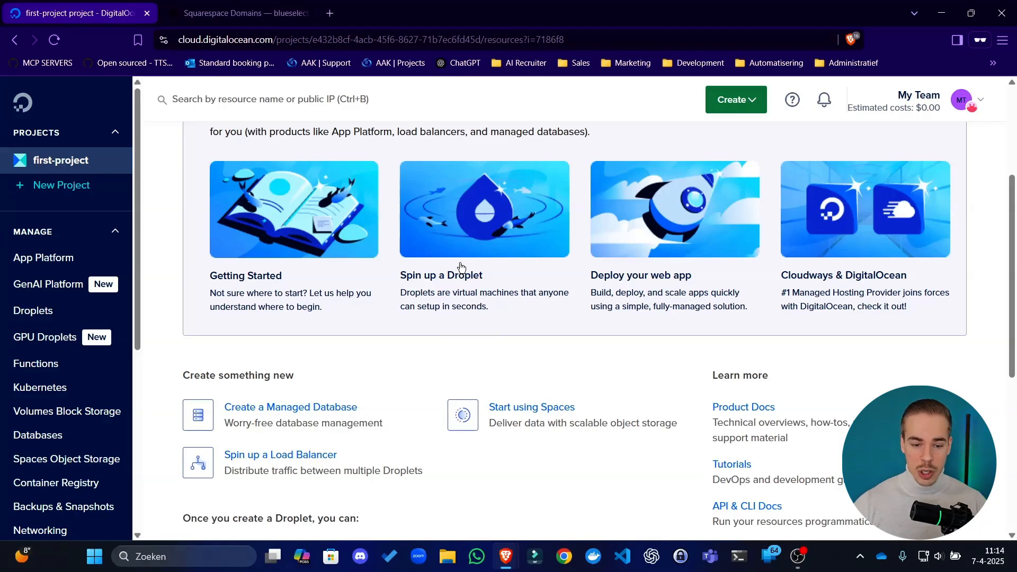
click(487, 223)
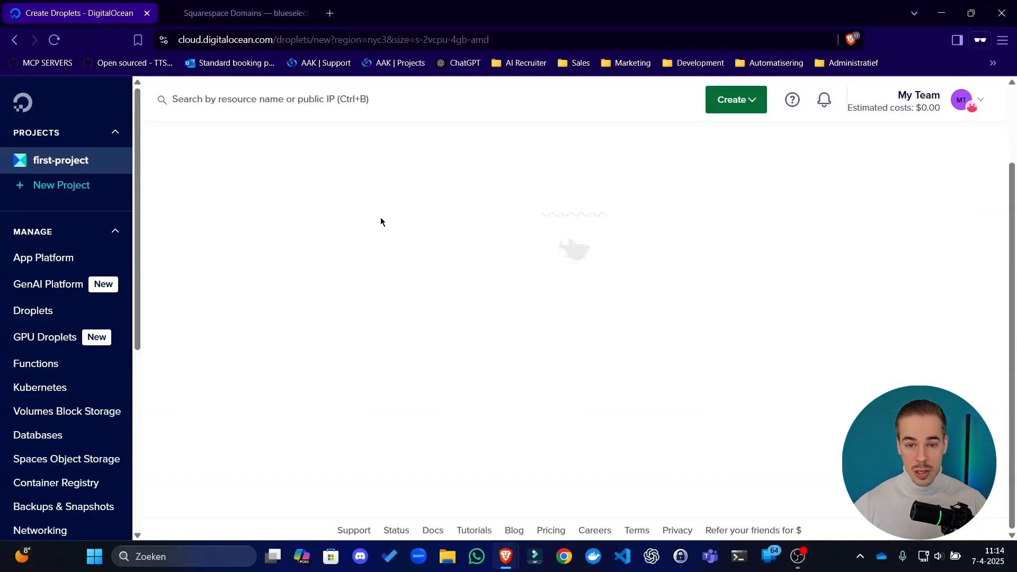
Set the Droplet's region to Amsterdam and check the datacenters offered for it
scroll(379, 223, down, 1)
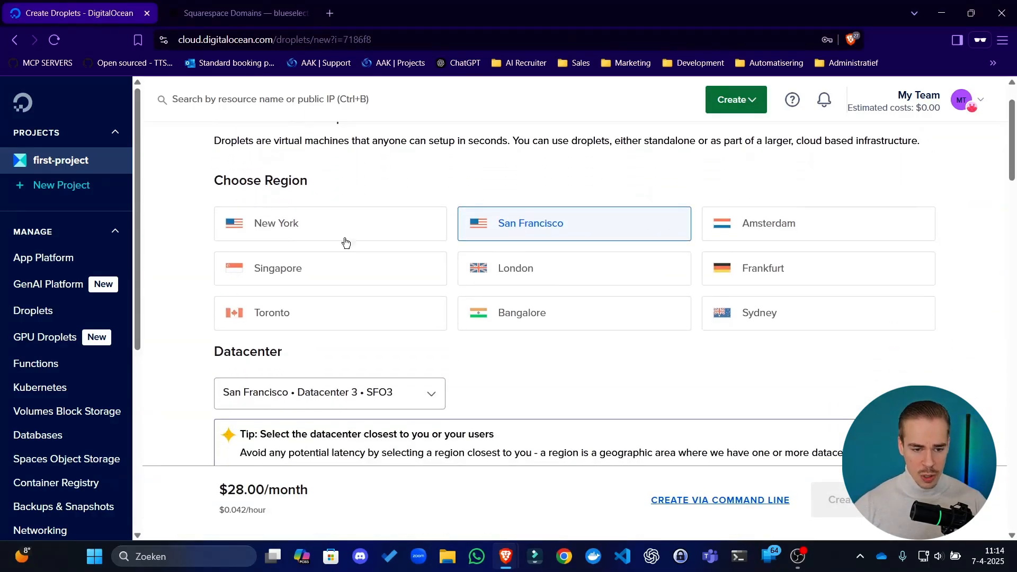
mouse_move(273, 181)
mouse_down()
mouse_move(245, 184)
mouse_move(264, 182)
mouse_up()
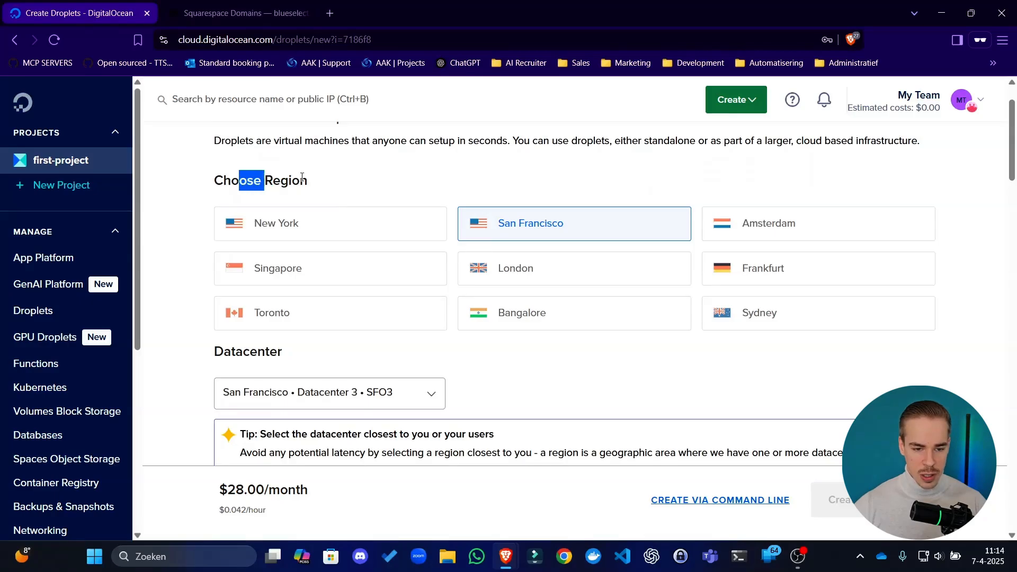
click(304, 178)
click(763, 232)
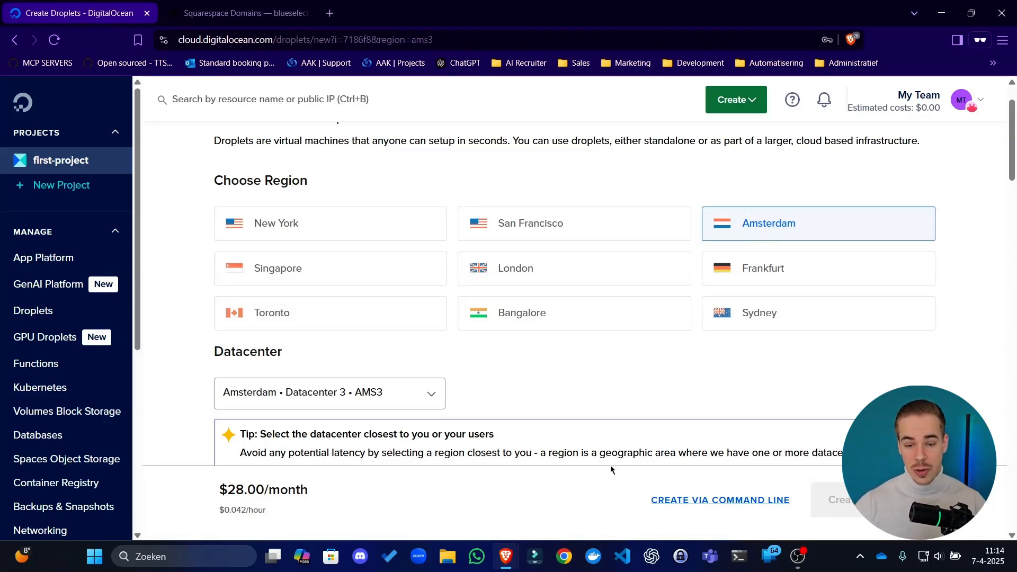
scroll(525, 344, down, 3)
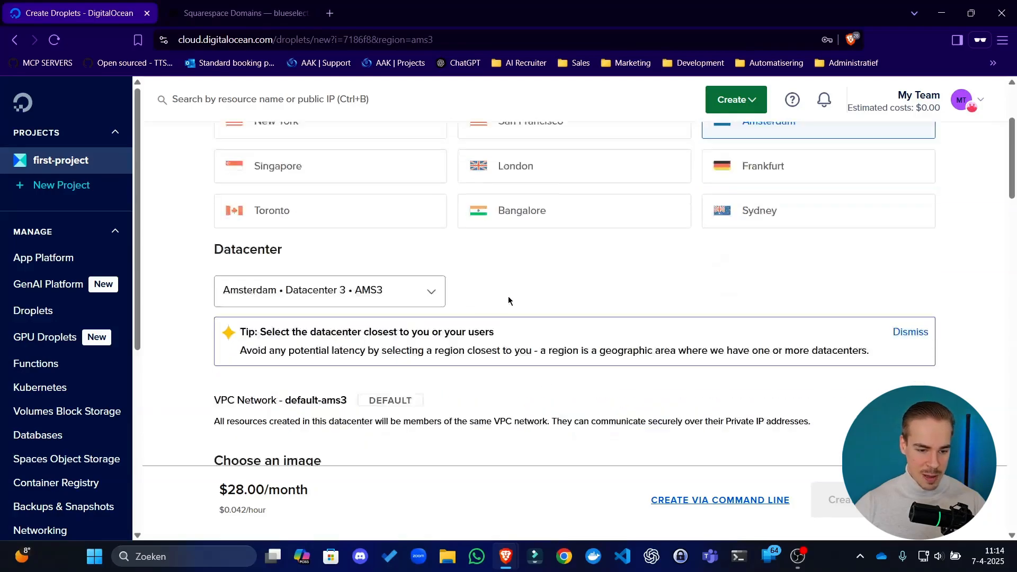
click(353, 267)
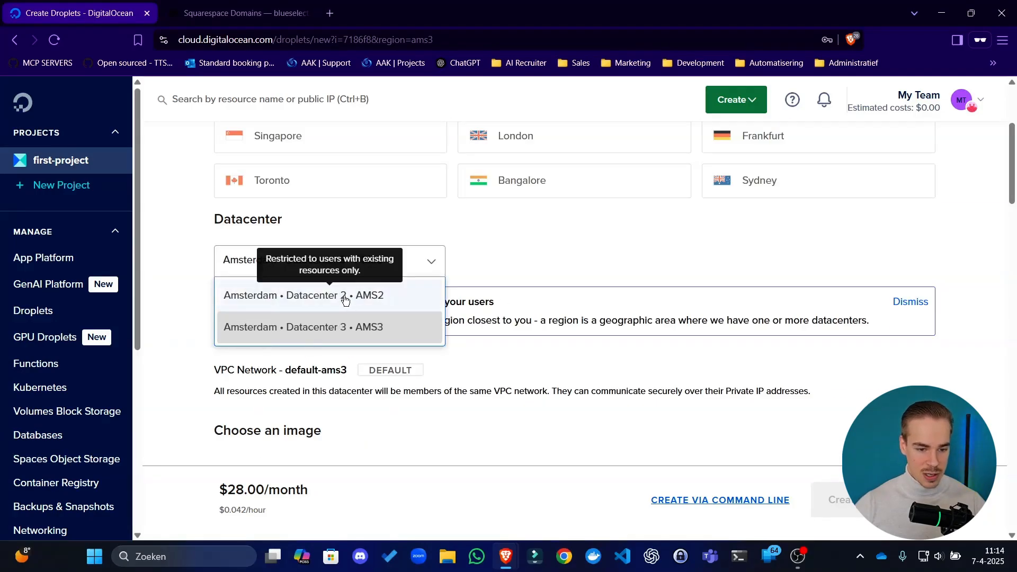
click(511, 266)
click(410, 255)
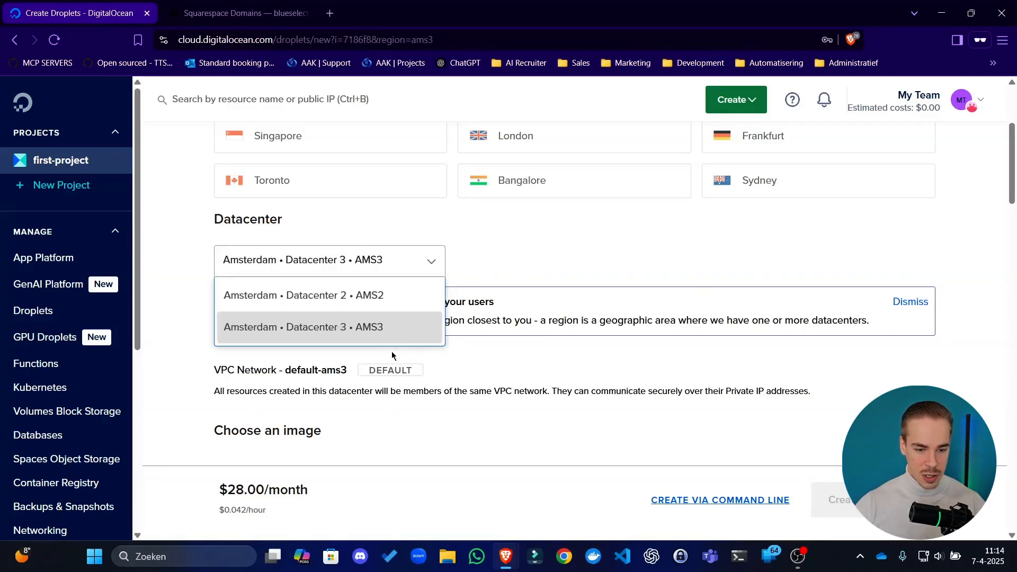
click(570, 253)
Choose the Marketplace image Docker on Ubuntu 22.04 for the Droplet
scroll(570, 260, down, 3)
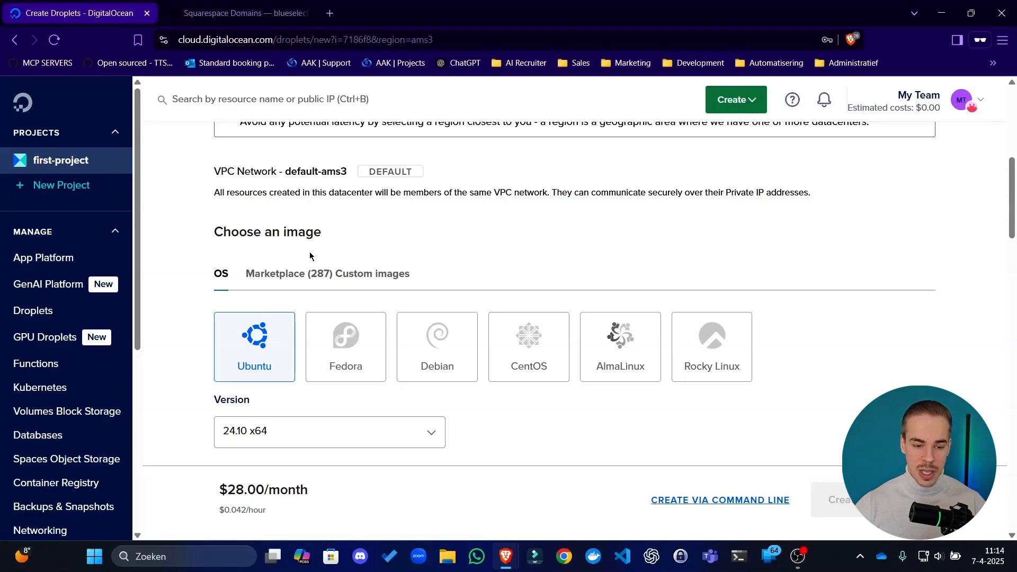
click(288, 278)
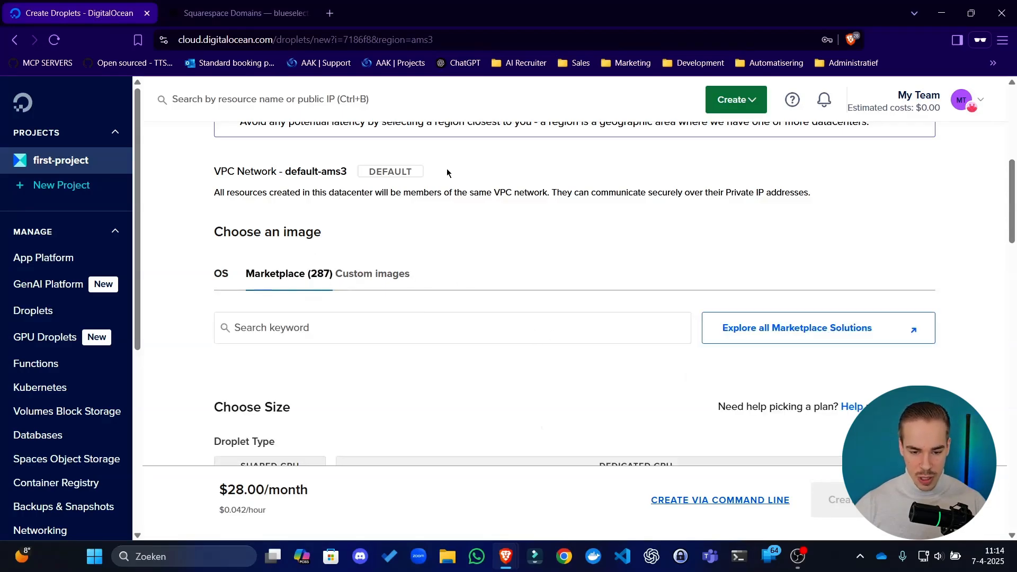
scroll(463, 263, down, 2)
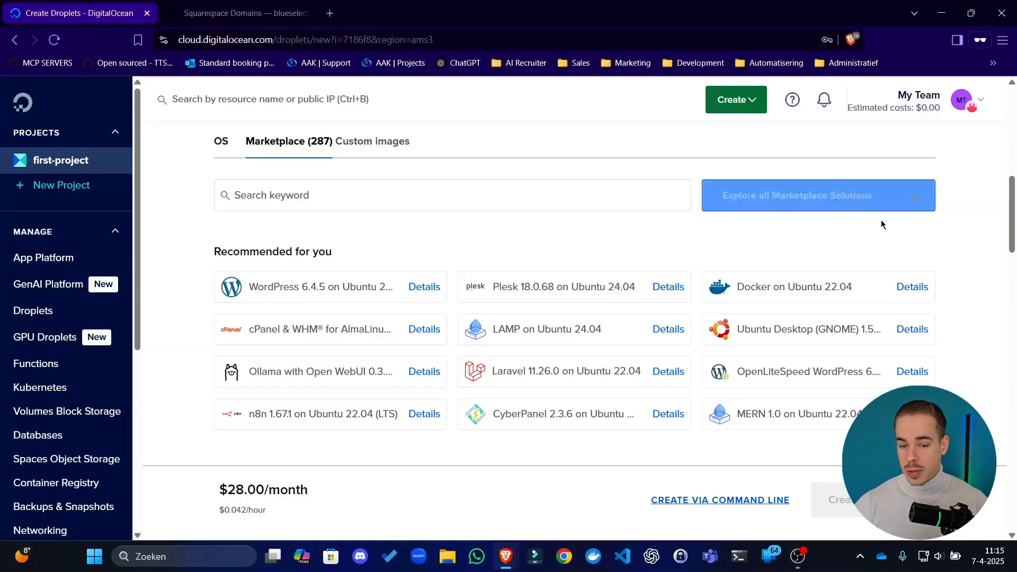
click(843, 285)
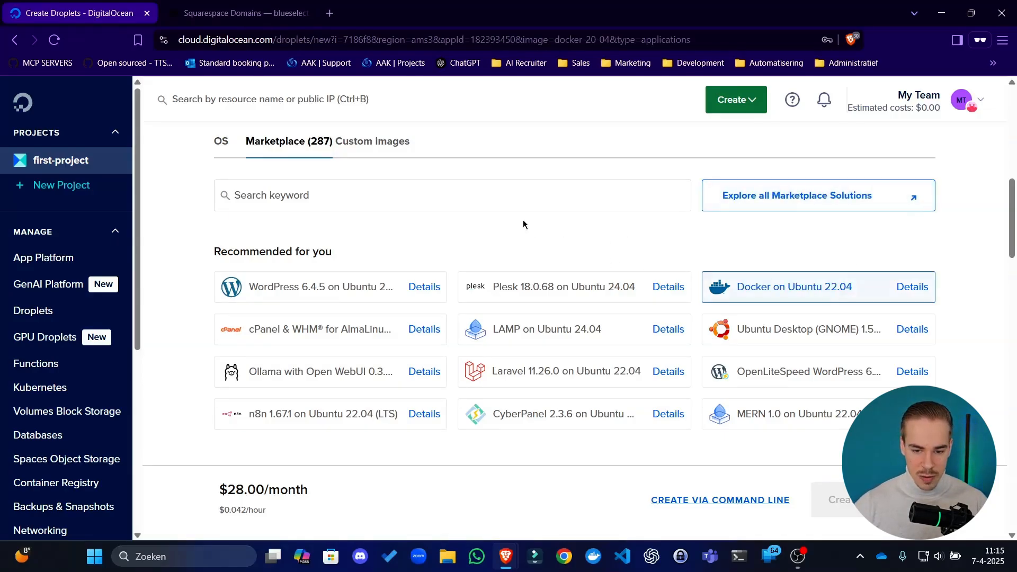
Size the Basic Droplet with the Regular SSD CPU option and the $6/mo plan (1 GB / 1 CPU, 25 GB SSD)
scroll(681, 259, down, 2)
scroll(682, 260, down, 3)
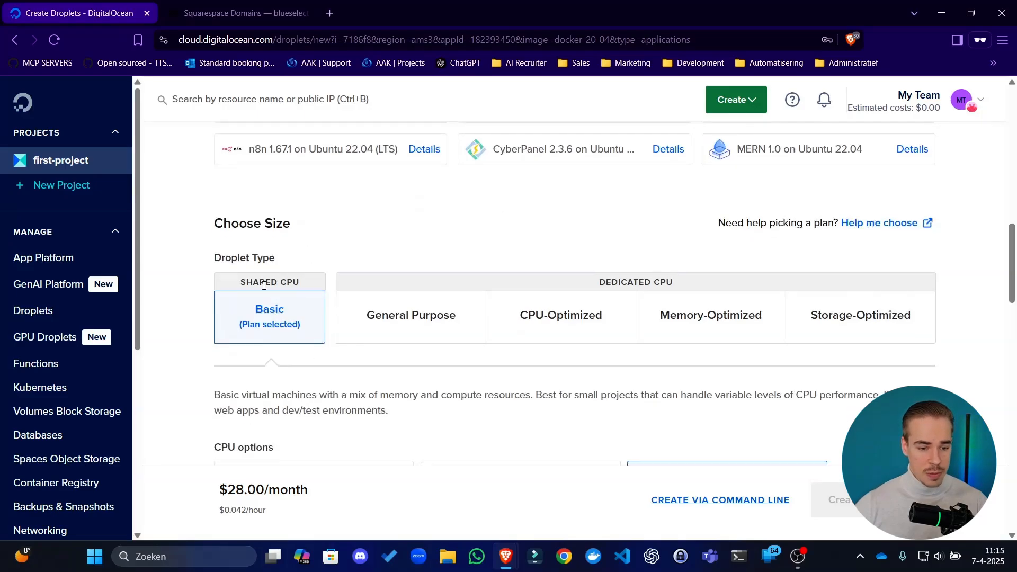
drag(240, 254, 300, 250)
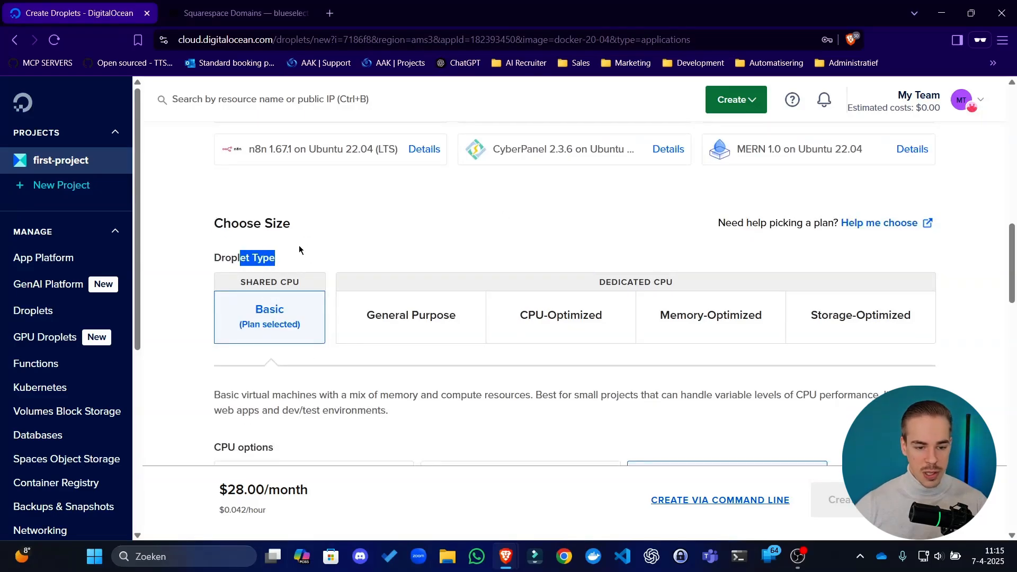
click(300, 250)
scroll(298, 250, down, 1)
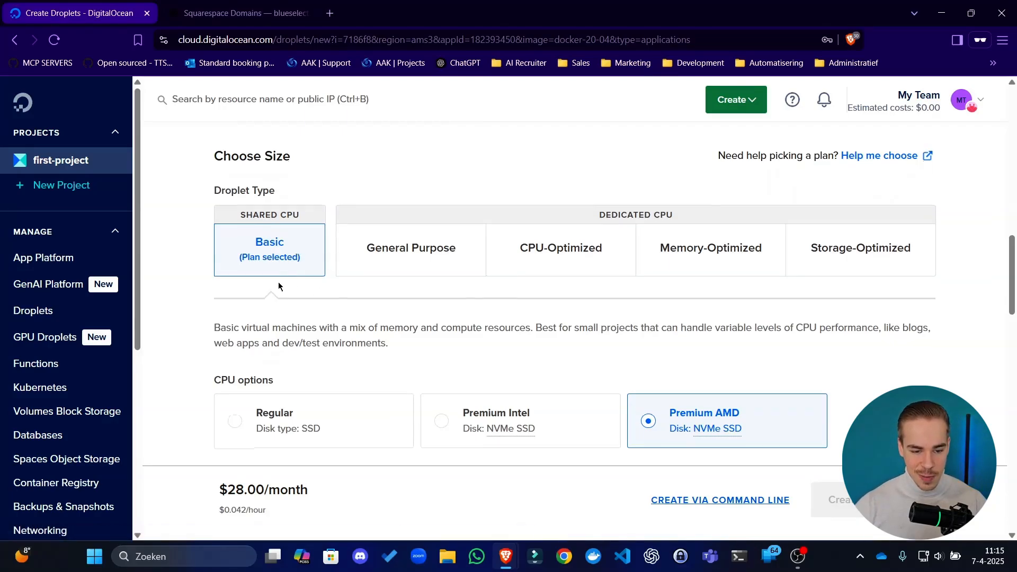
scroll(278, 286, down, 1)
scroll(342, 250, down, 1)
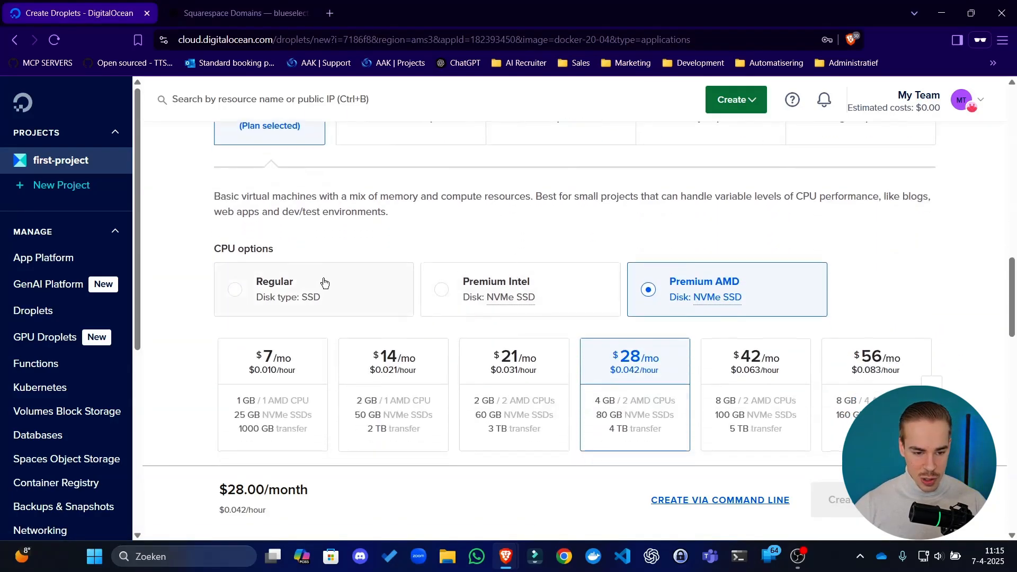
click(324, 284)
click(217, 392)
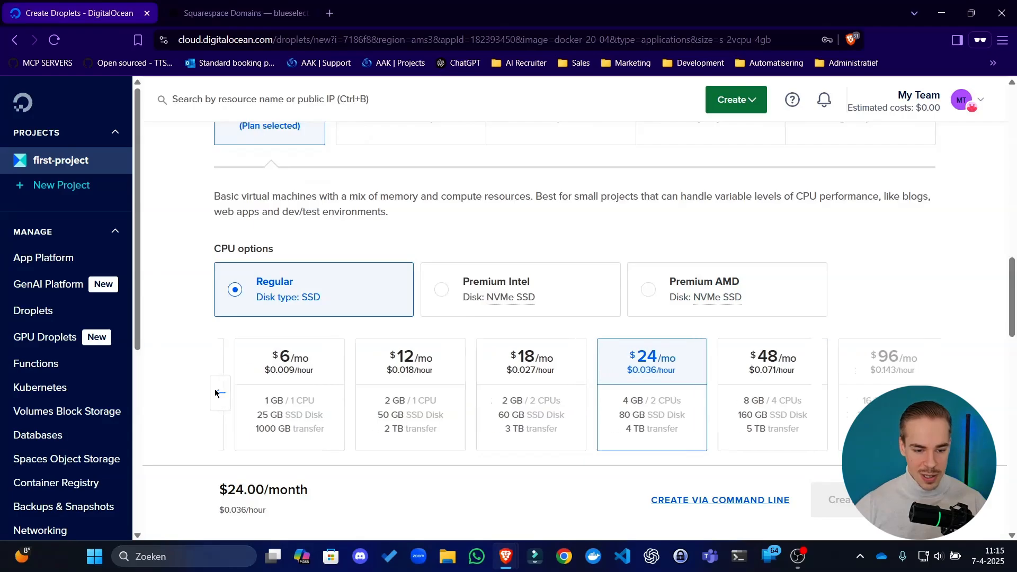
click(408, 399)
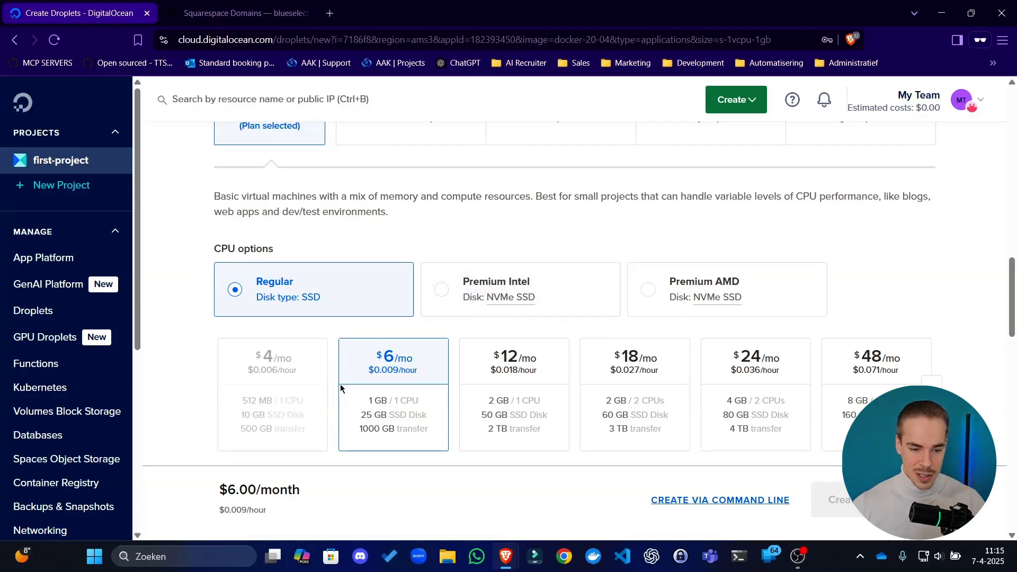
scroll(483, 255, down, 1)
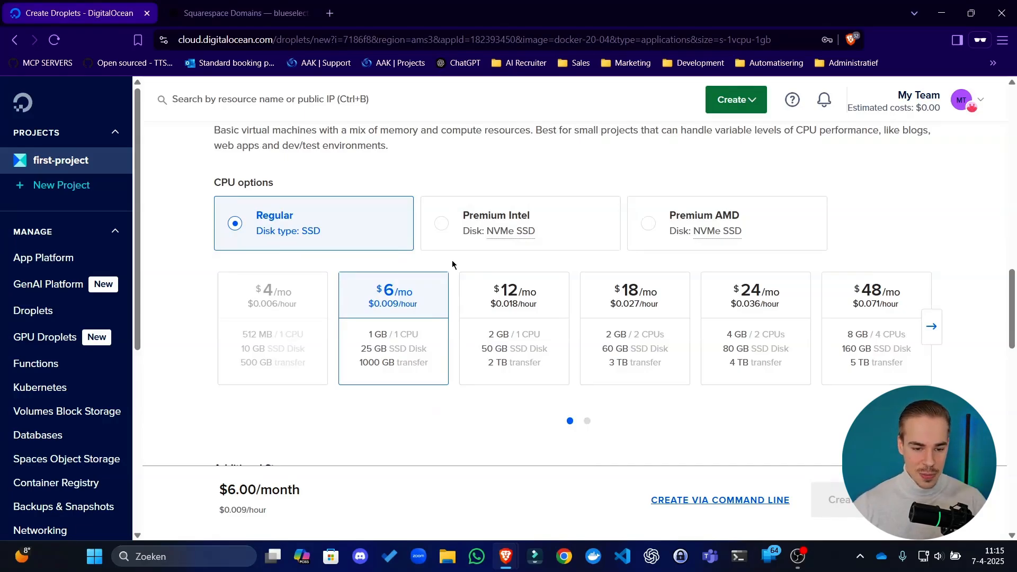
scroll(461, 273, down, 3)
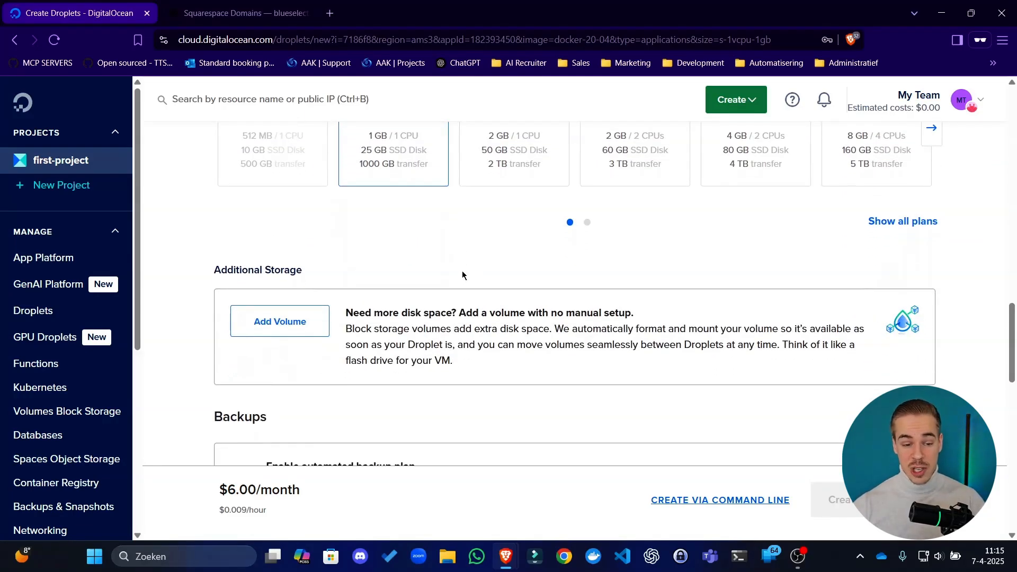
Enable the automated backup plan for the Droplet
scroll(459, 260, down, 1)
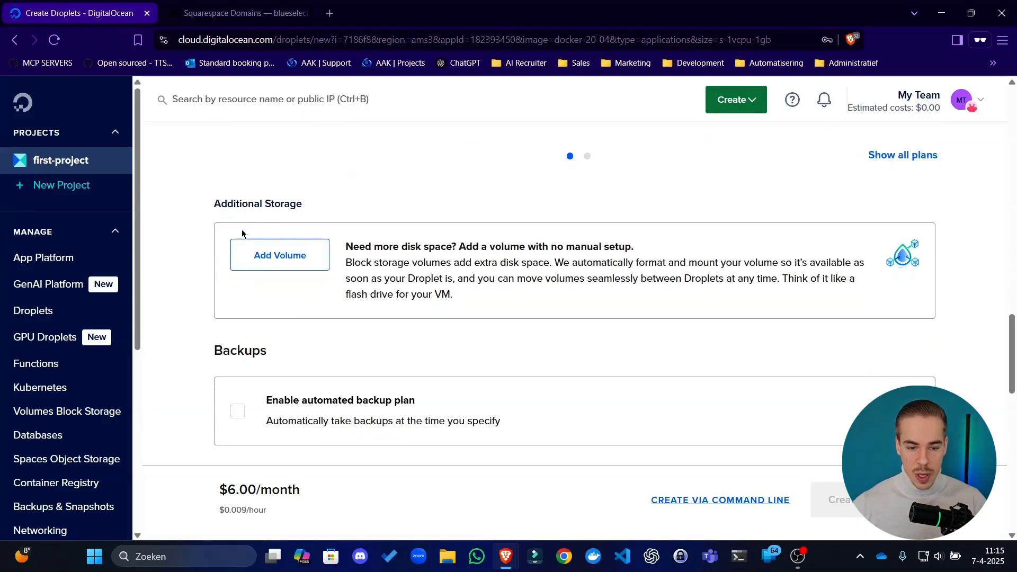
scroll(304, 241, down, 2)
click(304, 275)
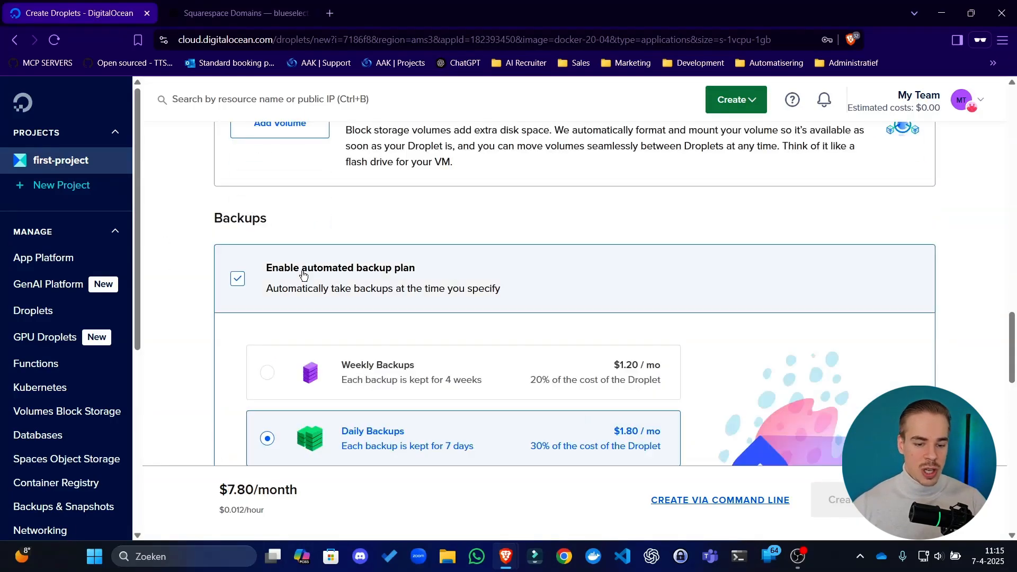
drag(497, 193, 502, 240)
click(502, 201)
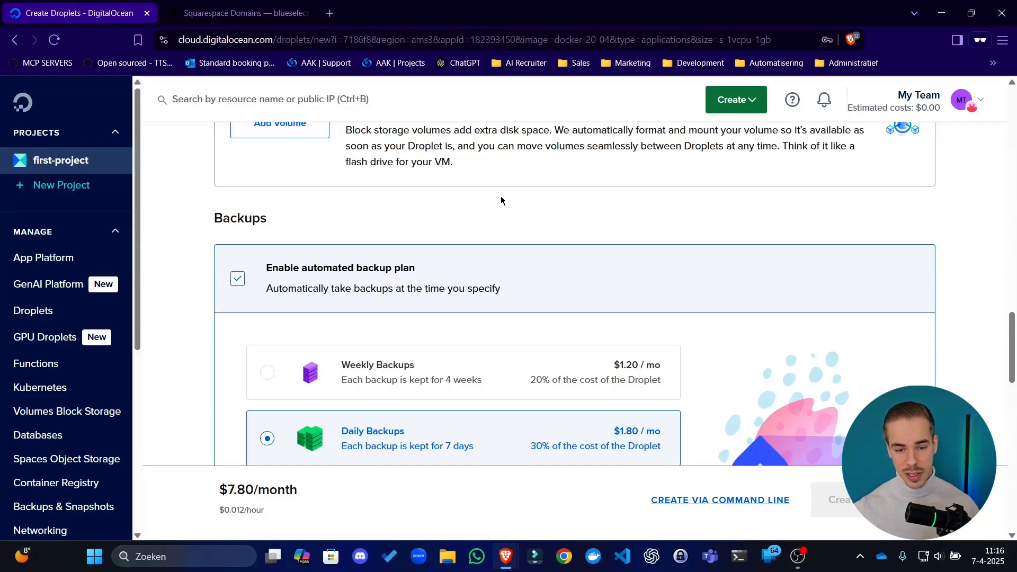
Compare the daily and weekly backup options and choose Weekly Backups at $1.20 / mo
scroll(489, 252, down, 2)
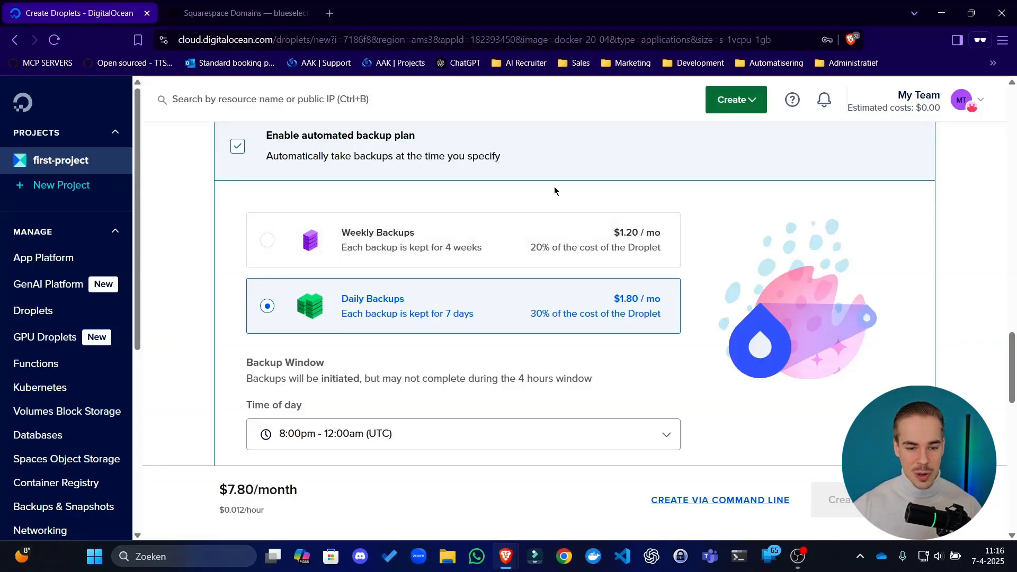
scroll(554, 190, up, 1)
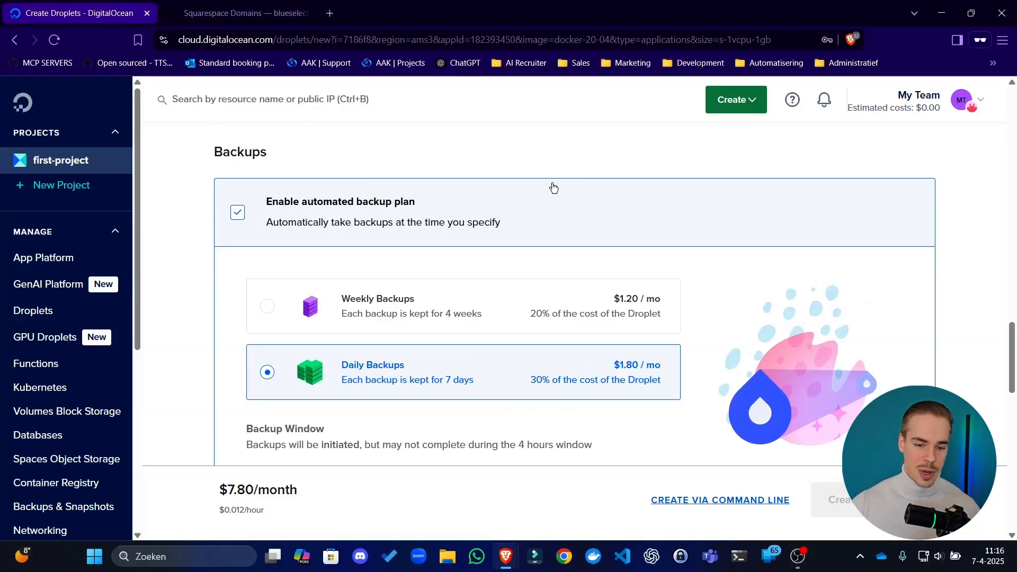
click(444, 297)
click(471, 359)
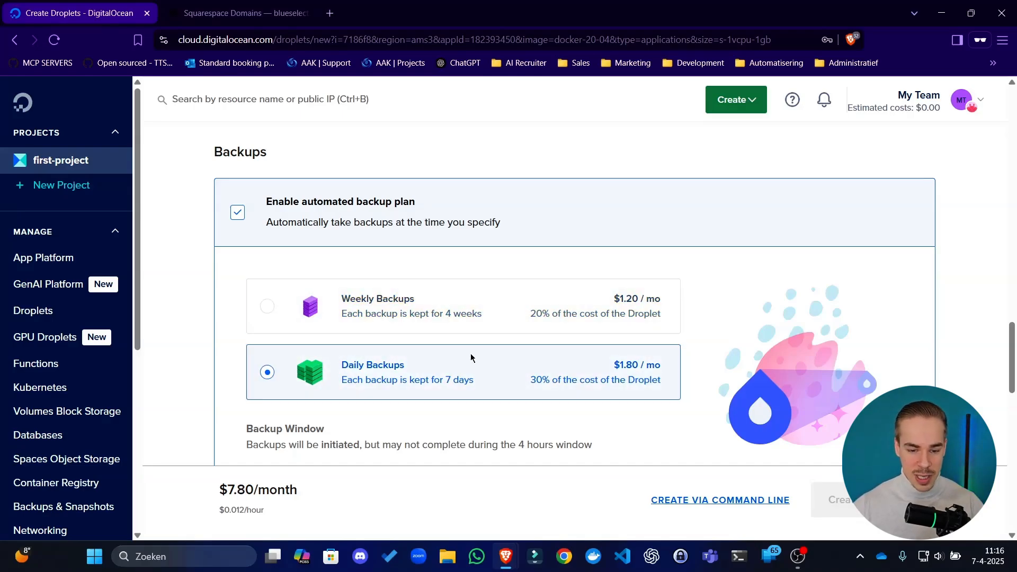
scroll(470, 358, down, 3)
click(434, 175)
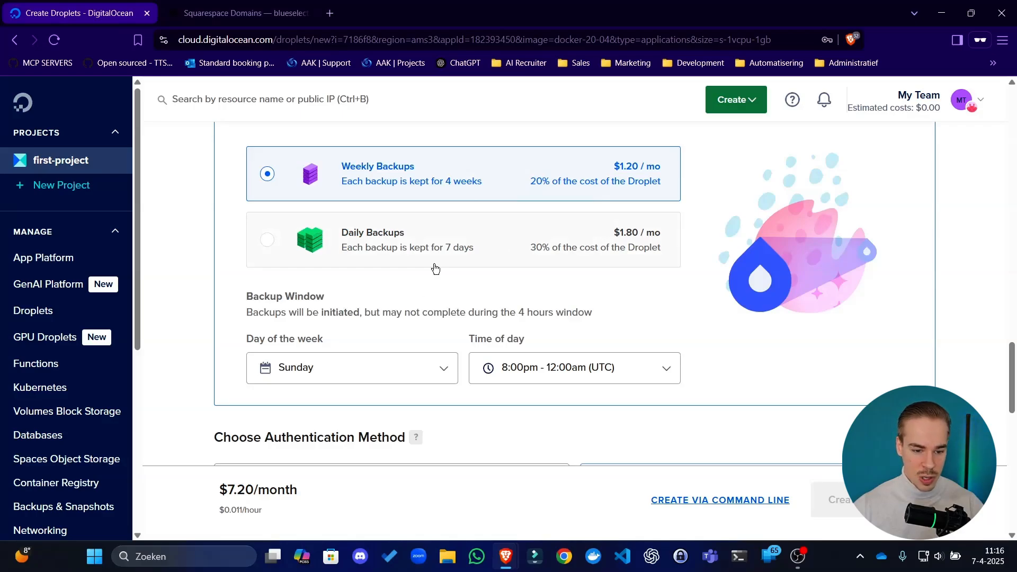
Turn the Droplet's automated backup plan off again
scroll(427, 305, down, 3)
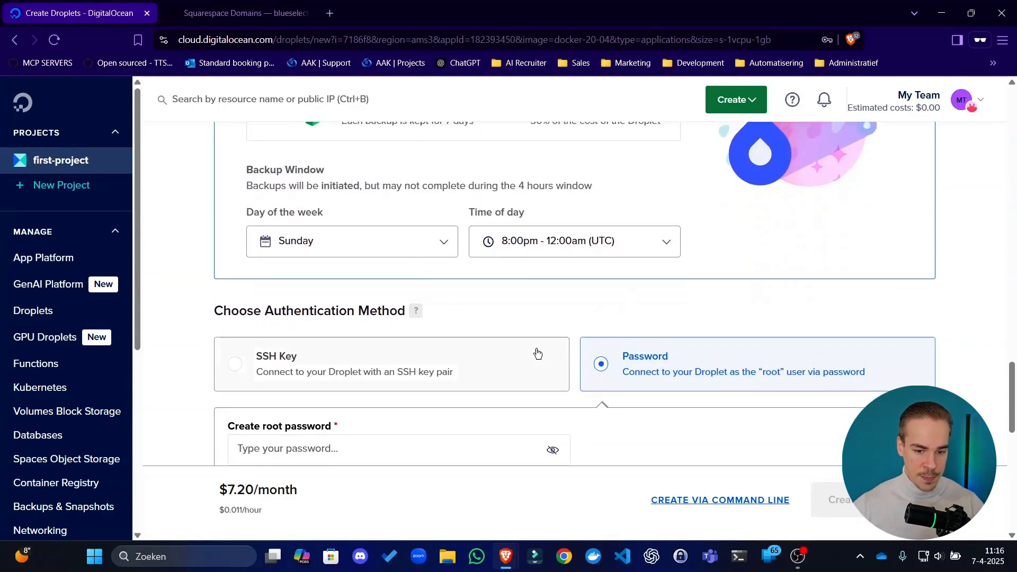
scroll(377, 317, up, 5)
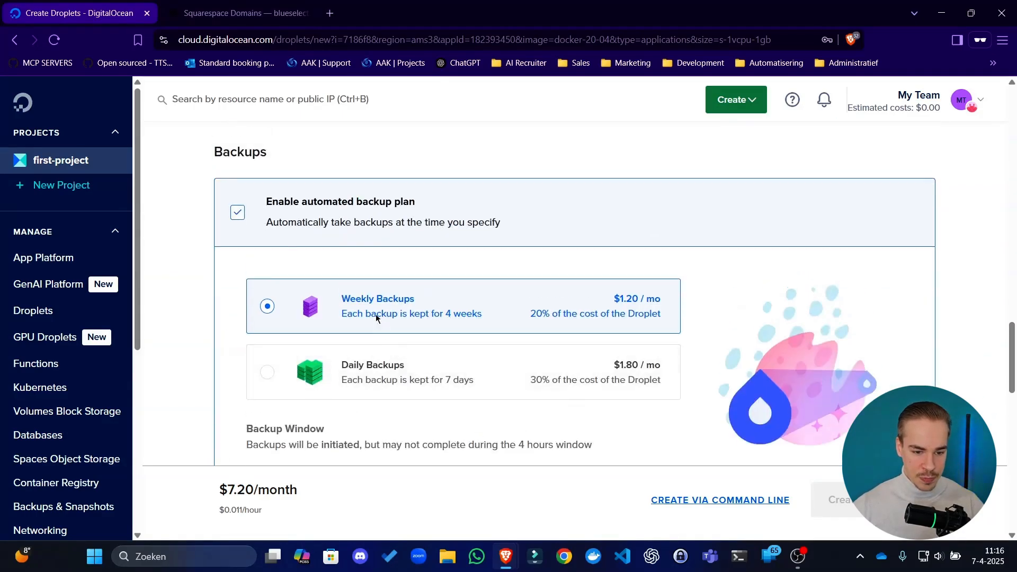
click(262, 218)
Examine the SSH Key and Password authentication methods offered for connecting to the Droplet
scroll(456, 217, down, 1)
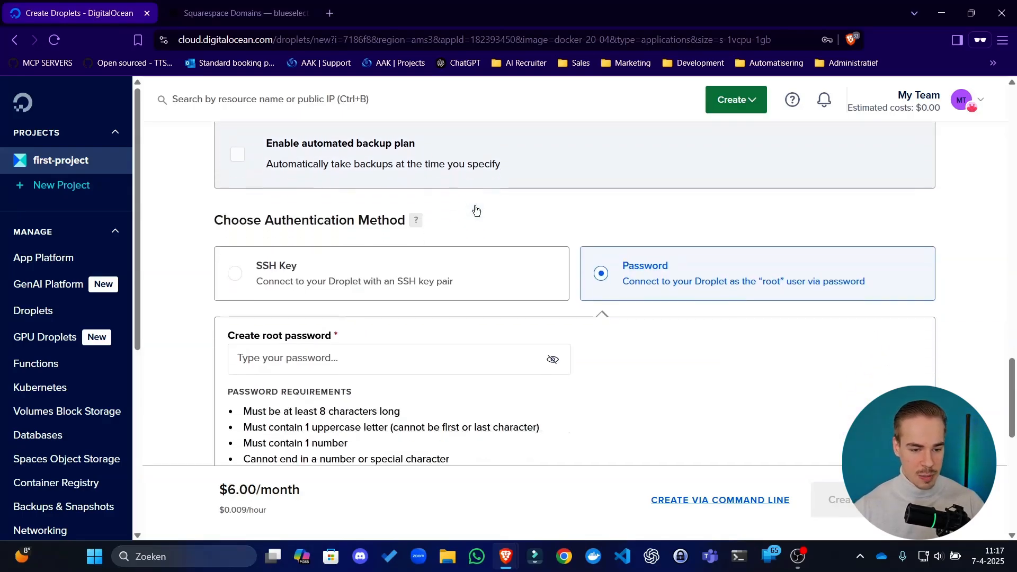
scroll(525, 218, down, 1)
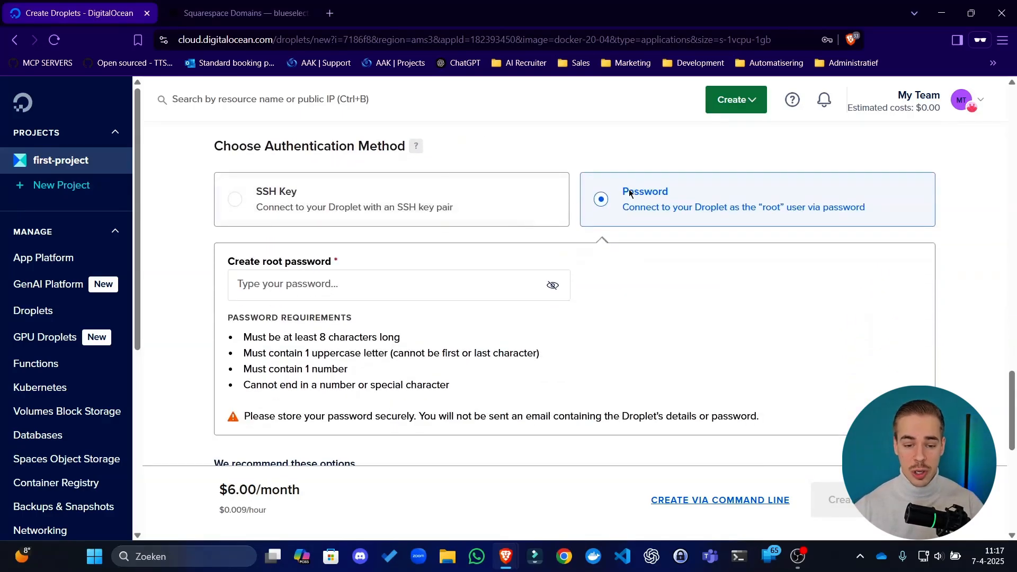
drag(617, 164, 792, 247)
click(948, 296)
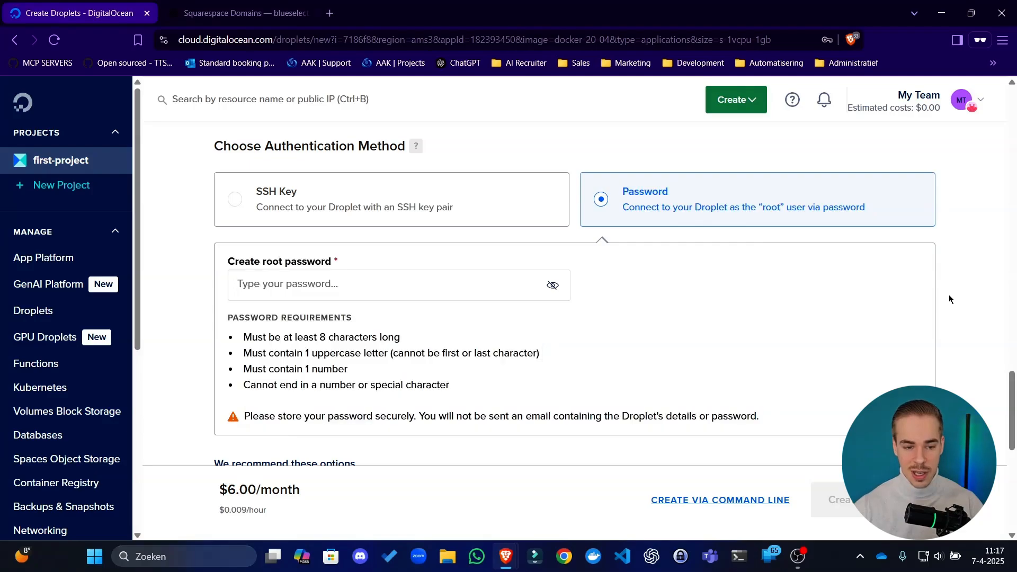
drag(922, 269, 693, 169)
click(615, 167)
drag(615, 166, 706, 213)
click(780, 147)
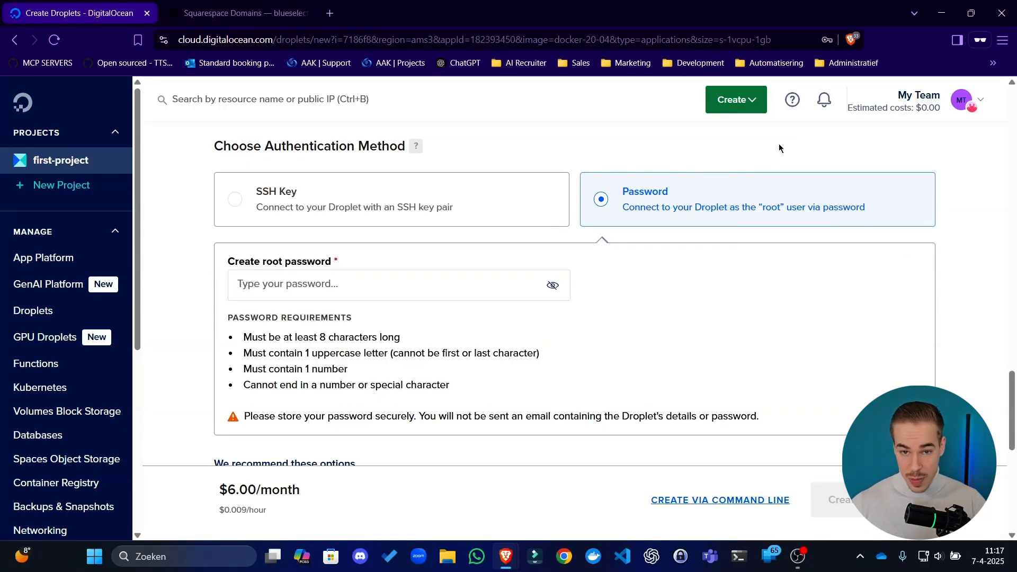
drag(156, 192, 758, 419)
drag(864, 397, 364, 170)
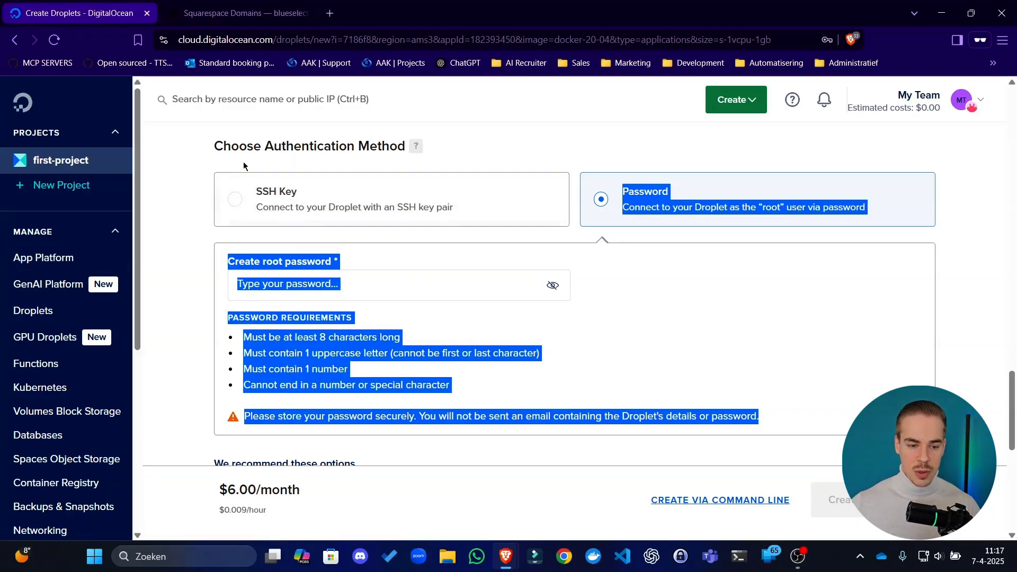
click(225, 144)
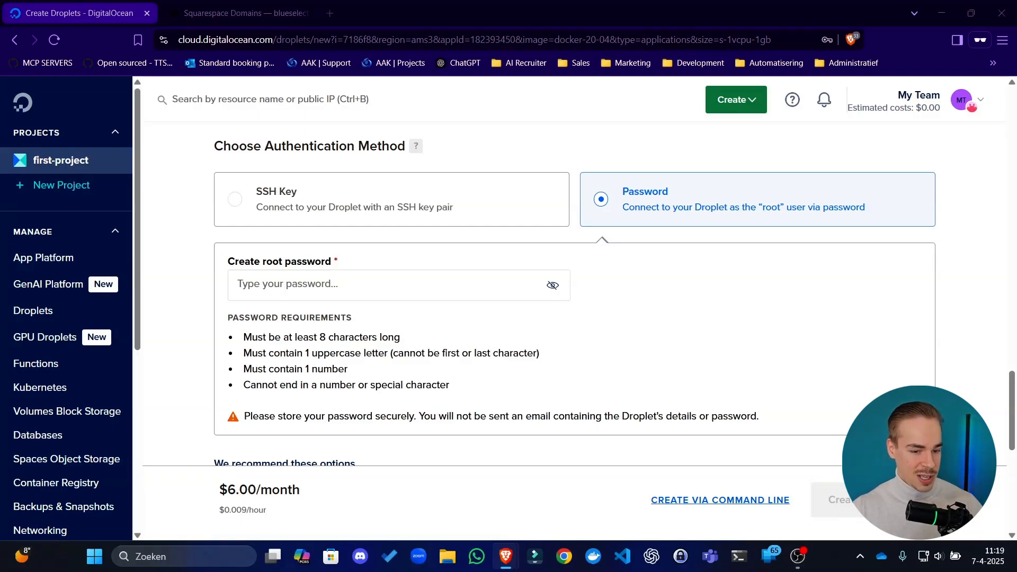
Check the password requirements and paste a matching root password for the Droplet
drag(269, 338, 371, 339)
double_click(371, 339)
drag(289, 353, 329, 354)
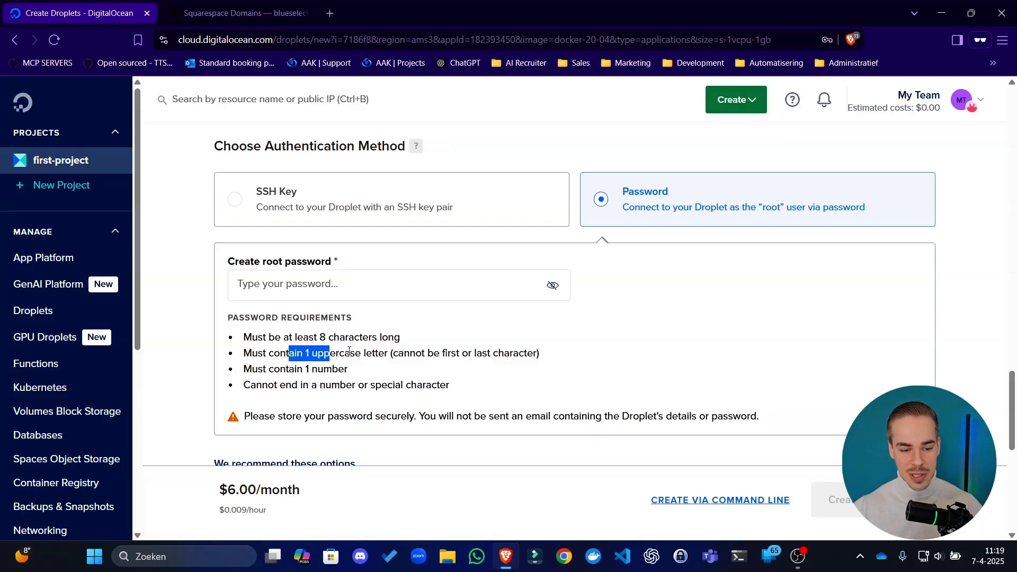
drag(350, 351, 373, 352)
drag(286, 368, 302, 386)
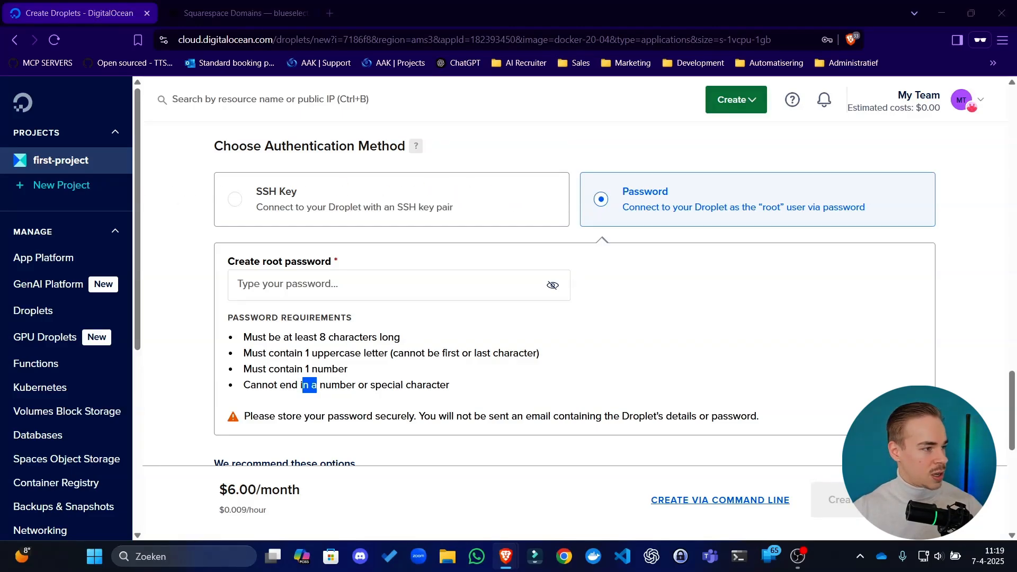
drag(477, 0, 500, 4)
drag(601, 3, 0, 201)
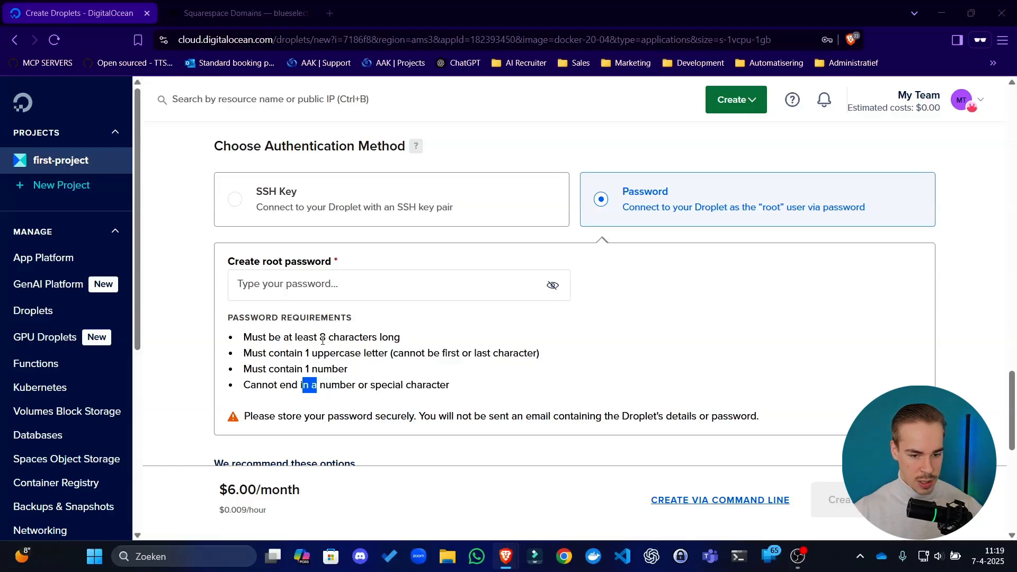
click(412, 282)
key(ctrl+v)
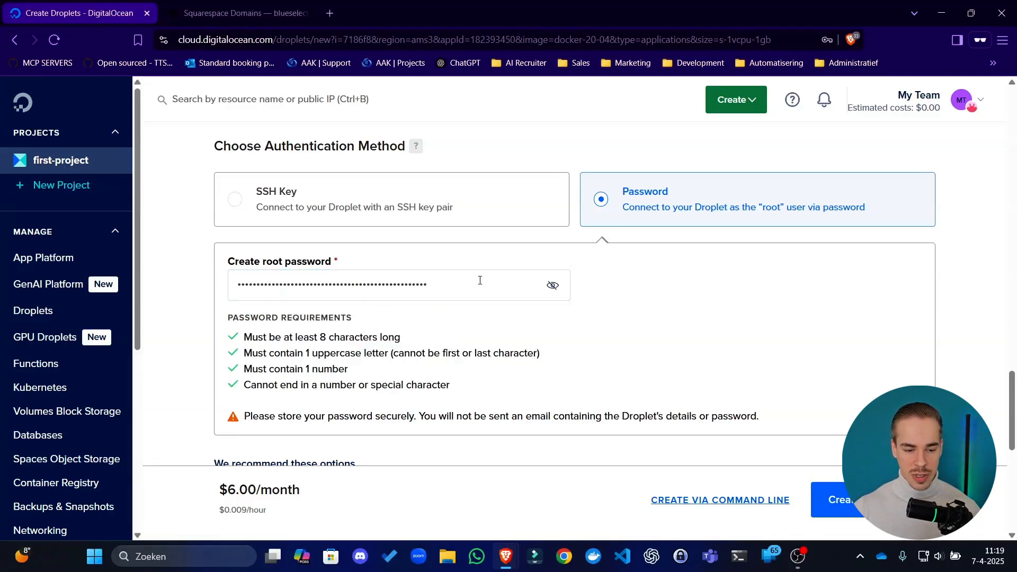
Add the free improved metrics monitoring and alerting, and enable public IPv6 networking in the advanced options
scroll(425, 374, down, 3)
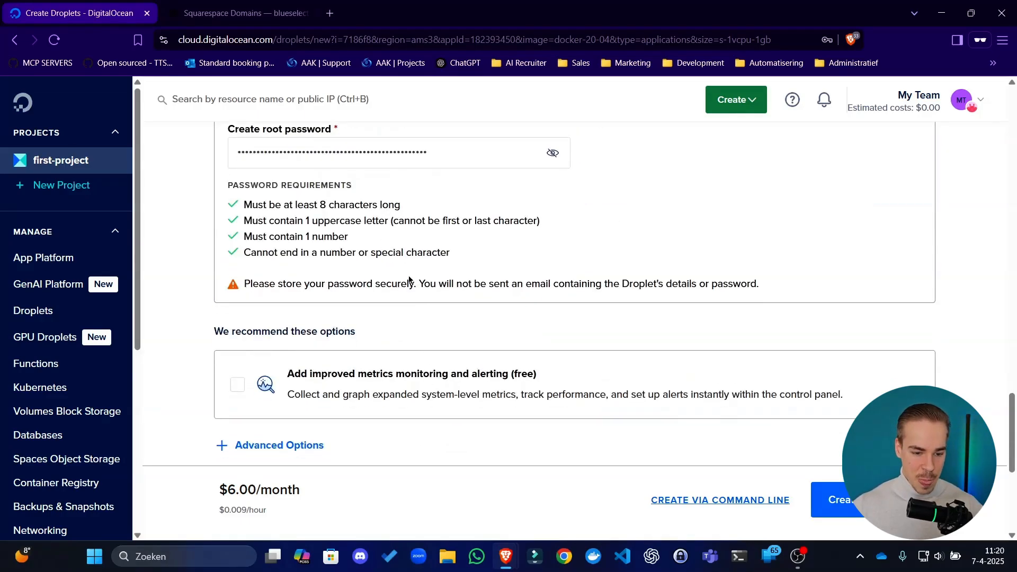
click(448, 381)
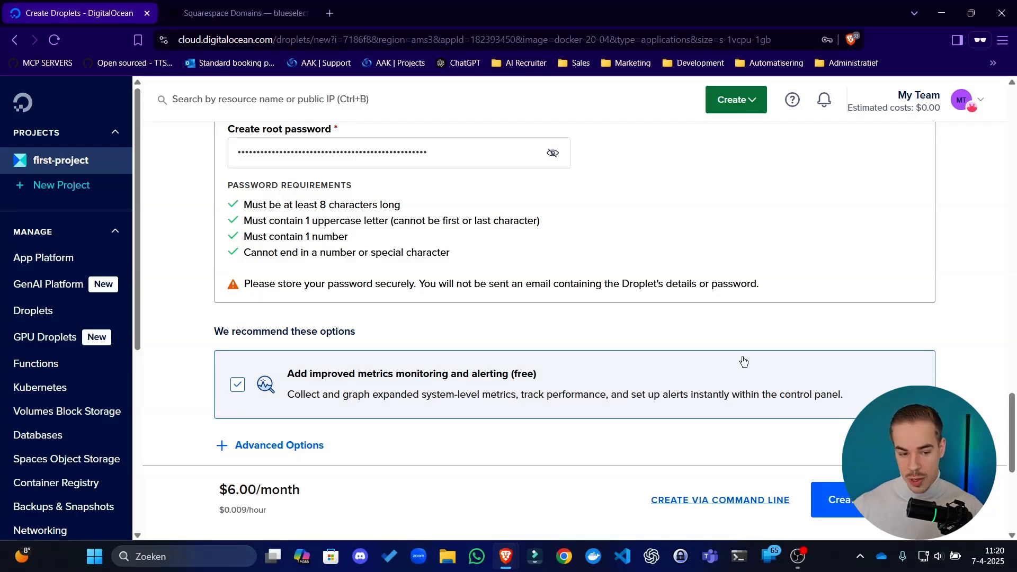
scroll(741, 360, down, 3)
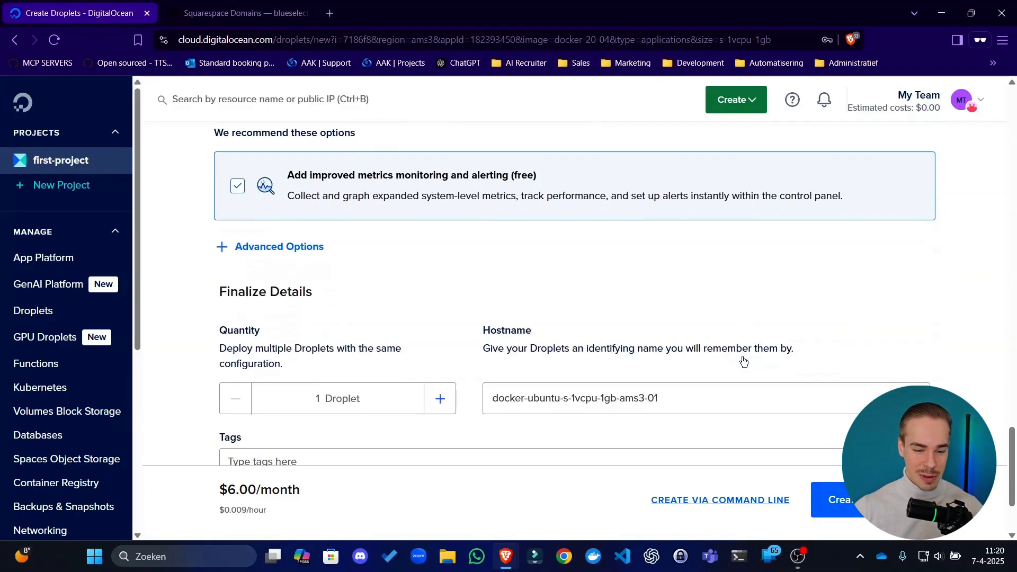
click(291, 247)
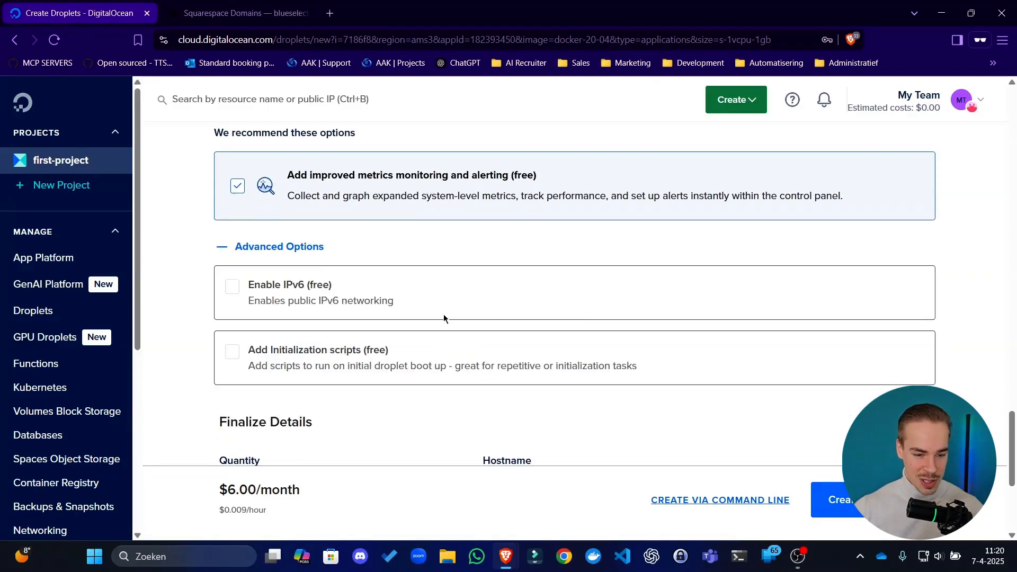
scroll(297, 236, down, 1)
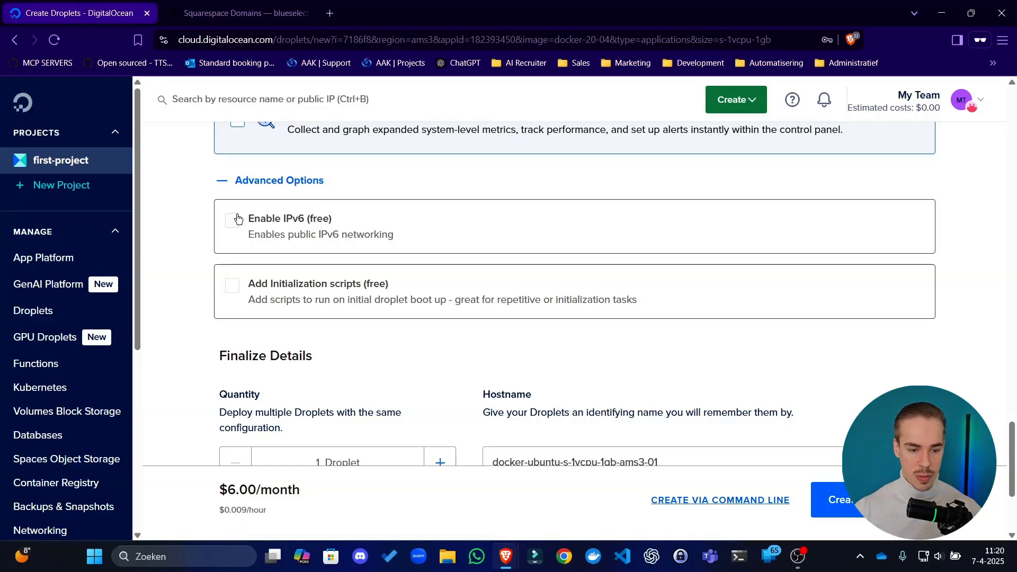
click(265, 220)
click(266, 221)
click(266, 221)
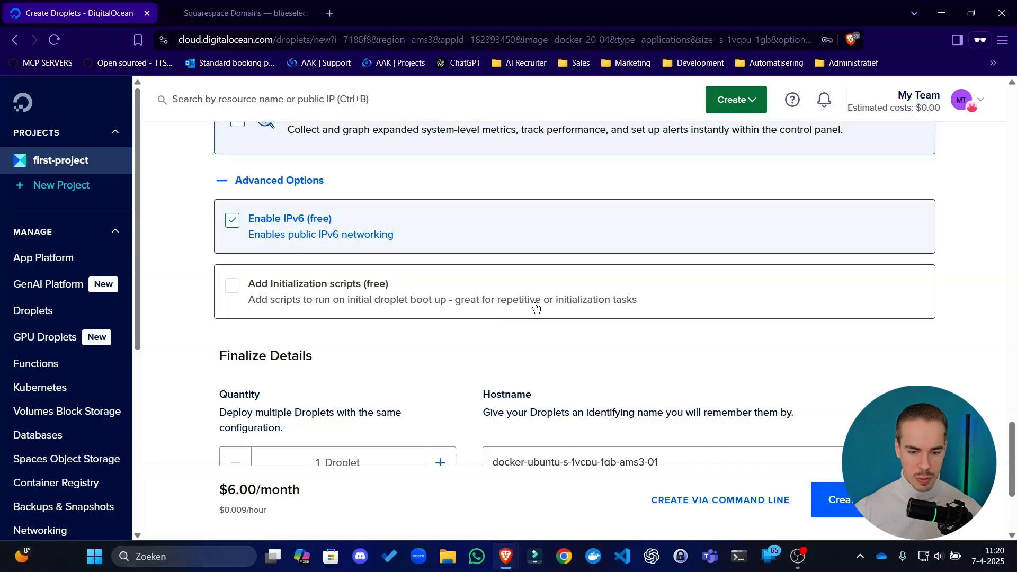
click(294, 191)
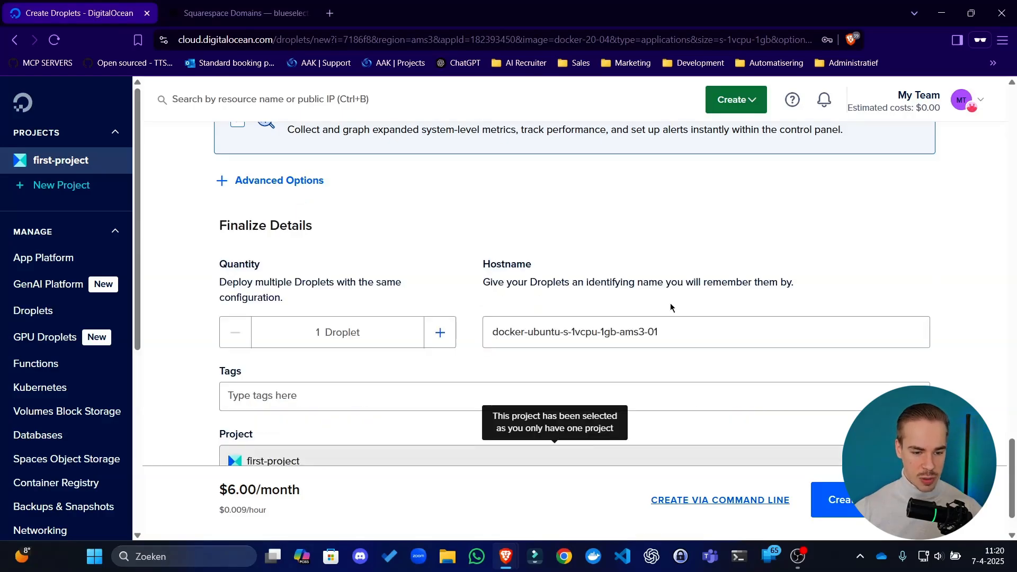
Set the Droplet's hostname to N8N-DEMO and create the Droplet in first-project
scroll(466, 237, down, 2)
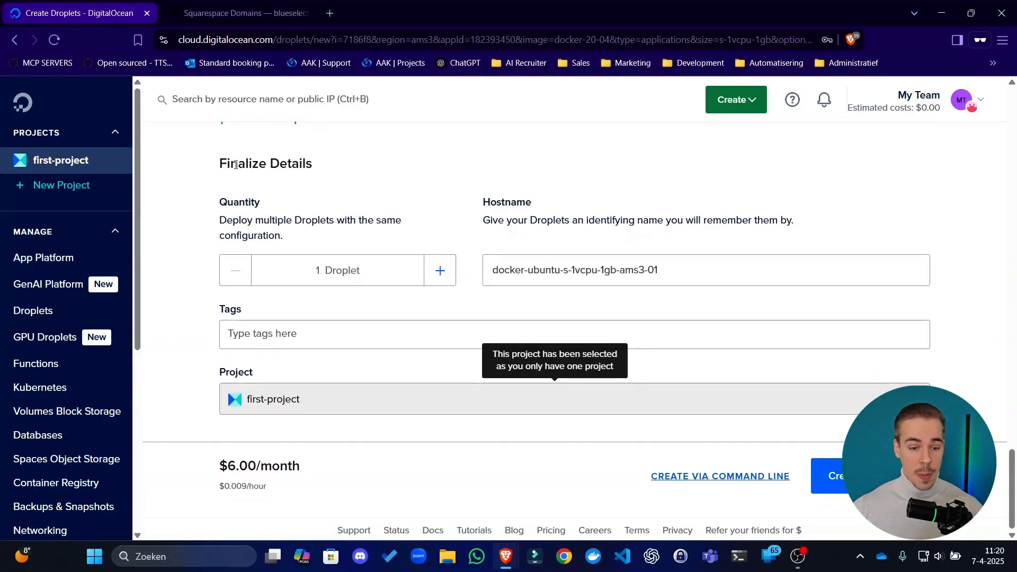
drag(224, 164, 309, 182)
drag(312, 220, 225, 213)
click(245, 234)
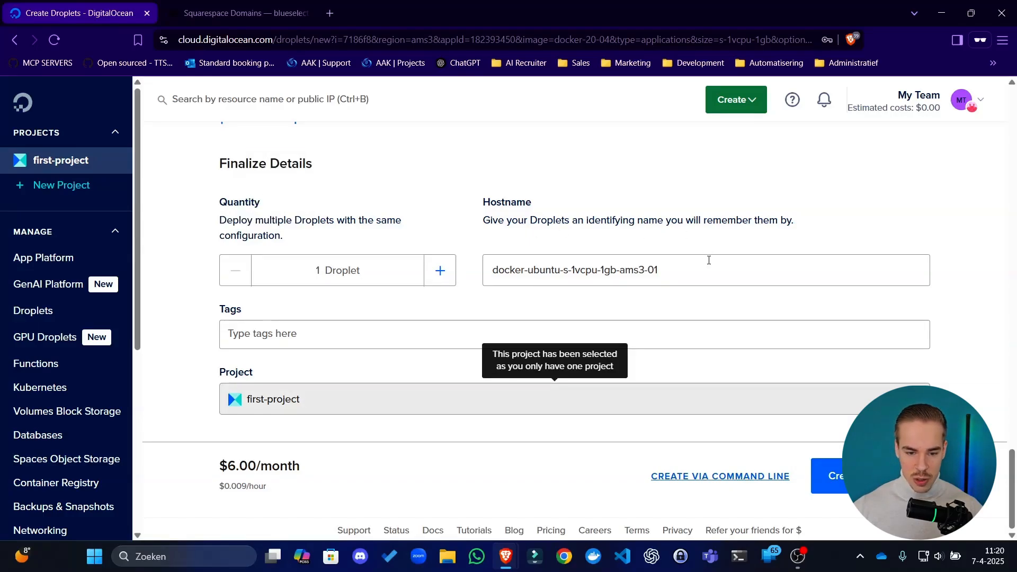
drag(707, 259, 97, 262)
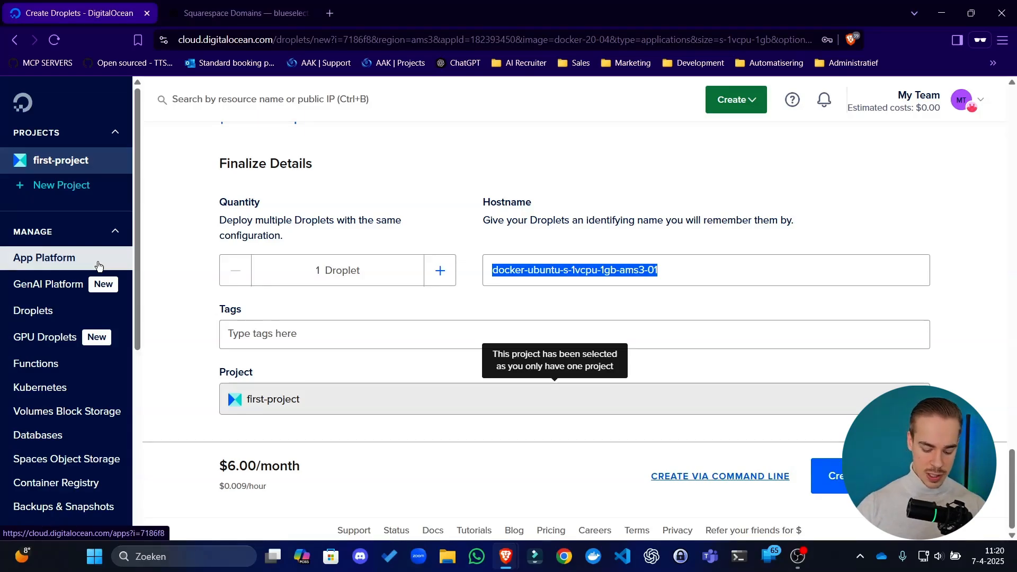
text(N8N-DEMO)
key(Caps_Lock)
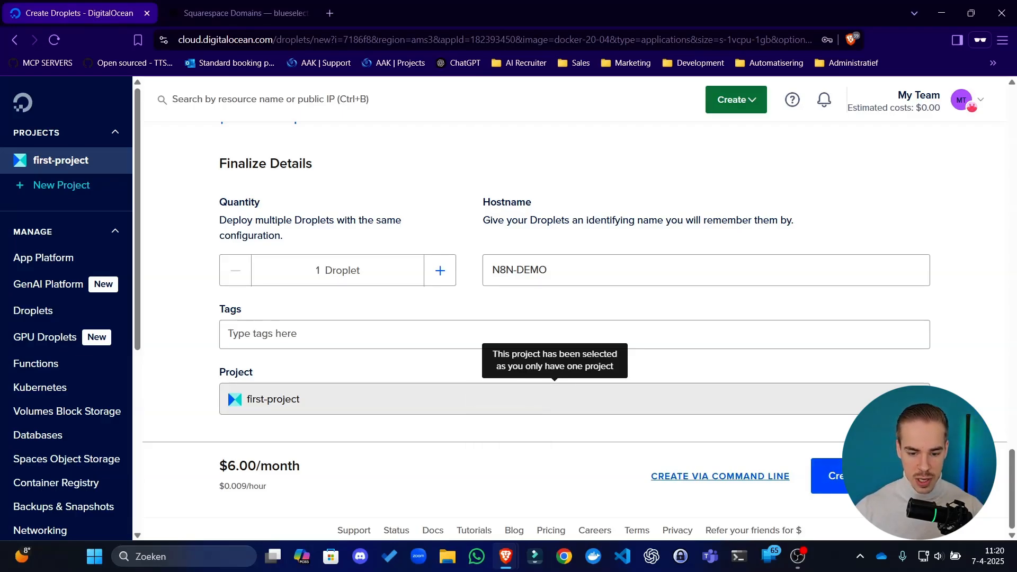
click(831, 476)
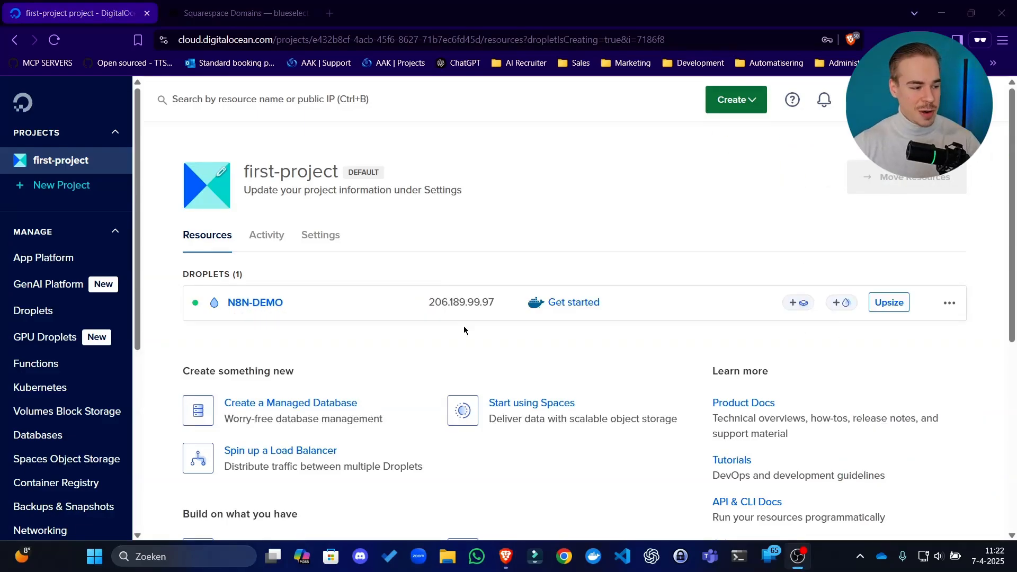
Switch to the n8n Docs window and show the beginning of the Hosting n8n on DigitalOcean guide
key(alt+Tab)
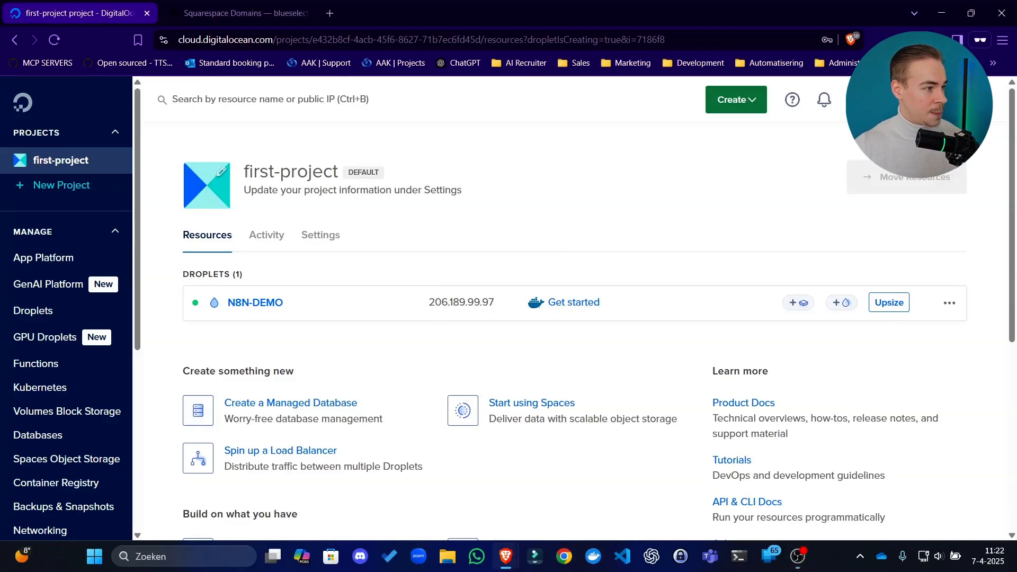
key(alt+Tab)
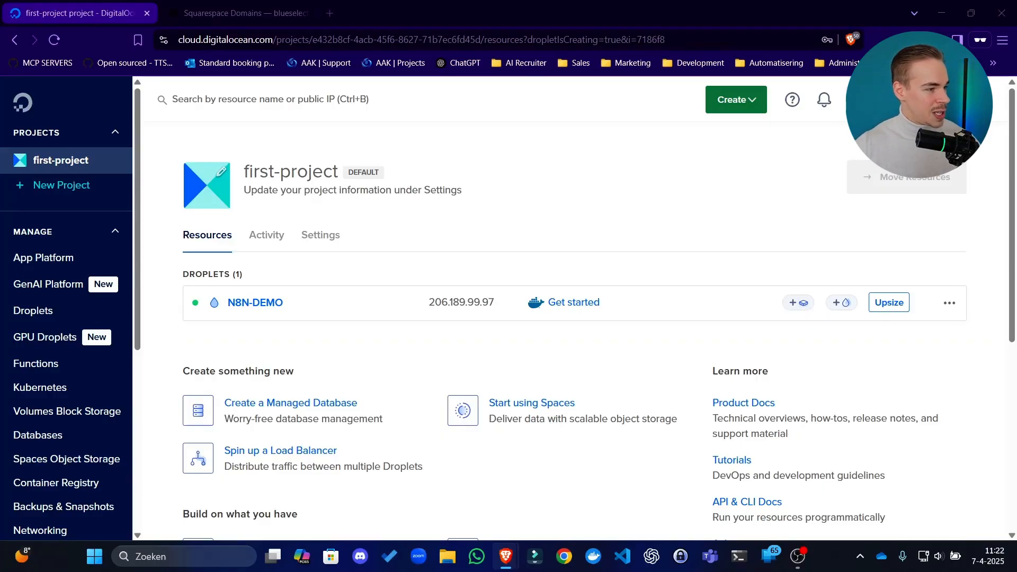
drag(0, 268, 597, 0)
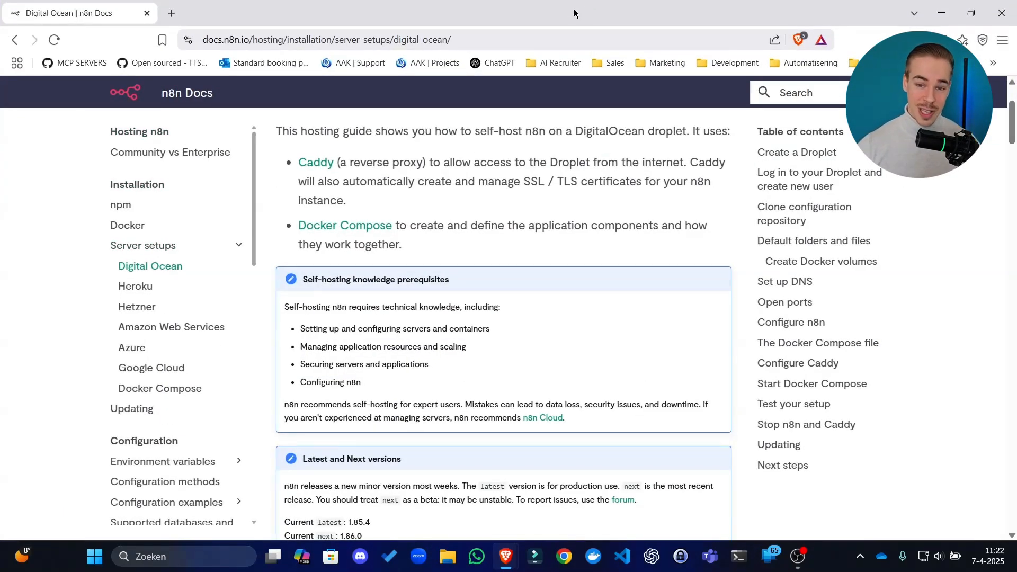
scroll(589, 175, up, 2)
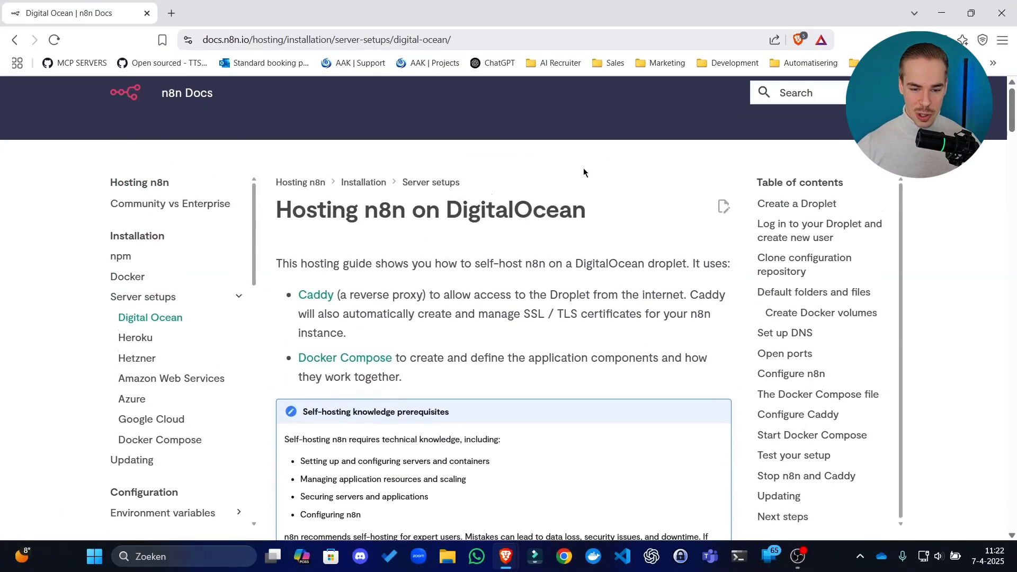
Open the N8N-DEMO Droplet in DigitalOcean, dismiss the console notice and launch its web console in a separate window
scroll(581, 197, down, 4)
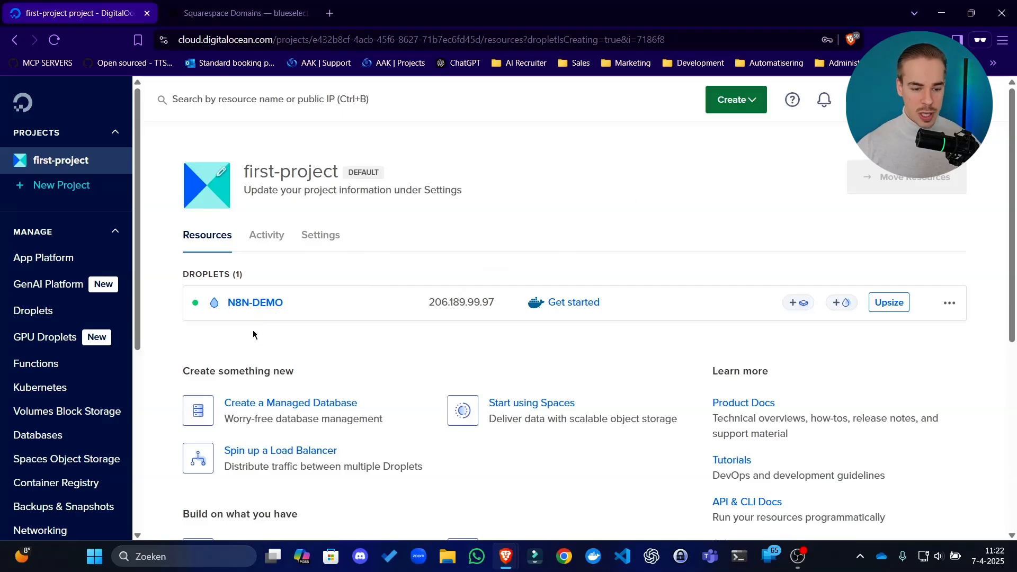
click(255, 303)
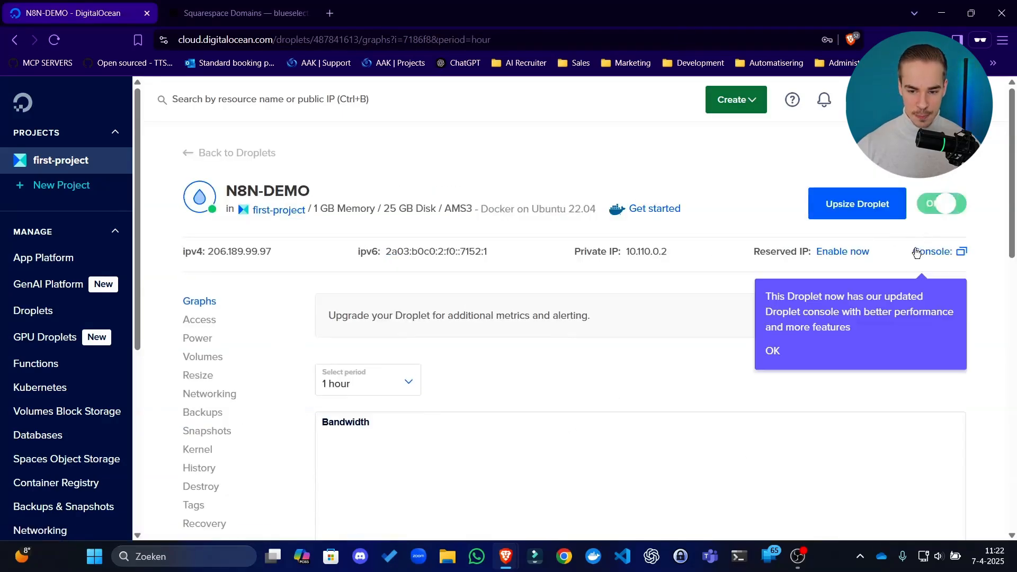
click(772, 351)
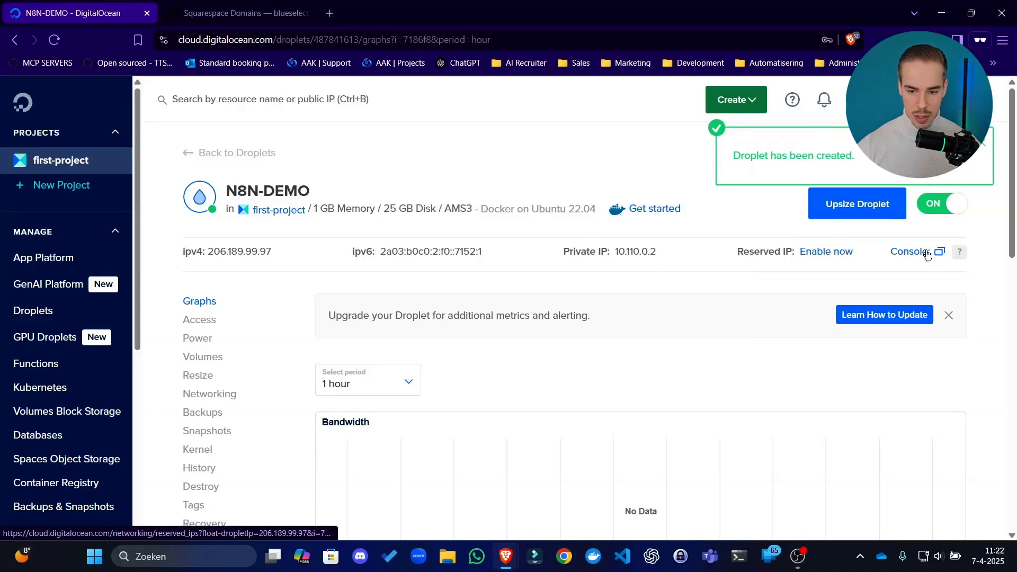
click(939, 253)
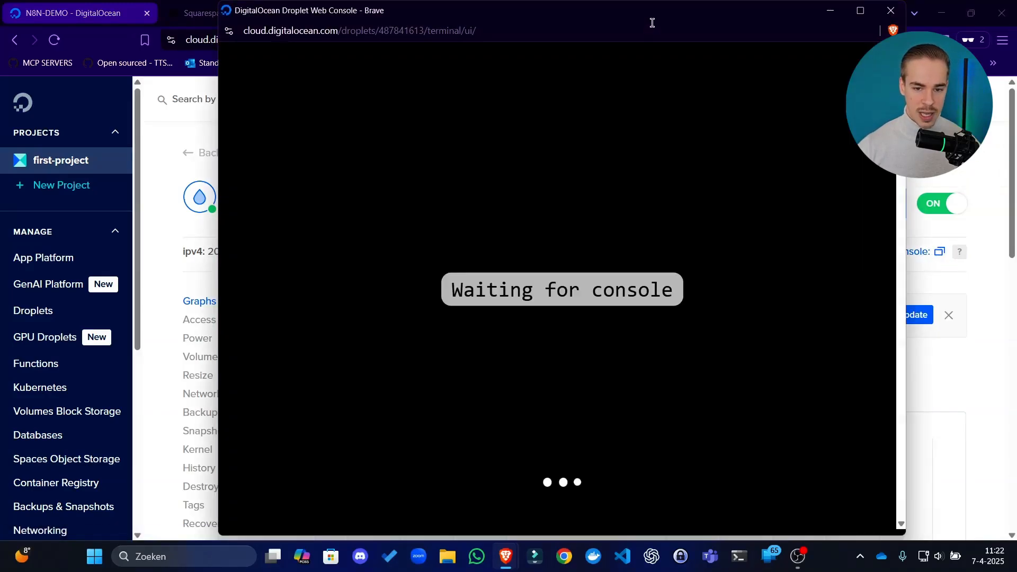
drag(673, 17, 663, 83)
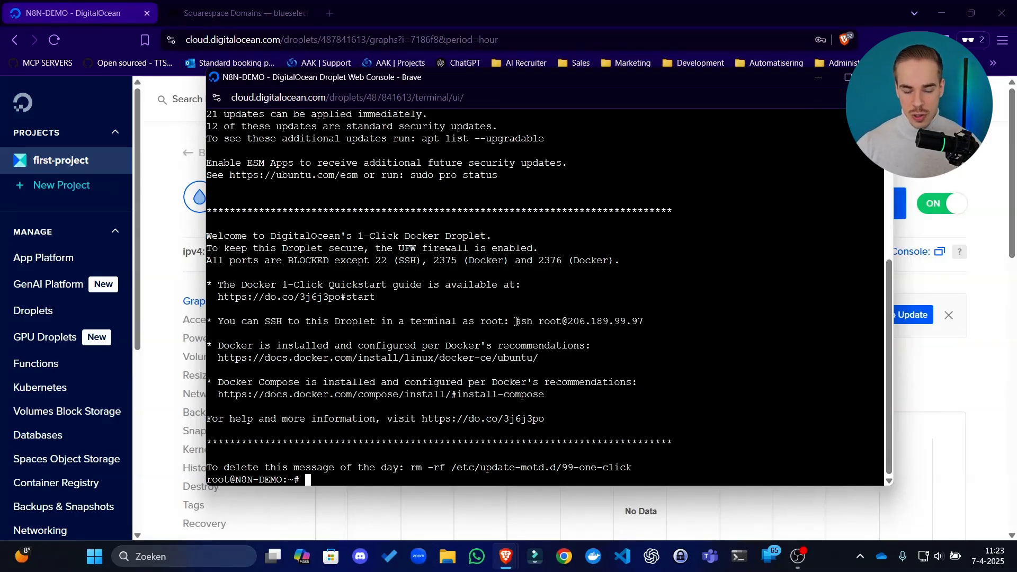
Review the console's welcome message, including the root SSH command and the system information above it
drag(517, 322, 563, 322)
drag(738, 78, 666, 84)
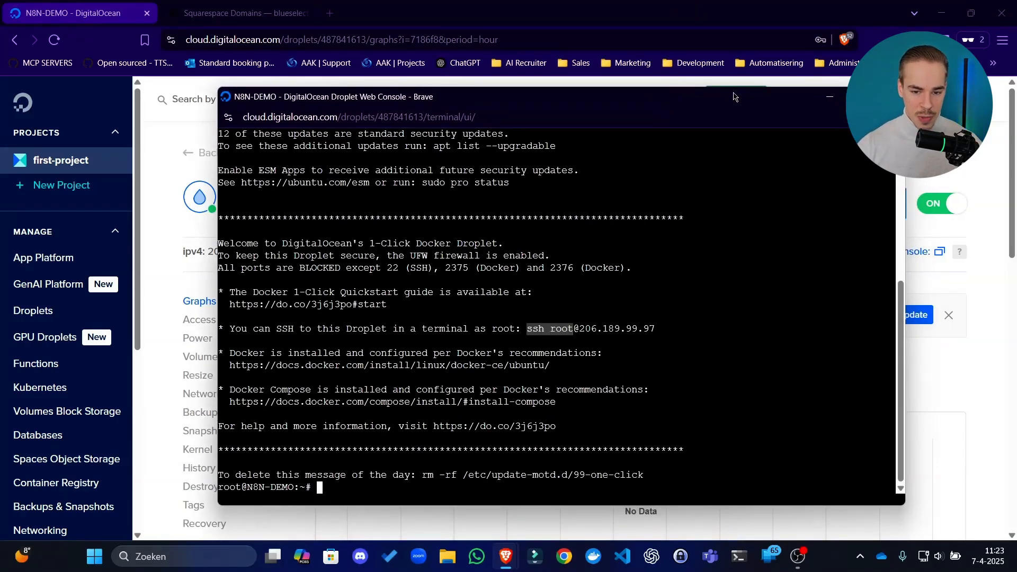
drag(732, 95, 715, 75)
click(449, 375)
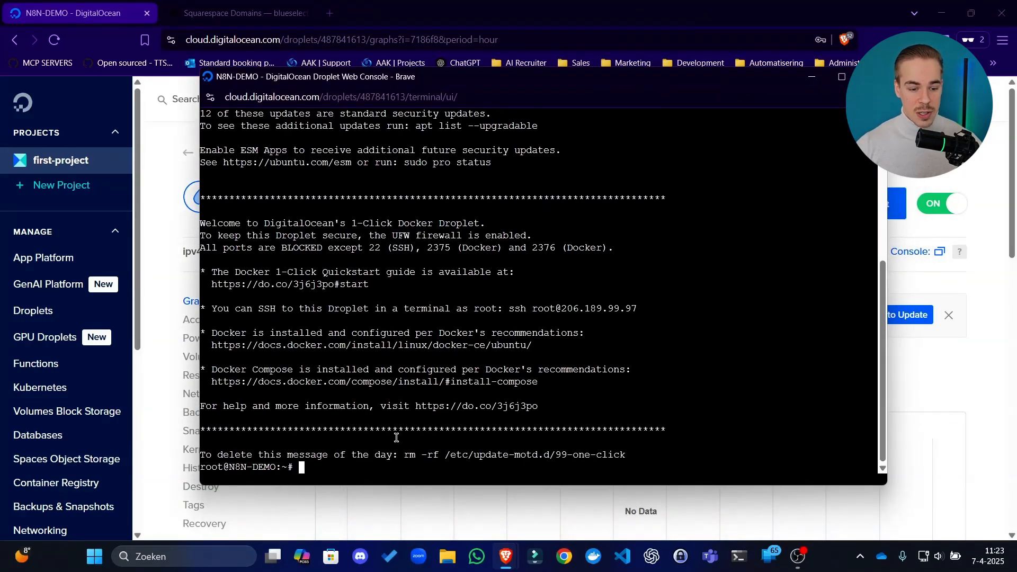
scroll(417, 207, up, 7)
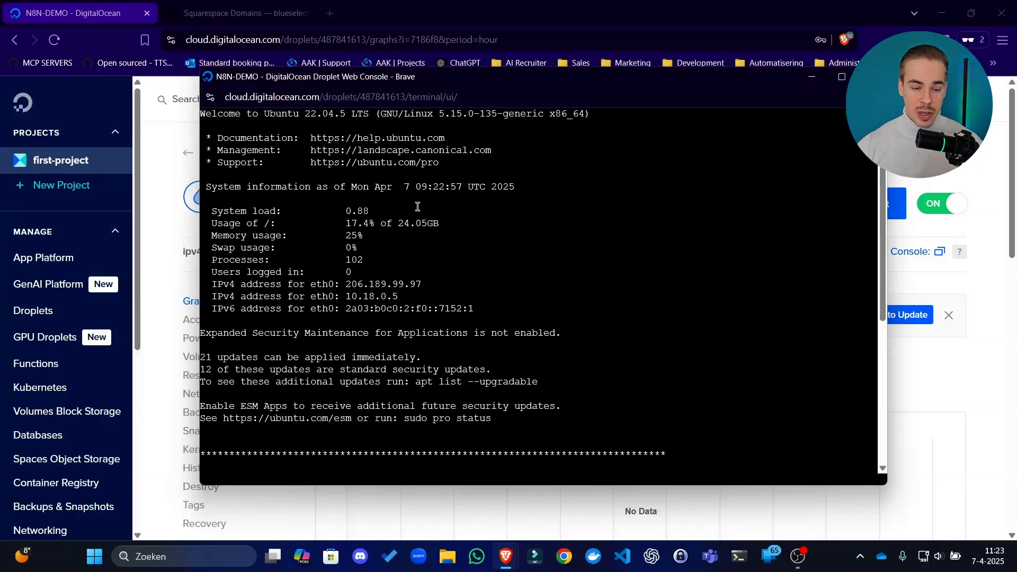
scroll(417, 207, down, 7)
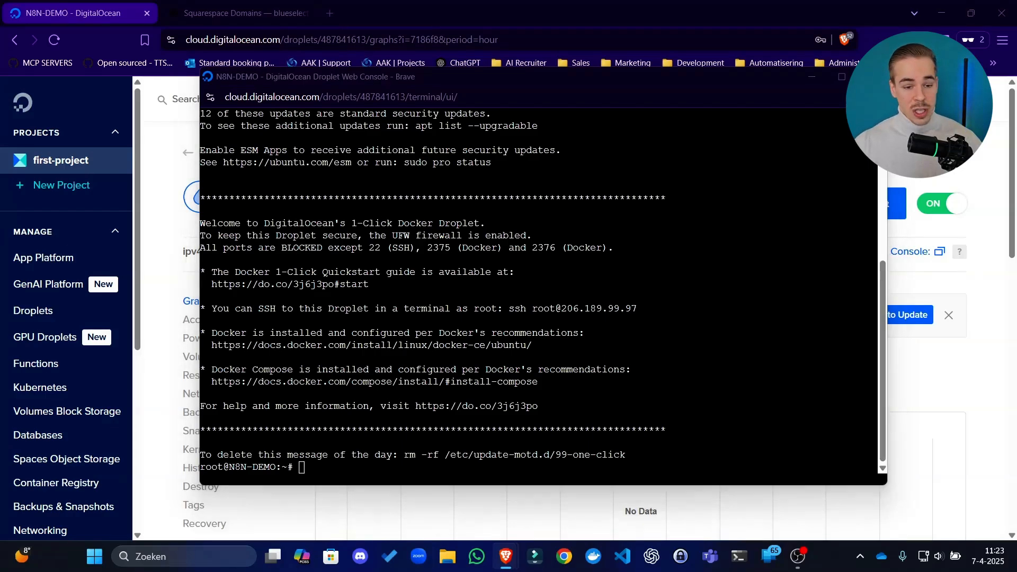
Arrange the n8n Docs guide and the Droplet web console side by side, each filling about half the screen
drag(843, 265, 662, 139)
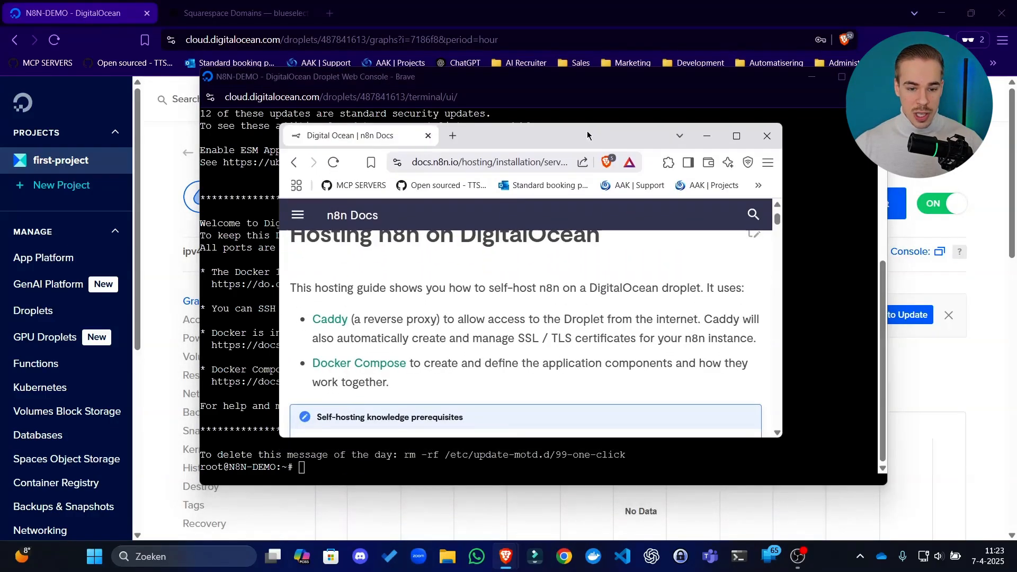
drag(567, 142, 11, 200)
click(809, 127)
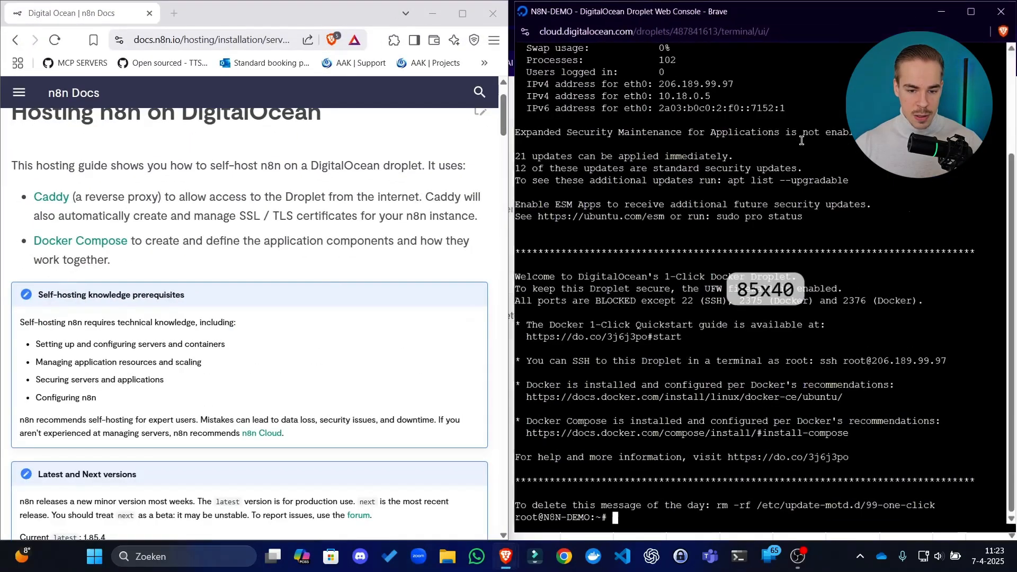
scroll(480, 229, down, 6)
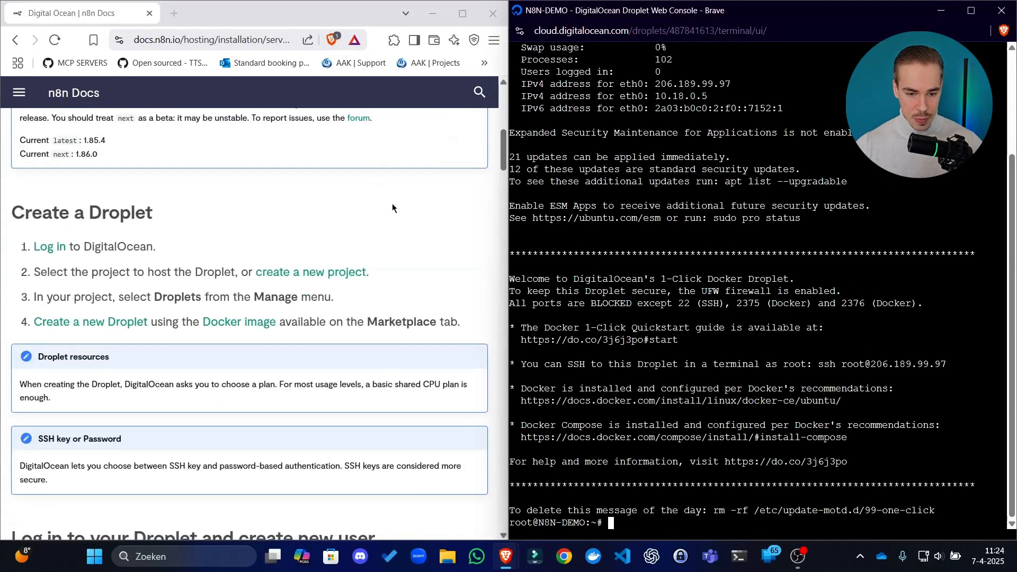
mouse_move(506, 221)
drag(506, 221, 512, 221)
Show the guide's "Log in to your Droplet and create new user" instructions
scroll(262, 269, down, 5)
scroll(201, 239, down, 3)
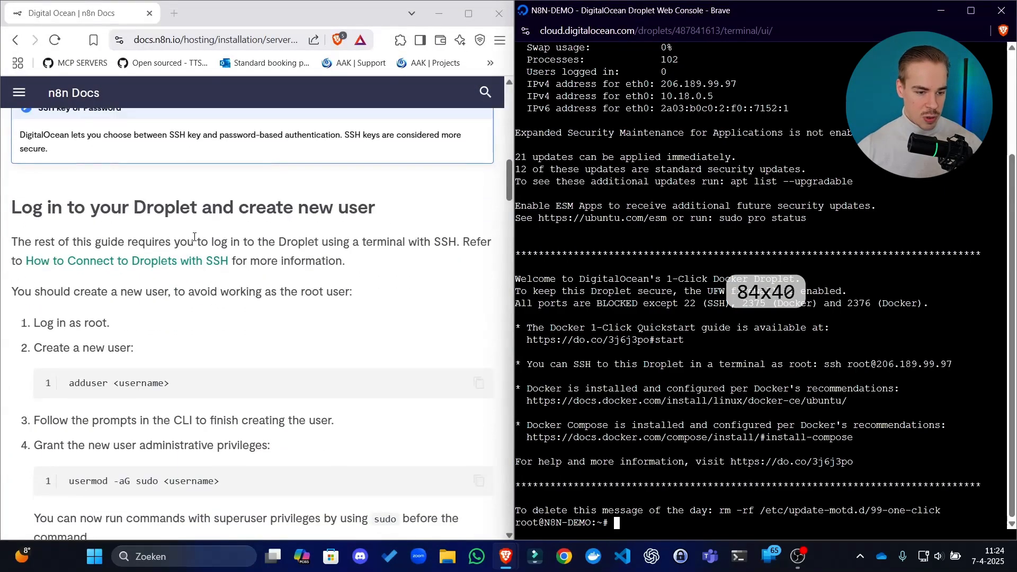
click(411, 224)
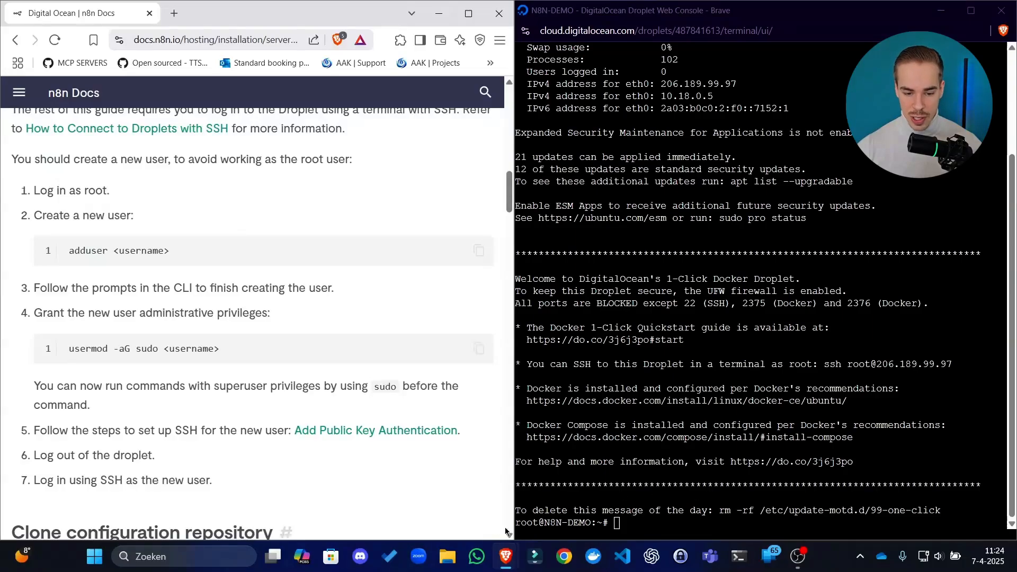
Try to create a new user in the Droplet console with the addUser command and the chosen username
click(530, 523)
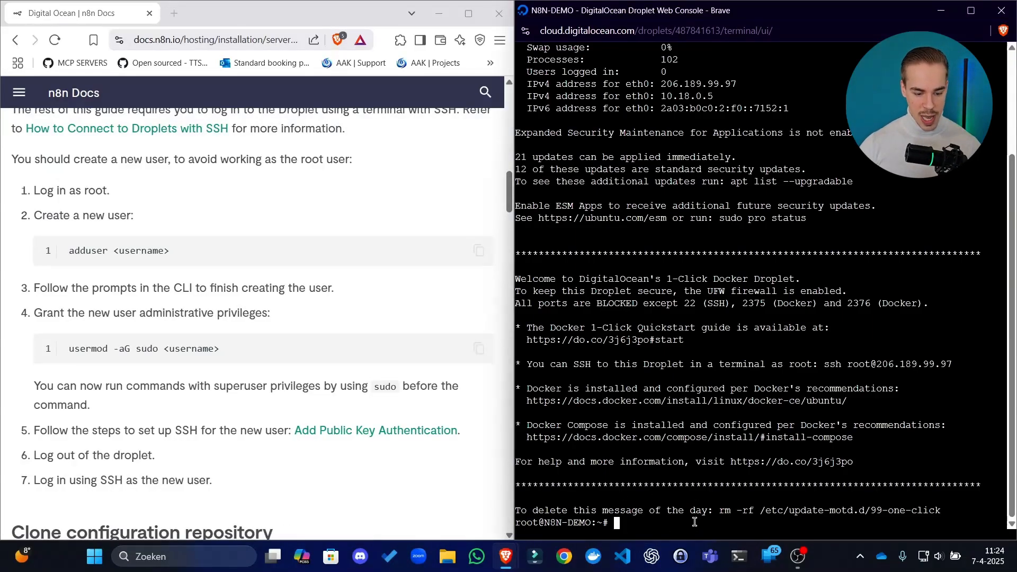
text(addUser )
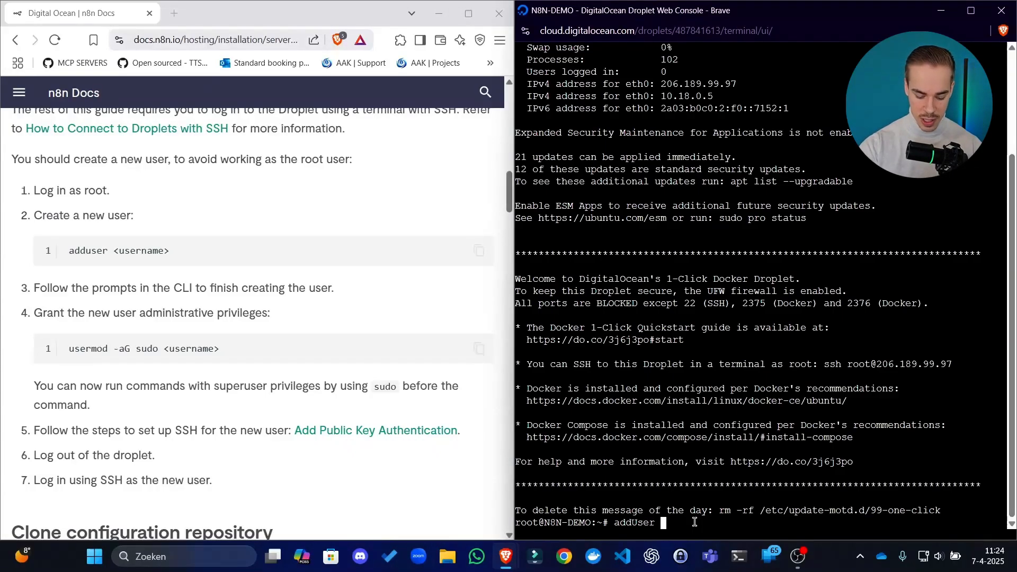
text(jesperrietbergen)
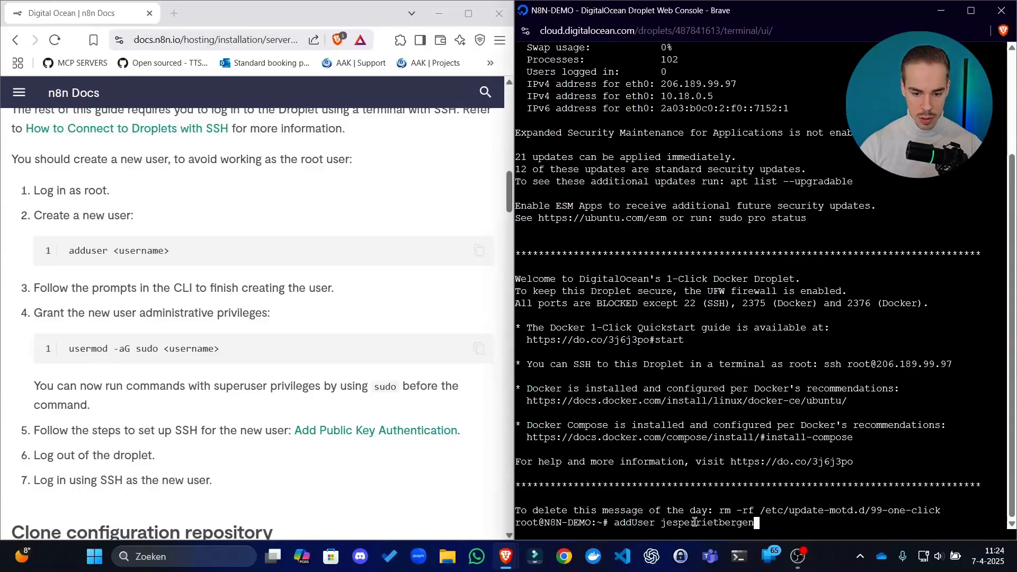
key(Return)
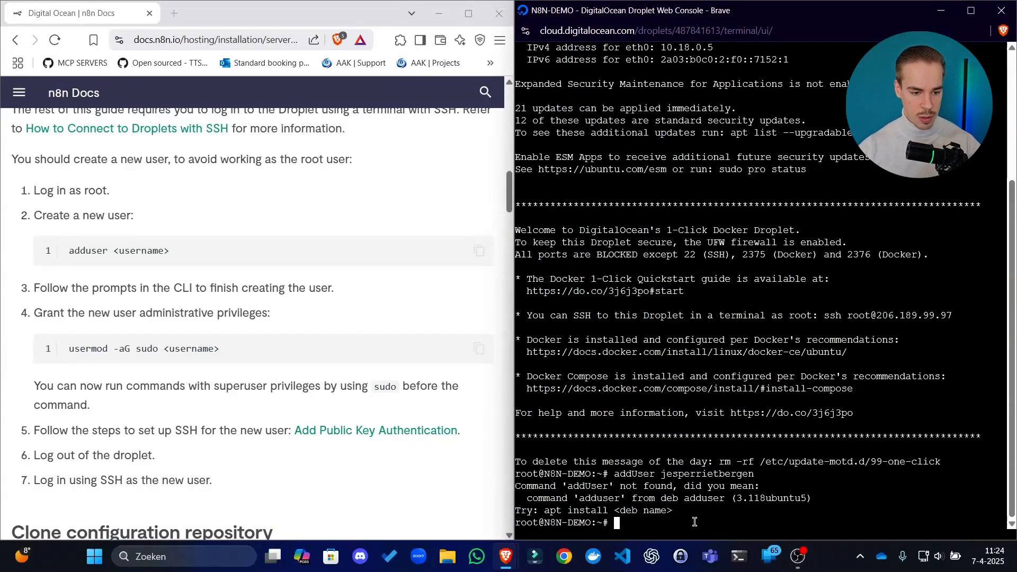
Copy the guide's usermod -aG sudo command into the console, replace the <username> placeholder with the chosen username and try to run it
click(479, 348)
click(706, 470)
right_click(704, 475)
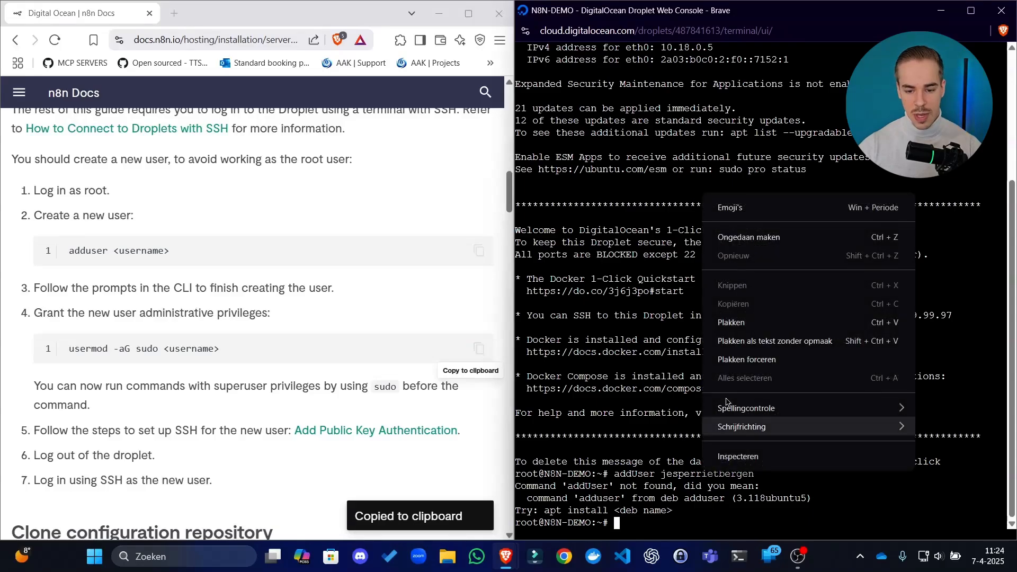
click(770, 340)
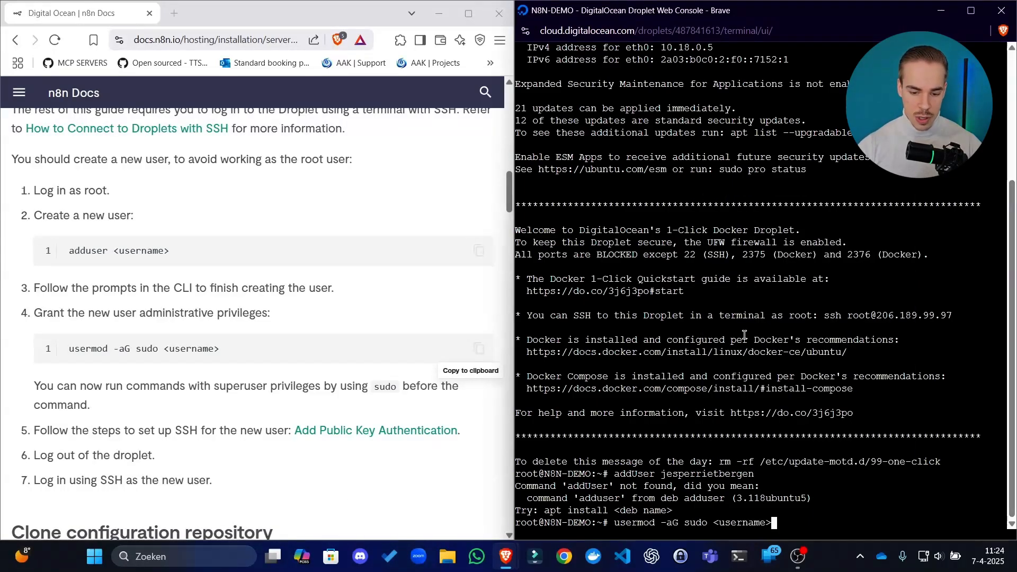
key(BackSpace)
key(BackSpace)
key(BackSpace)
key(BackSpace)
key(BackSpace)
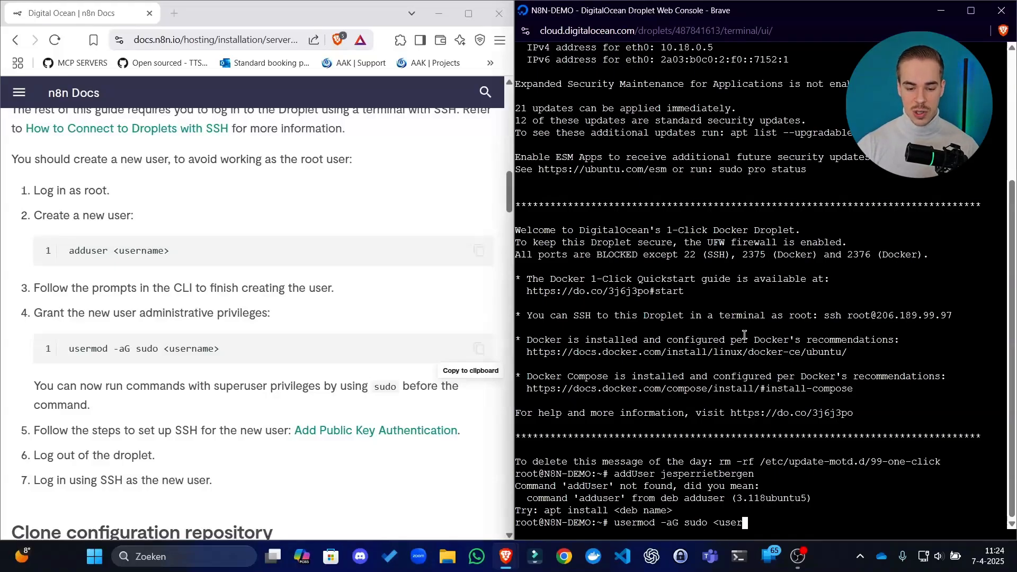
key(BackSpace)
key(BackSpace)
key(BackSpace)
key(BackSpace)
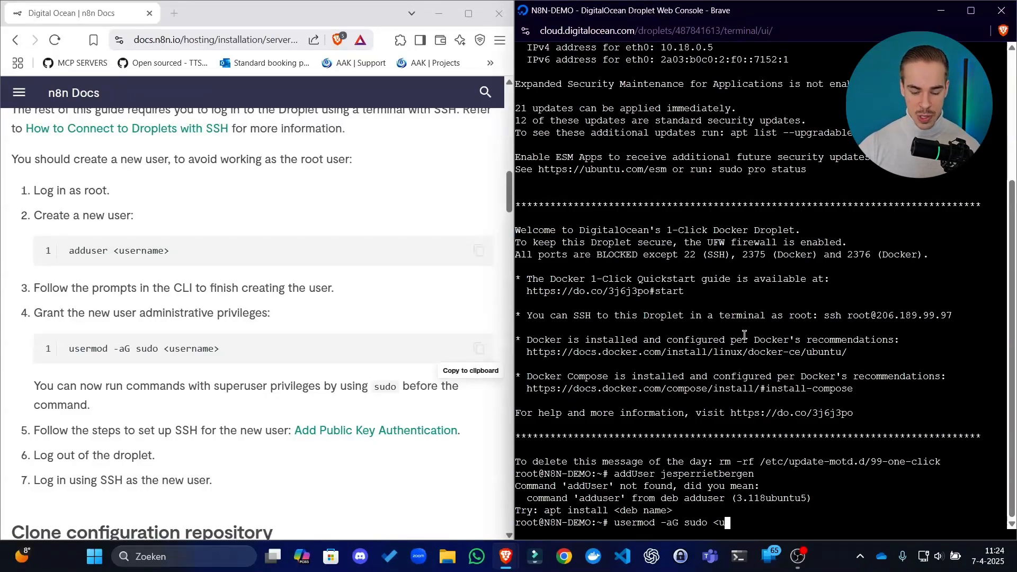
key(BackSpace)
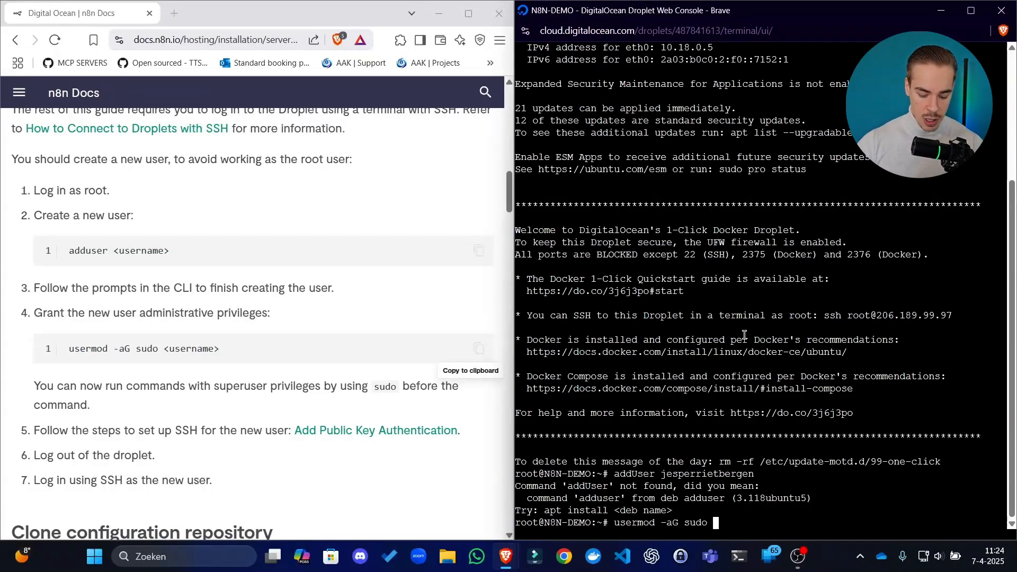
text(jesperr)
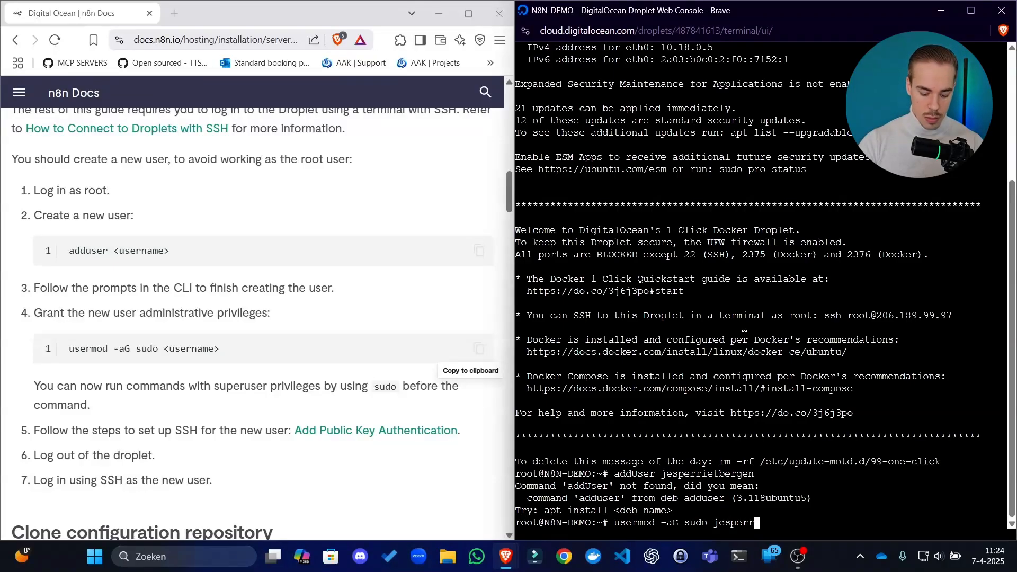
text(ietbergen)
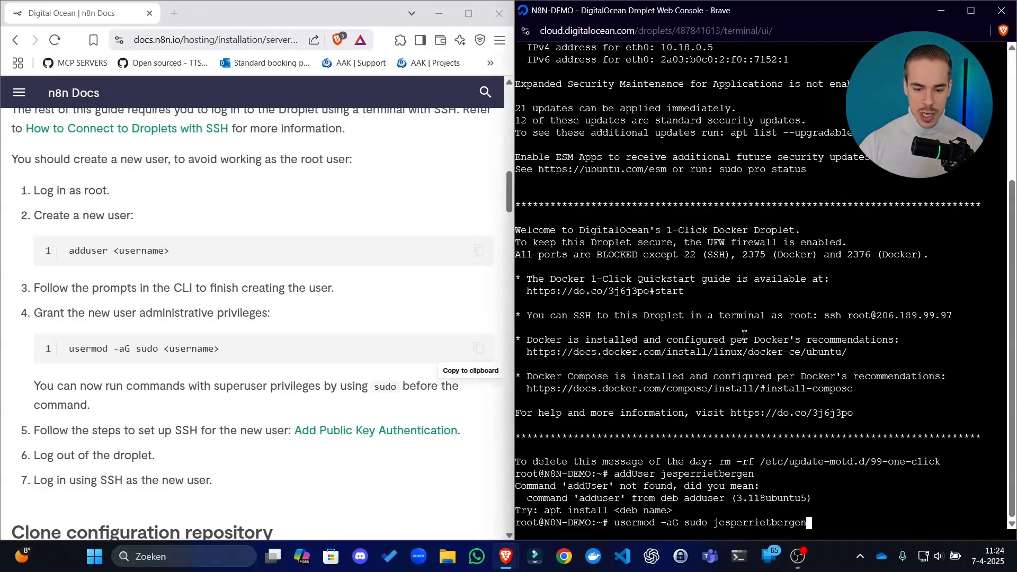
key(Return)
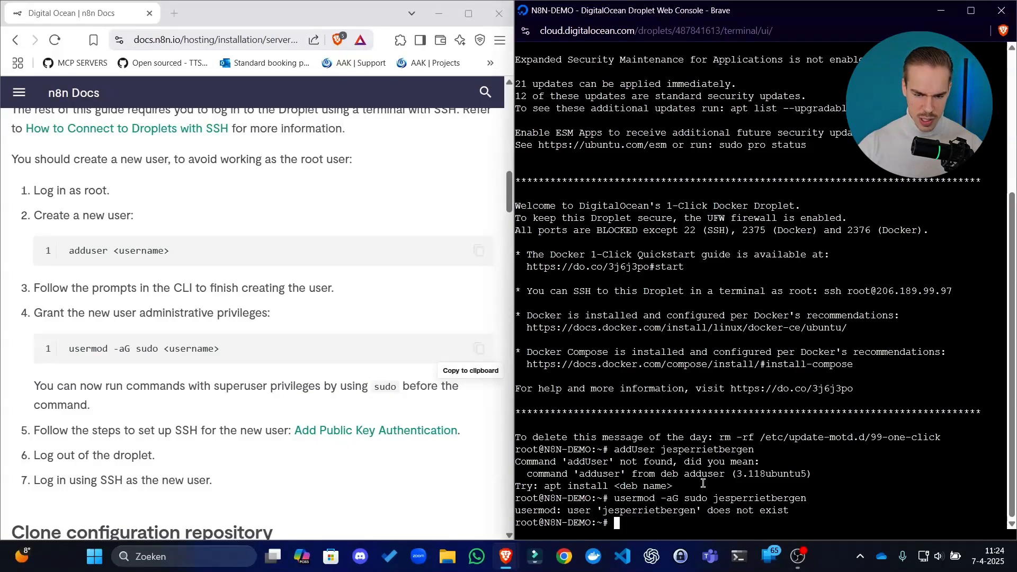
Check the spelling of the rejected command and run the lowercase adduser command with the chosen username
drag(645, 453, 677, 451)
drag(605, 462, 648, 462)
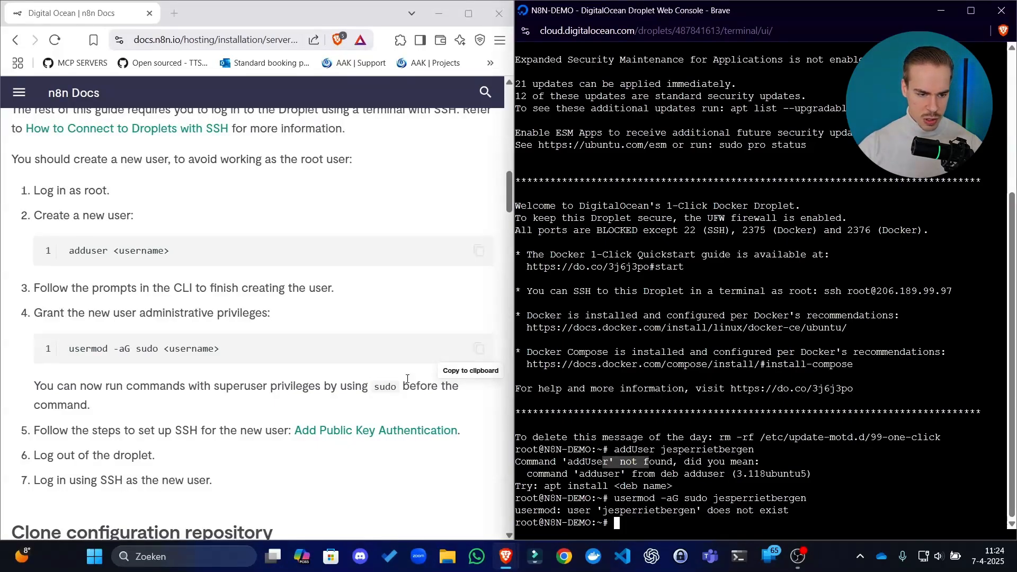
click(729, 500)
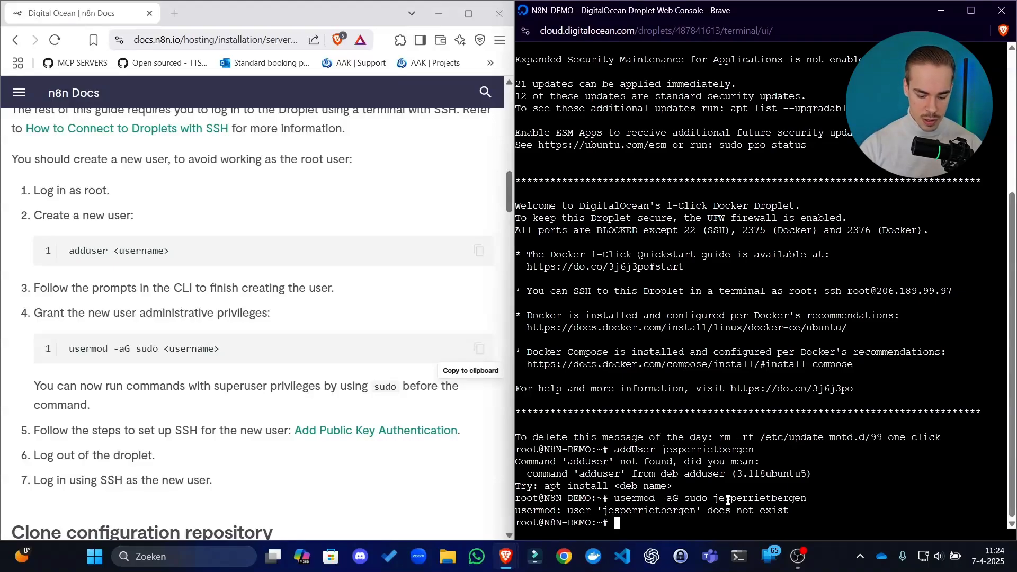
text(adduse)
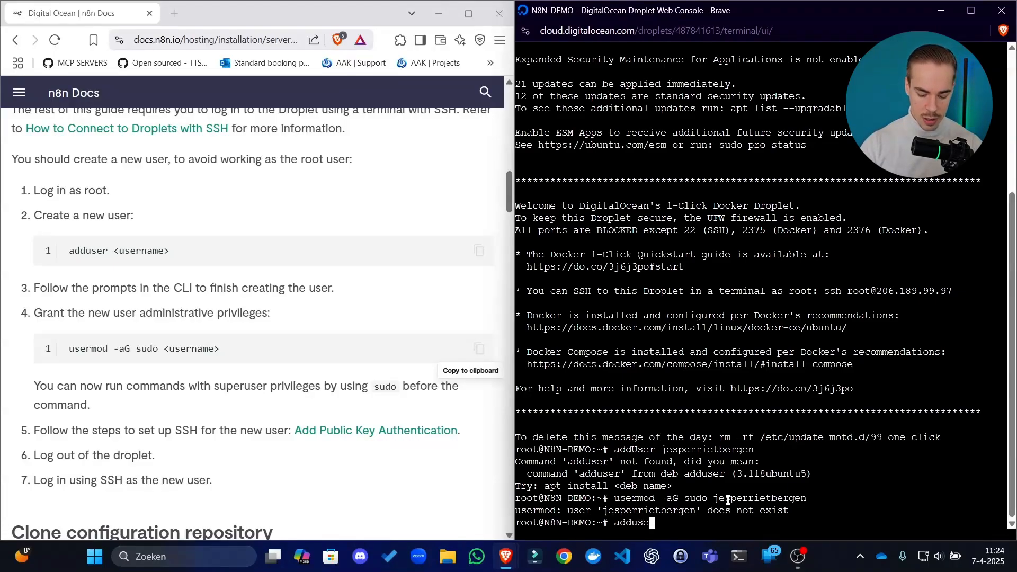
text(r jesperriet)
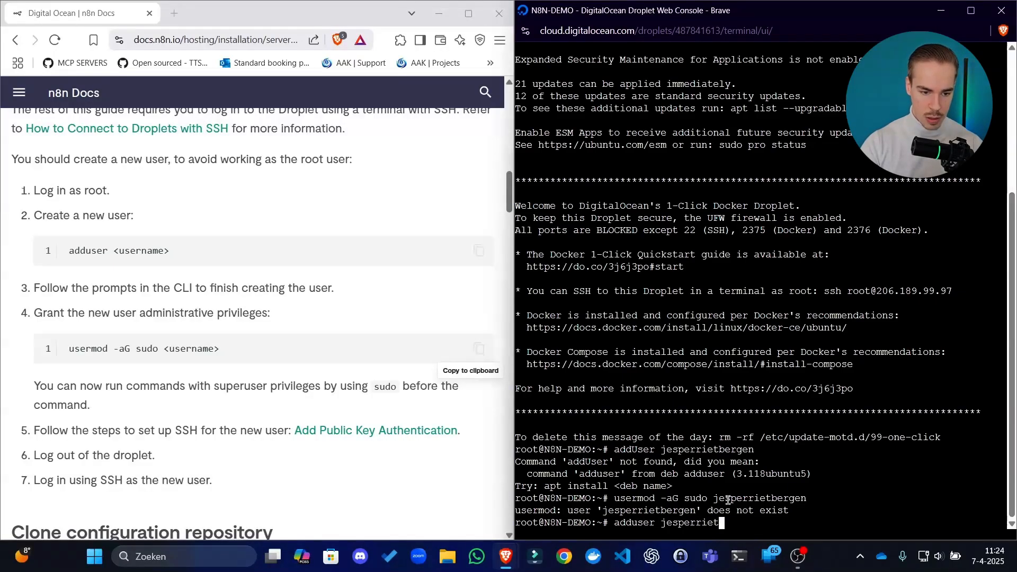
text(bergen)
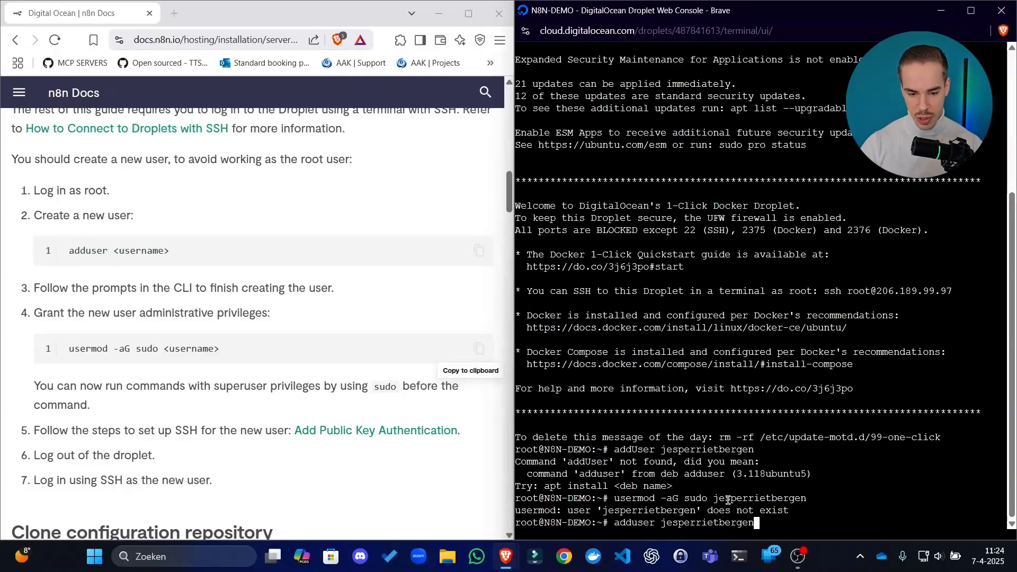
key(Return)
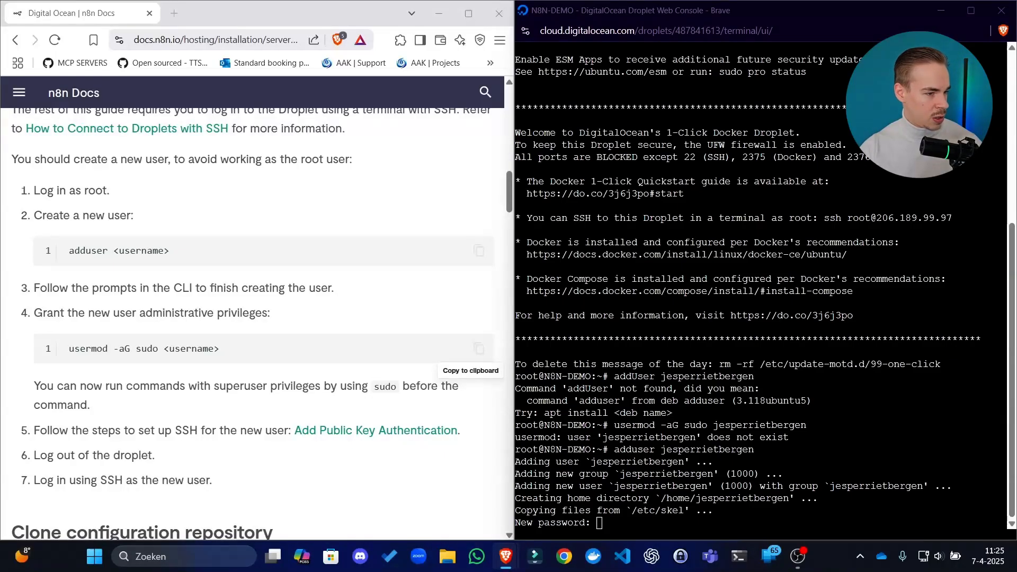
Paste the new user's account password at the new password prompt and again at the retype prompt
right_click(679, 456)
click(717, 326)
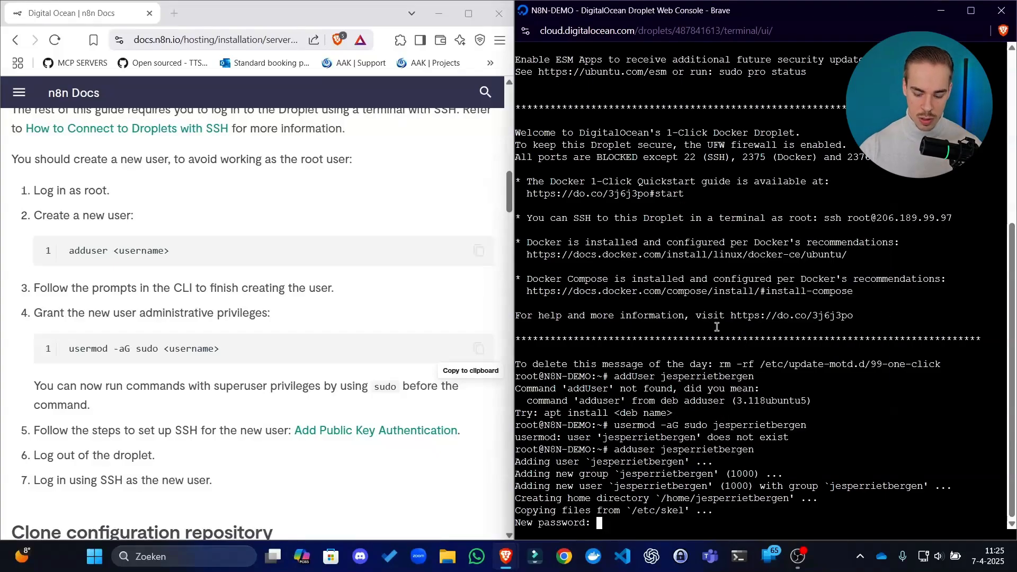
key(Return)
right_click(717, 327)
click(772, 212)
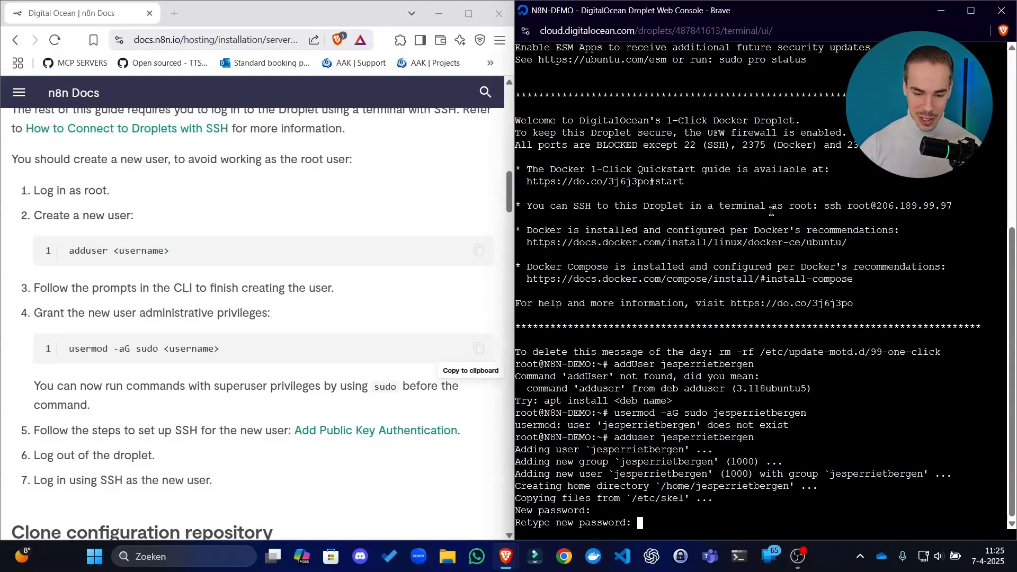
key(Return)
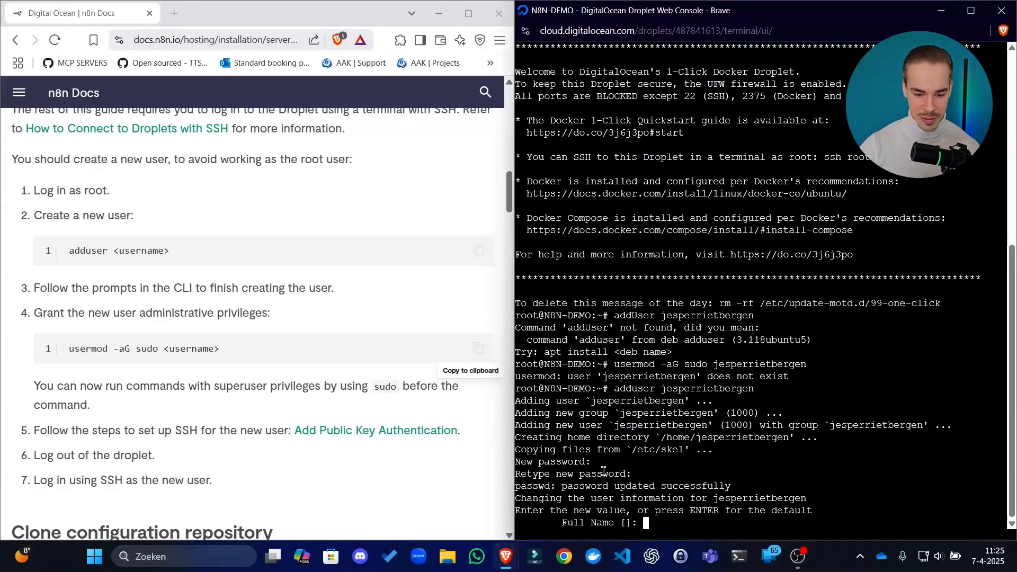
Enter the new user's full name, leave the room, phone and other fields blank, and confirm the information with Y
text(Je)
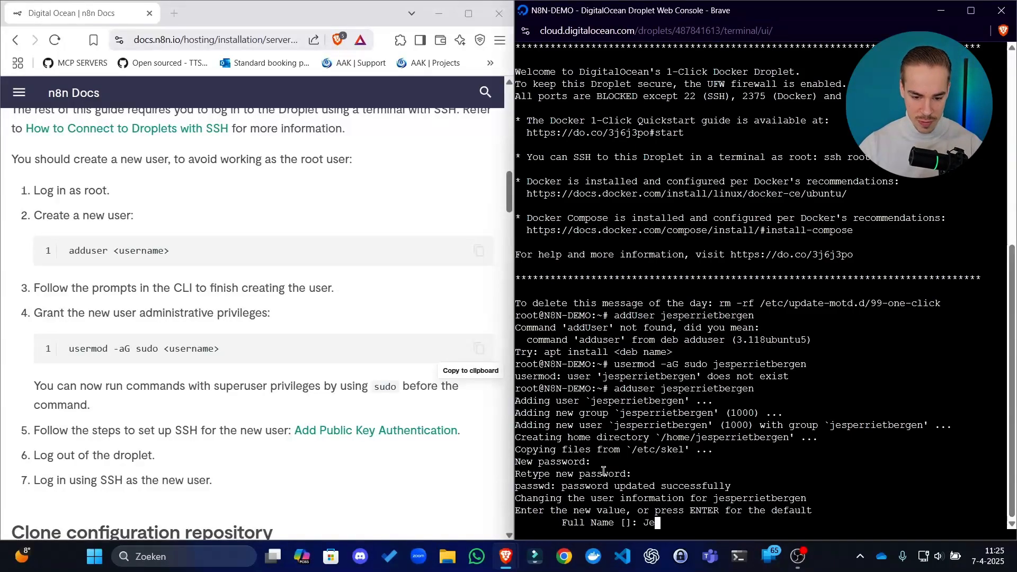
text(sper Rietbergen)
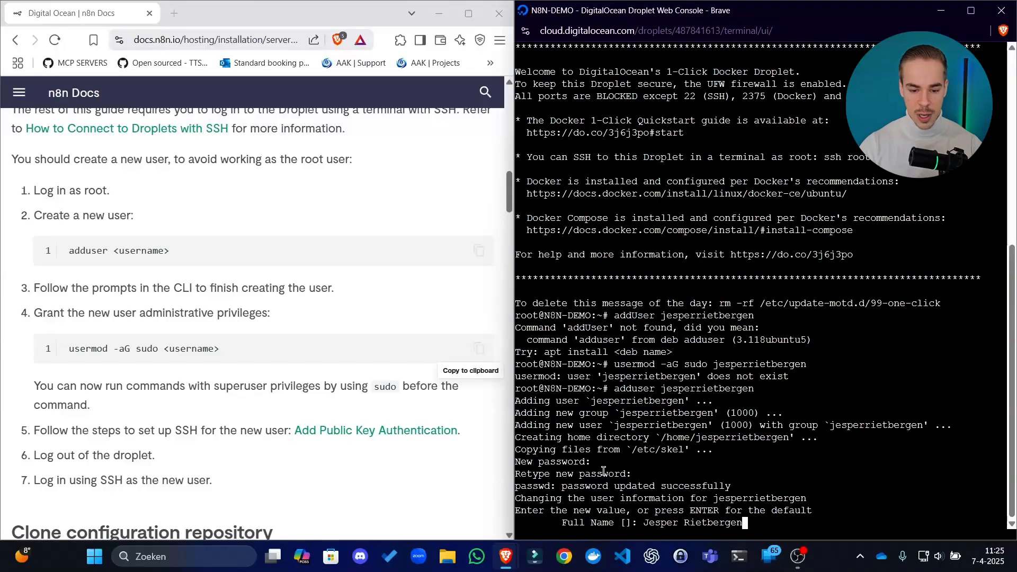
key(Return)
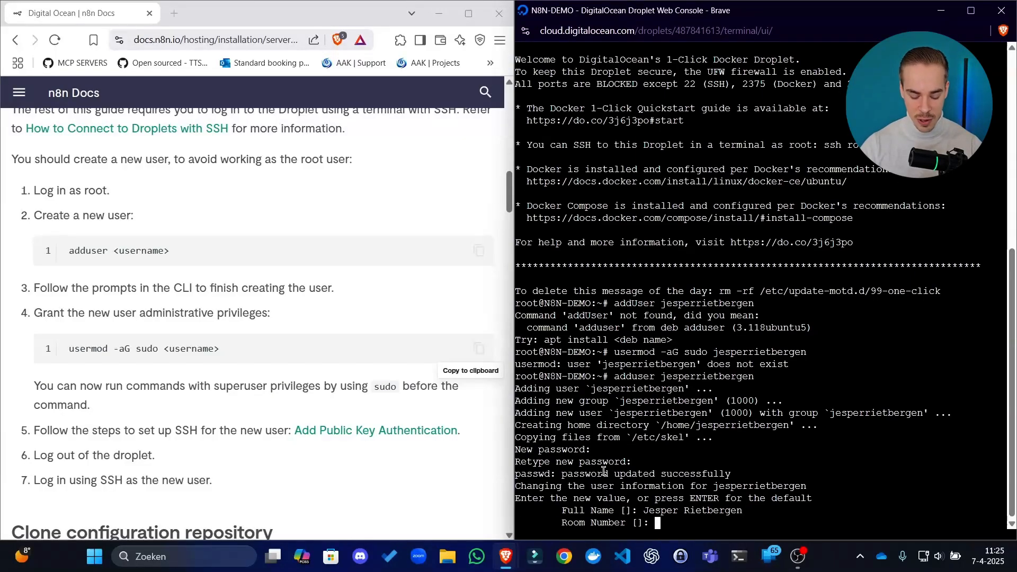
key(Return)
key(Return)
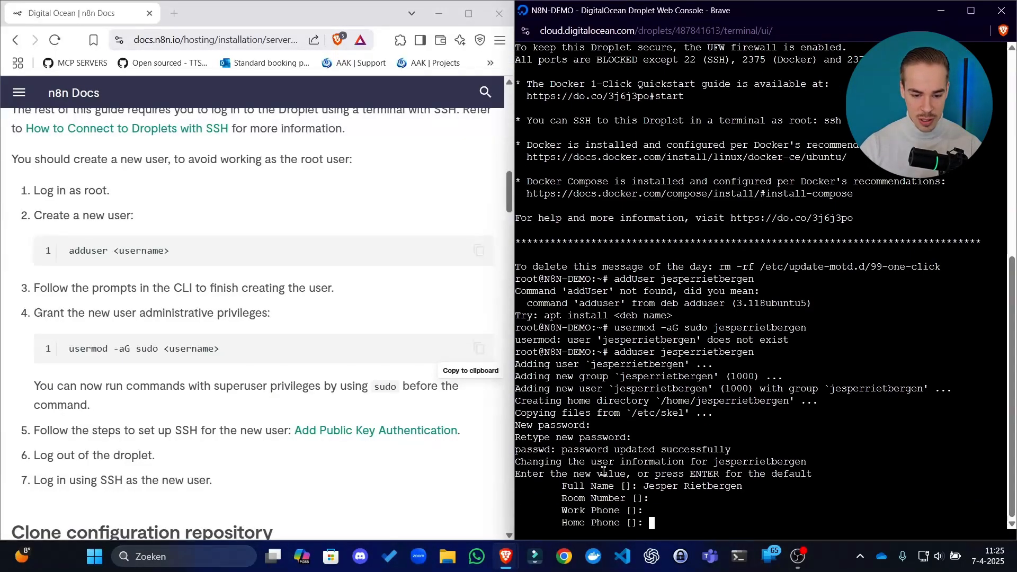
key(Return)
key(Return)
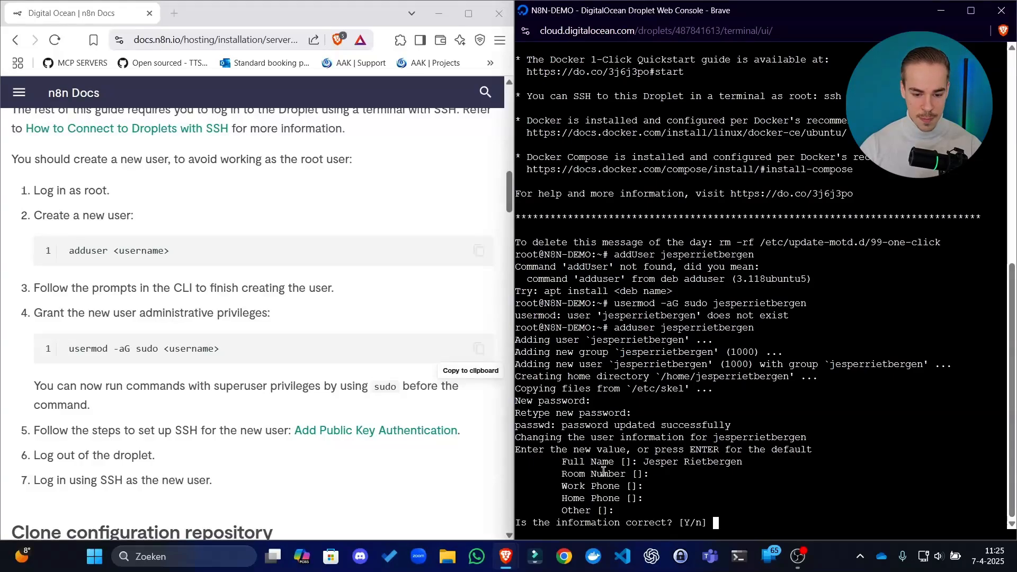
text(T)
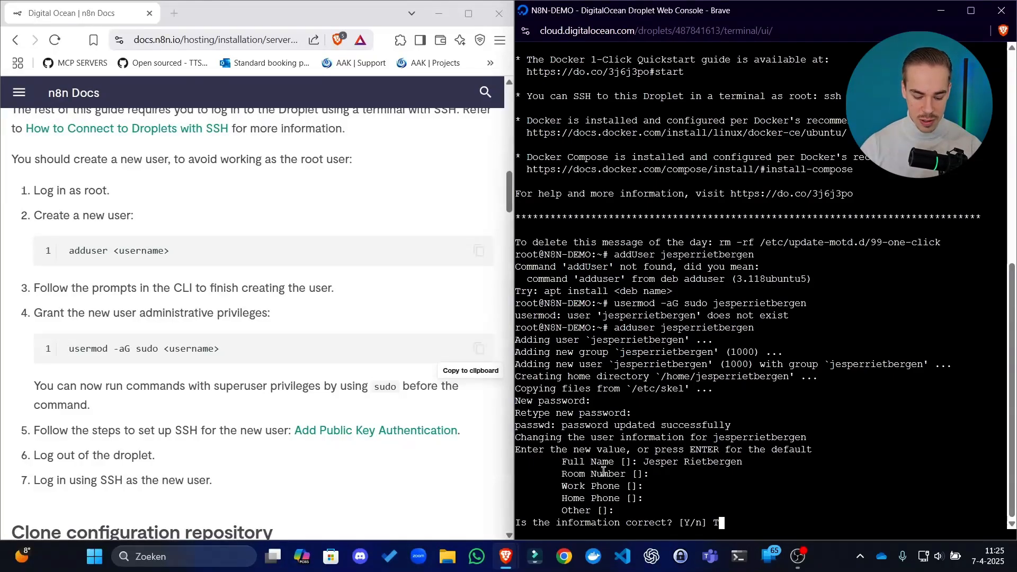
key(Return)
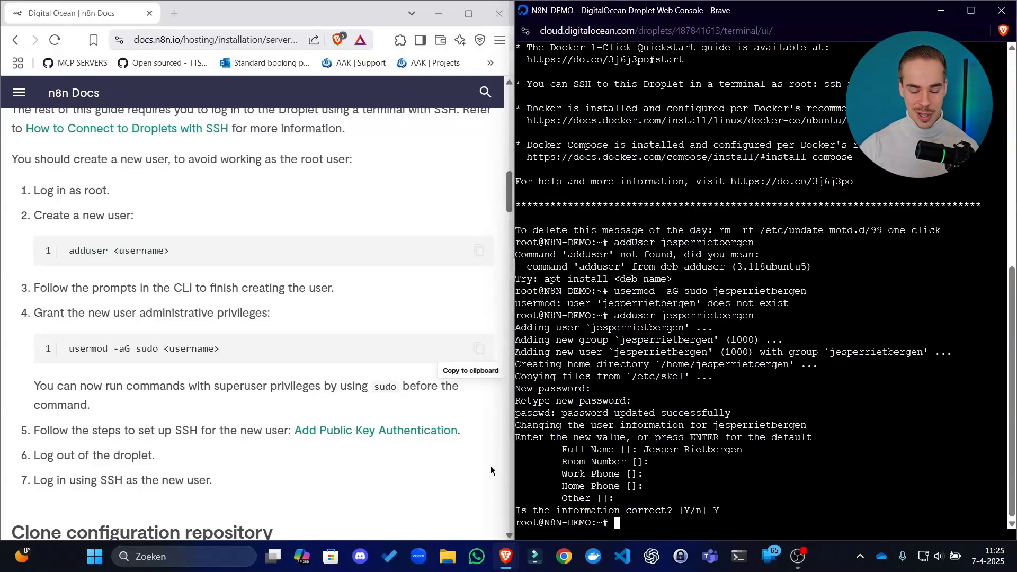
Review the guide's remaining user setup steps and rerun usermod -aG sudo with the new username to grant administrative privileges
scroll(333, 336, down, 2)
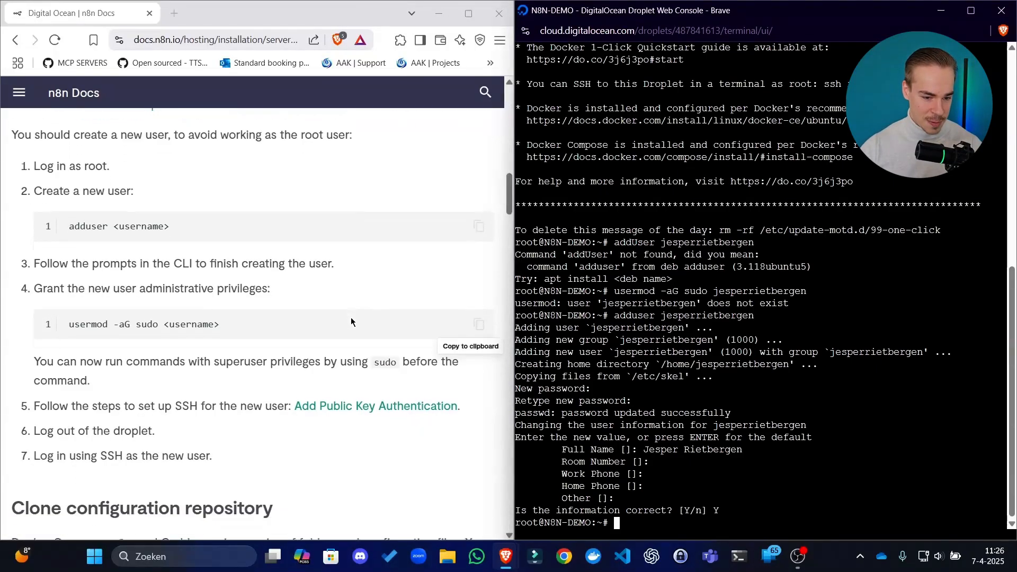
click(332, 336)
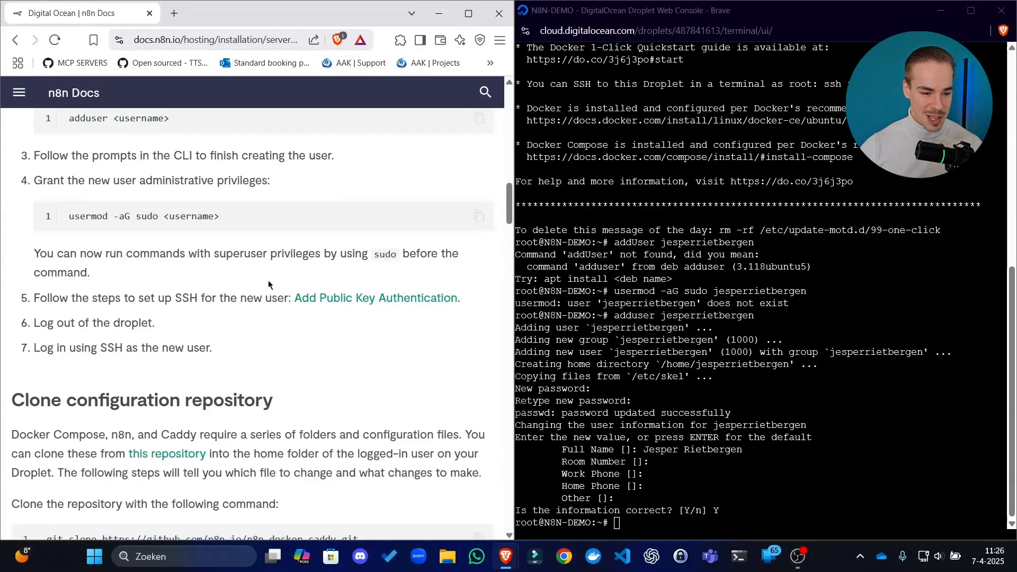
scroll(170, 290, down, 1)
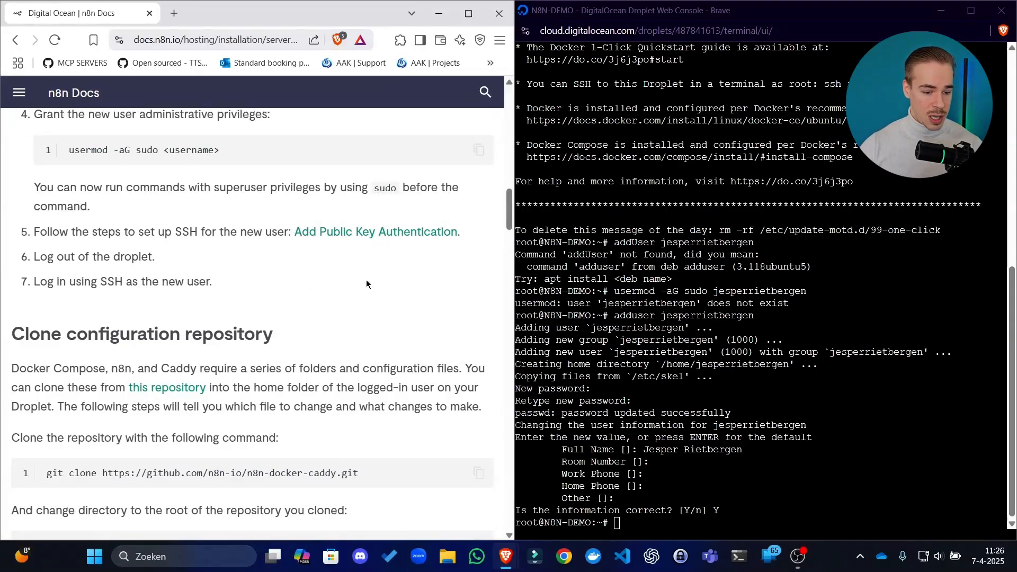
drag(108, 281, 114, 282)
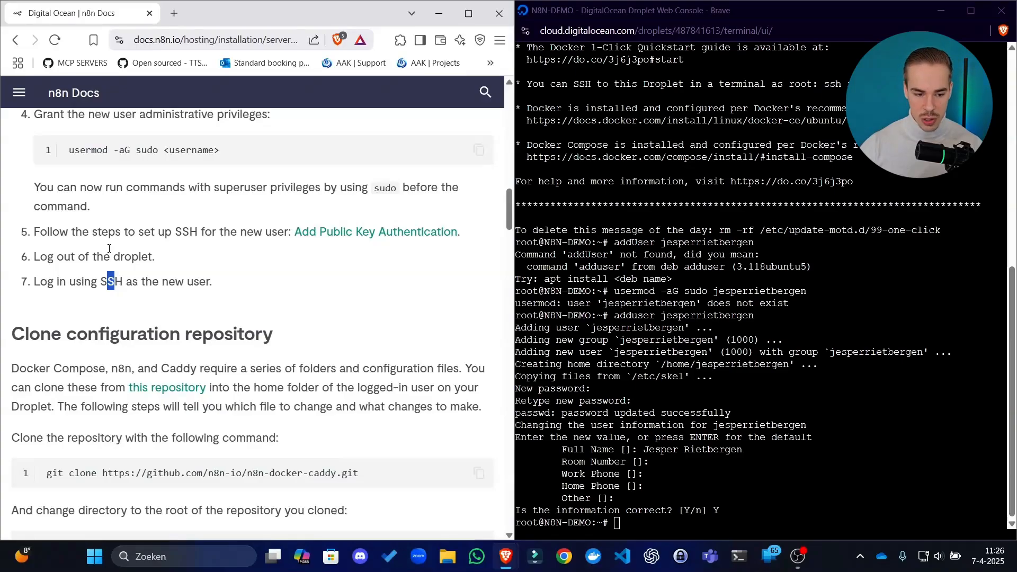
click(270, 289)
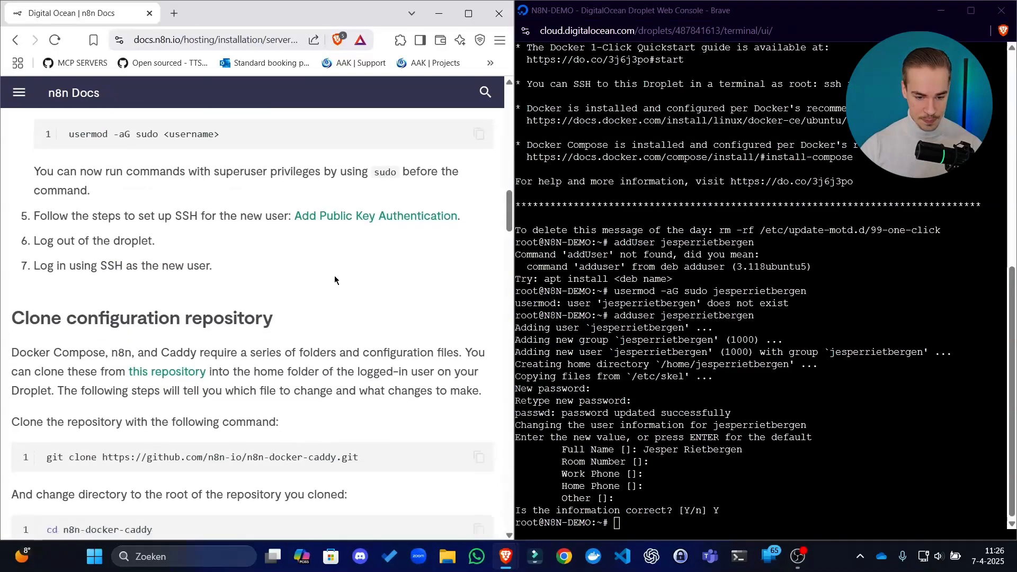
scroll(335, 277, up, 5)
click(690, 338)
key(ctrl+c)
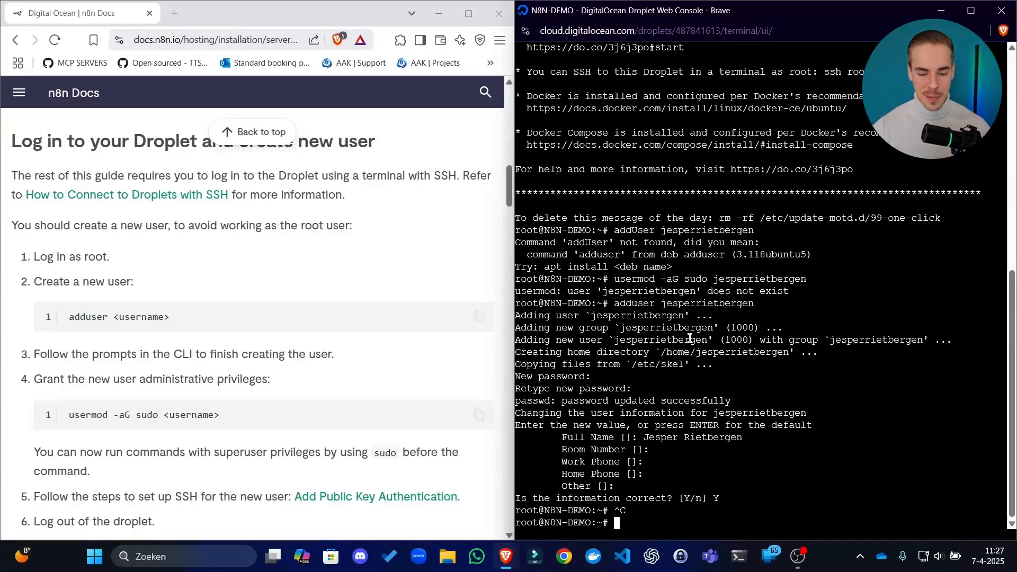
key(Up)
key(Up)
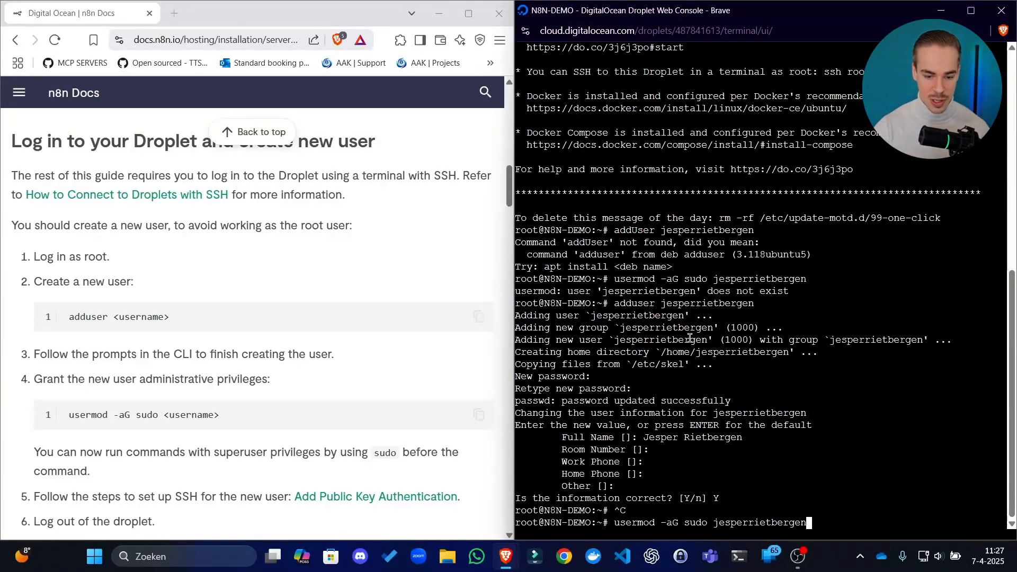
key(Return)
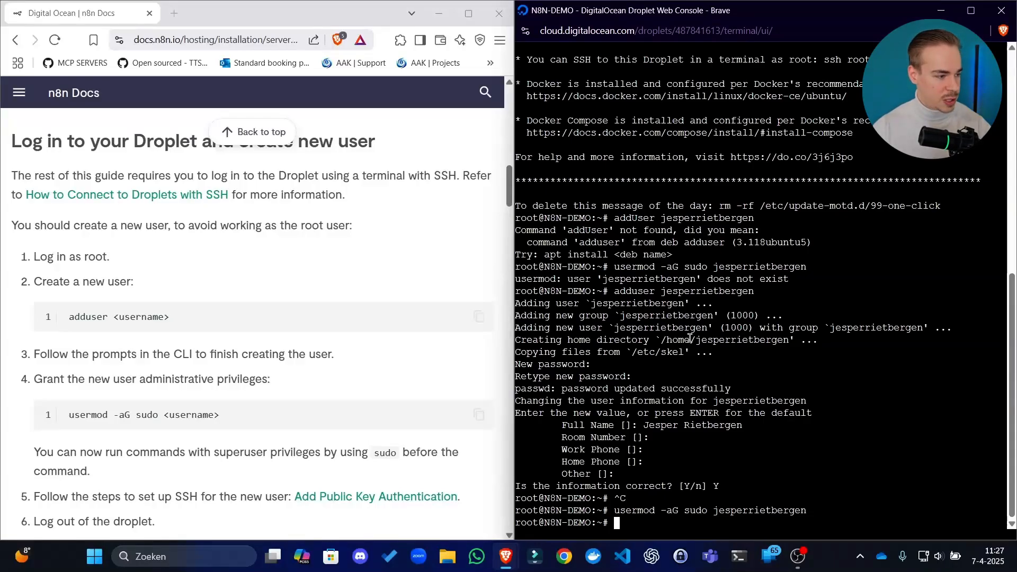
right_click(840, 401)
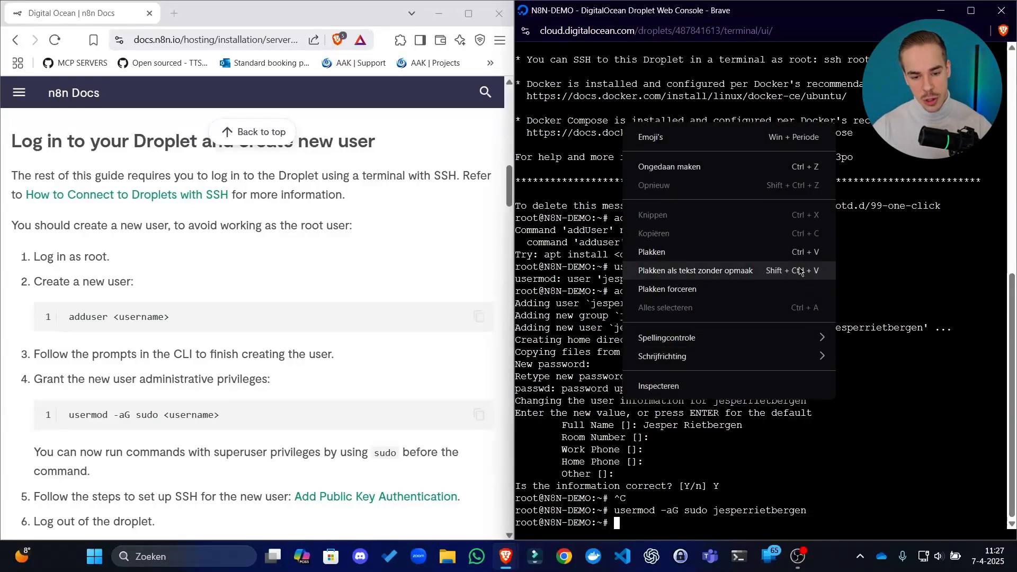
click(764, 272)
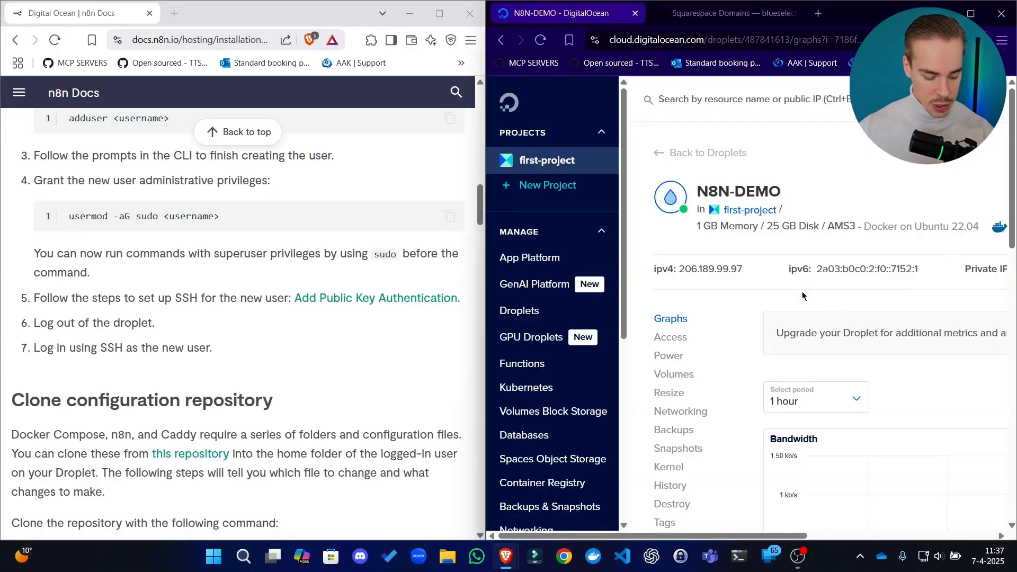
Open a new web console for the N8N-DEMO Droplet and switch to the new user by running su - with the username
scroll(802, 295, right, 4)
scroll(803, 295, right, 2)
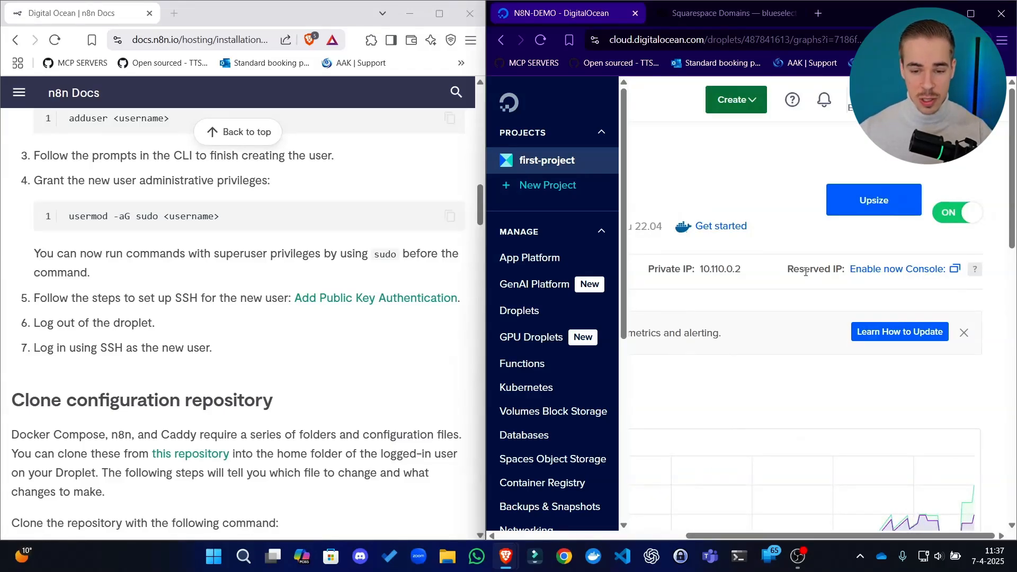
click(942, 270)
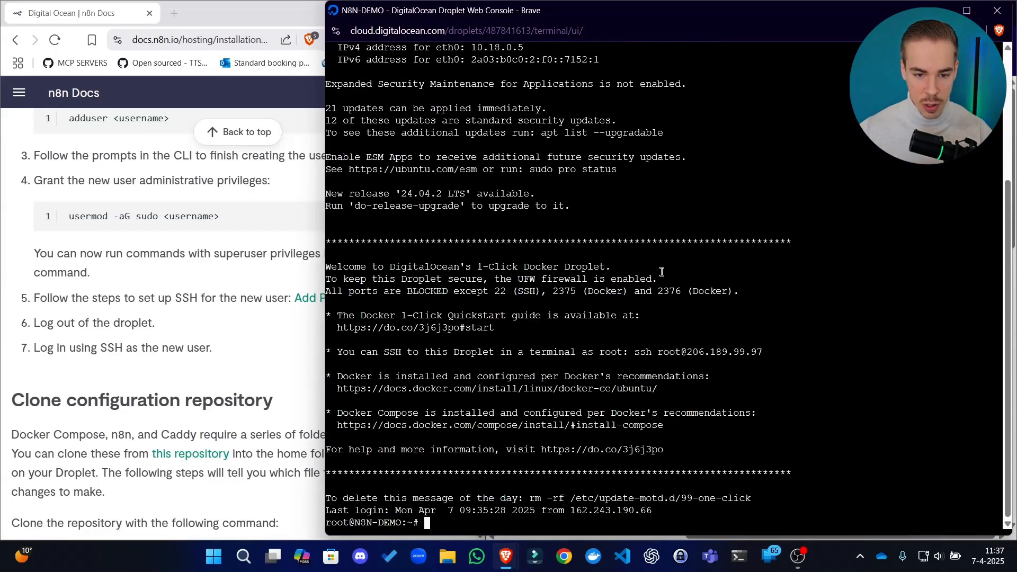
right_click(622, 286)
click(698, 165)
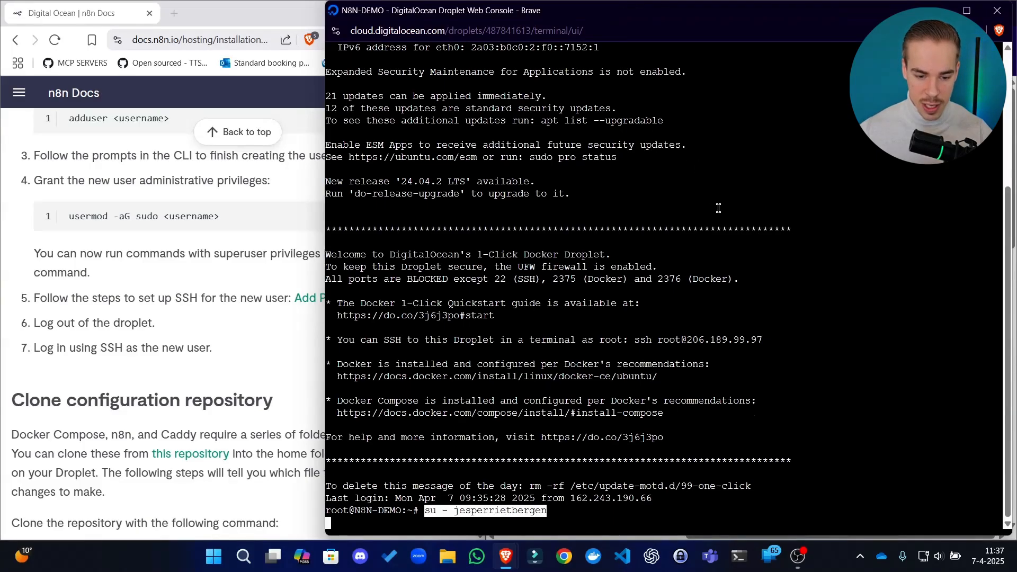
key(Return)
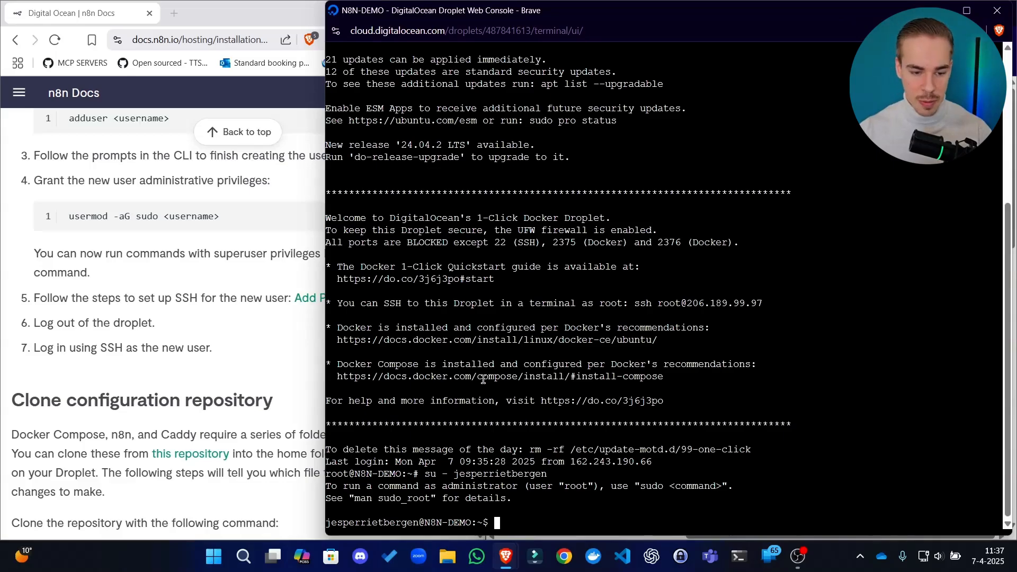
click(233, 333)
scroll(272, 290, up, 3)
scroll(371, 275, down, 7)
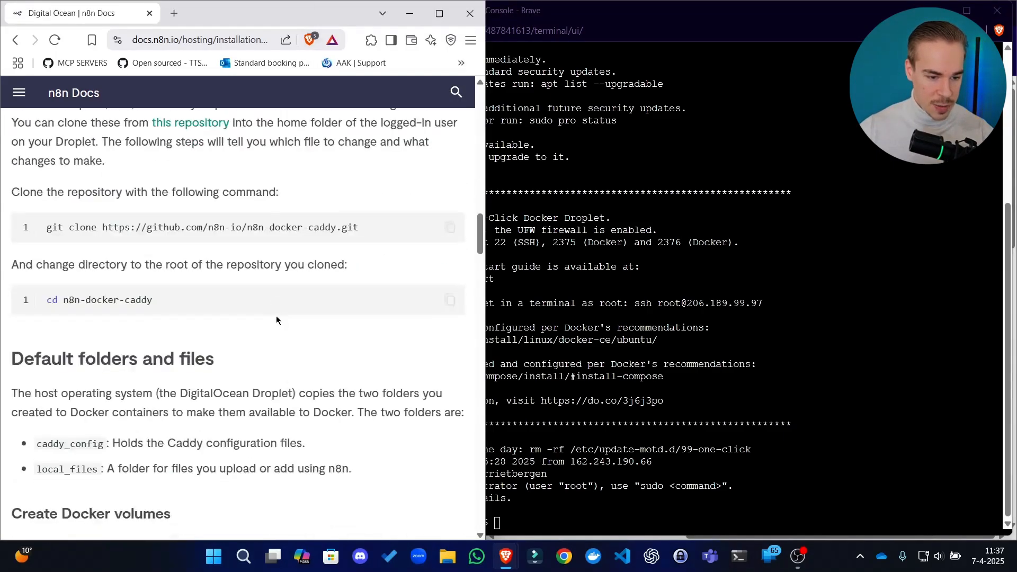
scroll(355, 249, up, 1)
click(450, 294)
click(690, 358)
right_click(604, 354)
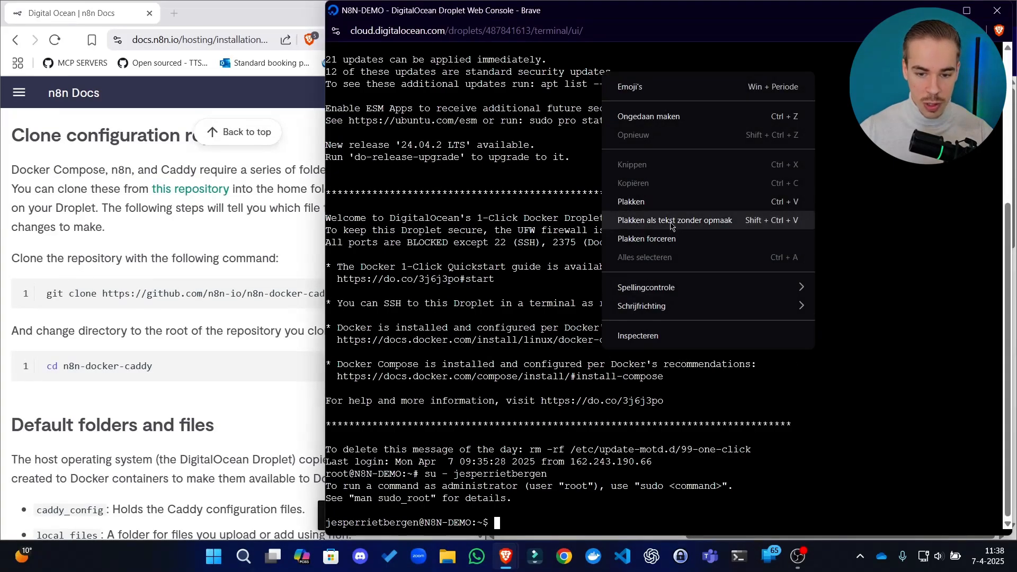
click(672, 230)
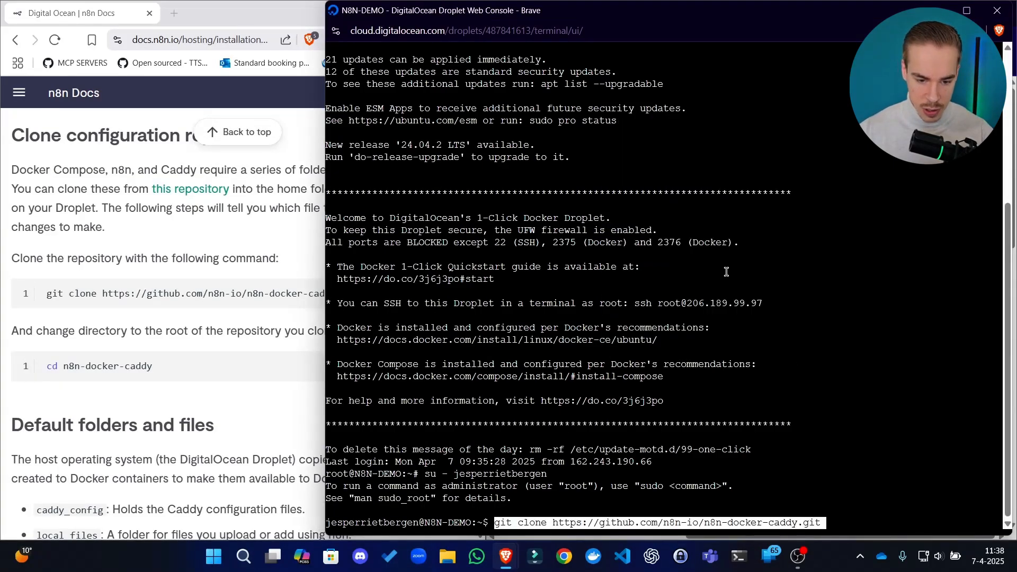
key(Return)
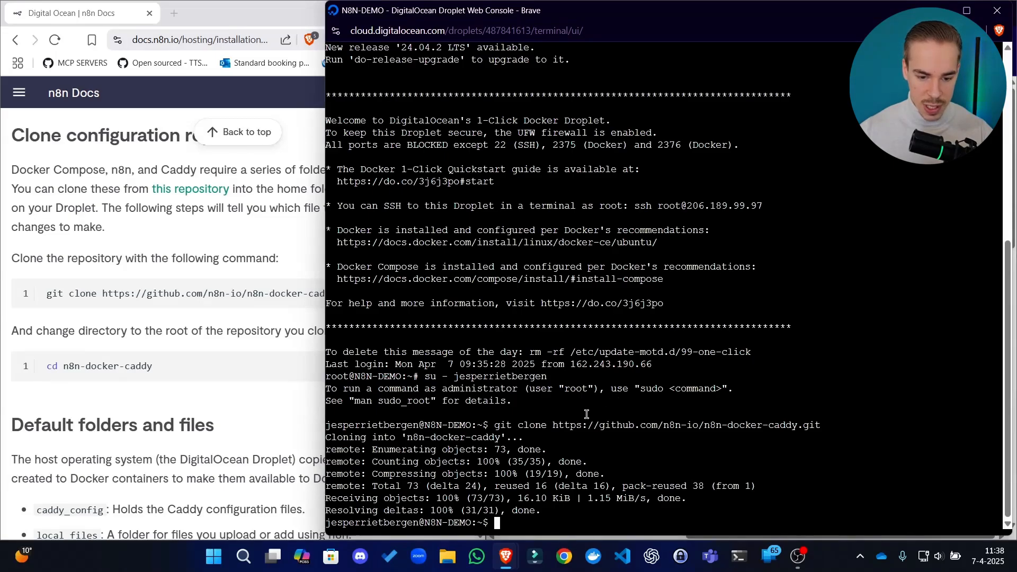
Change into the cloned repository's root by running the guide's cd n8n-docker-caddy command in the console
click(202, 370)
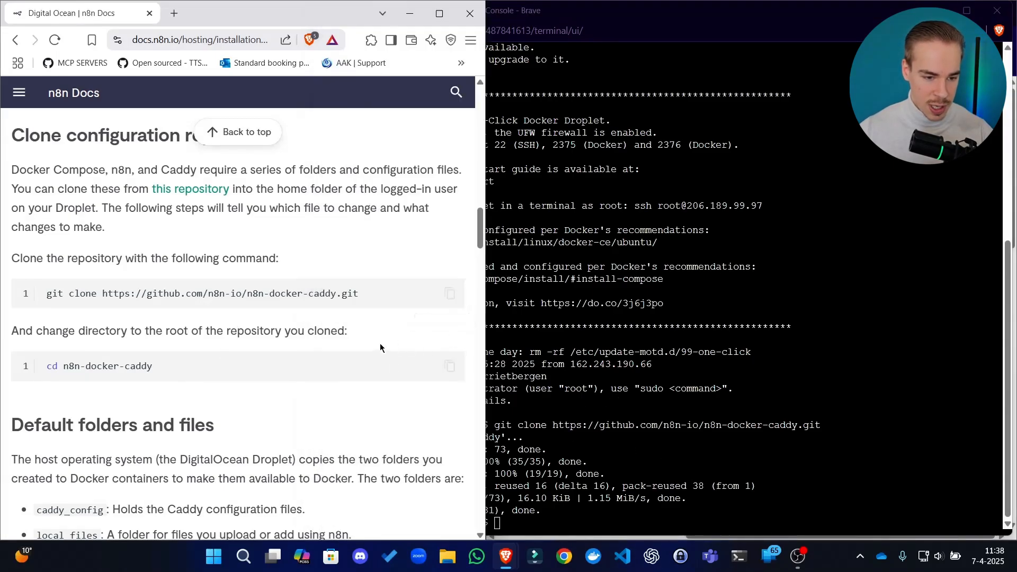
click(450, 366)
click(594, 462)
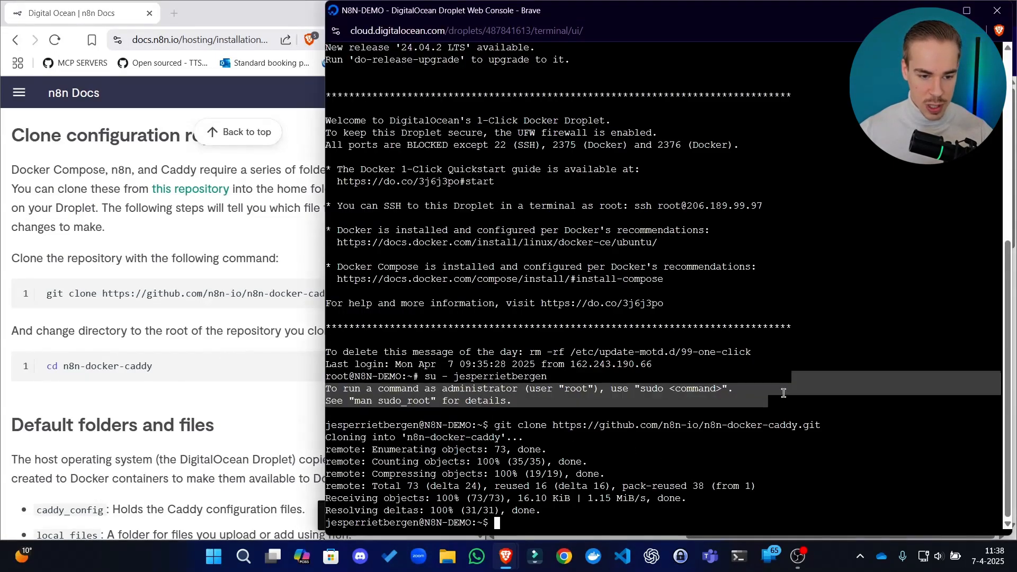
click(297, 423)
click(625, 456)
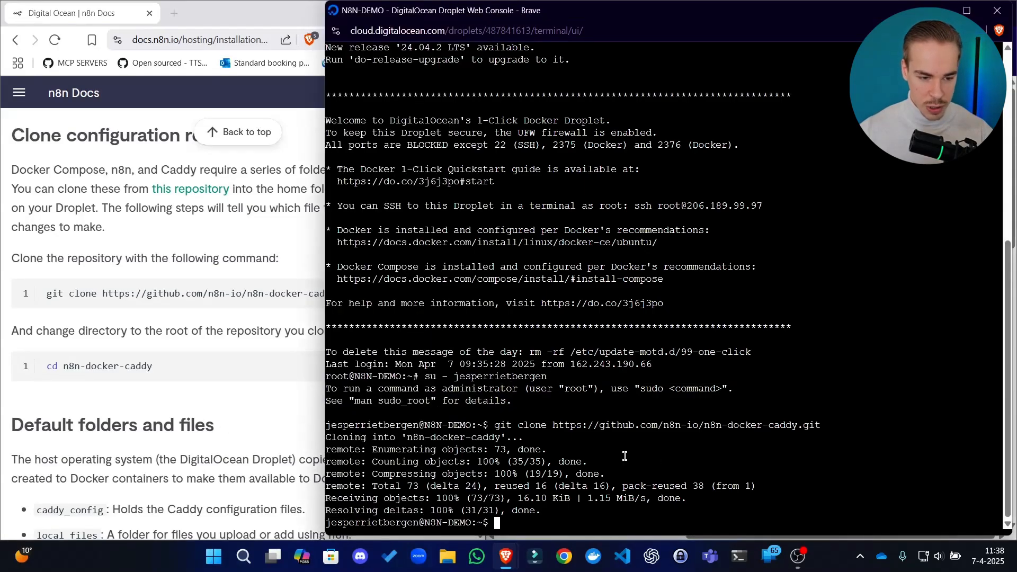
right_click(610, 476)
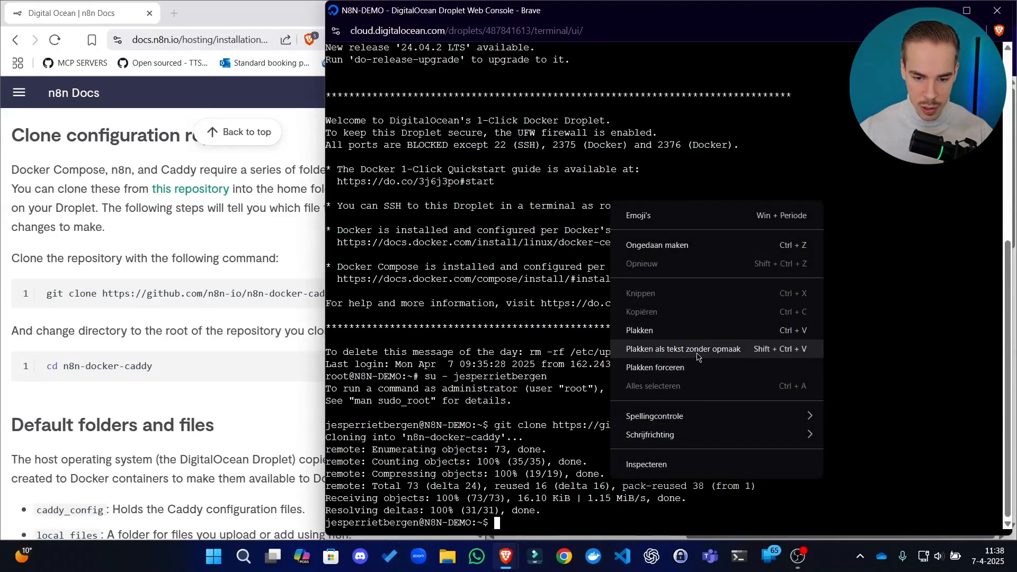
click(697, 352)
key(Return)
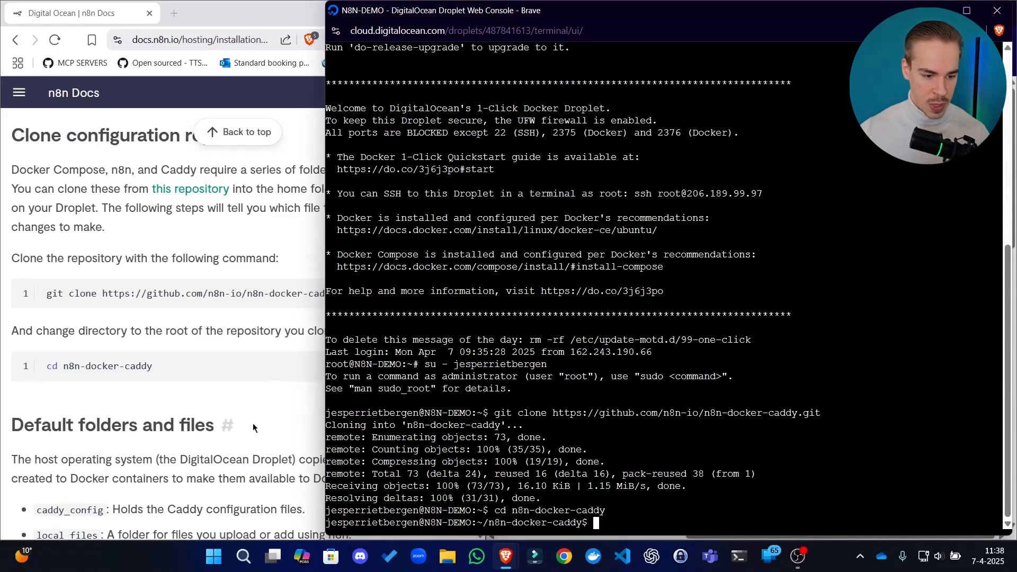
Read the guide's Default folders and files section on the purpose of the caddy_config and local_files folders
scroll(253, 424, down, 1)
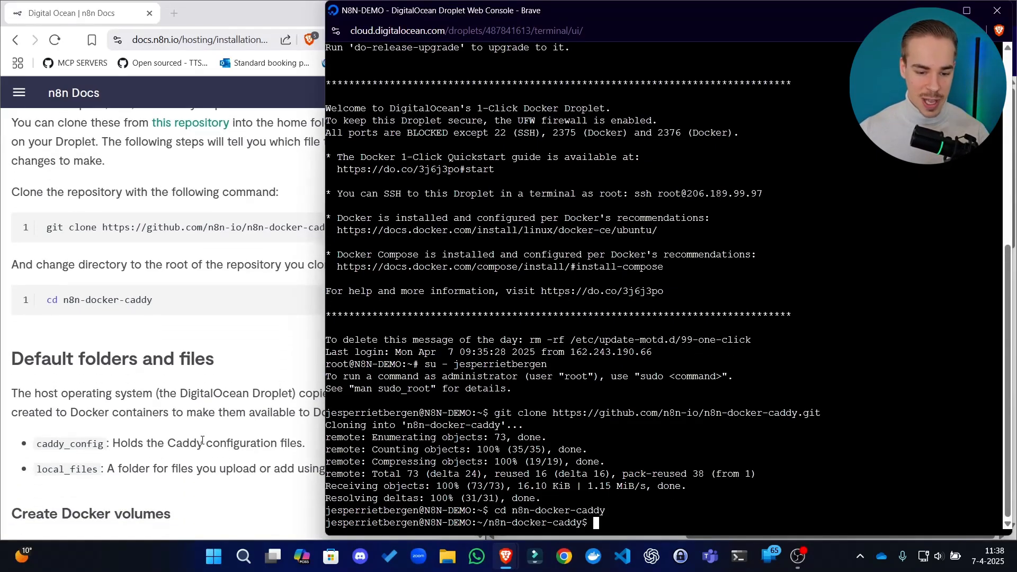
click(202, 395)
scroll(144, 349, down, 2)
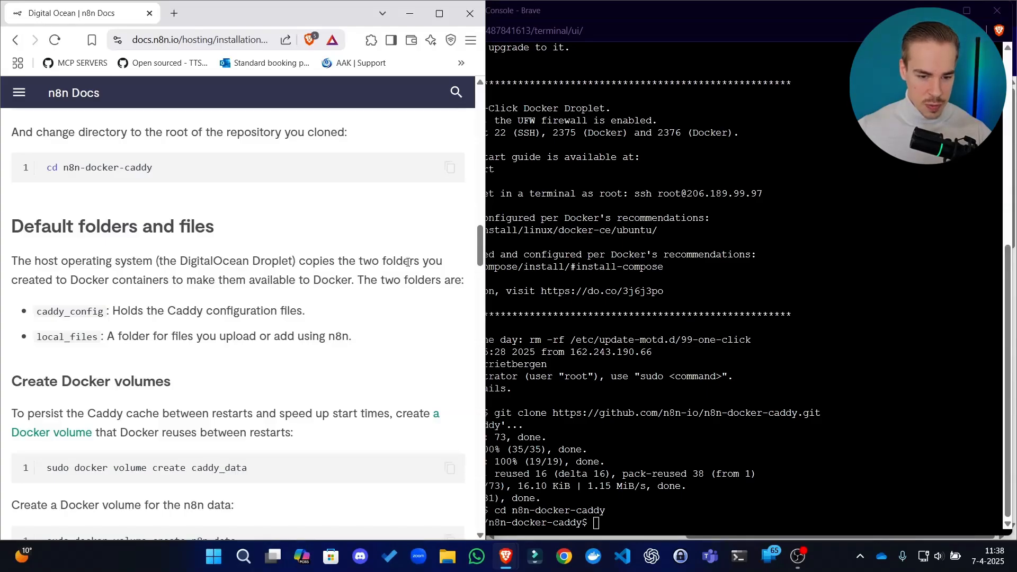
drag(137, 276, 185, 274)
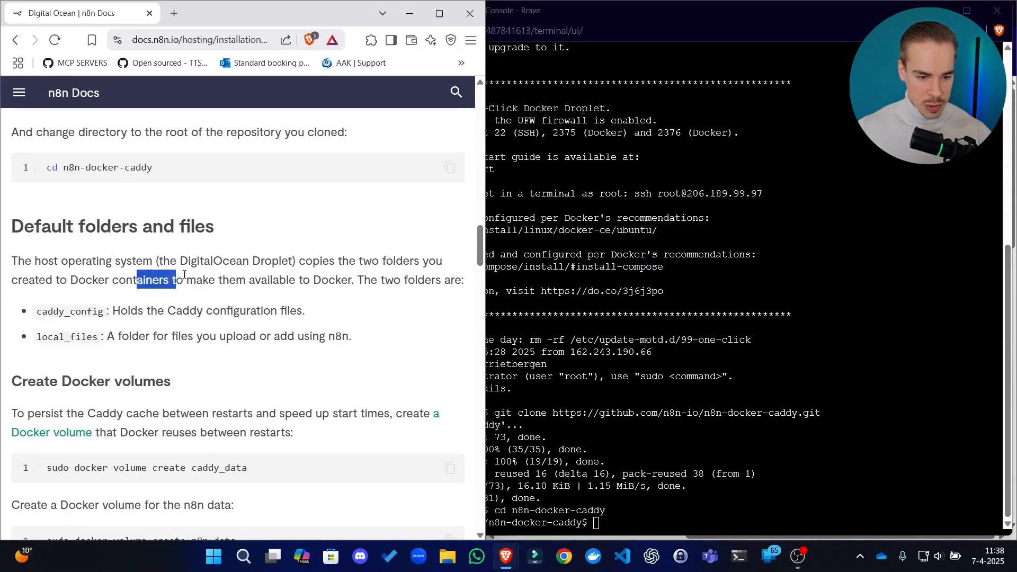
drag(281, 279, 270, 281)
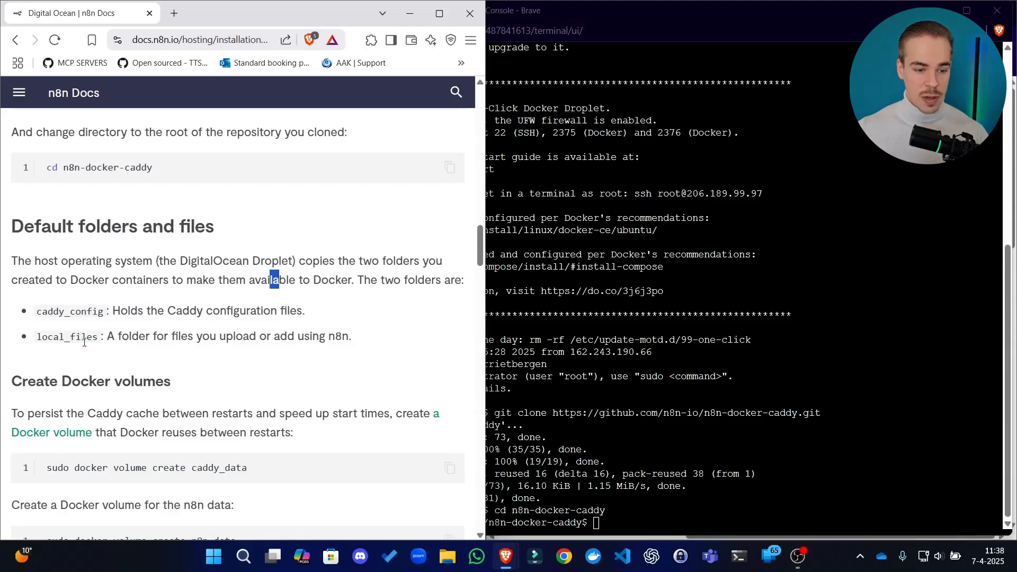
drag(106, 336, 149, 336)
drag(288, 336, 203, 339)
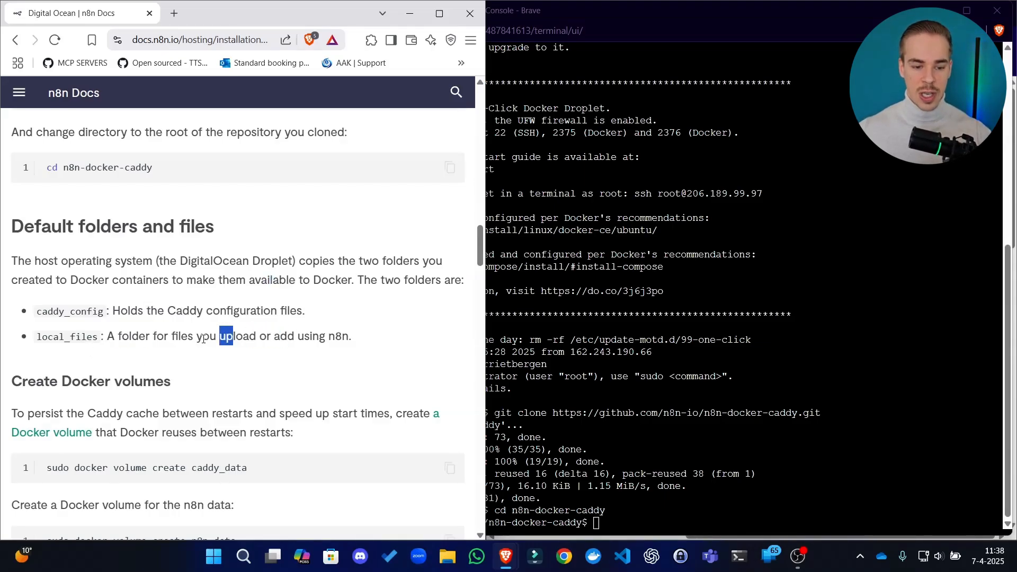
Reread the guide's description of the local_files folder for files uploaded or added using n8n
drag(339, 330, 248, 336)
drag(181, 337, 163, 337)
drag(54, 336, 92, 336)
click(243, 336)
drag(274, 336, 249, 334)
click(241, 342)
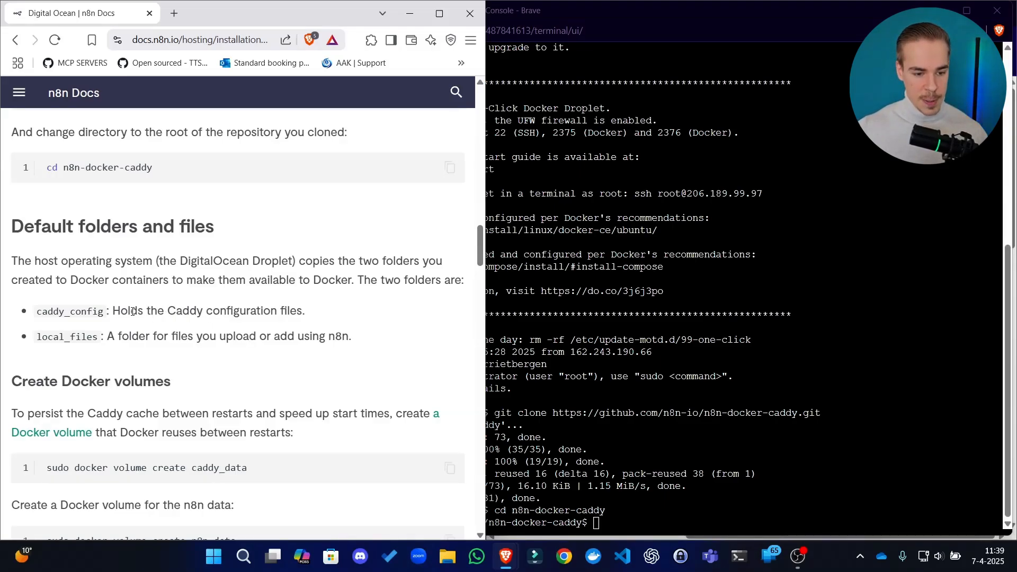
Read the guide's Create Docker volumes section on persisting the Caddy cache between restarts
scroll(222, 305, down, 1)
drag(70, 244, 159, 244)
drag(208, 213, 215, 214)
scroll(207, 321, down, 1)
click(392, 234)
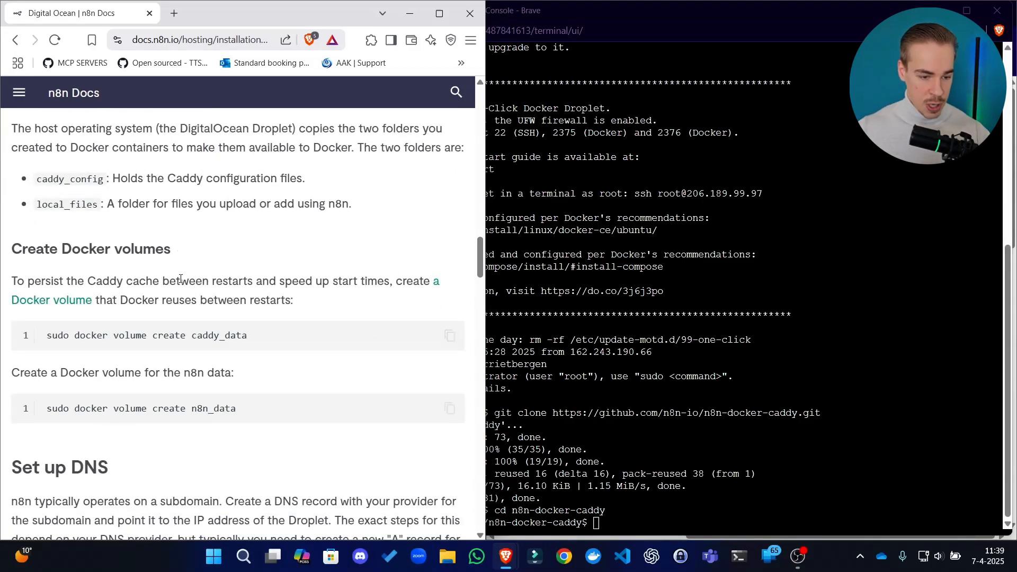
drag(178, 281, 210, 281)
drag(33, 273, 139, 268)
click(139, 279)
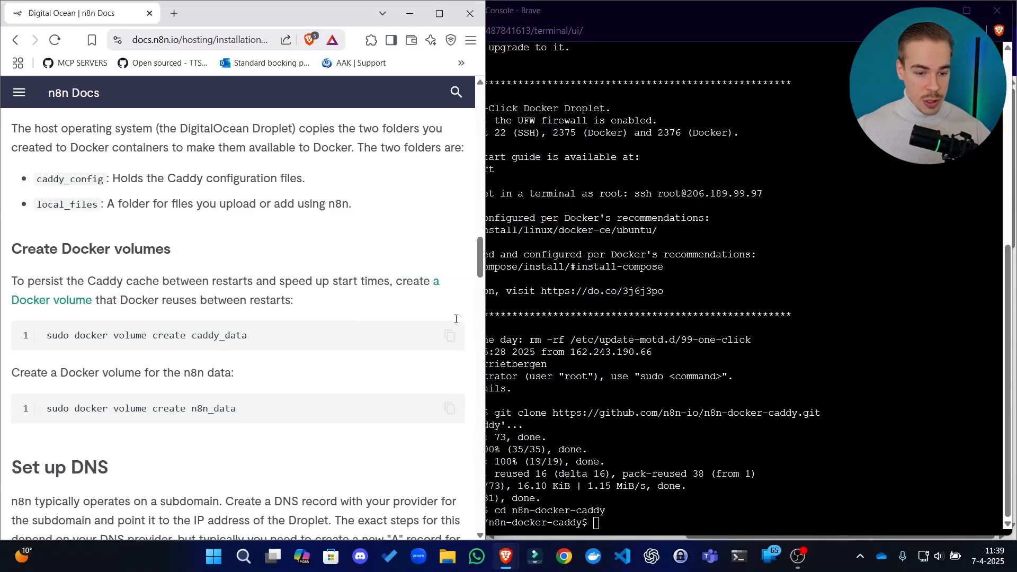
Copy the guide's sudo docker volume create caddy_data command and run it in the Droplet console
click(450, 336)
click(680, 426)
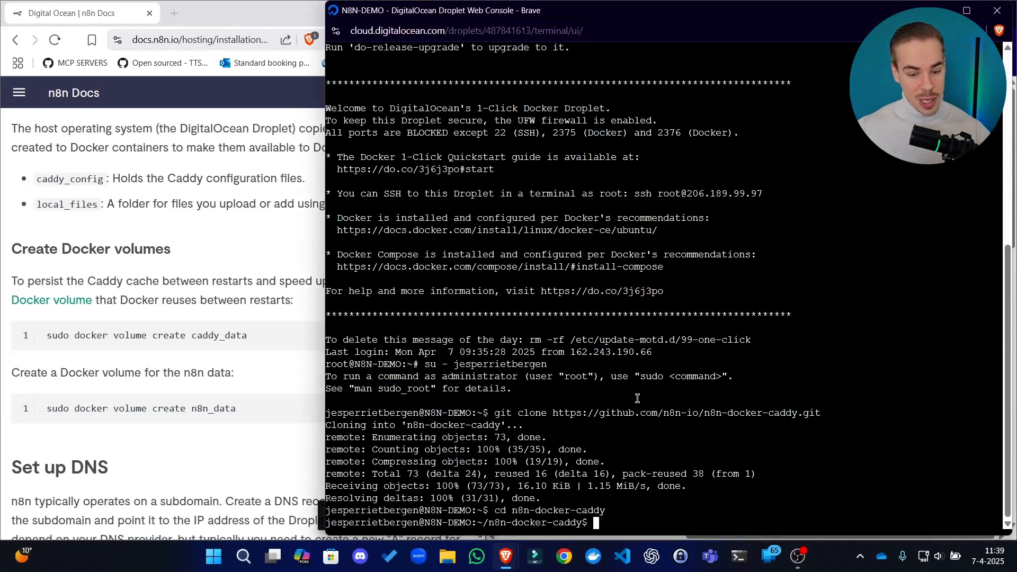
right_click(686, 455)
click(725, 329)
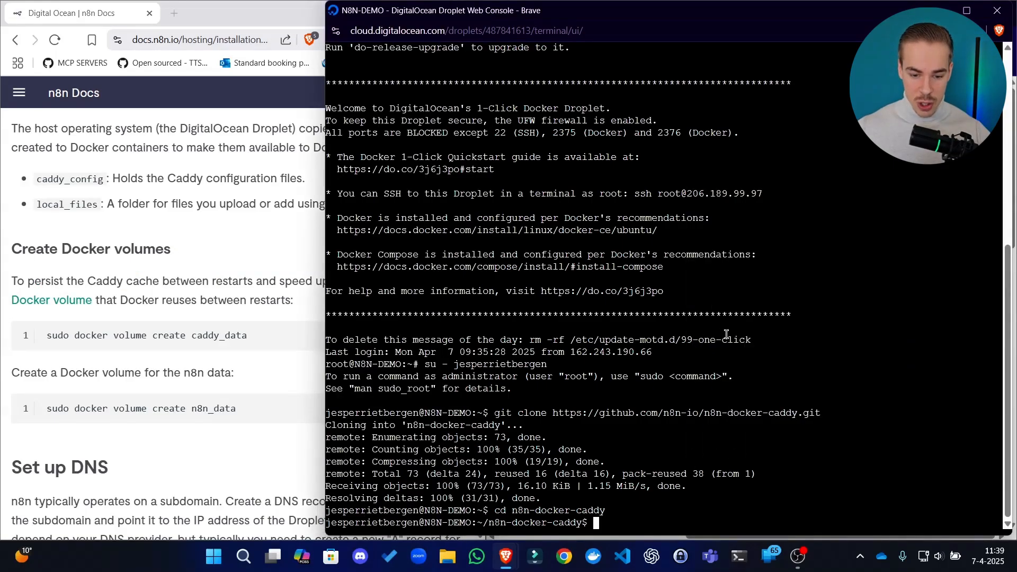
key(Return)
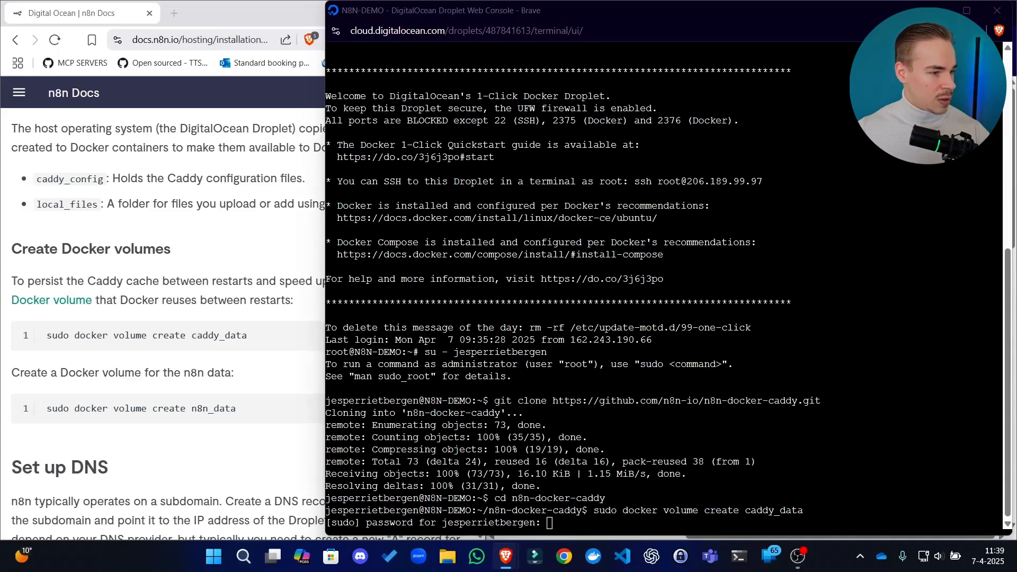
Paste the sudo password at the console prompt and submit it to create the caddy_data volume
click(522, 438)
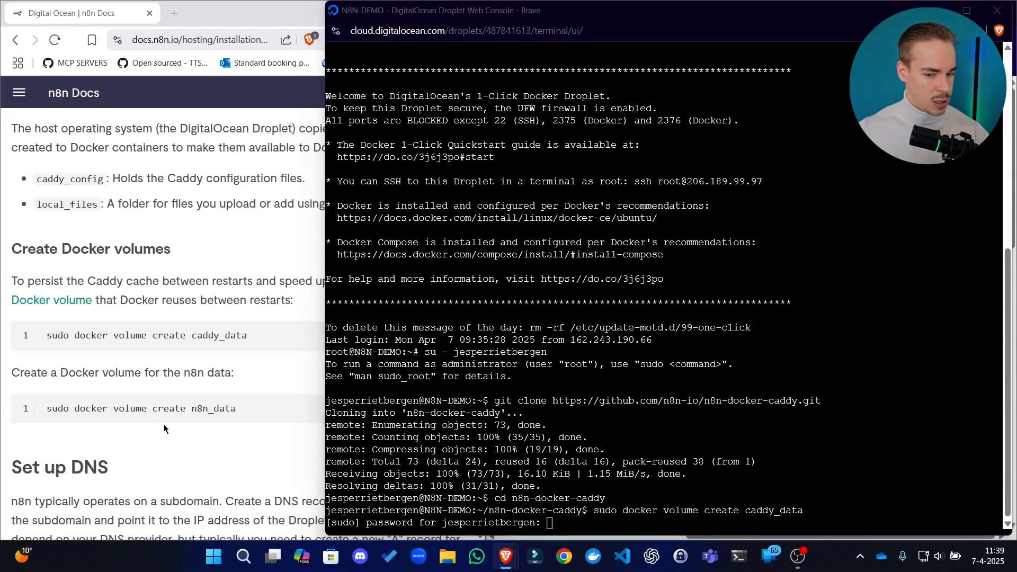
click(583, 432)
right_click(584, 456)
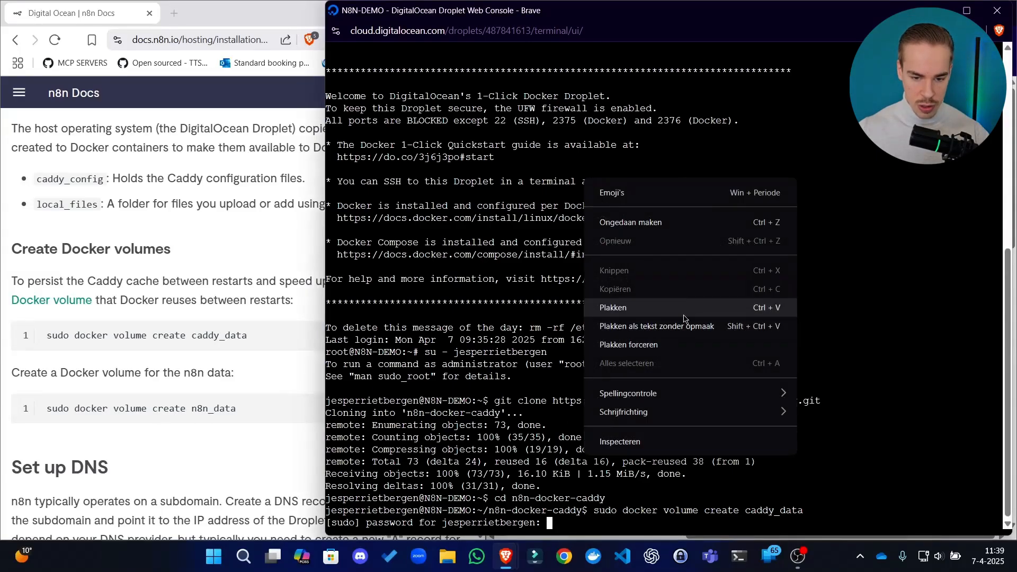
click(685, 326)
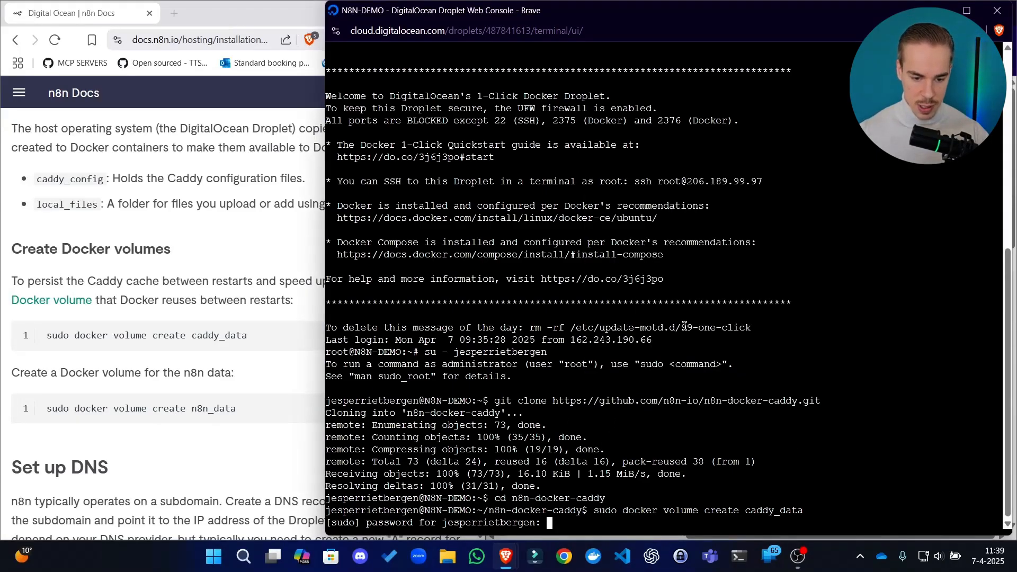
key(Return)
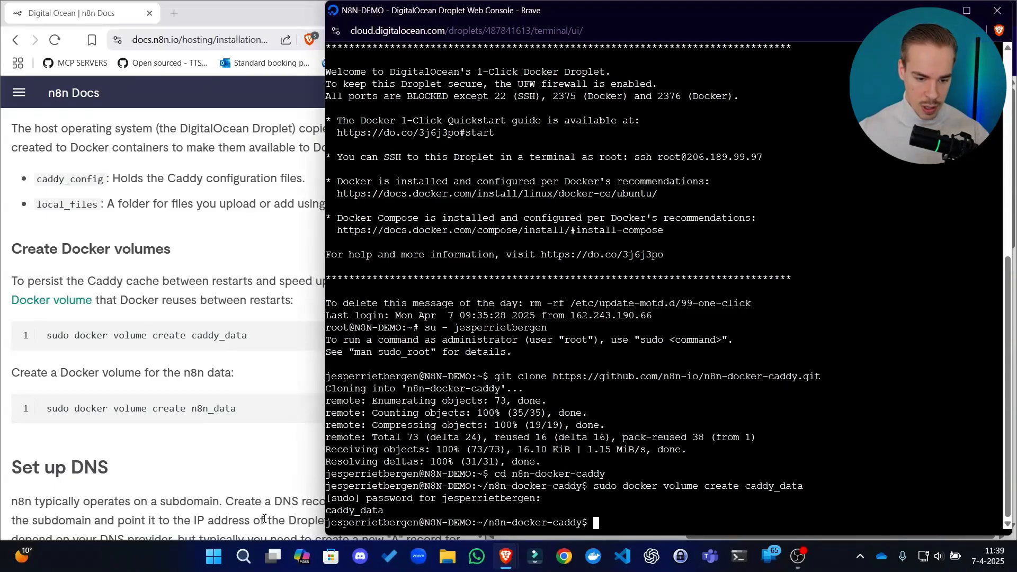
Copy the guide's sudo docker volume create n8n_data command and run it in the Droplet console
click(232, 463)
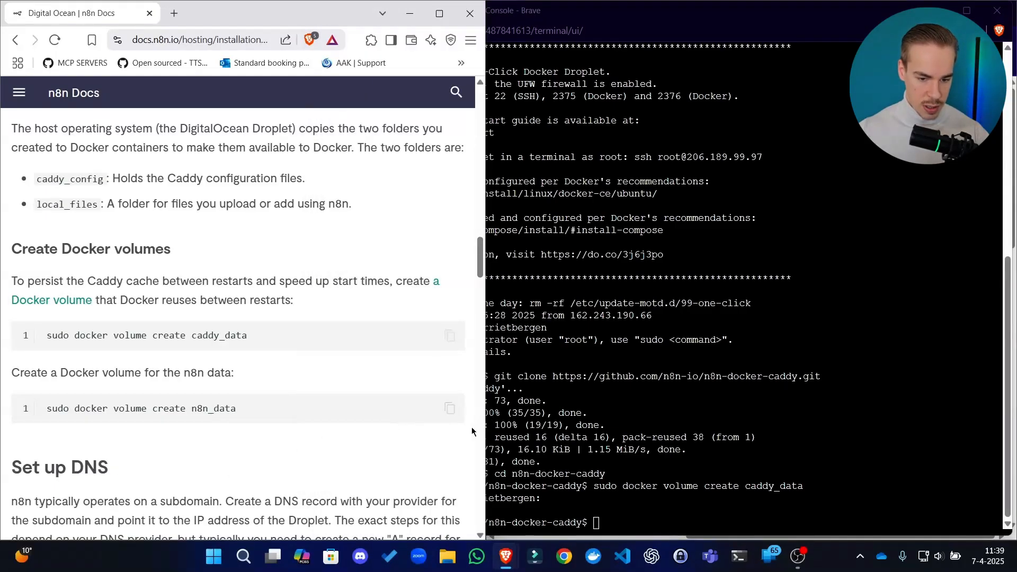
click(449, 407)
click(687, 447)
right_click(687, 447)
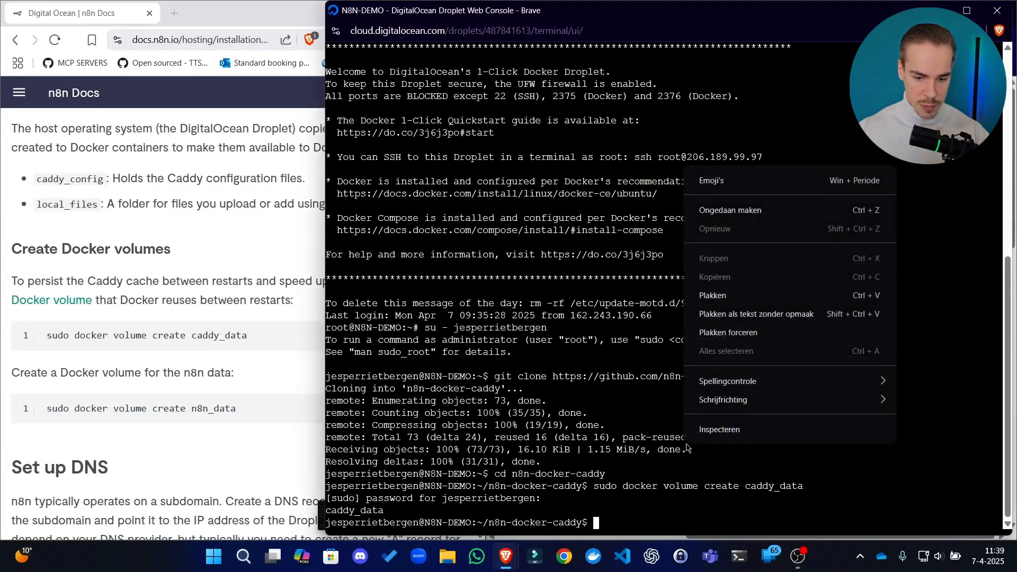
click(750, 312)
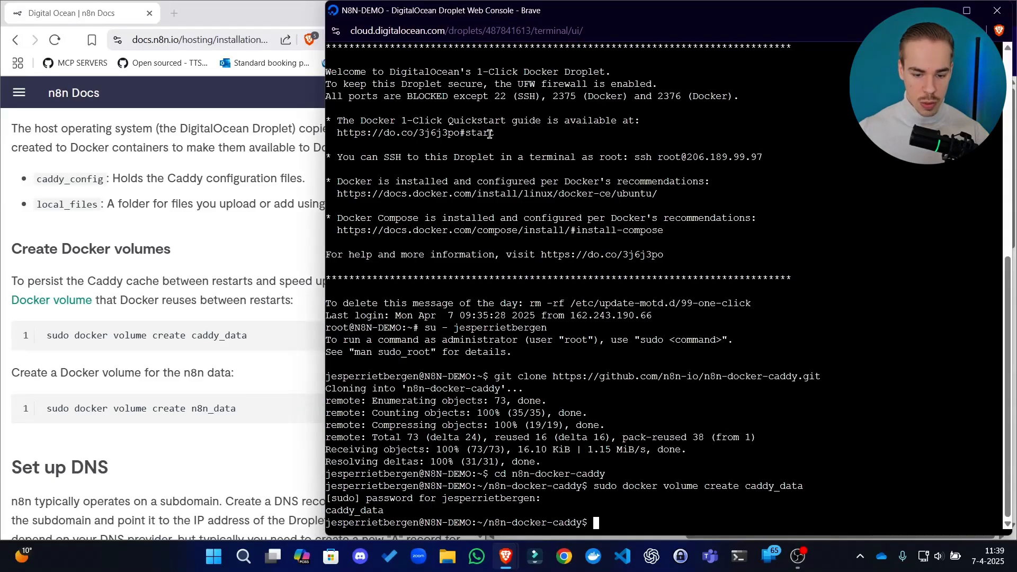
right_click(616, 45)
click(721, 186)
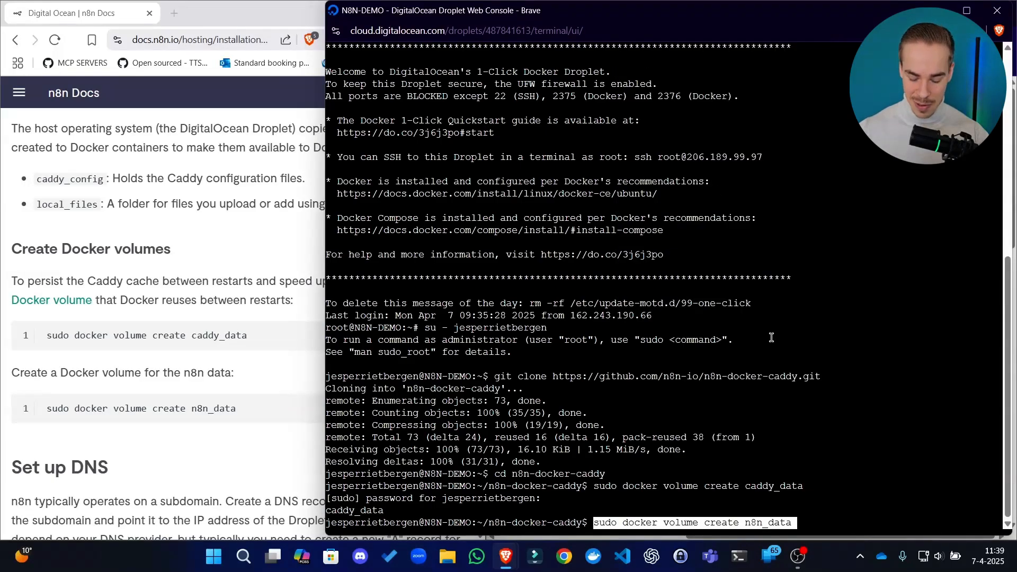
key(Return)
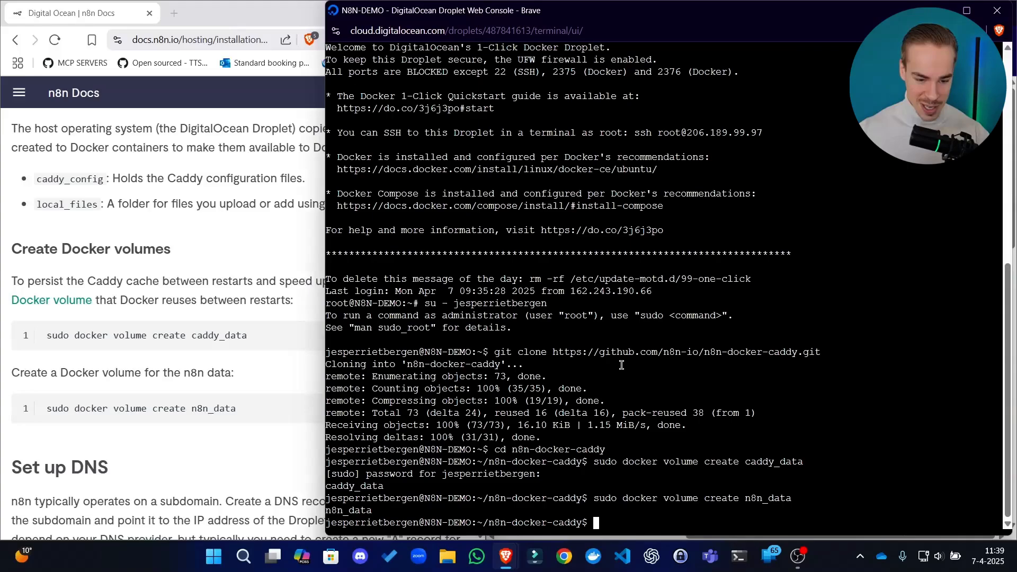
Read the guide's Set up DNS section on creating a subdomain record that points to the Droplet's IP address
click(246, 477)
scroll(318, 257, down, 5)
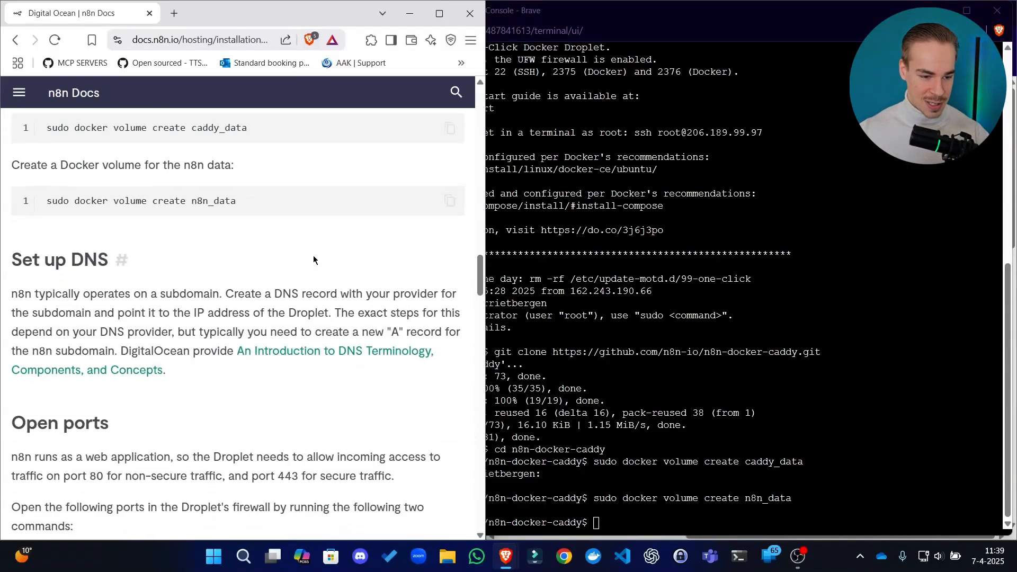
drag(134, 236, 179, 261)
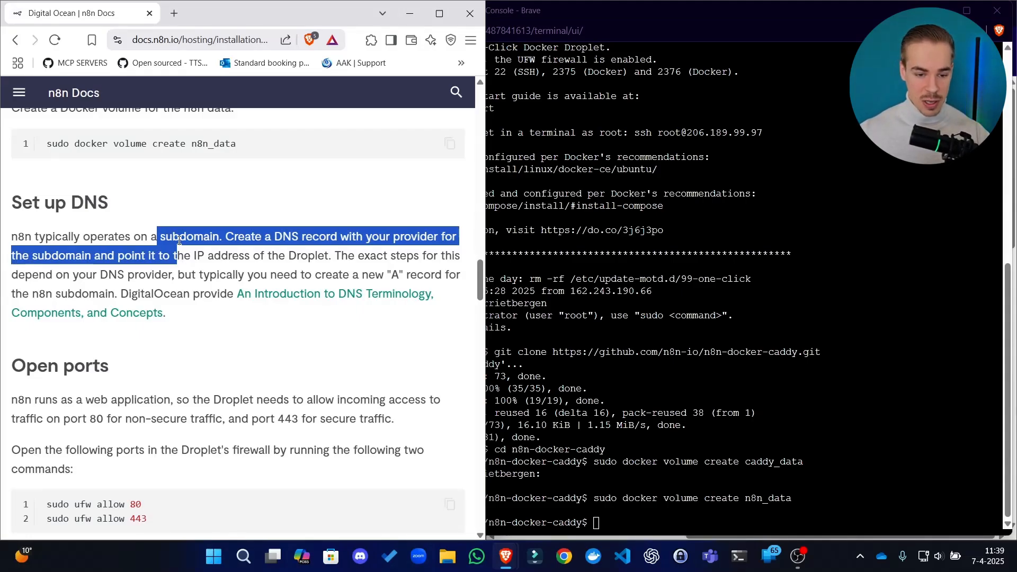
drag(97, 237, 104, 237)
click(92, 231)
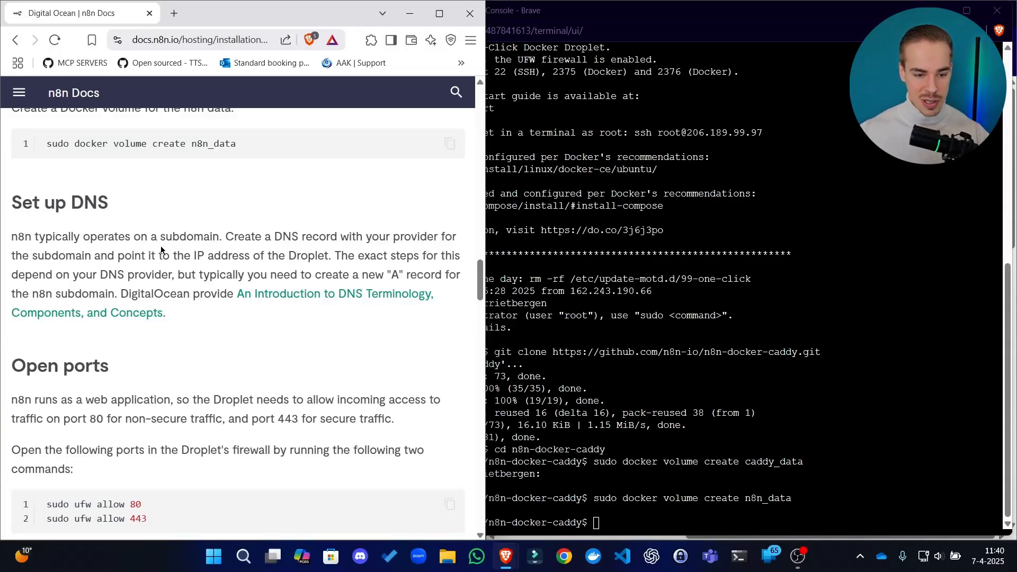
drag(291, 236, 278, 254)
drag(134, 255, 199, 273)
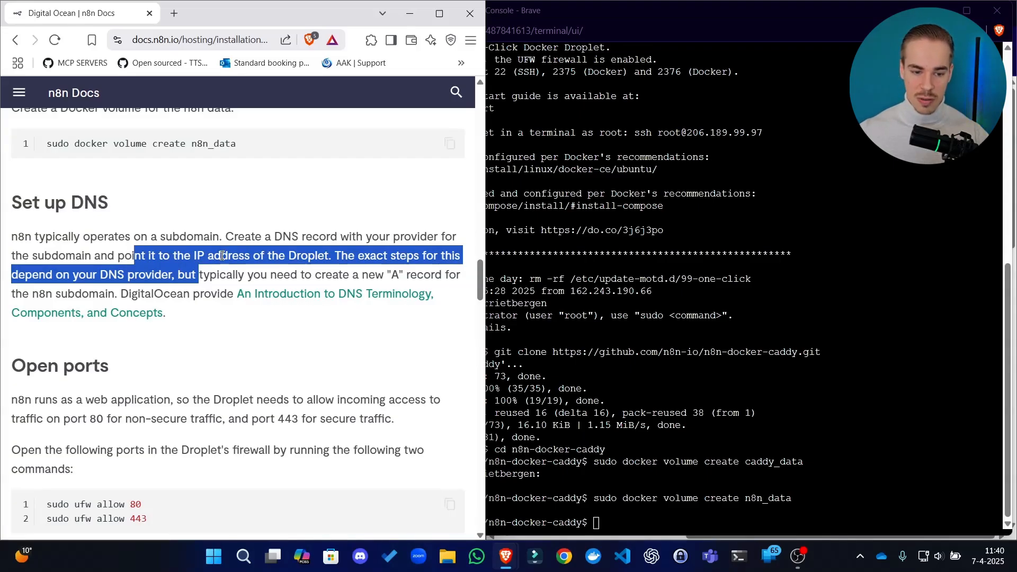
click(275, 268)
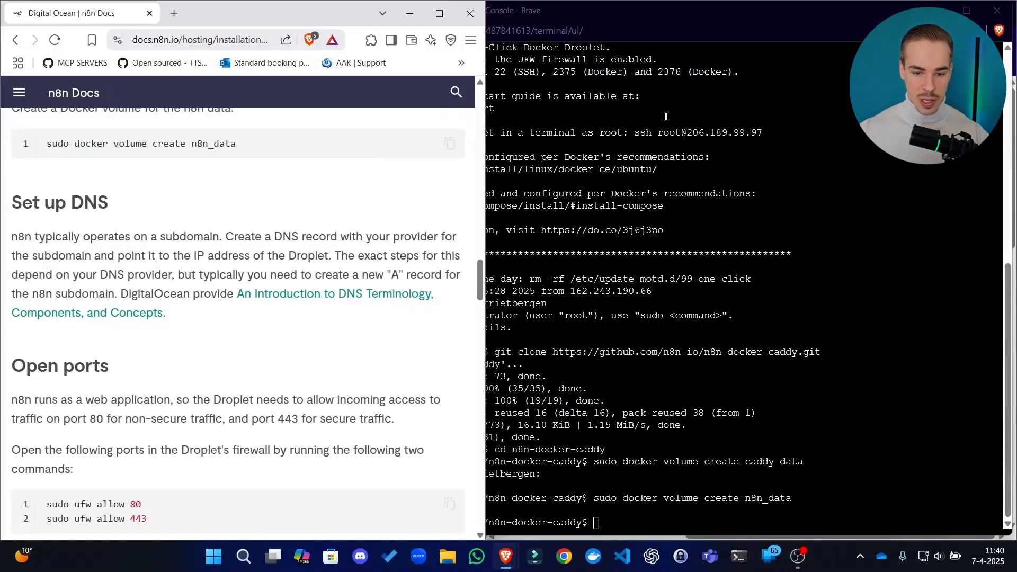
Switch to Squarespace Domains and view the DNS settings and custom records of blueselect.nl
click(936, 11)
click(722, 415)
click(970, 11)
click(227, 13)
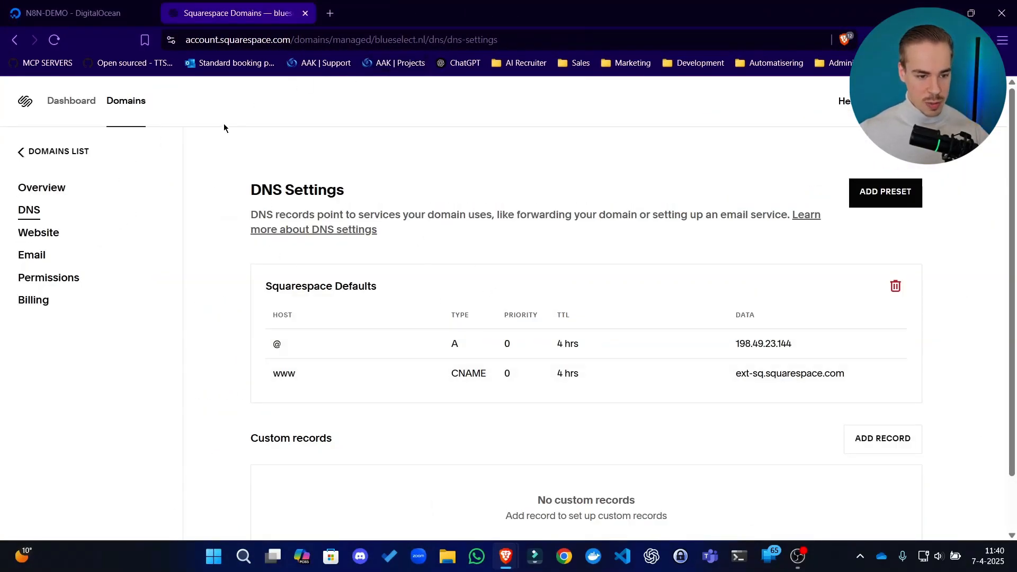
scroll(611, 228, down, 1)
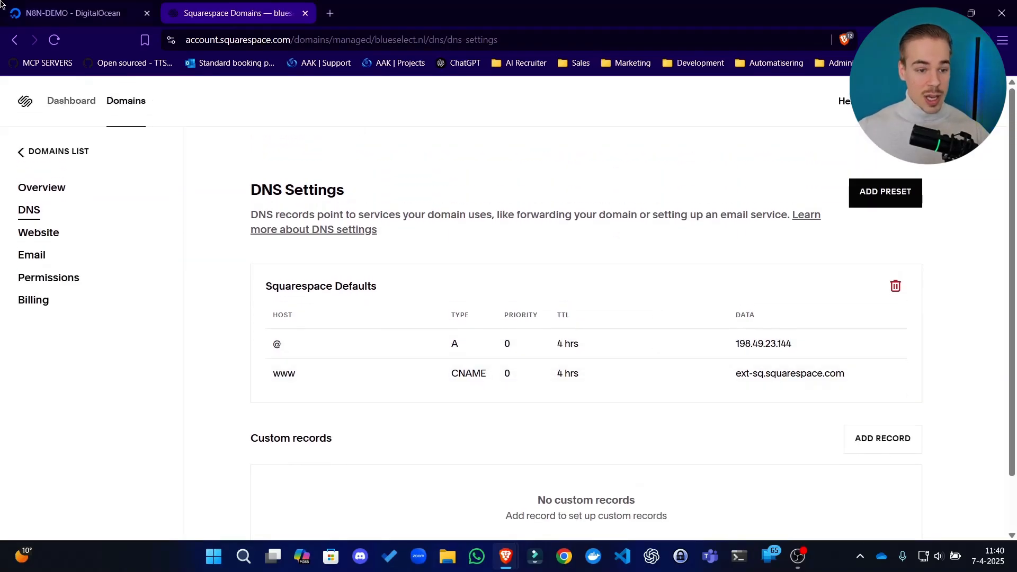
Return to DigitalOcean and open the form for adding a domain to the N8N-DEMO Droplet
click(73, 12)
click(205, 153)
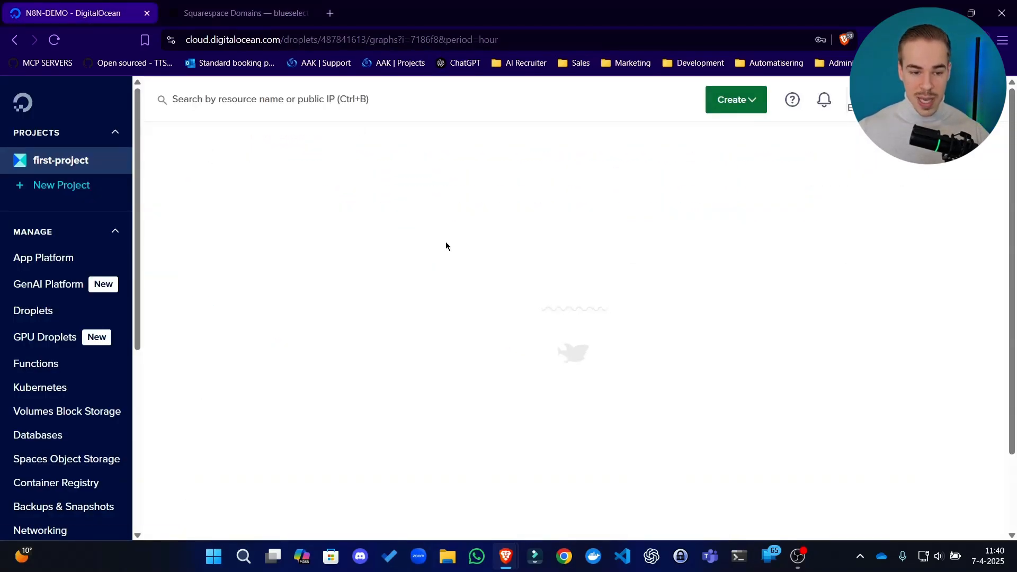
click(945, 338)
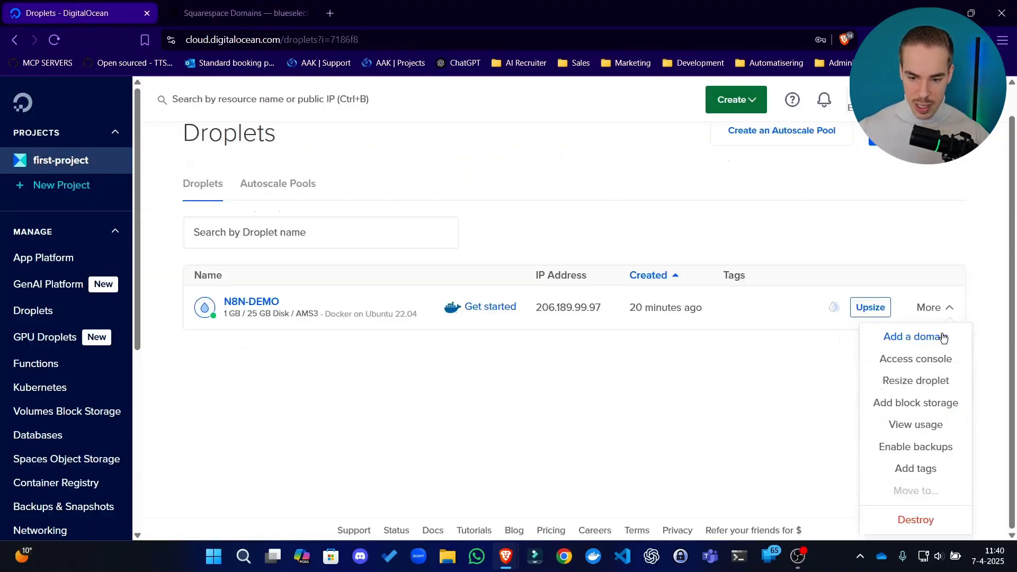
click(933, 343)
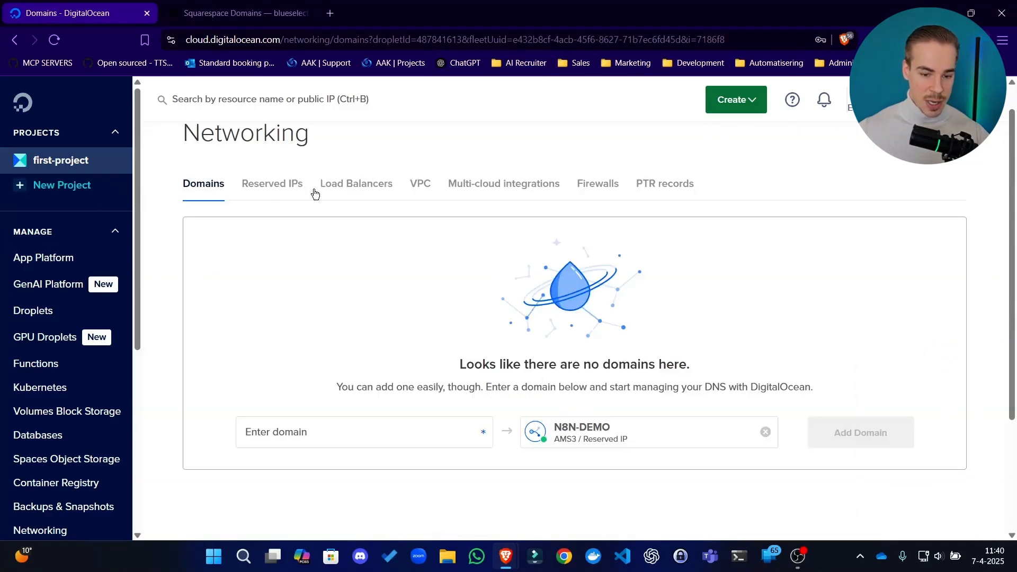
click(295, 422)
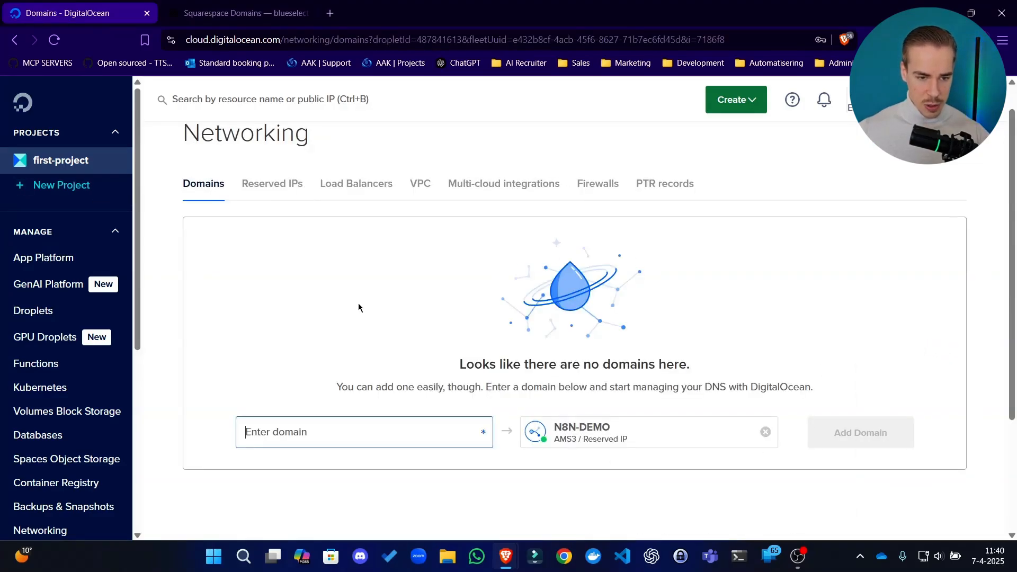
Check the domain's overview and DNS pages in Squarespace for the exact domain name
click(228, 13)
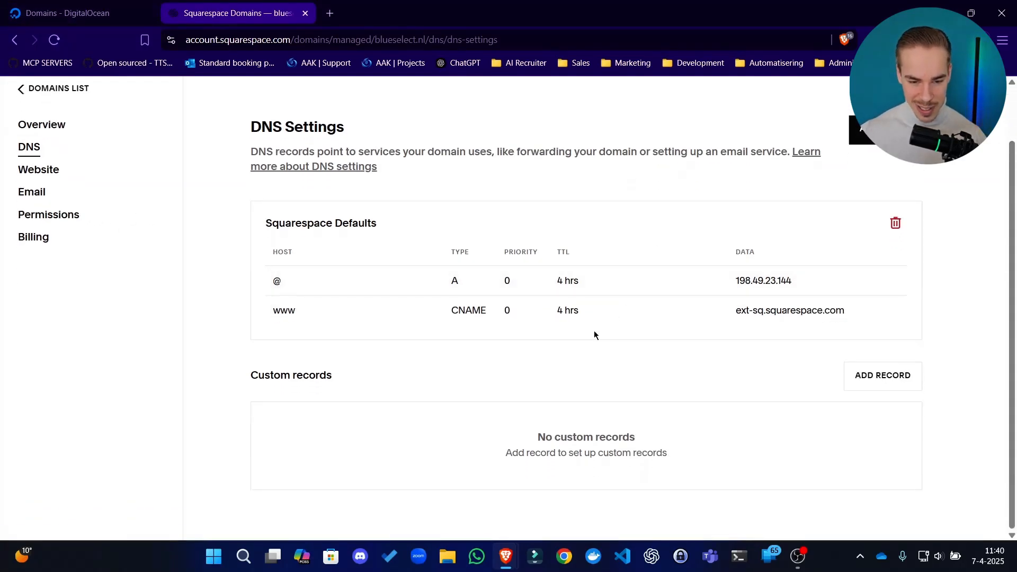
click(55, 196)
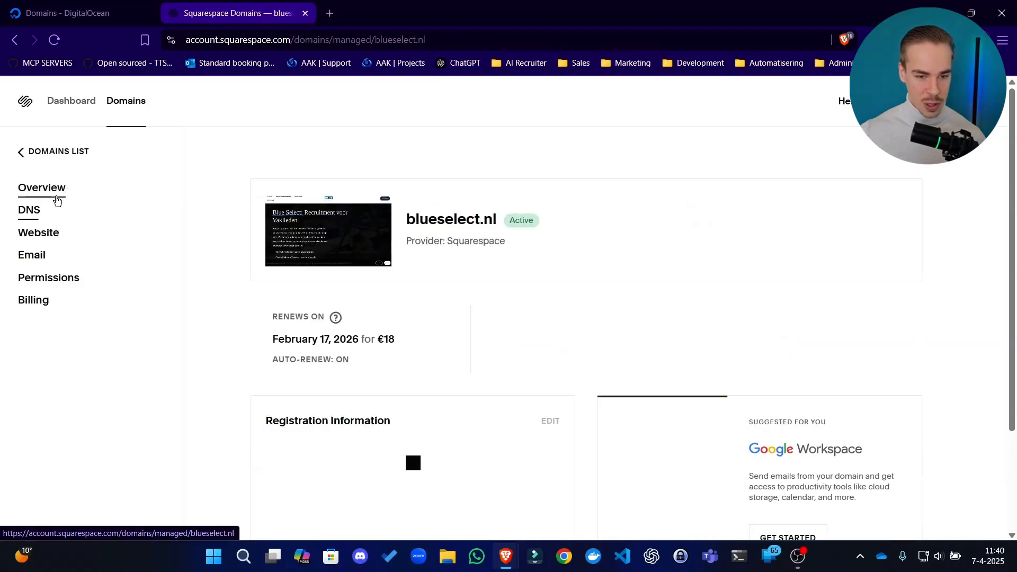
click(27, 212)
Go back to DigitalOcean and enter blueselect.nl as the domain for the N8N-DEMO Droplet
key(ctrl+shift+Tab)
text(blueseelct)
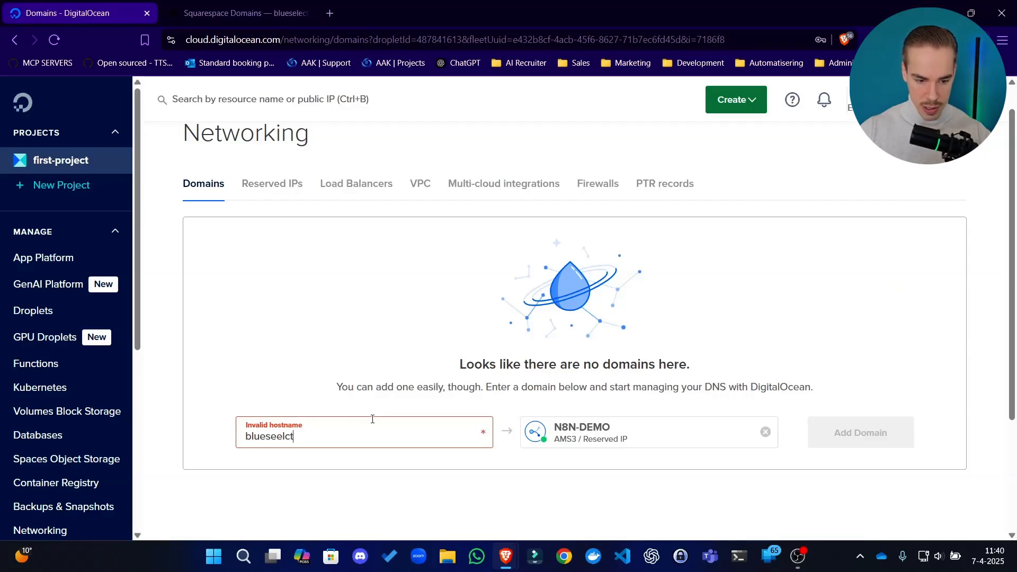
key(ctrl+BackSpace)
text(blues)
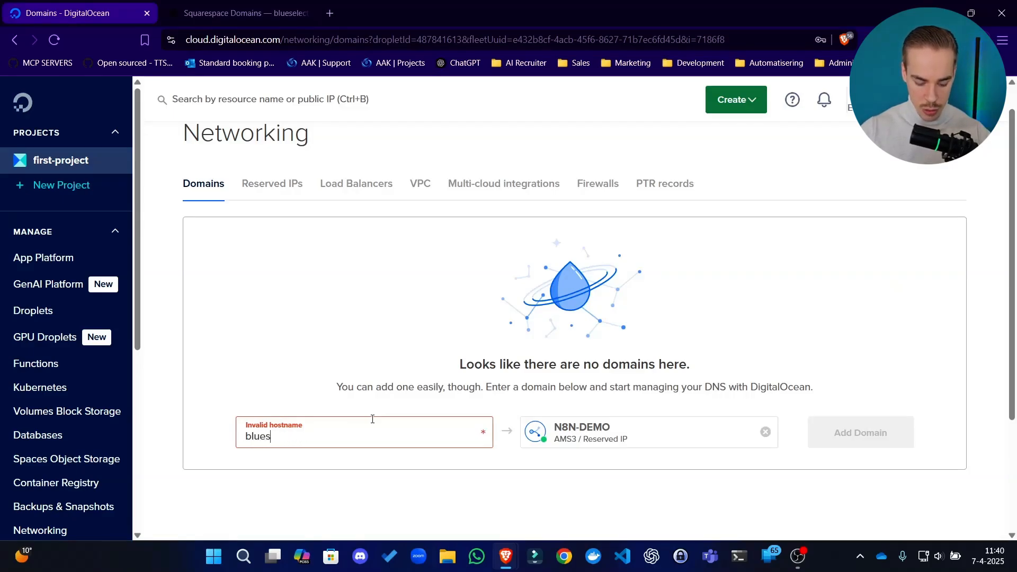
text(elect.nl)
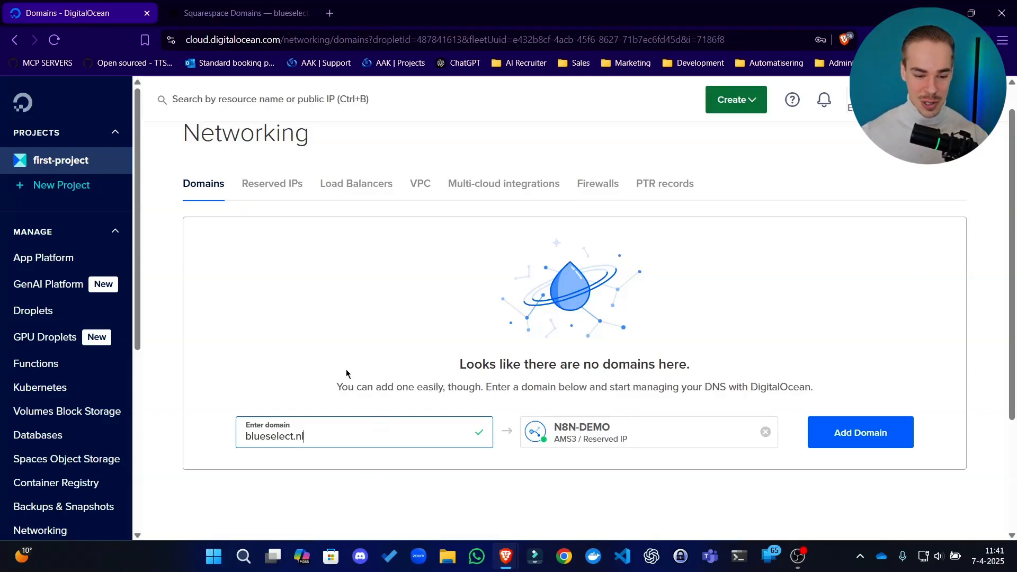
Prefix the entered domain with the n8n subdomain so that it reads n8n.blueselect.nl
drag(364, 431, 205, 414)
click(579, 313)
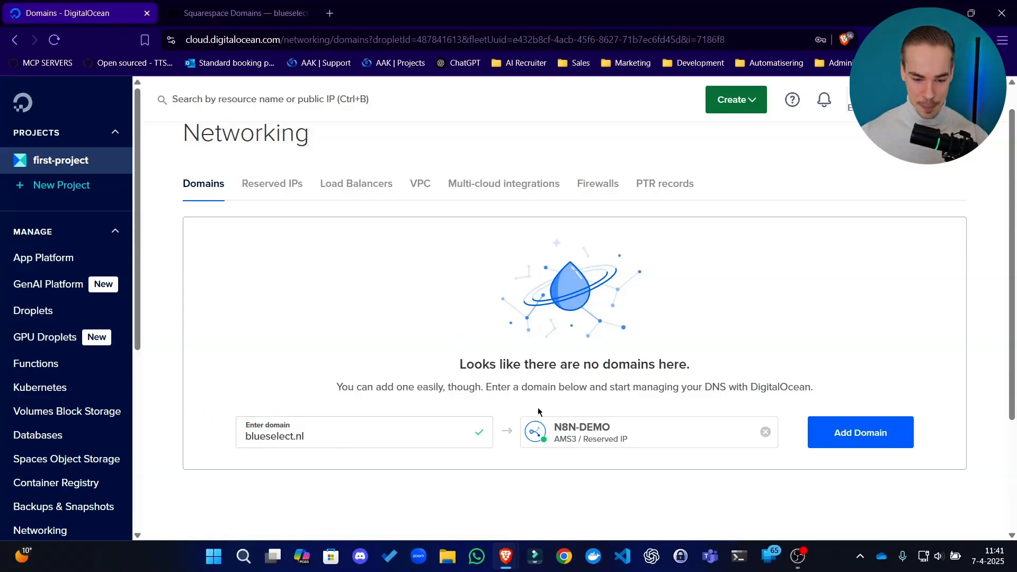
click(372, 434)
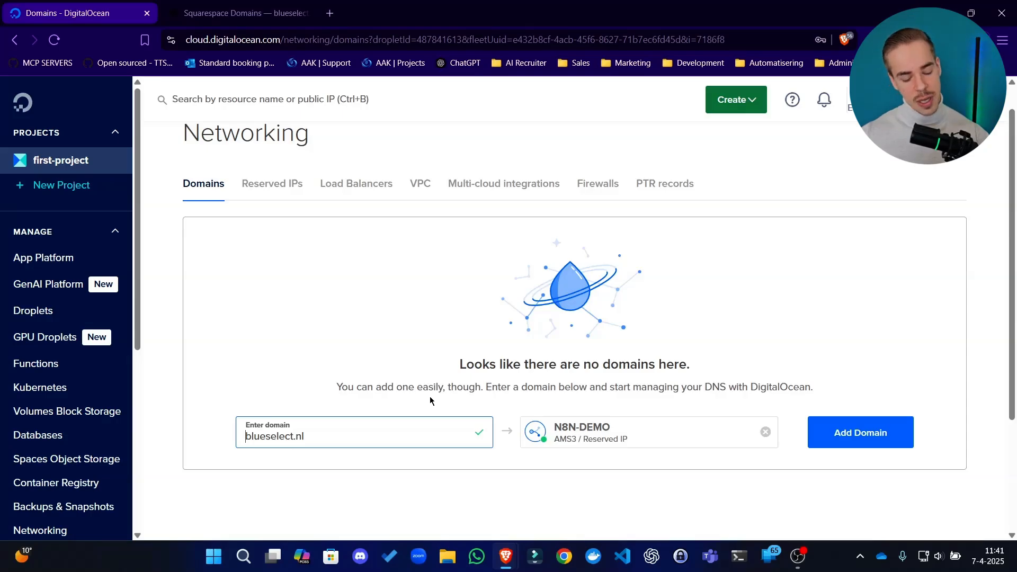
text(n8n.)
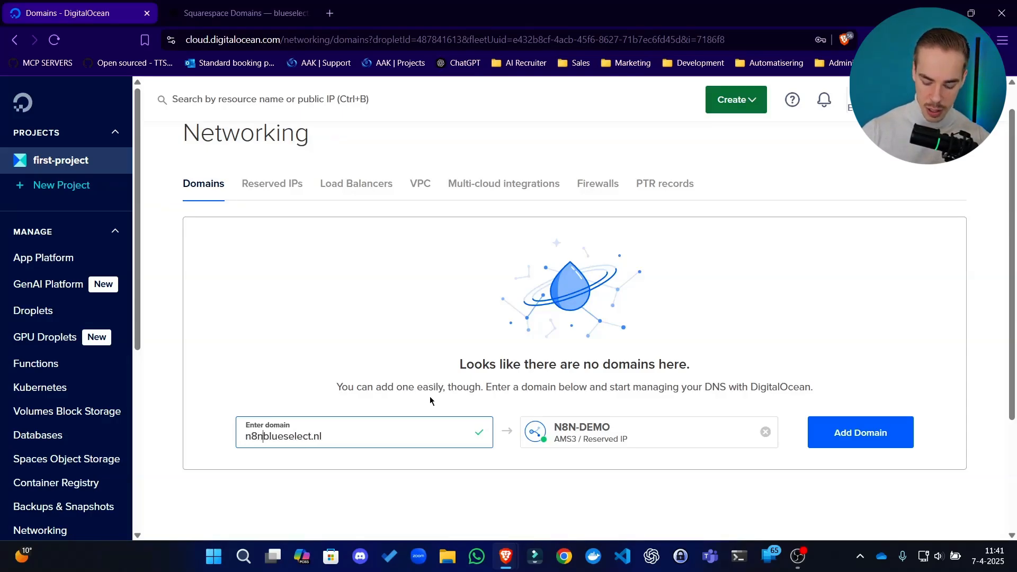
click(220, 386)
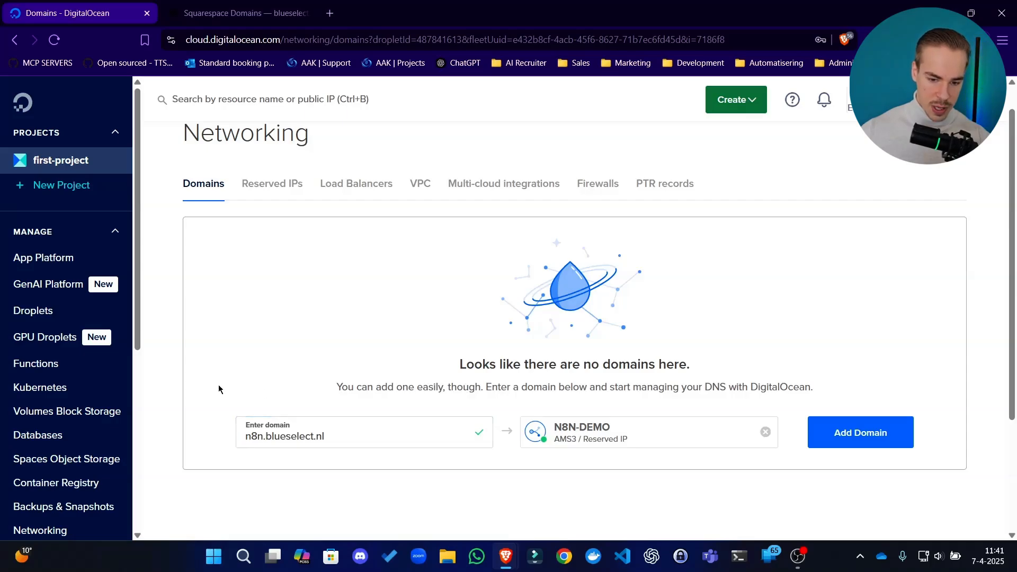
Add the entered domain n8n.blueselect.nl to the N8N-DEMO Droplet
click(310, 440)
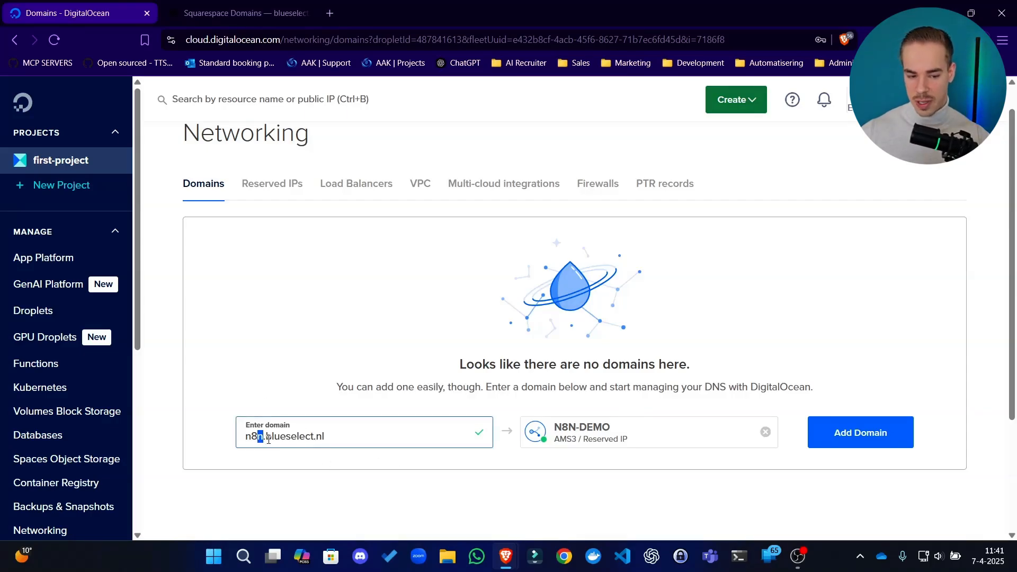
click(461, 374)
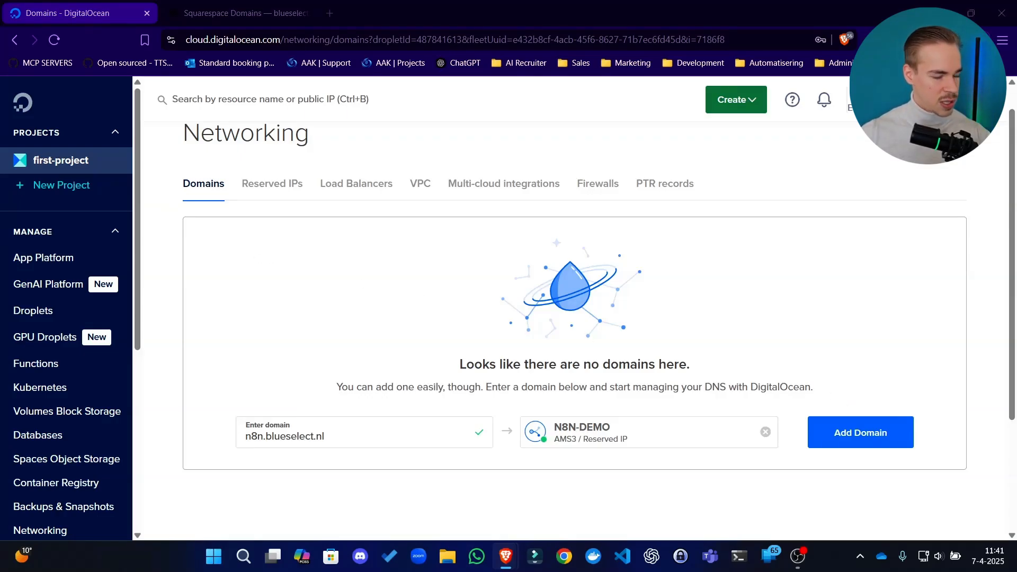
drag(417, 387, 429, 387)
drag(527, 387, 605, 385)
mouse_move(679, 386)
mouse_down()
mouse_move(655, 387)
mouse_move(674, 386)
mouse_up()
click(720, 386)
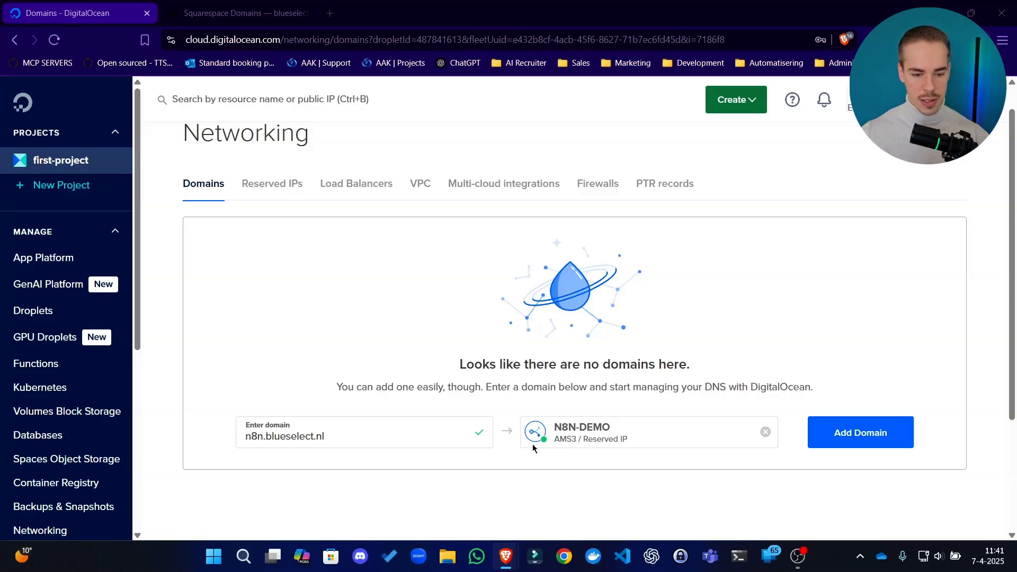
click(948, 423)
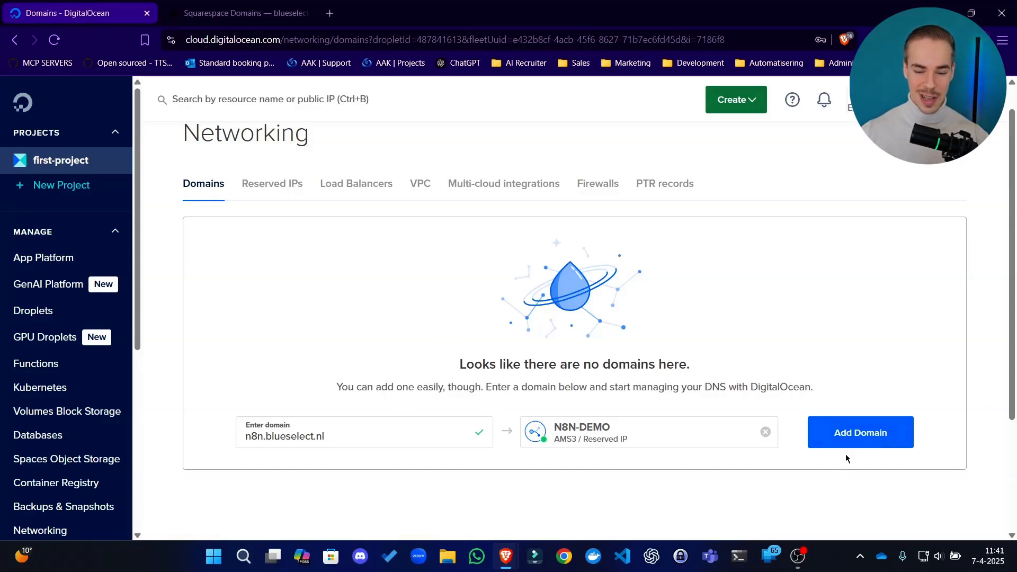
click(879, 447)
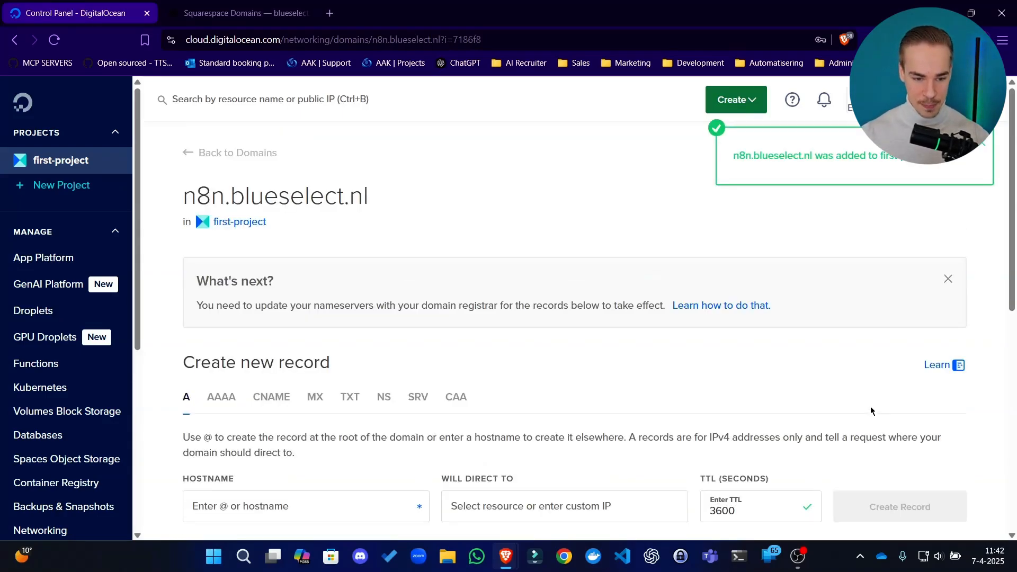
Review the list of DNS records for n8n.blueselect.nl, including the A and NS entries
scroll(468, 243, down, 6)
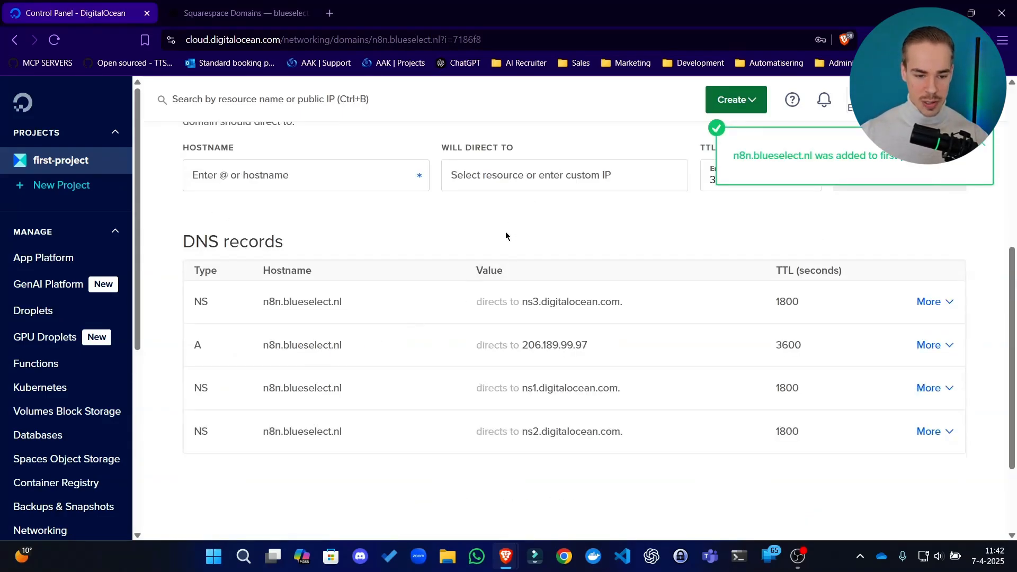
drag(998, 505, 520, 244)
drag(260, 229, 450, 432)
click(256, 486)
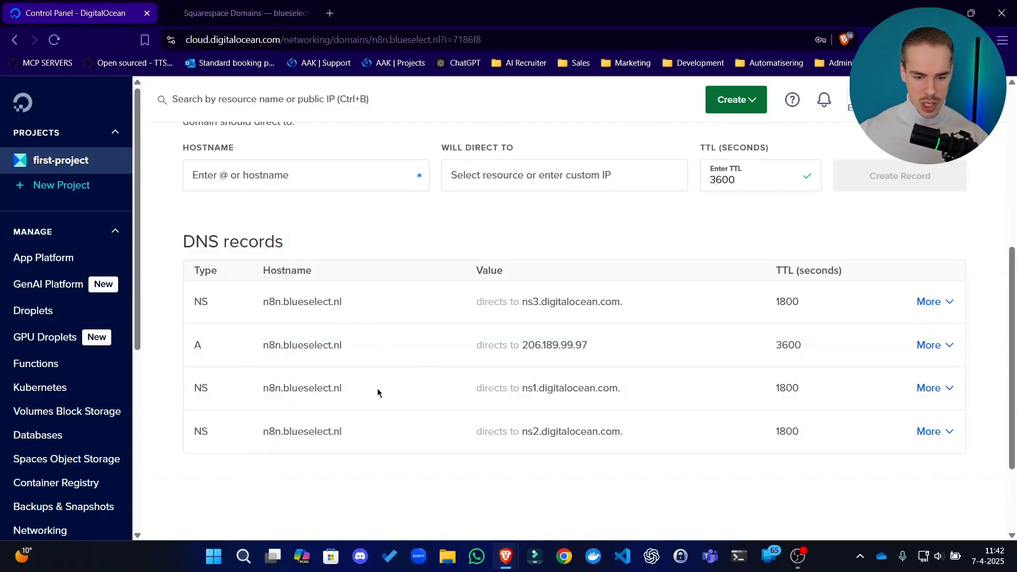
drag(980, 454, 239, 78)
click(324, 228)
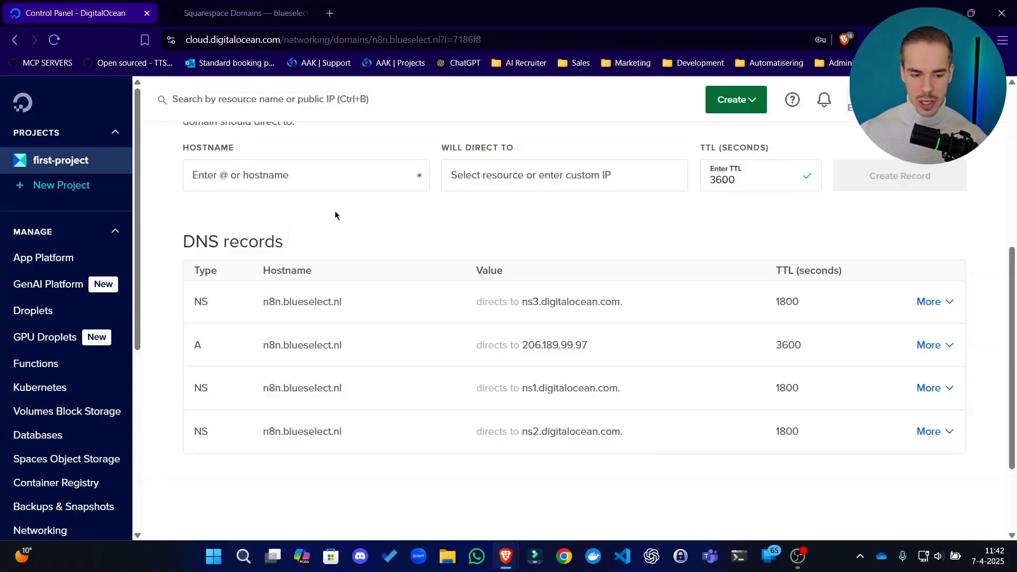
drag(188, 343, 970, 440)
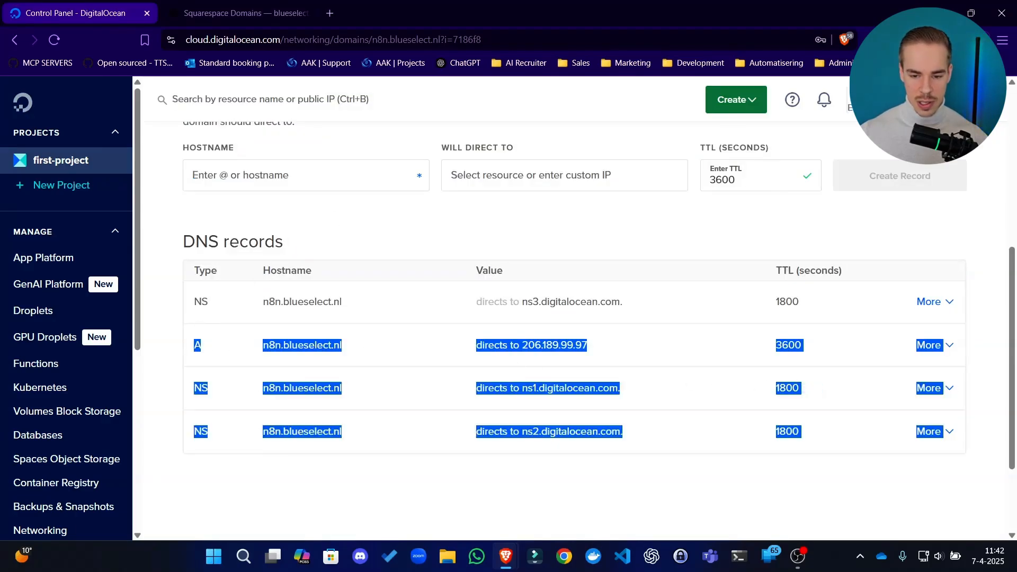
click(984, 351)
Switch to the Squarespace DNS settings for blueselect.nl and start a new custom record with the host n8n
click(238, 13)
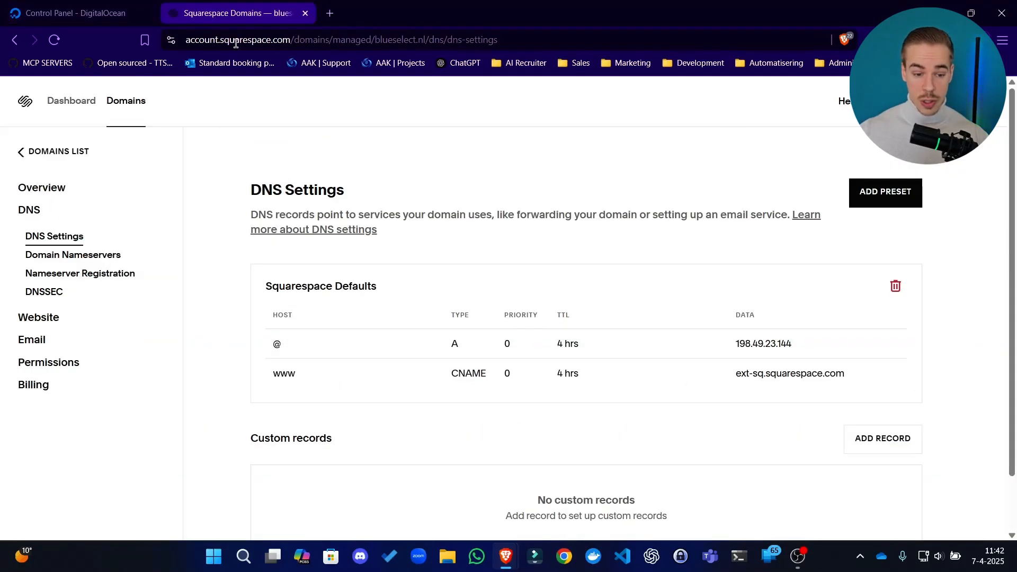
scroll(881, 269, down, 1)
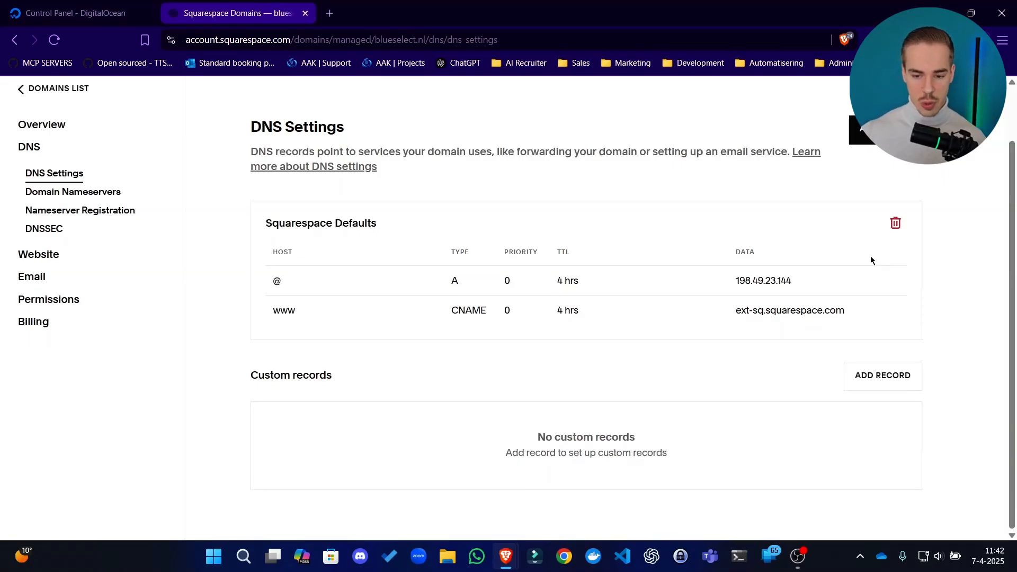
click(883, 378)
click(106, 13)
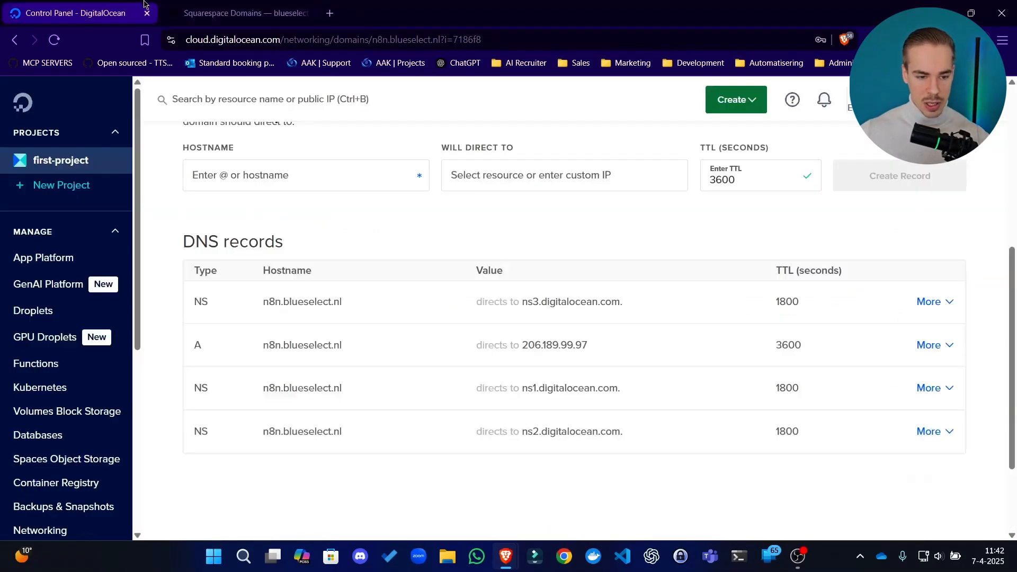
click(354, 345)
key(ctrl+Tab)
text(n8n)
click(470, 240)
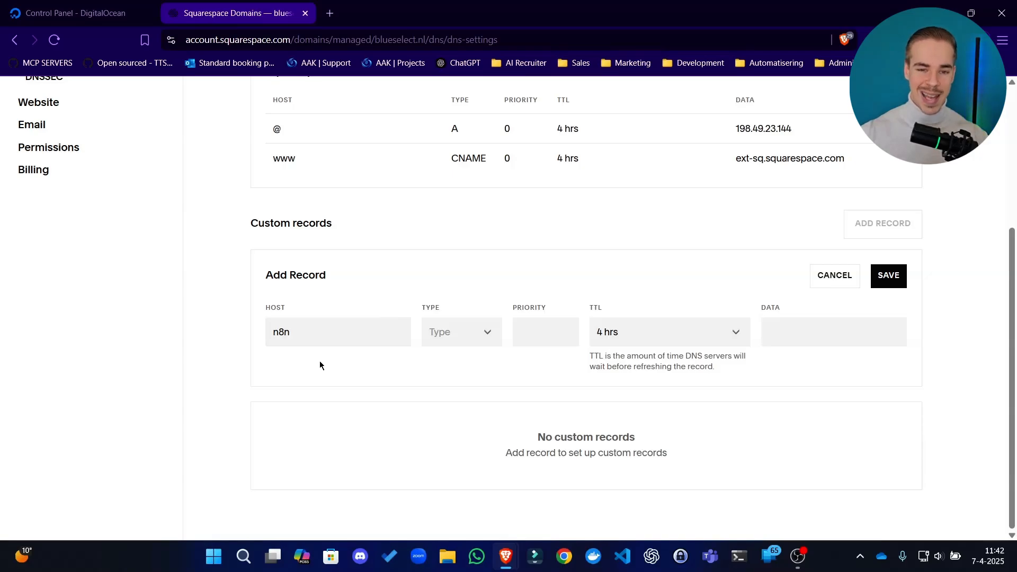
Set the new n8n record's type to A and its TTL to 30 mins
click(479, 333)
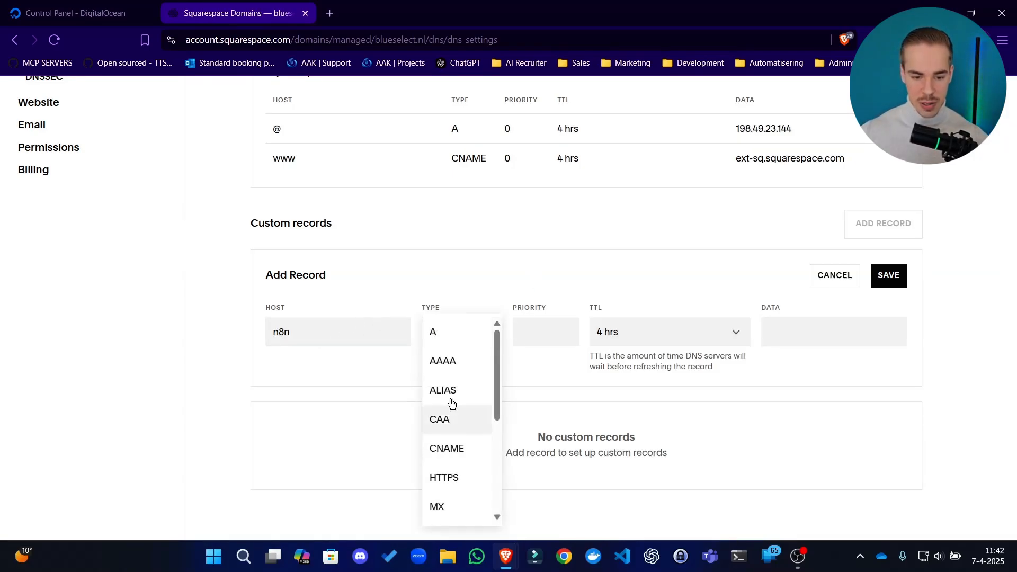
click(452, 343)
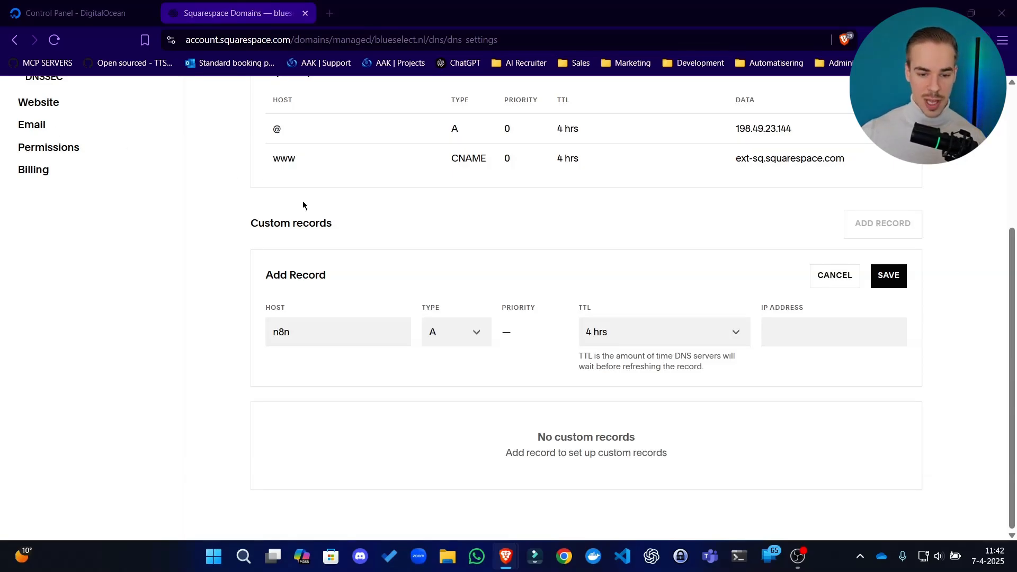
click(443, 207)
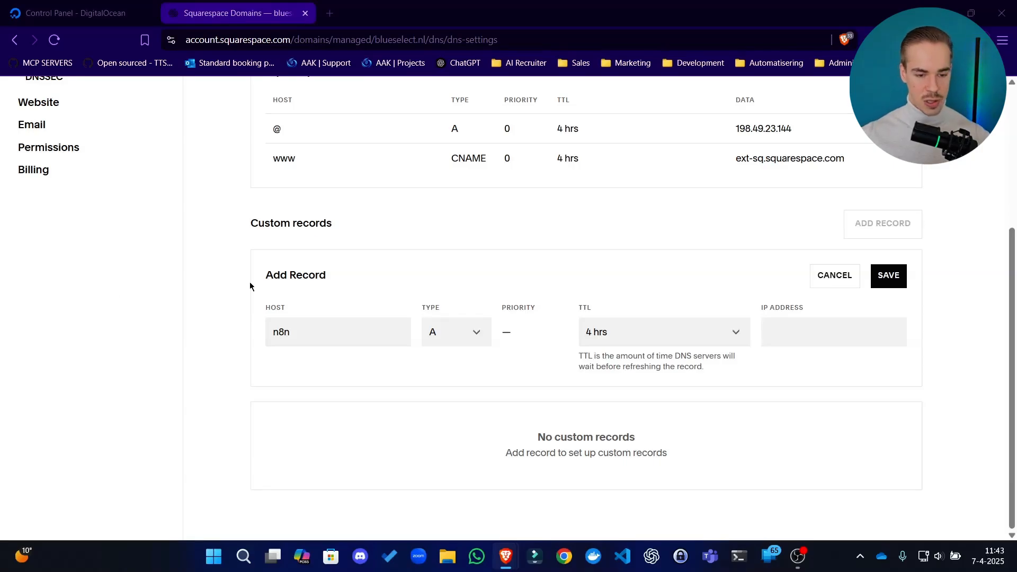
drag(318, 334, 142, 348)
click(549, 272)
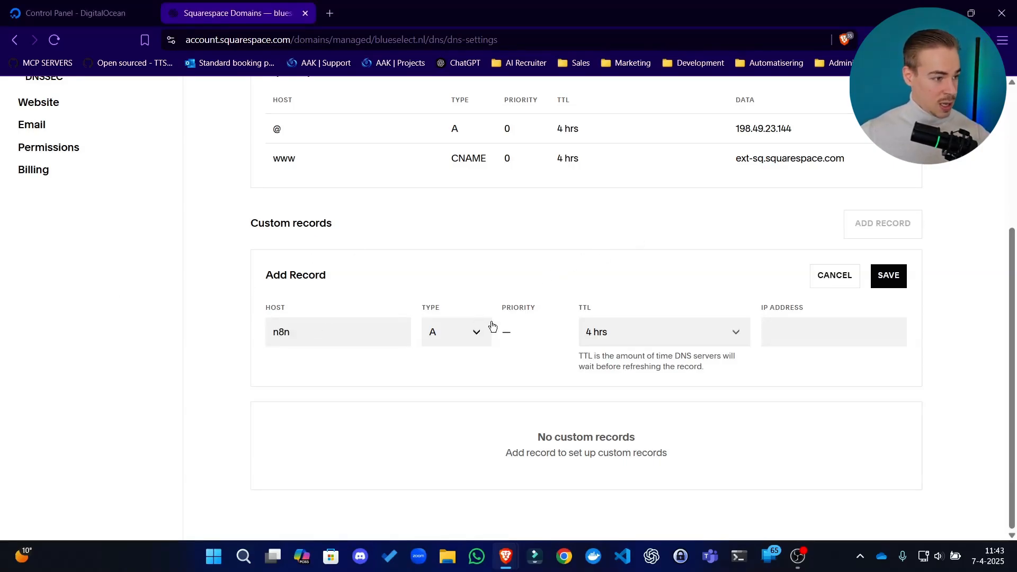
click(129, 7)
click(259, 8)
click(675, 334)
click(647, 279)
Copy the A record's IP address 206.189.99.97 from DigitalOcean into the new Squarespace record and save it
click(96, 13)
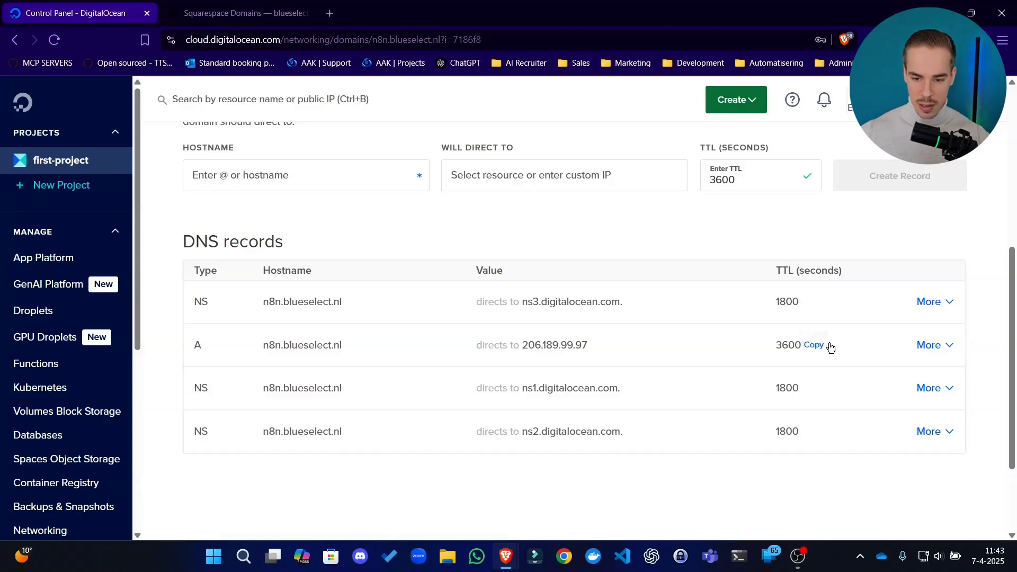
click(934, 345)
click(587, 345)
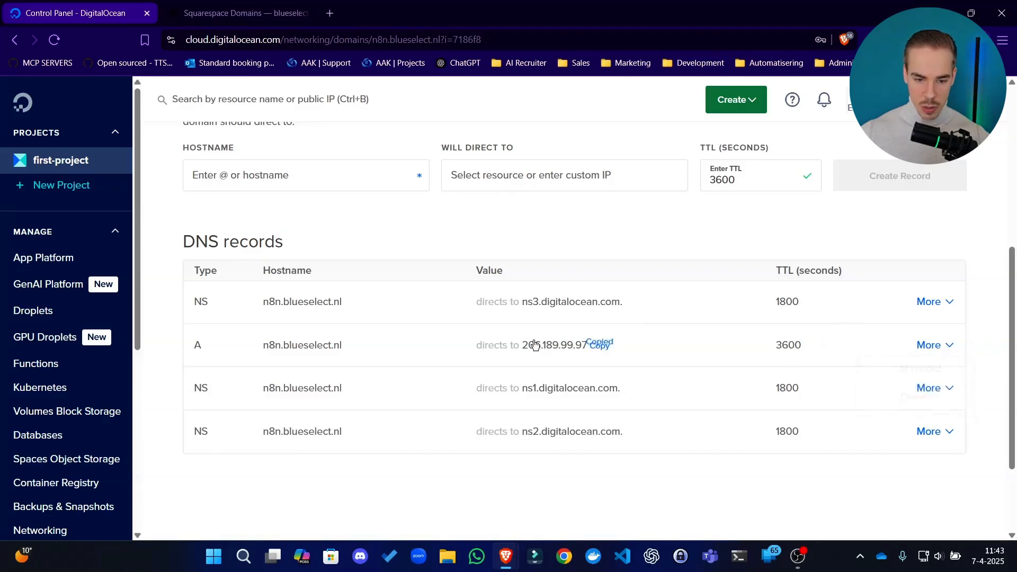
click(250, 4)
click(805, 332)
text(206.189.99.97)
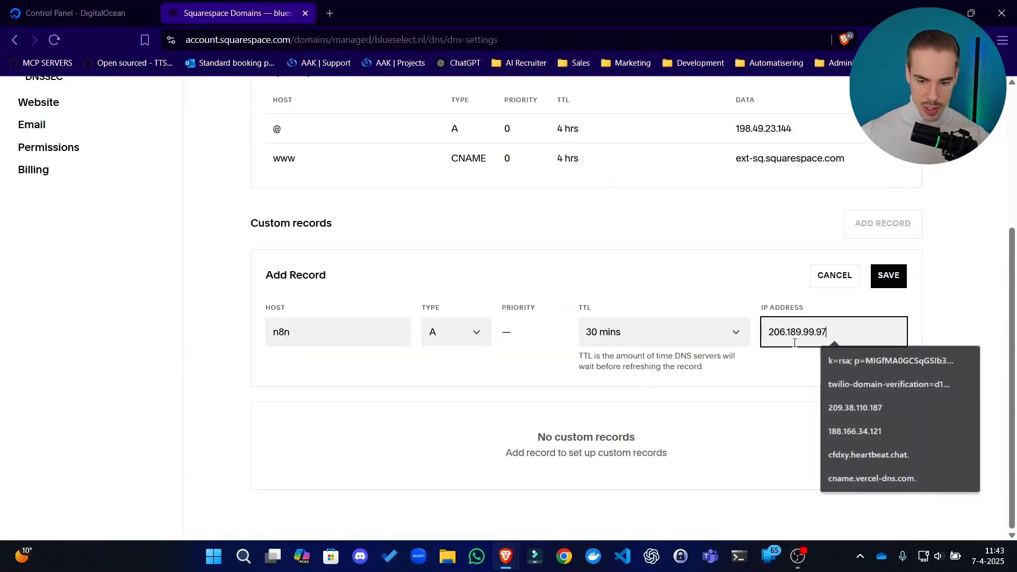
click(888, 276)
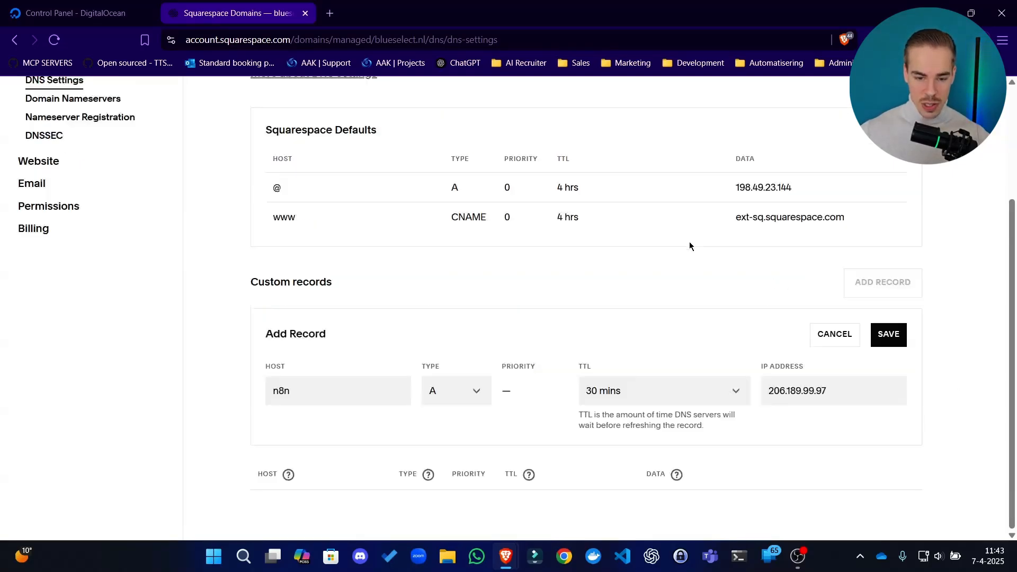
click(569, 502)
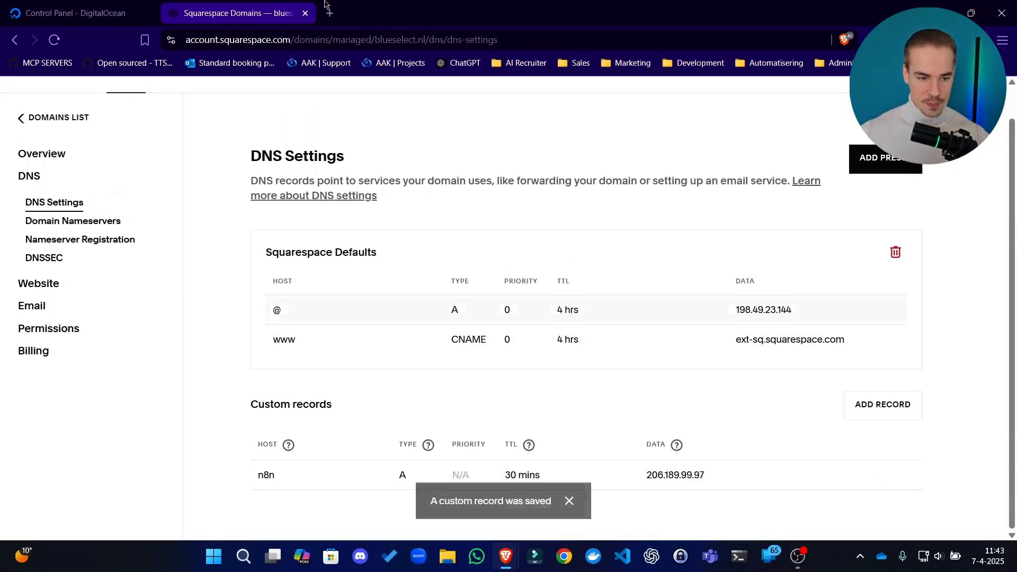
Return to DigitalOcean, look over the n8n.blueselect.nl records page, and go back to the overview of domains
click(85, 13)
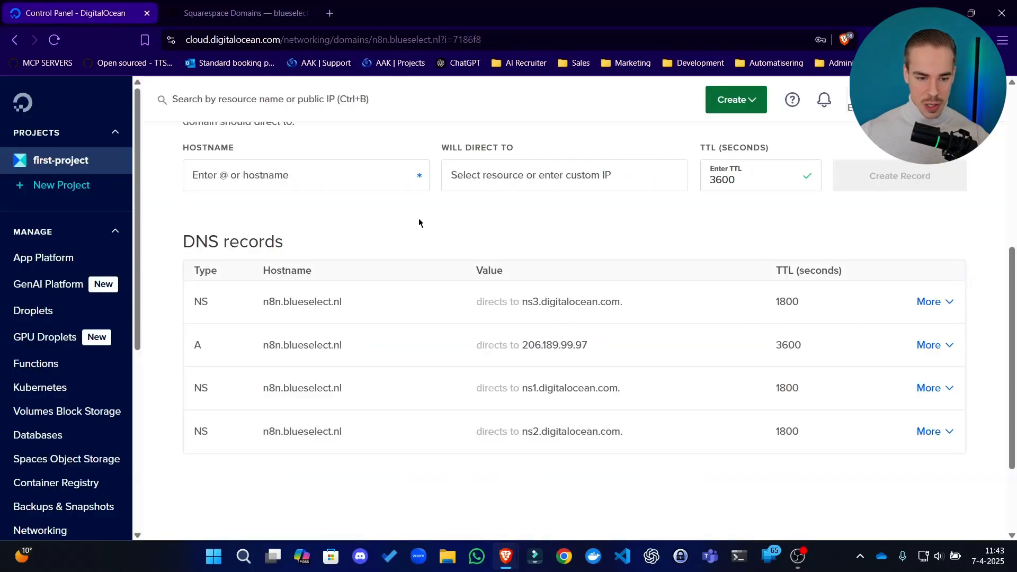
scroll(418, 222, up, 3)
scroll(675, 399, down, 6)
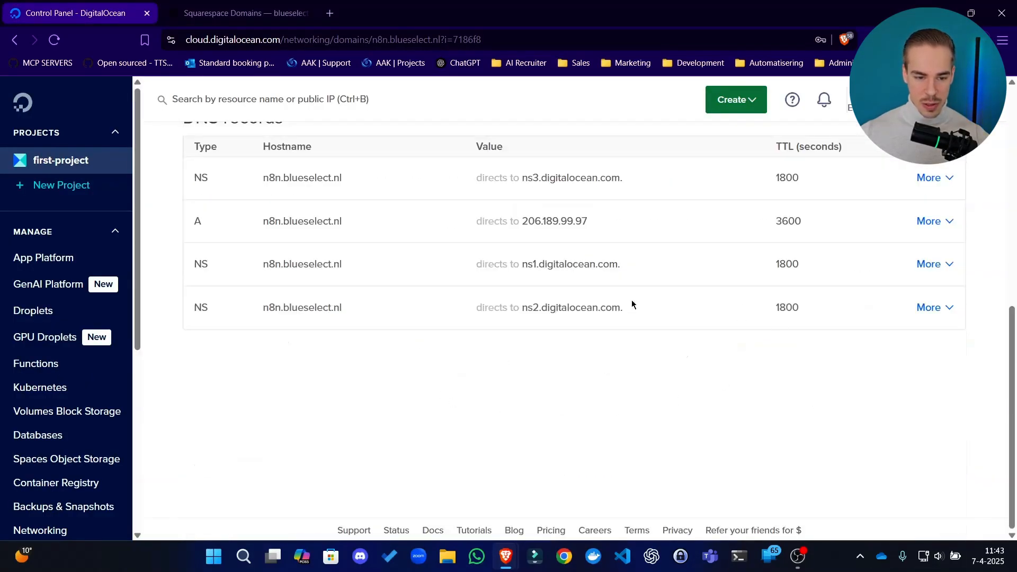
scroll(694, 306, up, 5)
scroll(343, 338, down, 5)
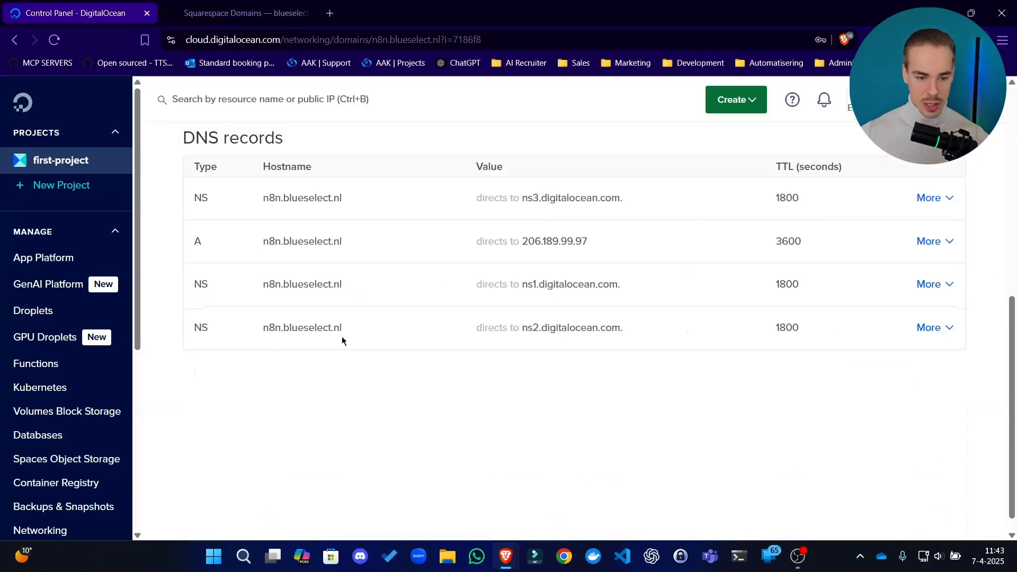
scroll(399, 305, up, 8)
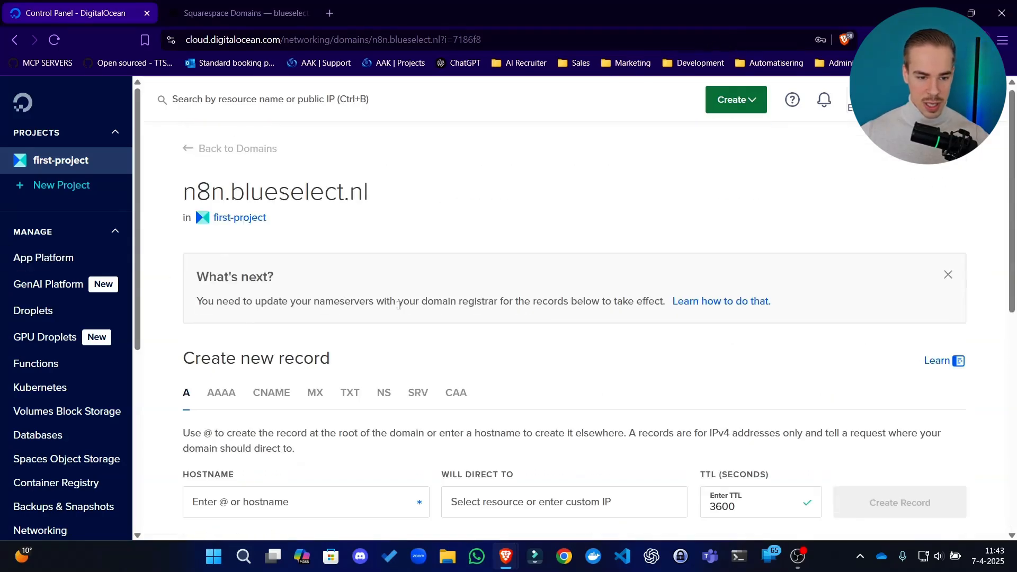
click(199, 153)
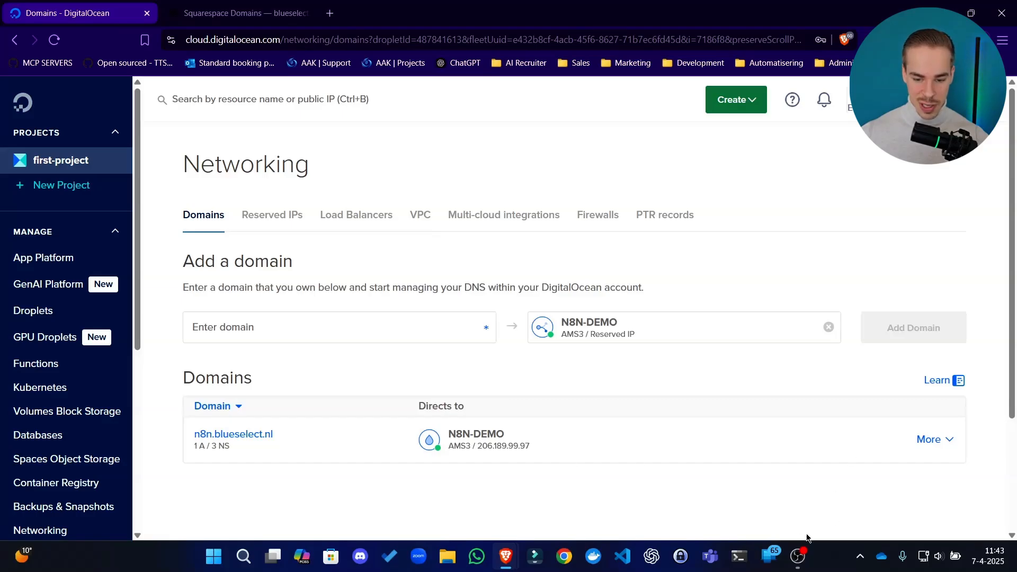
Bring up the N8N-DEMO web console and the n8n Docs guide, and read its Open ports section
mouse_move(510, 557)
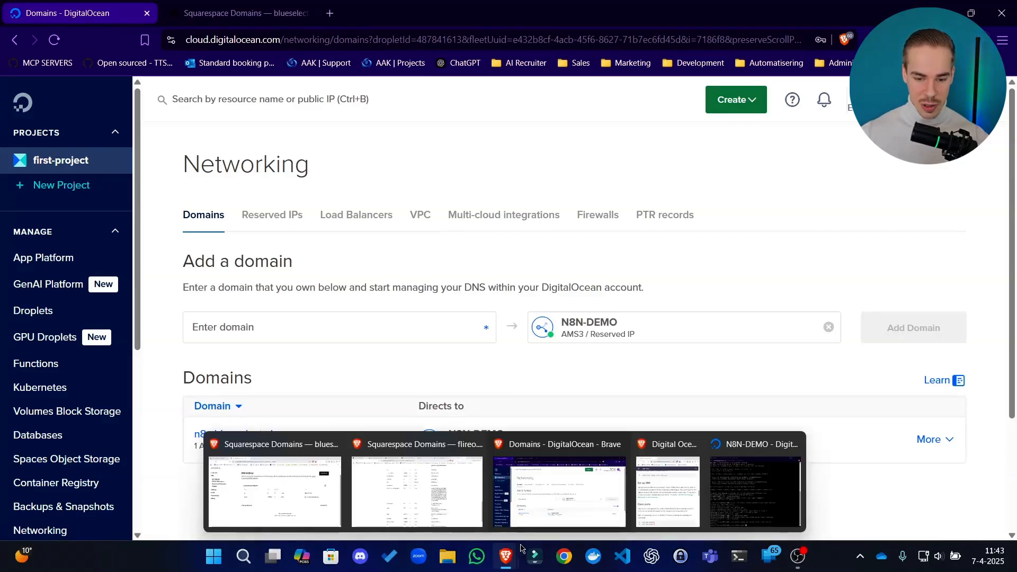
click(767, 506)
drag(662, 20, 678, 20)
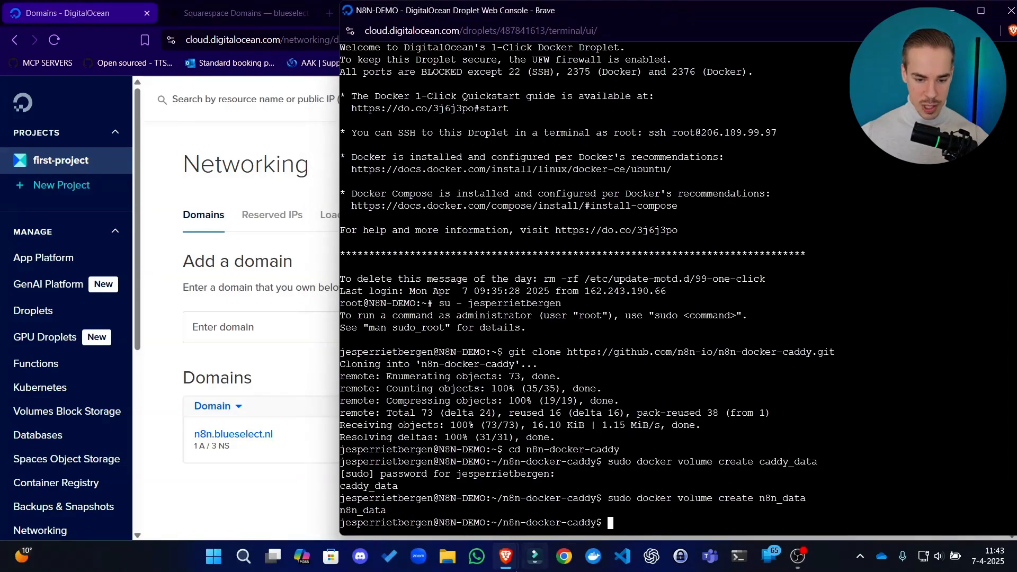
mouse_move(506, 556)
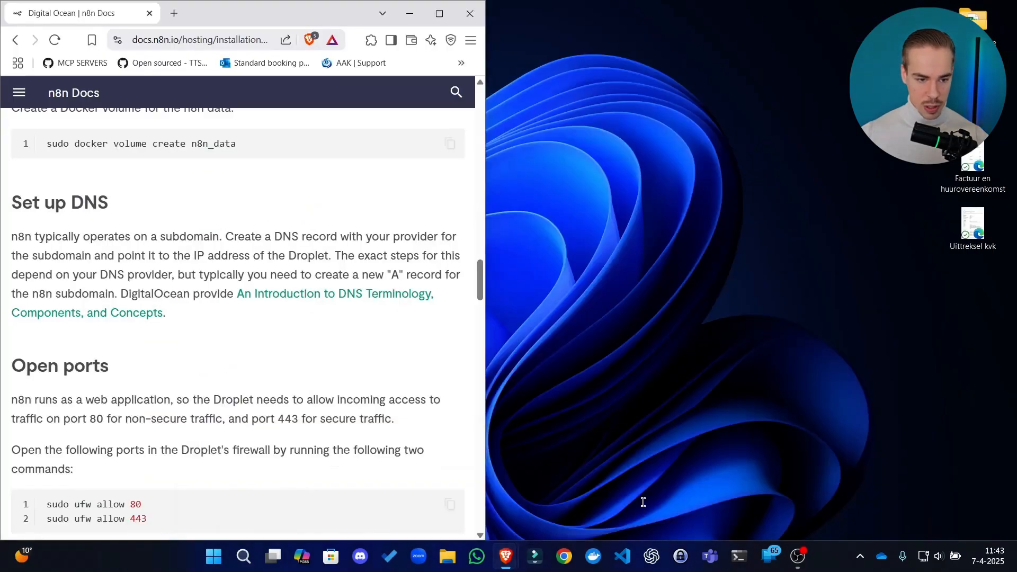
click(643, 501)
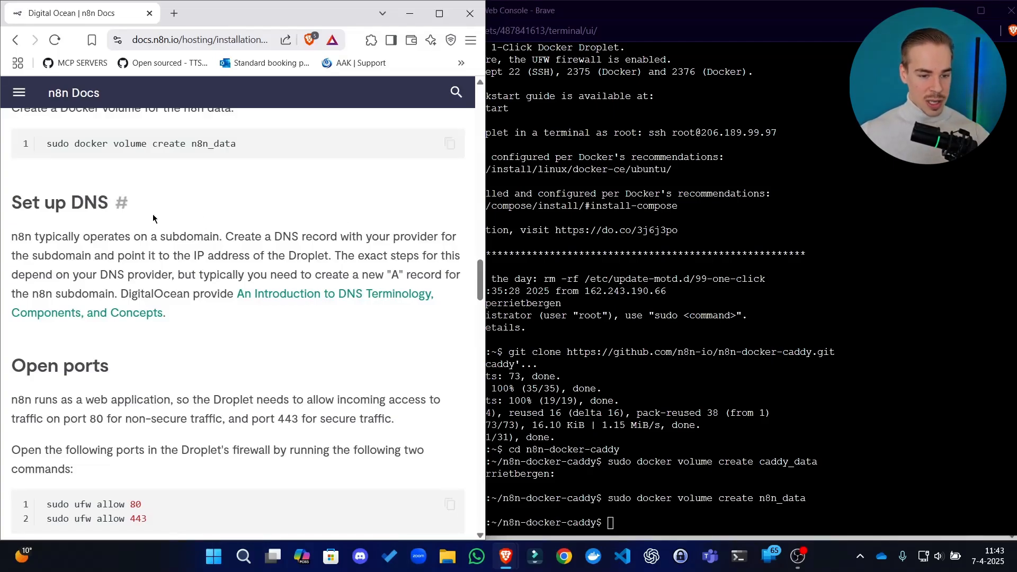
scroll(228, 297, down, 2)
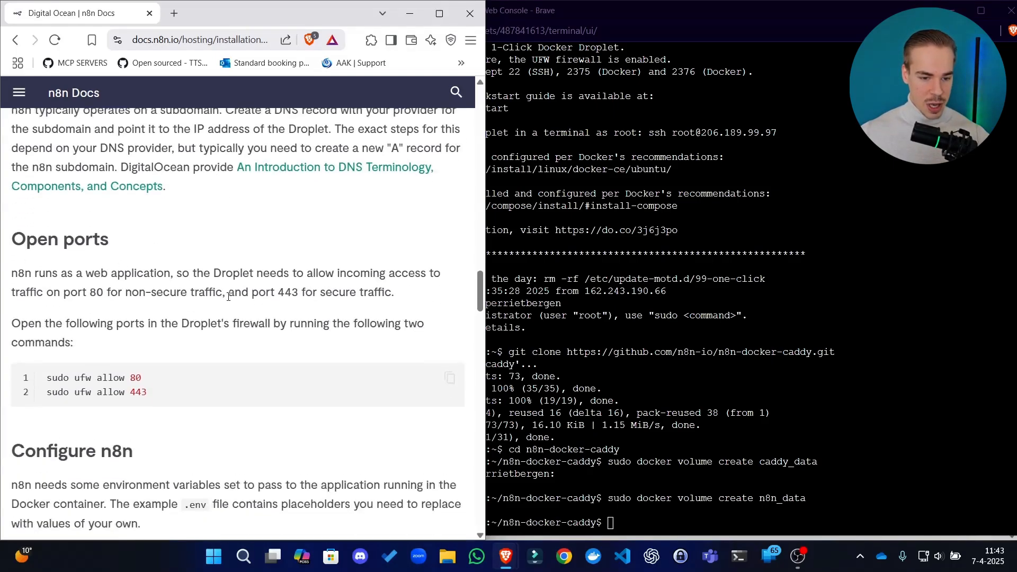
scroll(178, 252, down, 2)
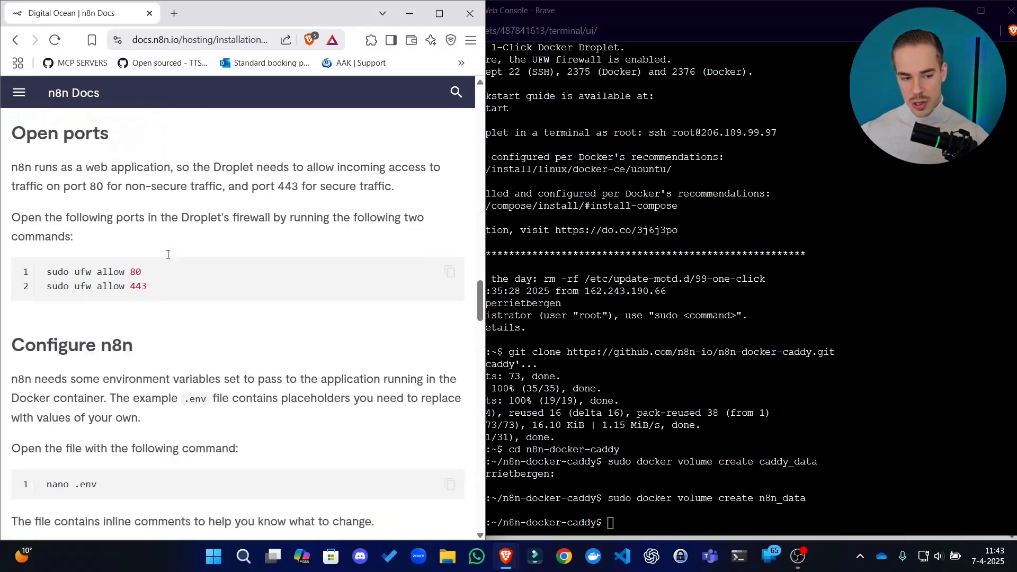
drag(480, 293, 479, 288)
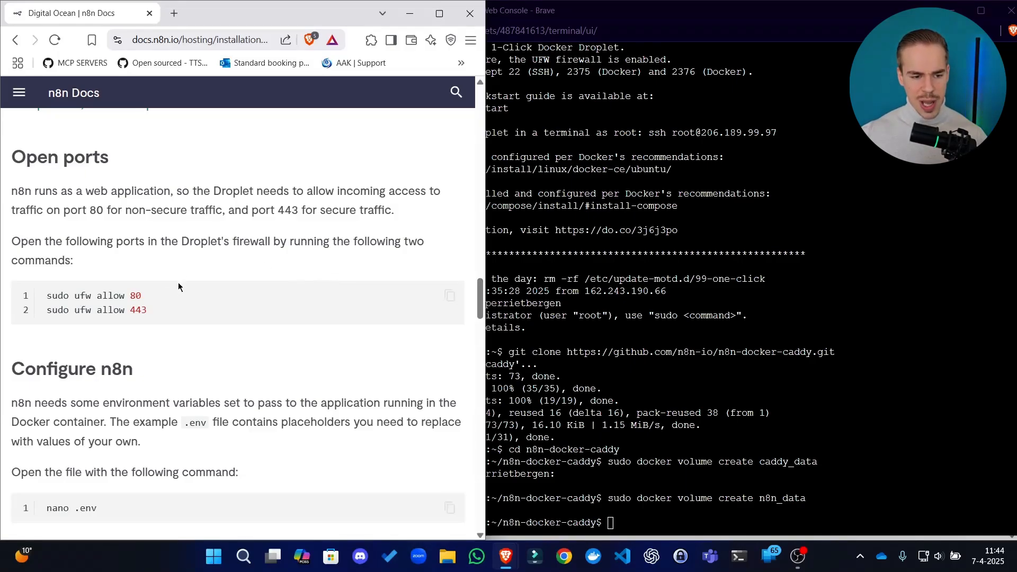
Copy the sudo ufw allow 80 command from the guide's Open ports section and run it in the Droplet console
click(450, 295)
triple_click(84, 295)
right_click(85, 296)
click(109, 309)
click(692, 311)
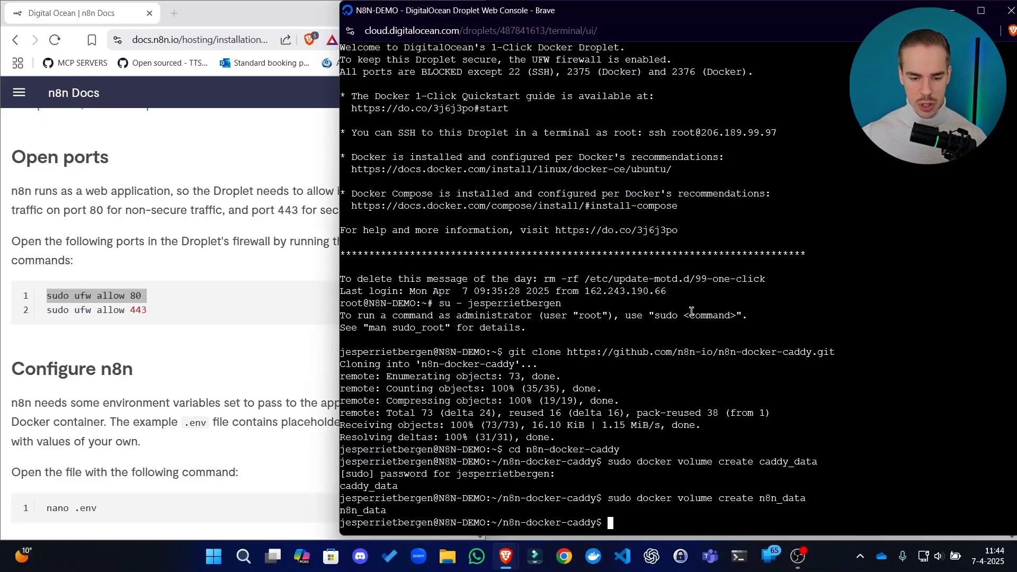
right_click(639, 380)
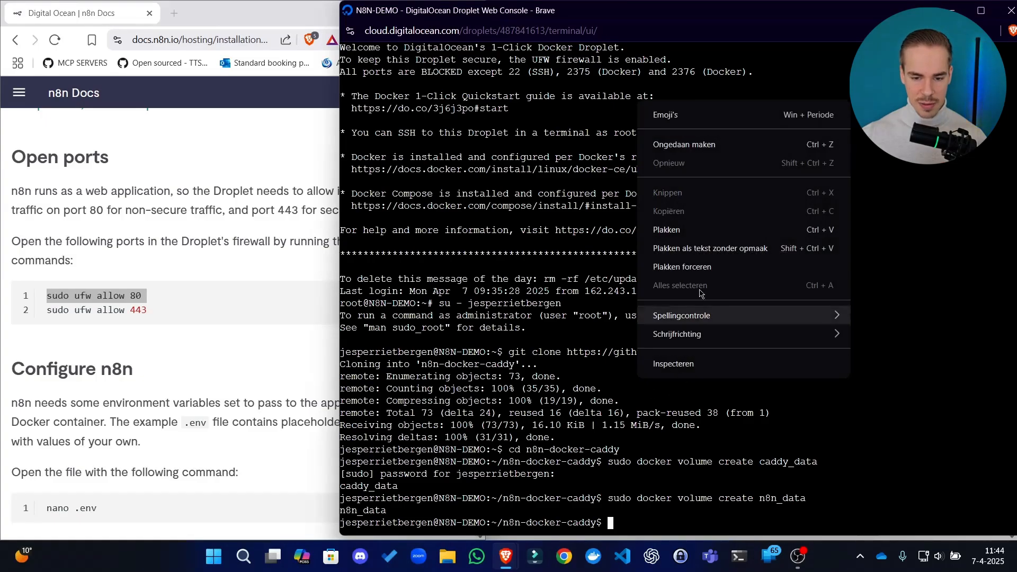
click(716, 252)
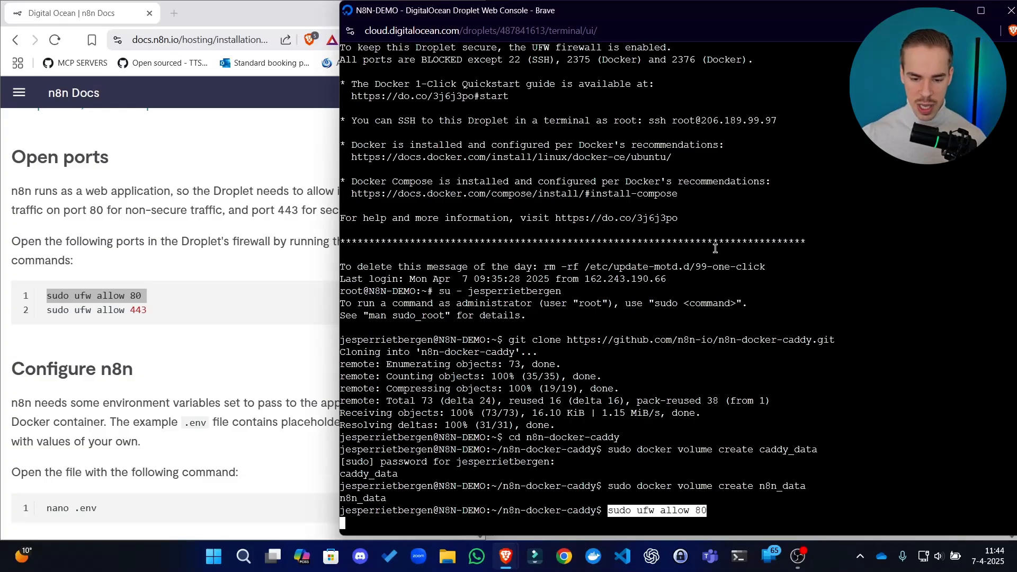
key(Return)
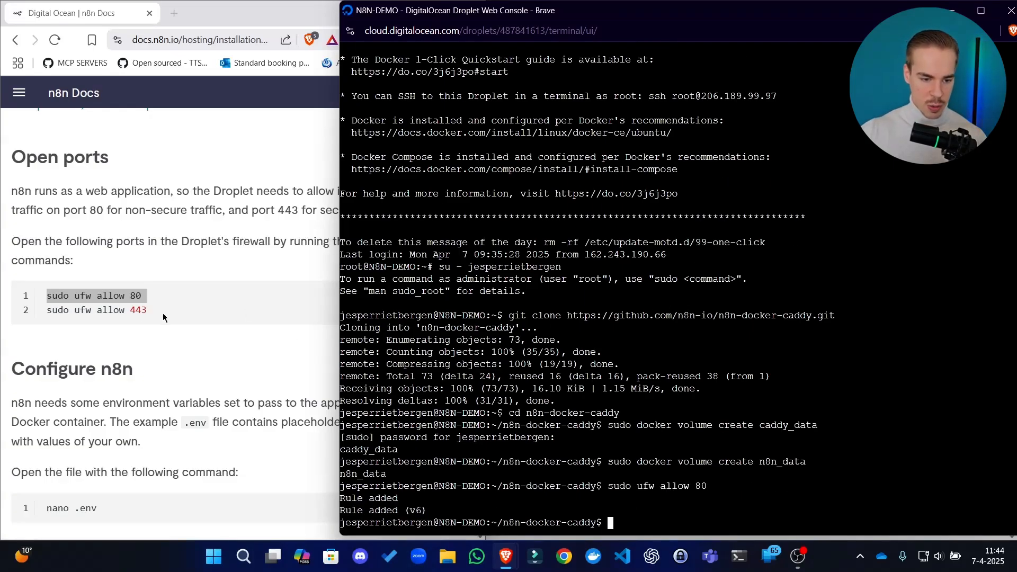
Copy the sudo ufw allow 443 command from the guide and run it in the Droplet console
click(110, 311)
drag(46, 310, 164, 329)
right_click(736, 464)
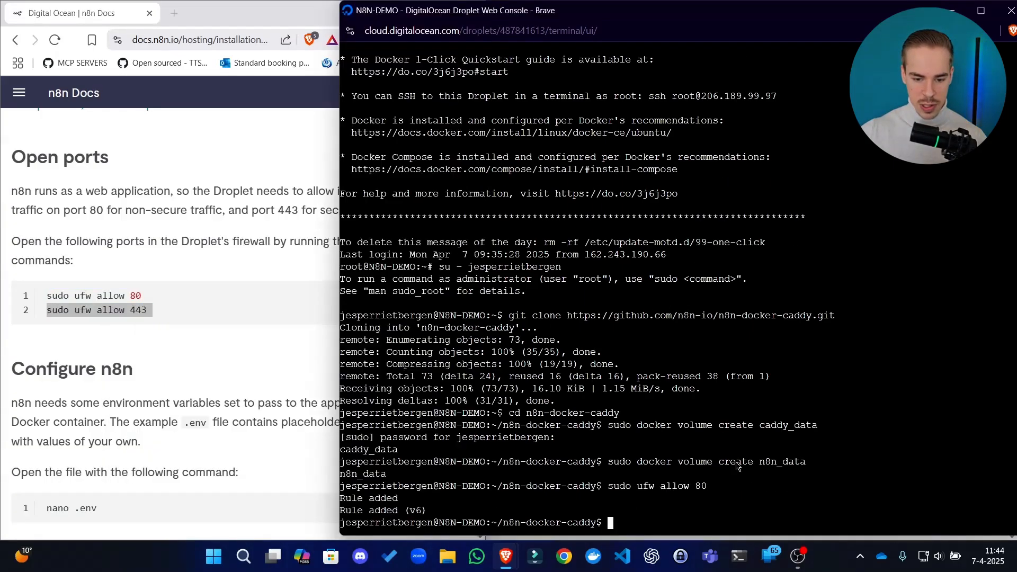
click(790, 325)
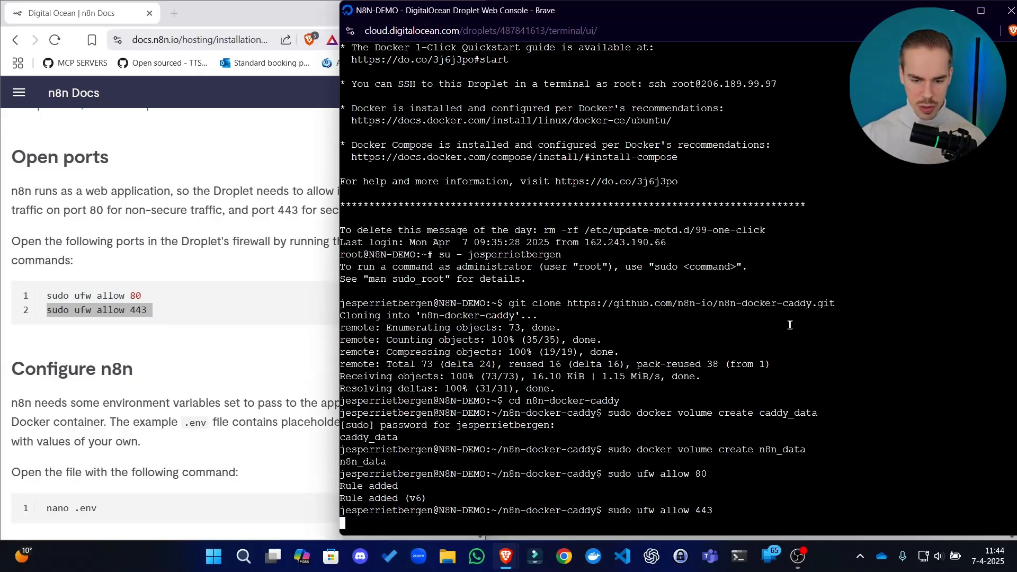
Read the guide's Configure n8n section on the .env file and glance ahead at the Docker Compose file section
click(170, 352)
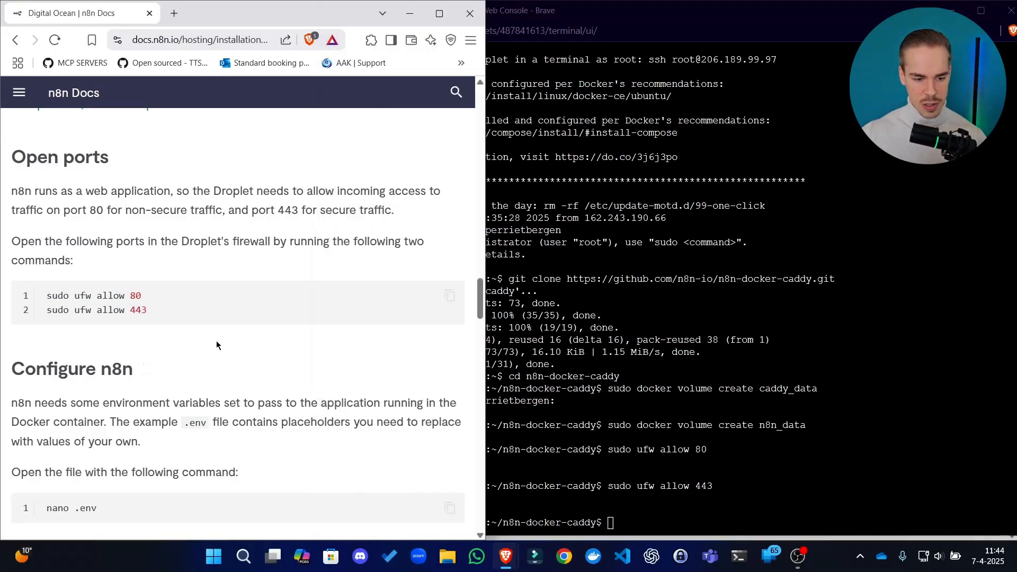
scroll(275, 318, down, 4)
scroll(345, 264, up, 4)
scroll(337, 212, down, 1)
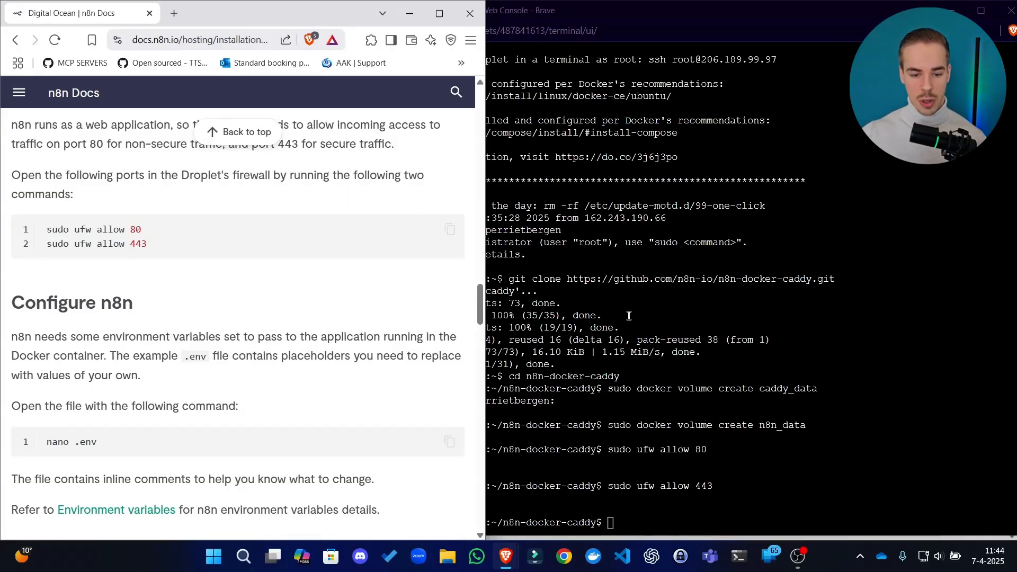
click(654, 338)
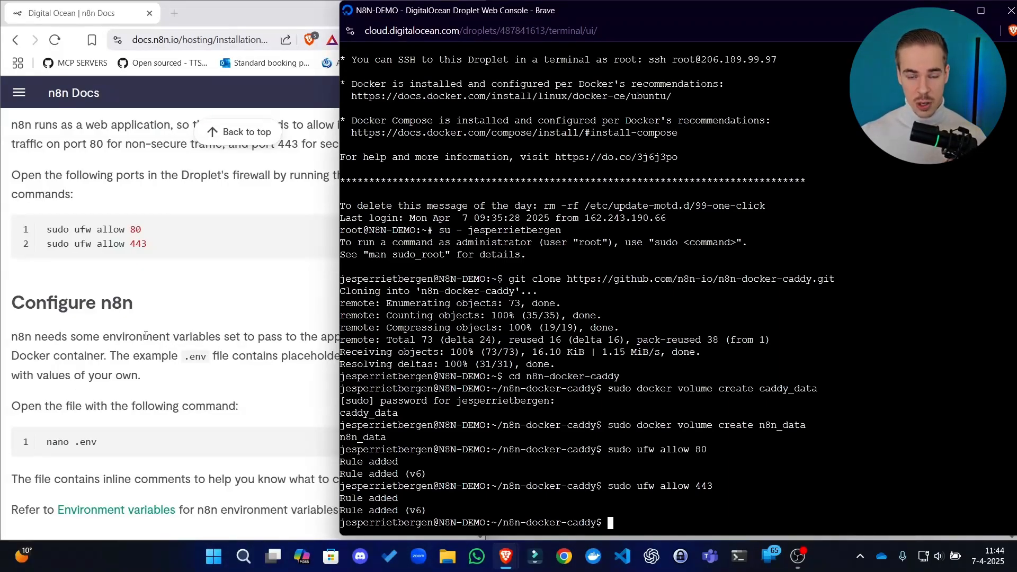
click(167, 336)
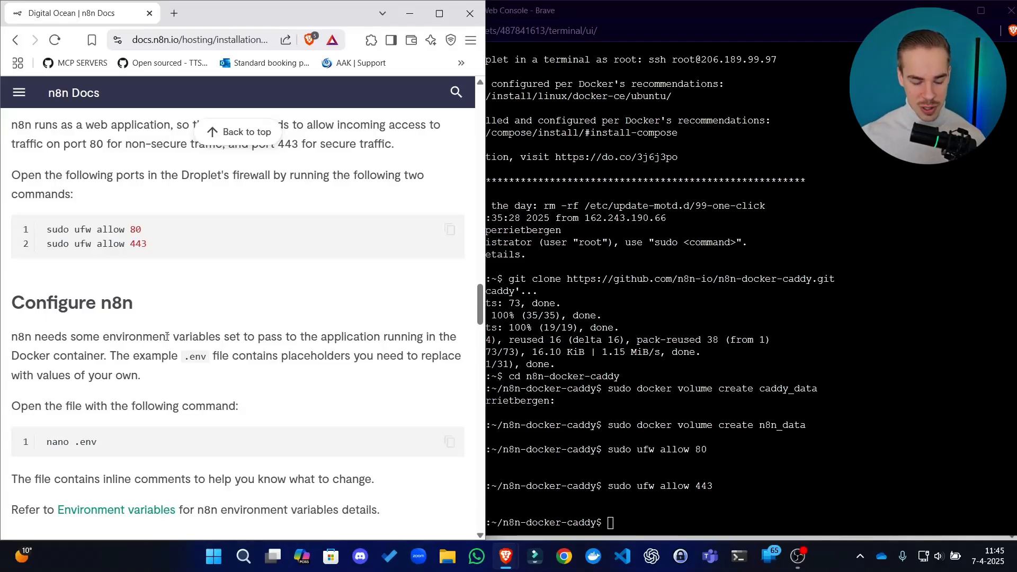
click(505, 362)
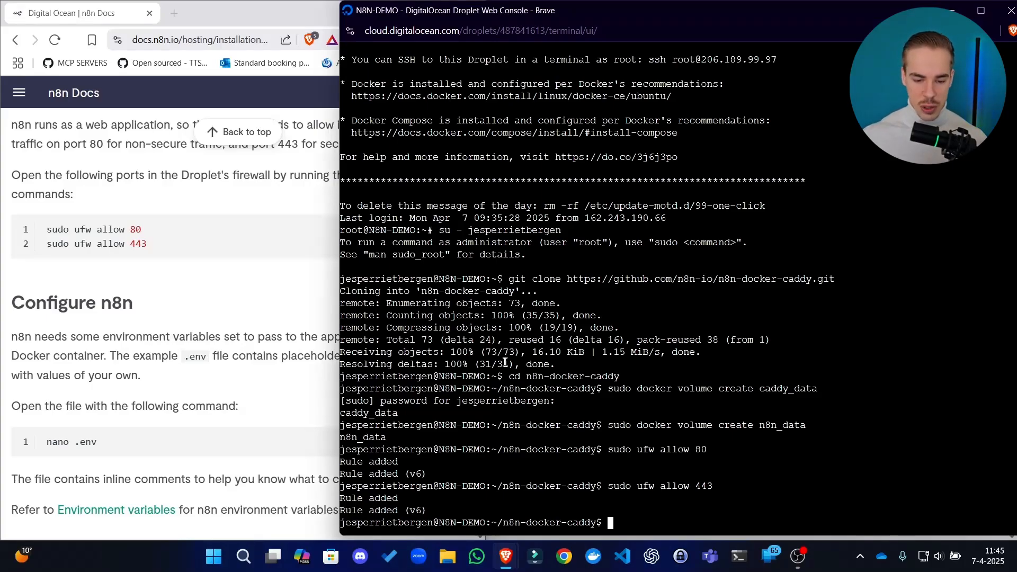
drag(621, 1, 628, 0)
click(221, 355)
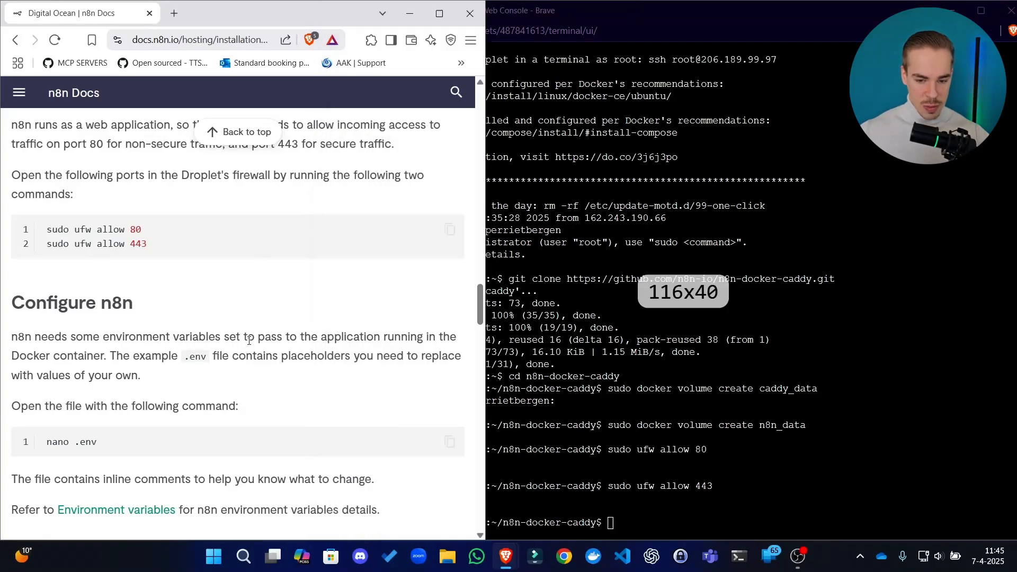
click(566, 354)
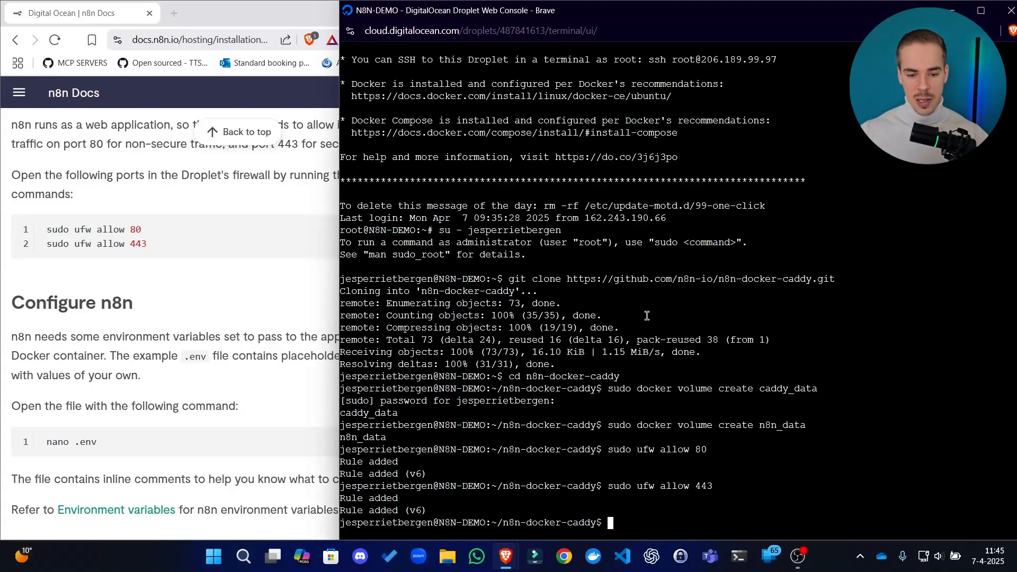
click(241, 312)
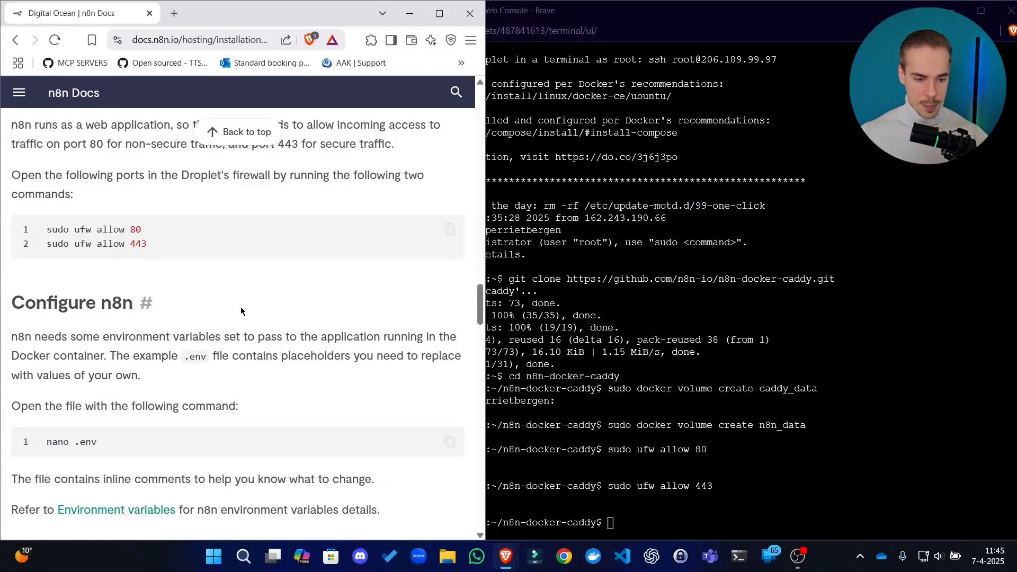
scroll(334, 323, down, 3)
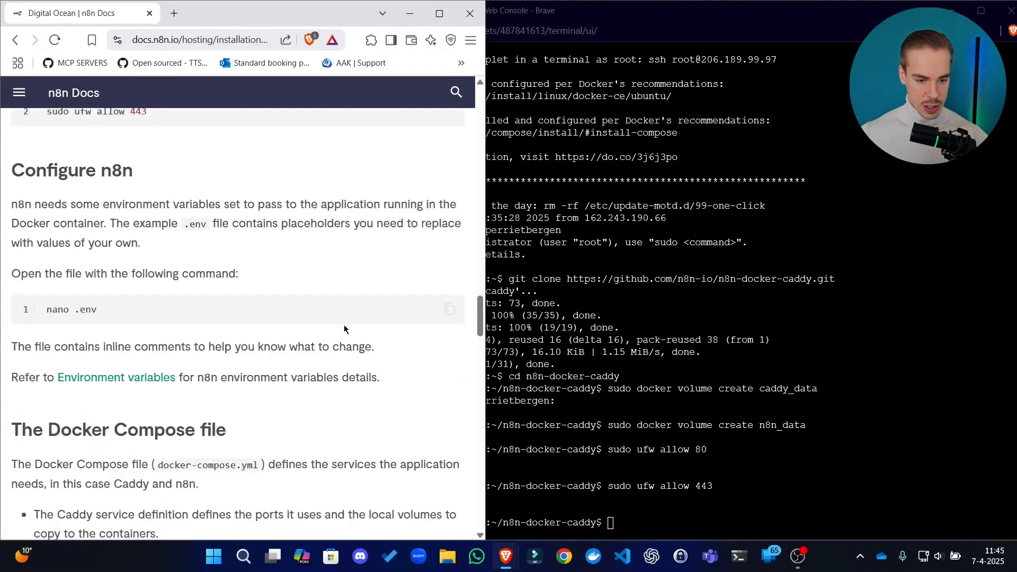
scroll(406, 362, down, 1)
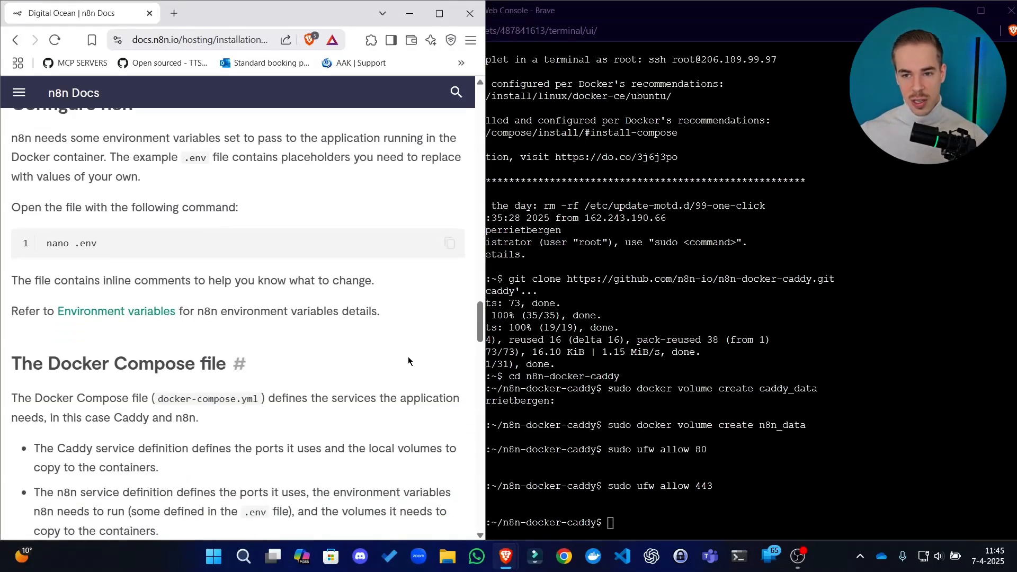
scroll(422, 308, up, 2)
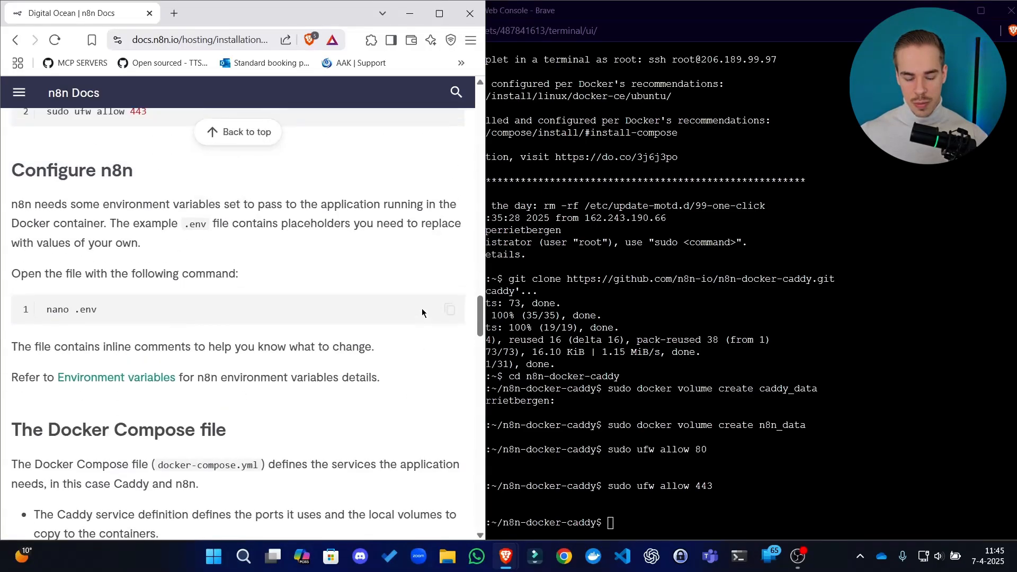
scroll(403, 257, down, 1)
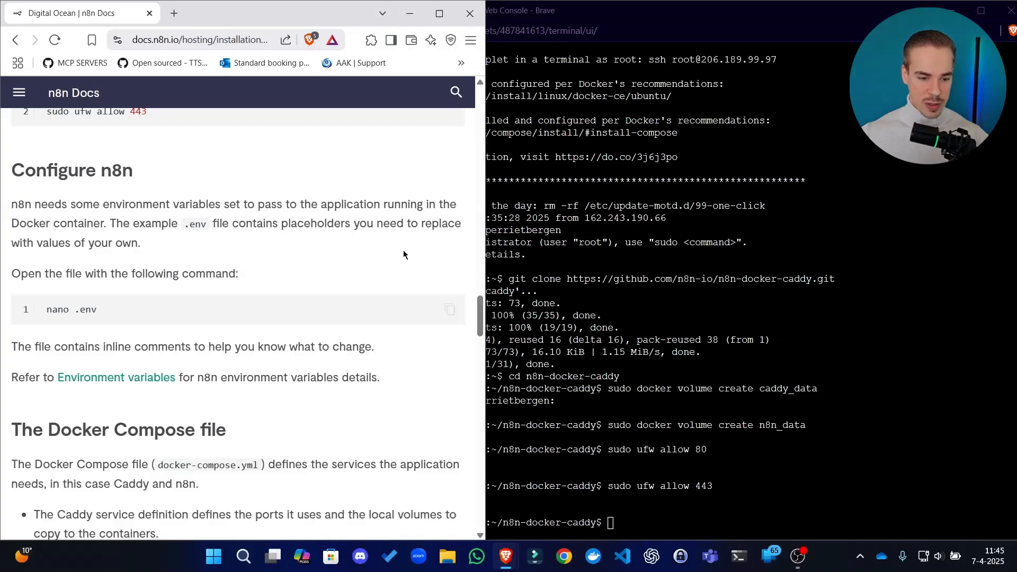
scroll(403, 254, down, 1)
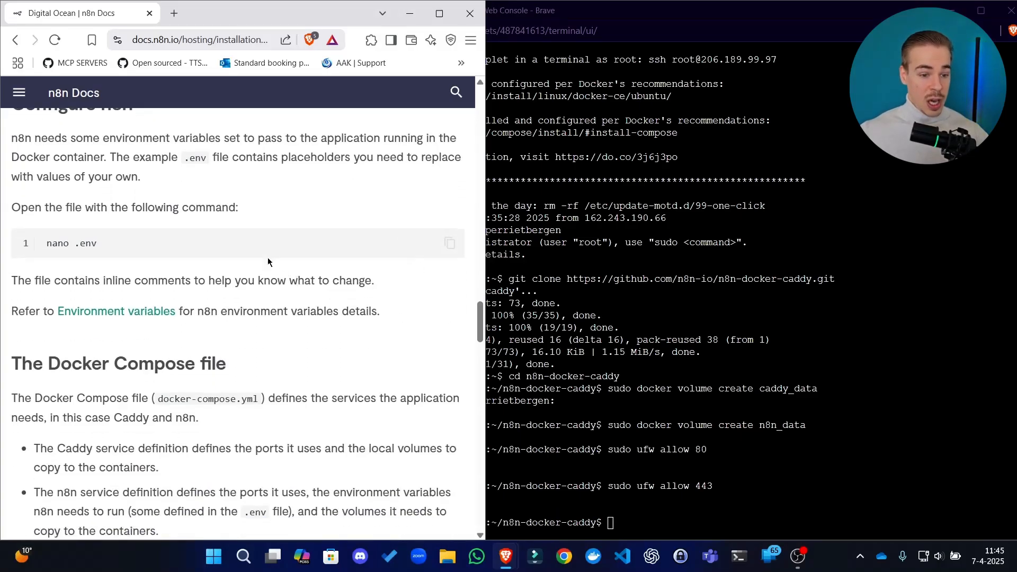
scroll(252, 196, up, 1)
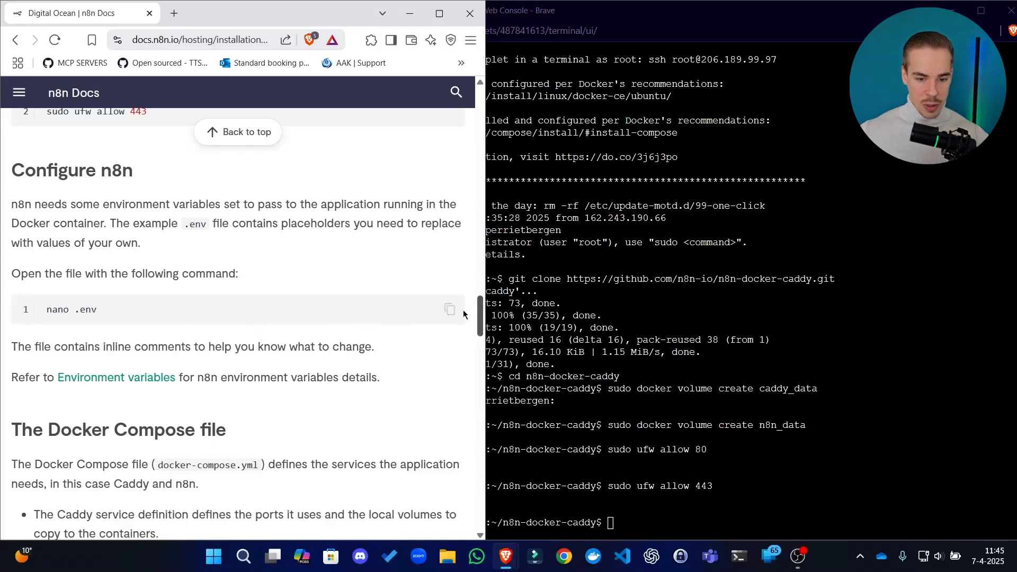
Copy the nano .env command from the guide and run it in the console to open the environment file
click(450, 309)
right_click(723, 405)
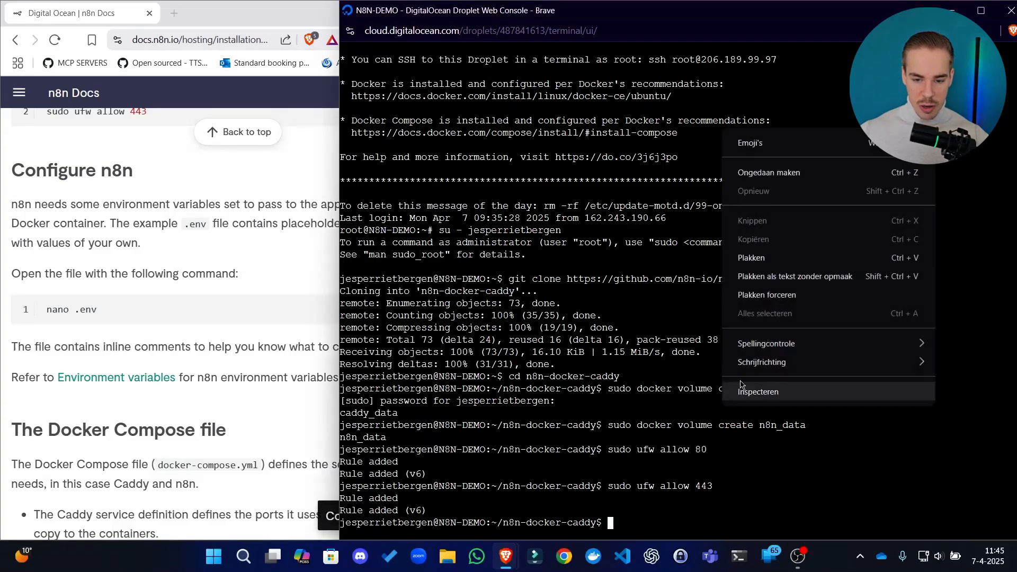
click(765, 276)
key(Return)
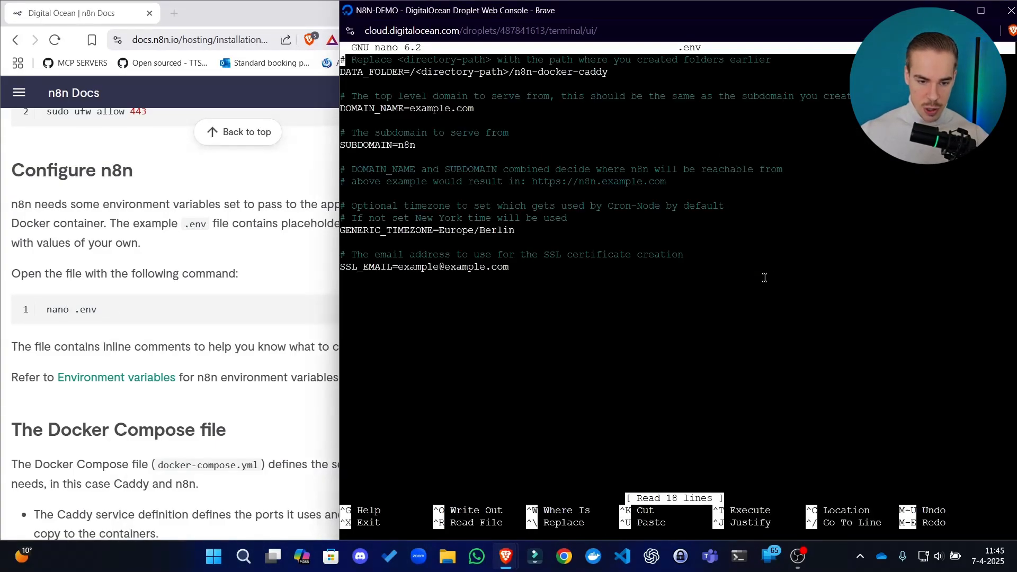
Look through the .env settings and place the text cursor in the <directory-path> placeholder of DATA_FOLDER
key(Down)
key(Down)
key(Down)
key(Down)
key(Down)
key(Down)
key(Down)
key(Down)
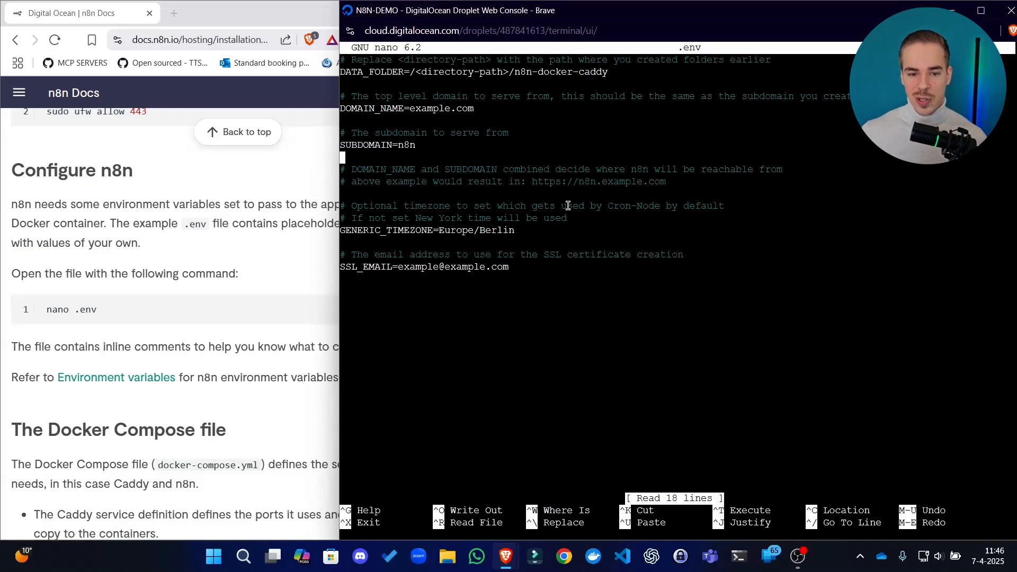
key(Down)
key(Down)
key(Down)
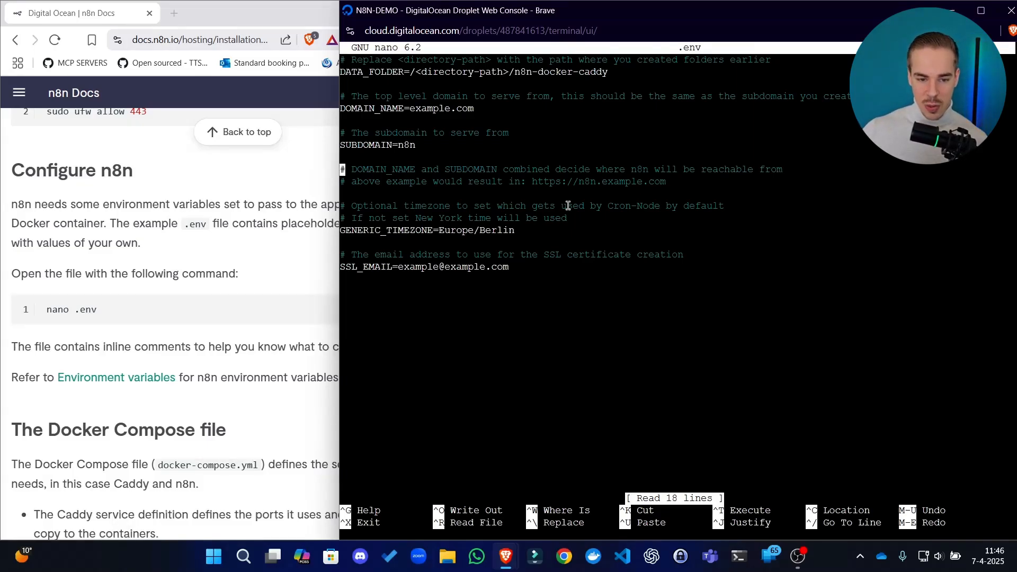
key(Up)
key(Up)
key(Up)
key(Up)
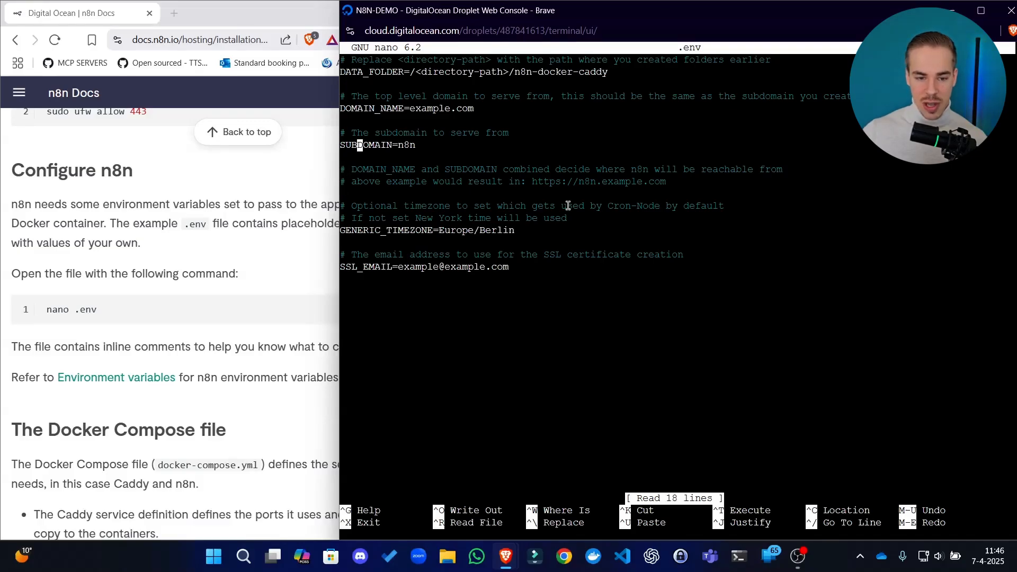
key(Up)
key(Up)
key(Up)
key(Up)
key(Up)
key(Up)
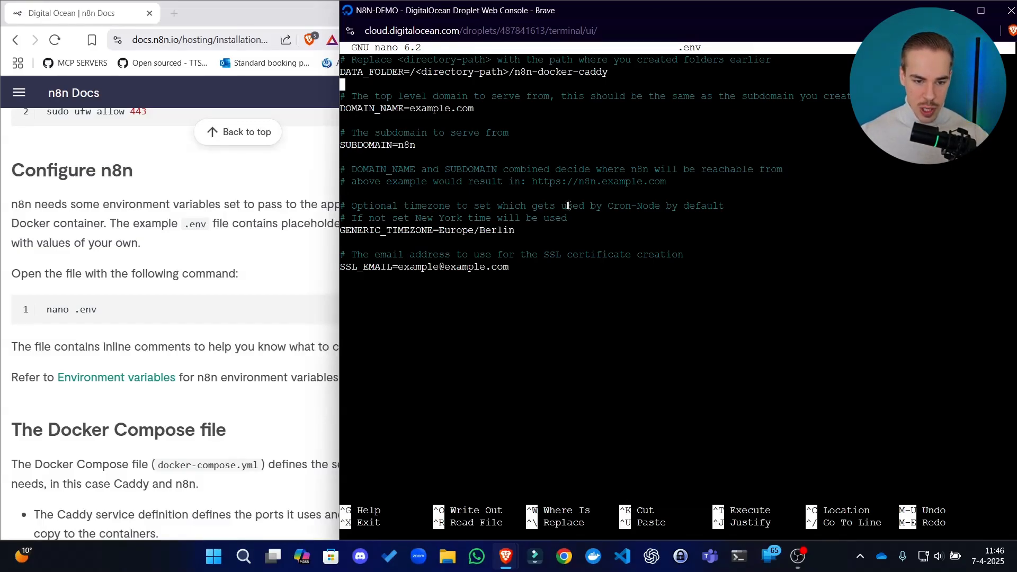
key(Right)
key(Right)
key(Right)
key(Right)
key(Right)
key(Right)
key(Right)
key(Right)
key(Right)
key(Right)
key(Right)
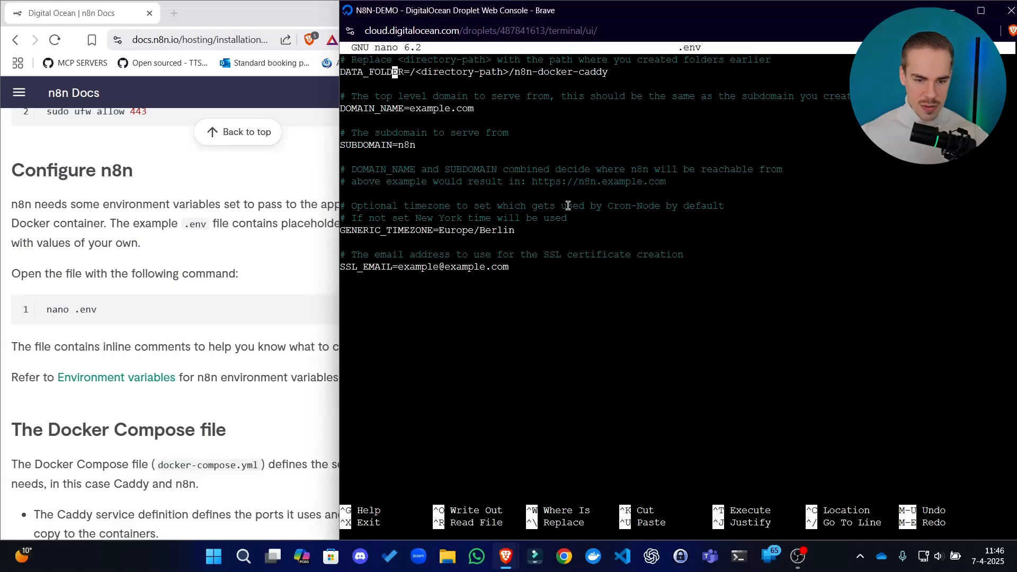
key(Right)
key(Right)
key(Right)
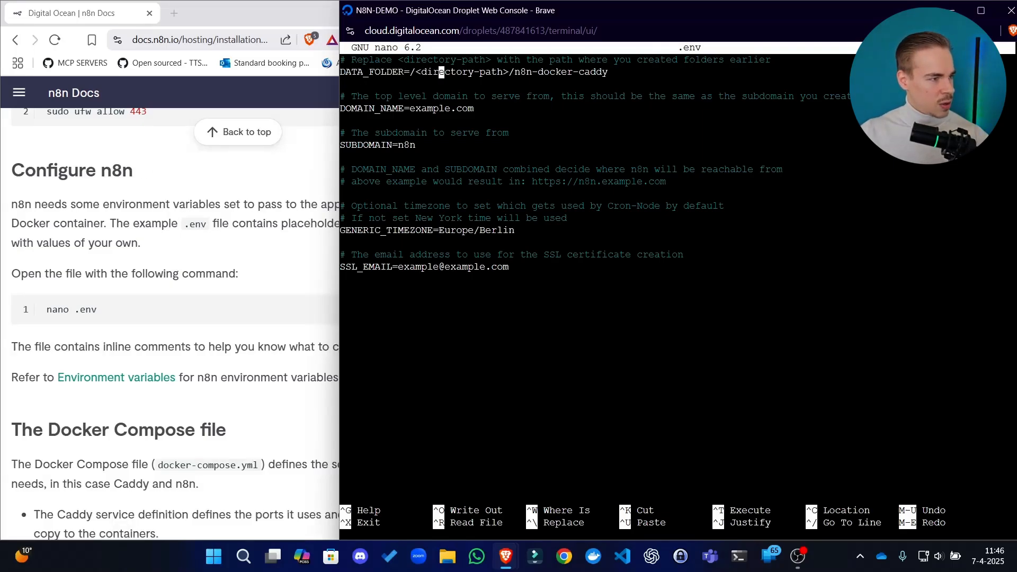
Select and copy the entire contents of the .env file shown in nano
drag(742, 280, 285, 53)
right_click(549, 167)
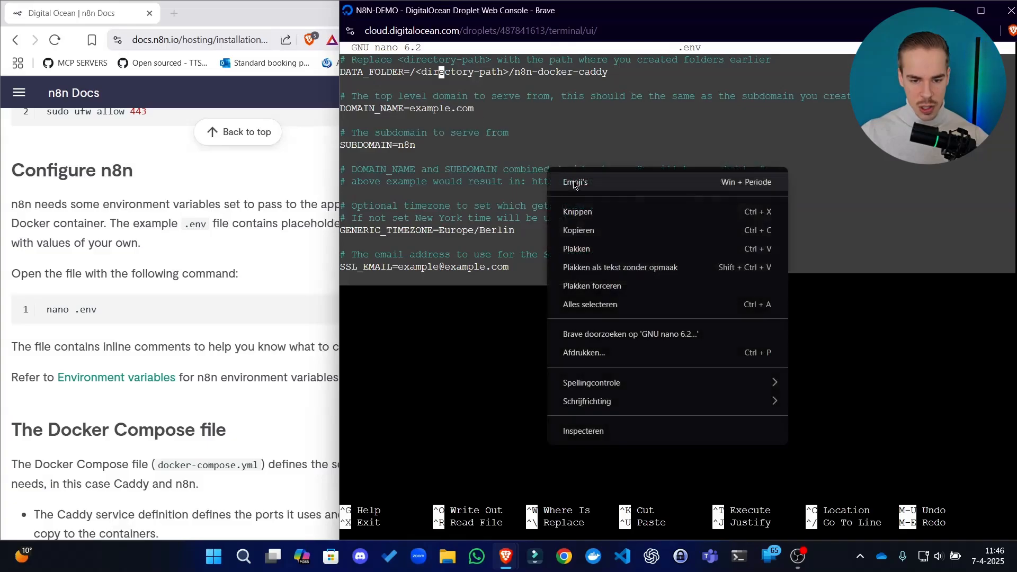
click(579, 229)
key(super)
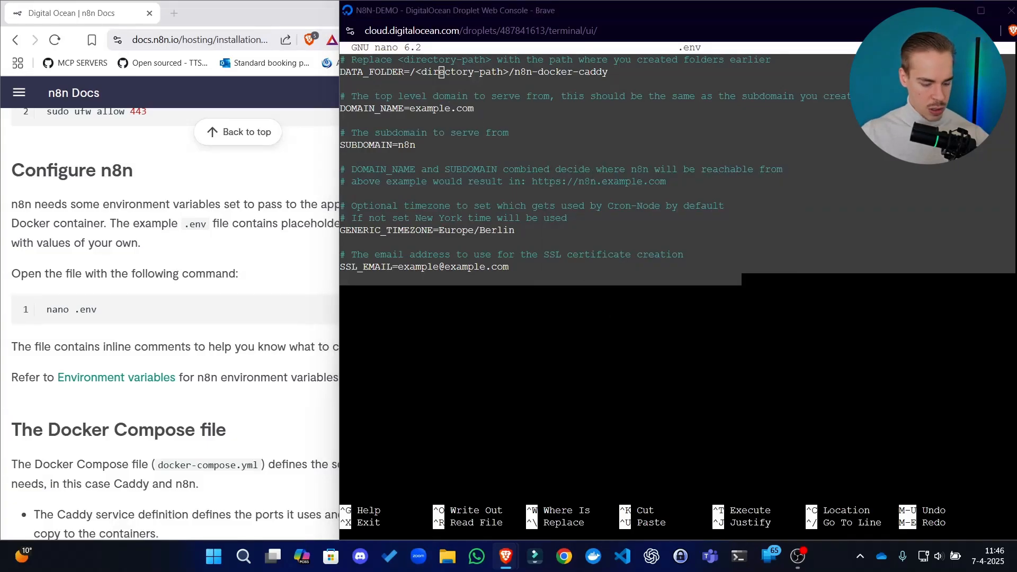
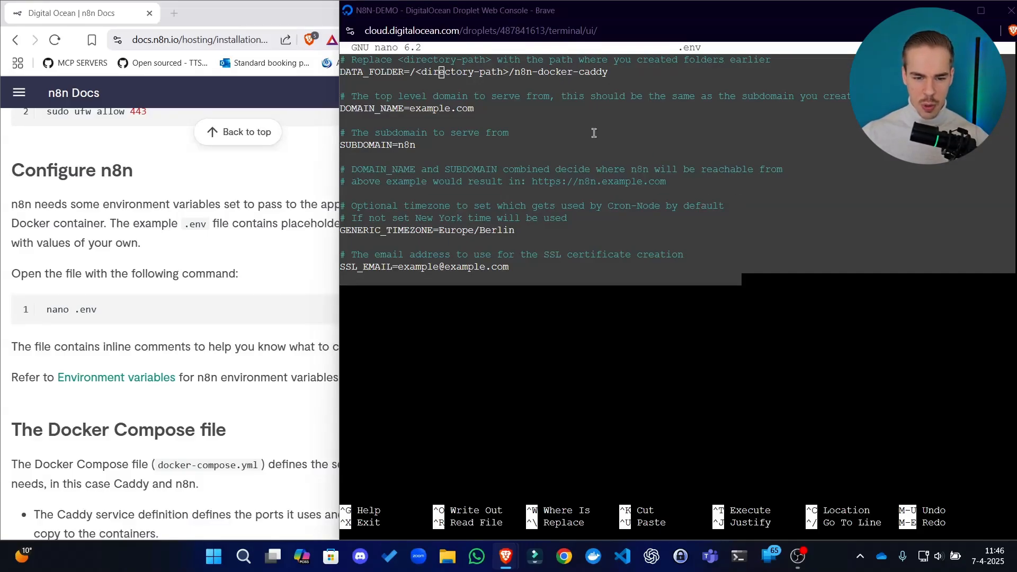
Replace the <directory-path> placeholder in DATA_FOLDER with home/ followed by the server account's username, keeping /n8n-docker-caddy at the end
click(558, 104)
key(Left)
key(Left)
key(Right)
key(Right)
key(Right)
key(Right)
key(Right)
key(Right)
key(Right)
key(Right)
key(Right)
key(Right)
key(Right)
key(Right)
key(Right)
key(Right)
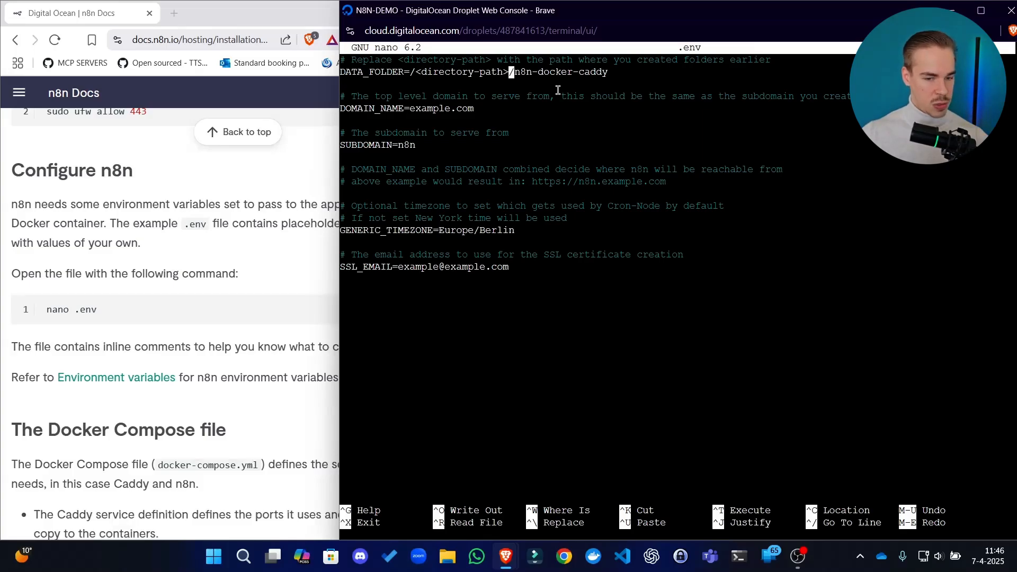
key(BackSpace)
key(BackSpace)
key(BackSpace)
key(BackSpace)
key(BackSpace)
key(BackSpace)
key(BackSpace)
key(BackSpace)
key(BackSpace)
key(BackSpace)
key(BackSpace)
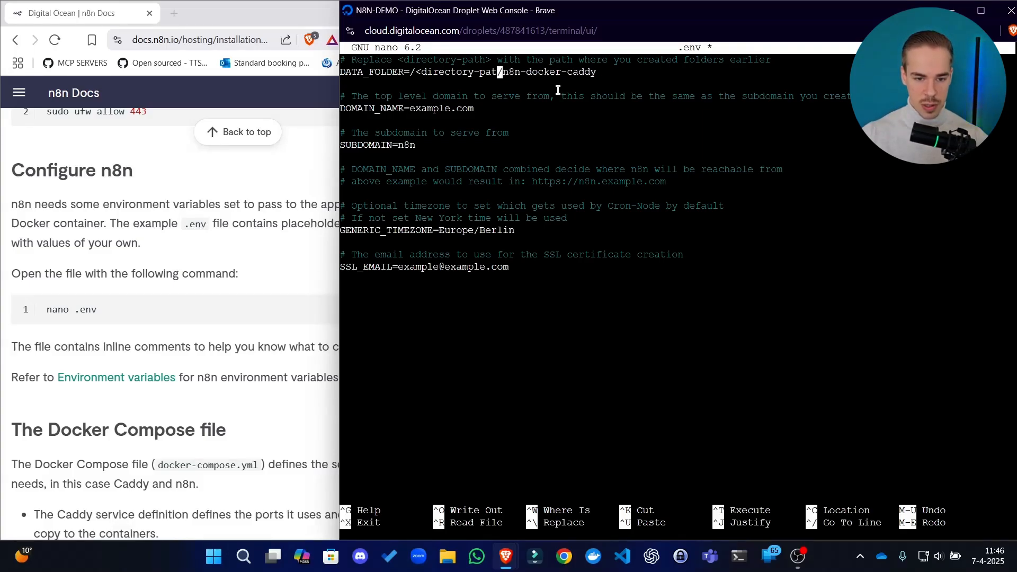
key(BackSpace)
key(BackSpace)
key(BackSpace)
key(BackSpace)
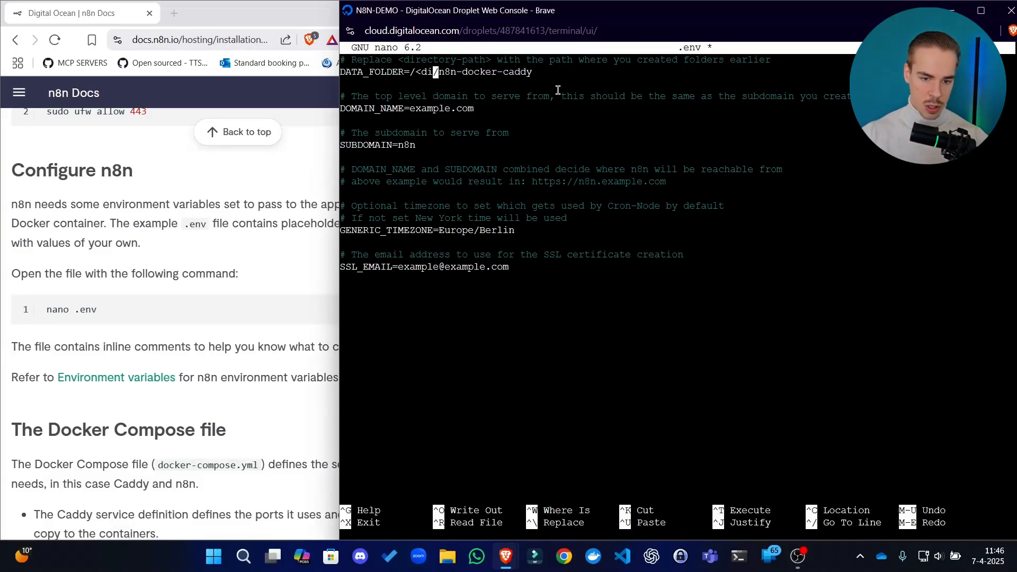
key(BackSpace)
text(home)
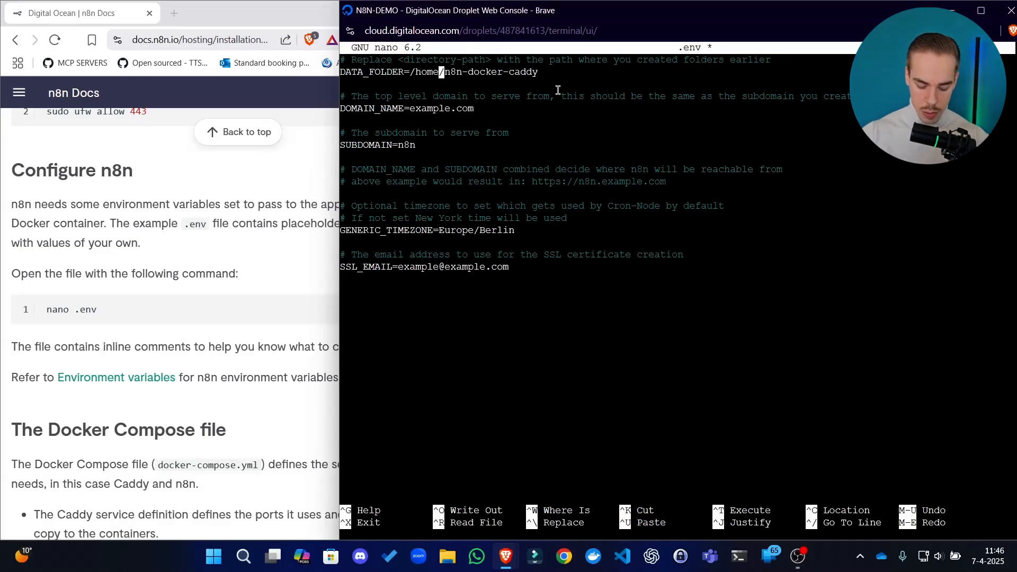
text(/jesperrietb)
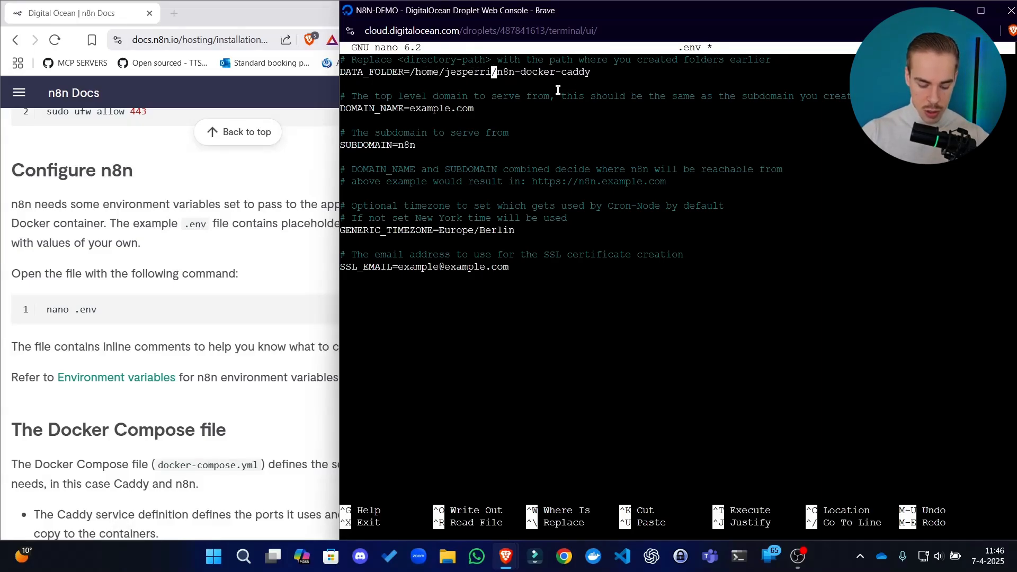
text(ergen)
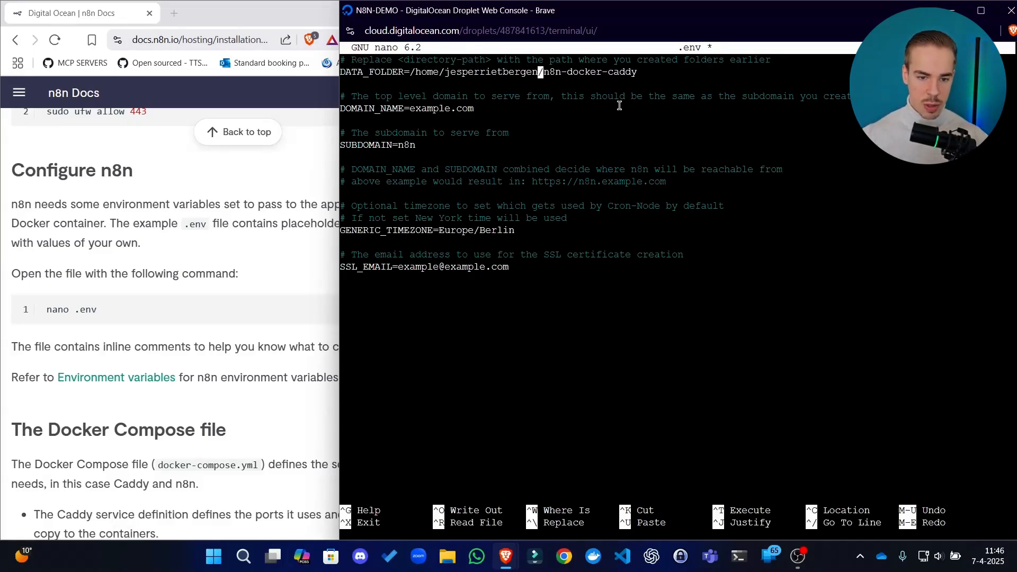
Set DOMAIN_NAME in the .env file to blueselect.nl, replacing the example domain
key(Down)
key(Down)
key(Down)
key(Left)
key(Left)
key(Left)
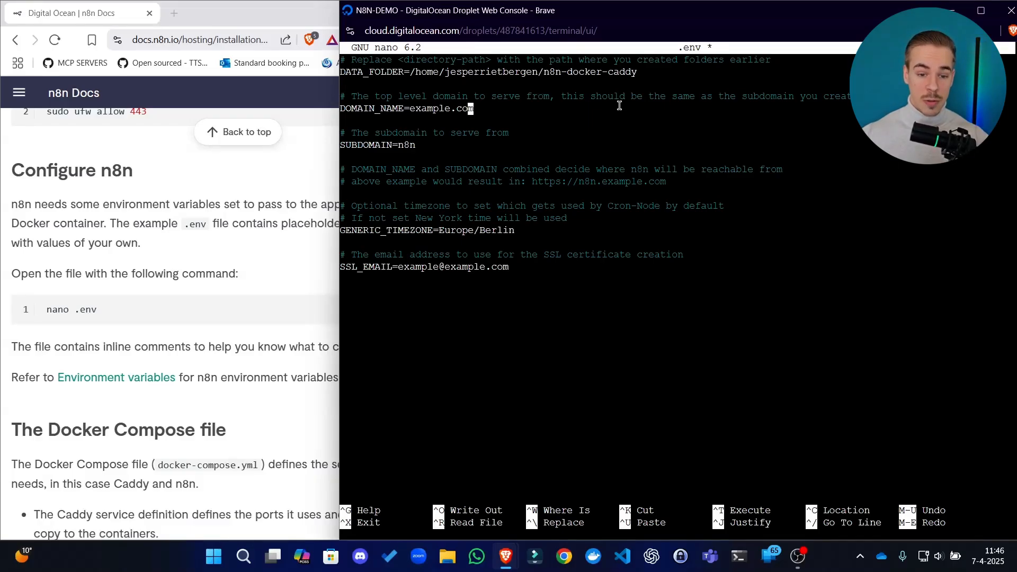
key(Left)
key(BackSpace)
key(BackSpace)
key(BackSpace)
key(BackSpace)
key(BackSpace)
key(BackSpace)
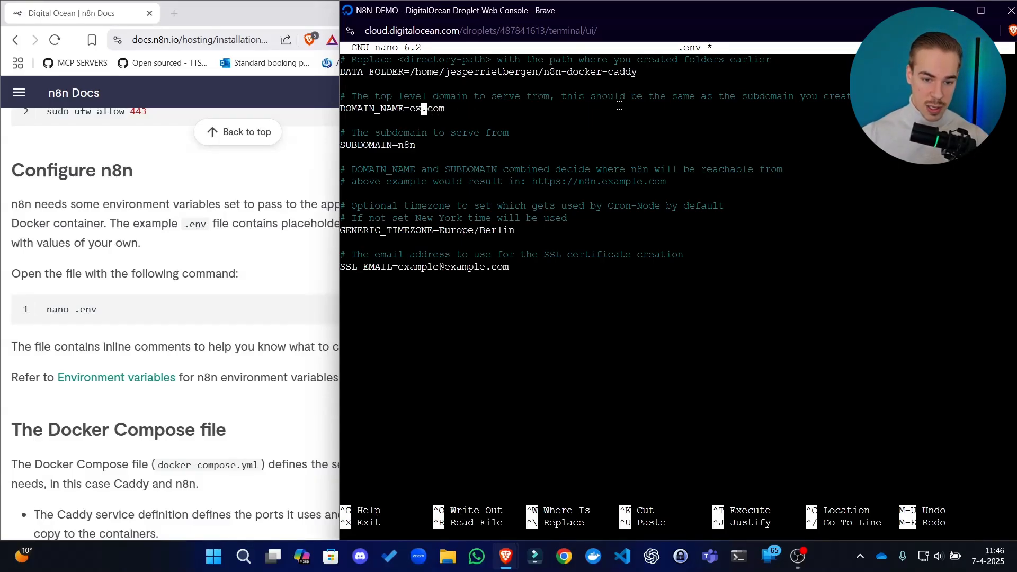
key(BackSpace)
key(Delete)
key(Delete)
key(Delete)
key(Delete)
text(blueselect.nl)
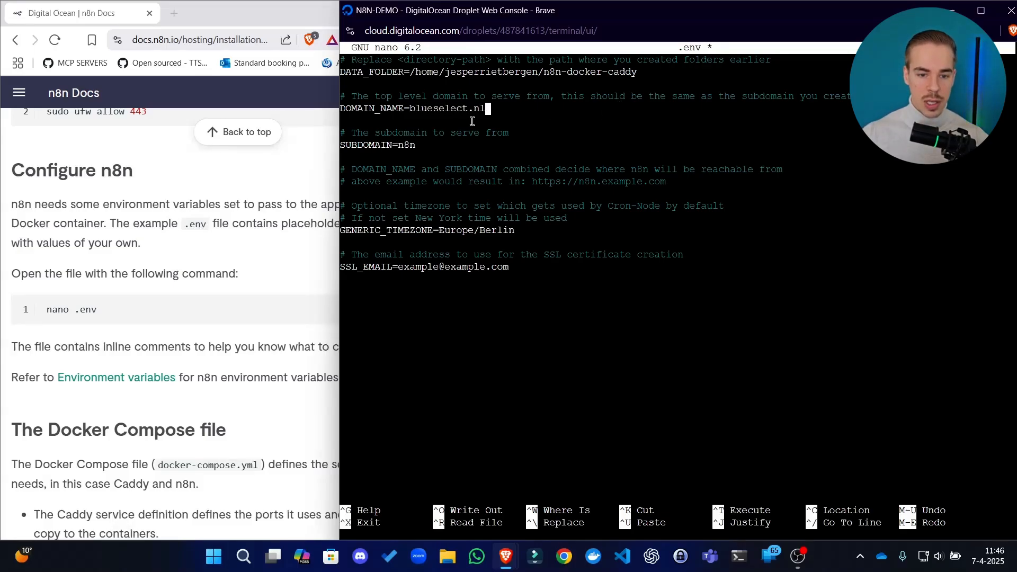
drag(497, 72, 620, 71)
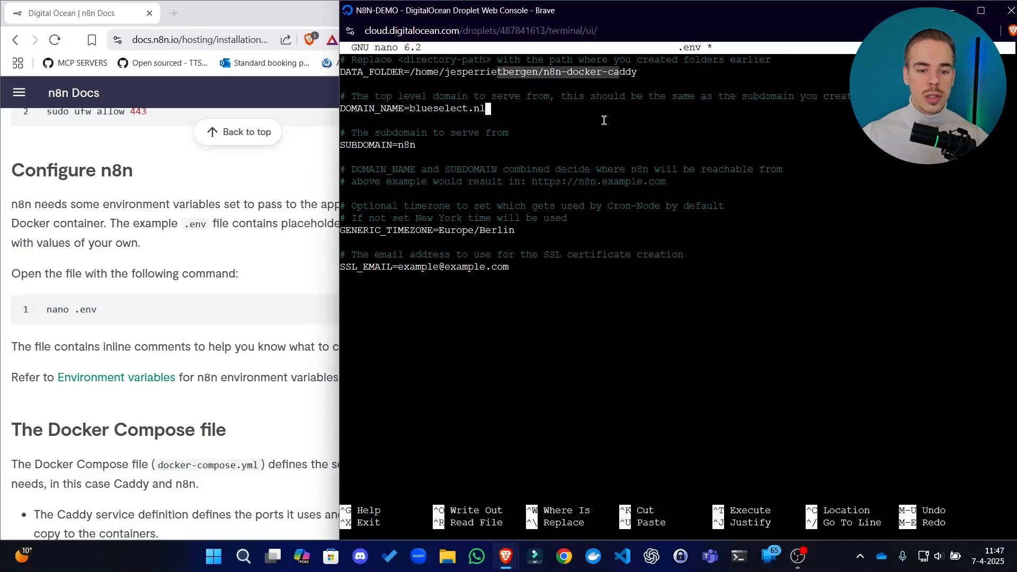
click(604, 120)
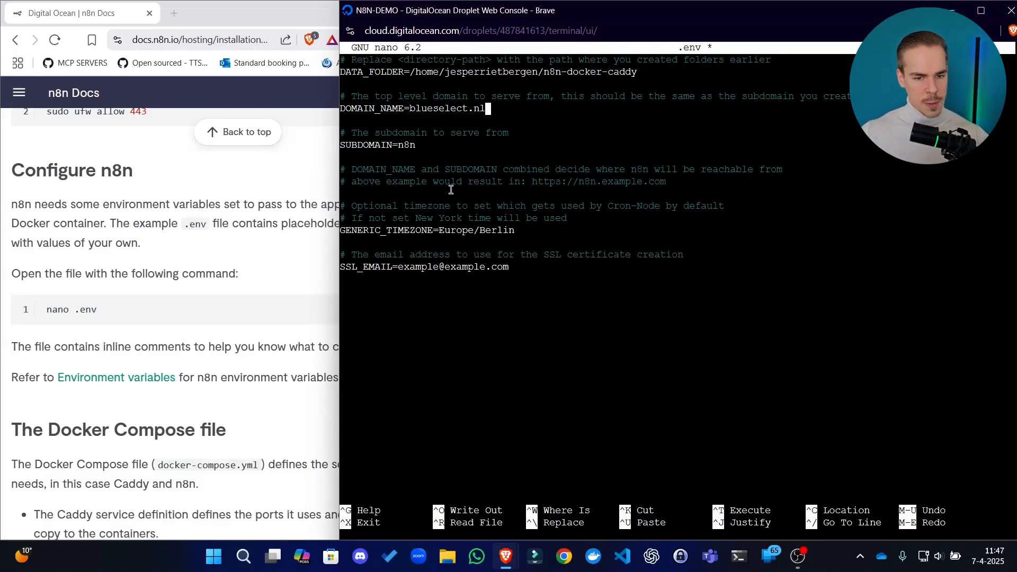
Replace the example address in SSL_EMAIL with the contact's e-mail for the SSL certificate
key(Down)
key(Down)
key(Down)
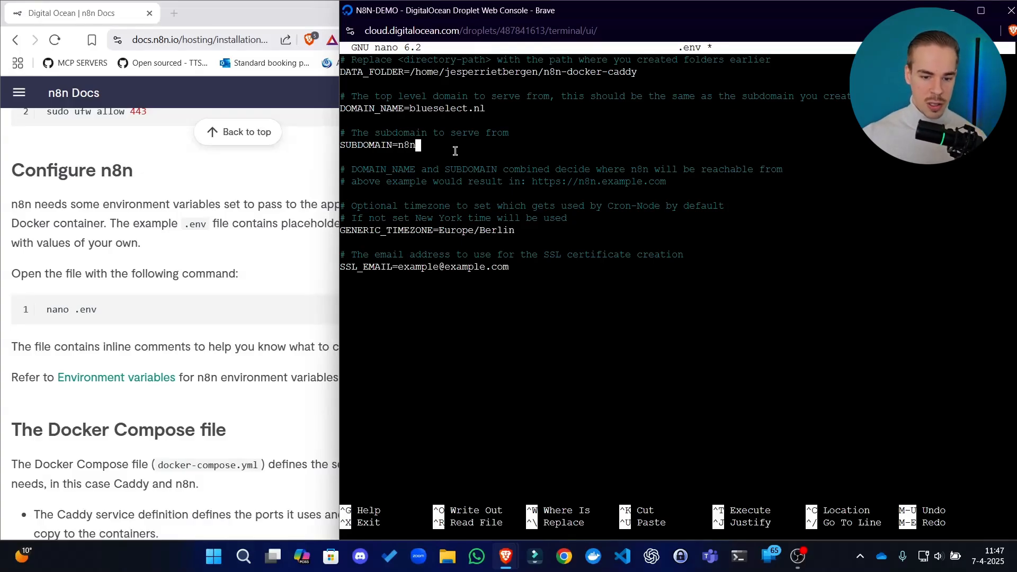
key(Down)
key(Down)
key(Down)
key(Down)
key(Down)
key(Down)
key(Down)
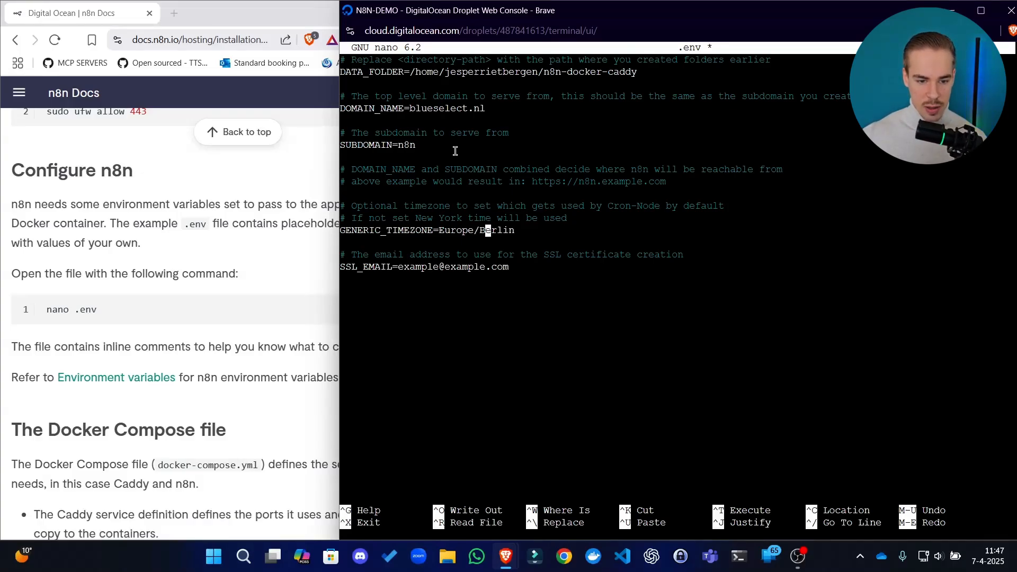
key(Down)
key(Down)
key(Down)
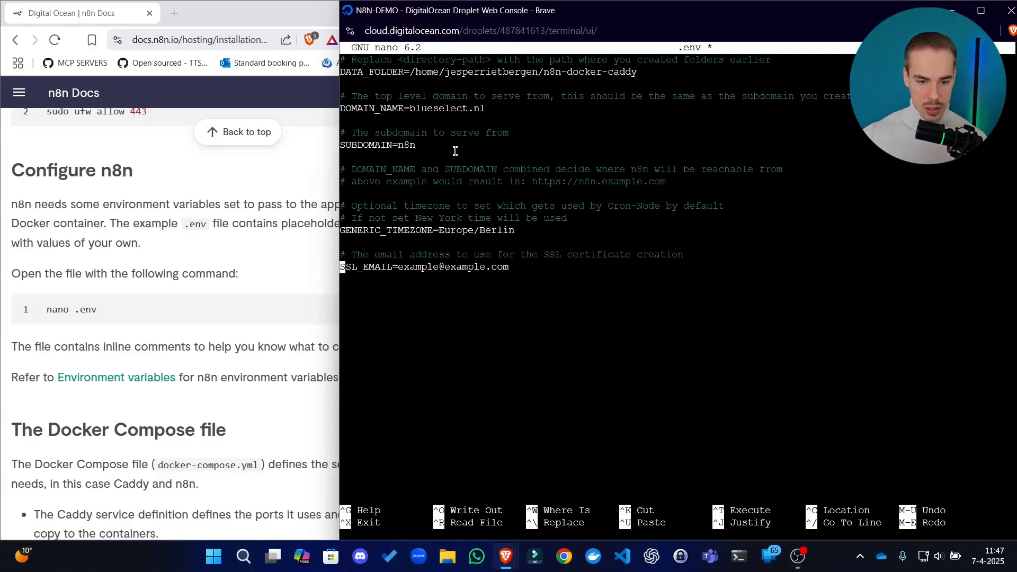
key(End)
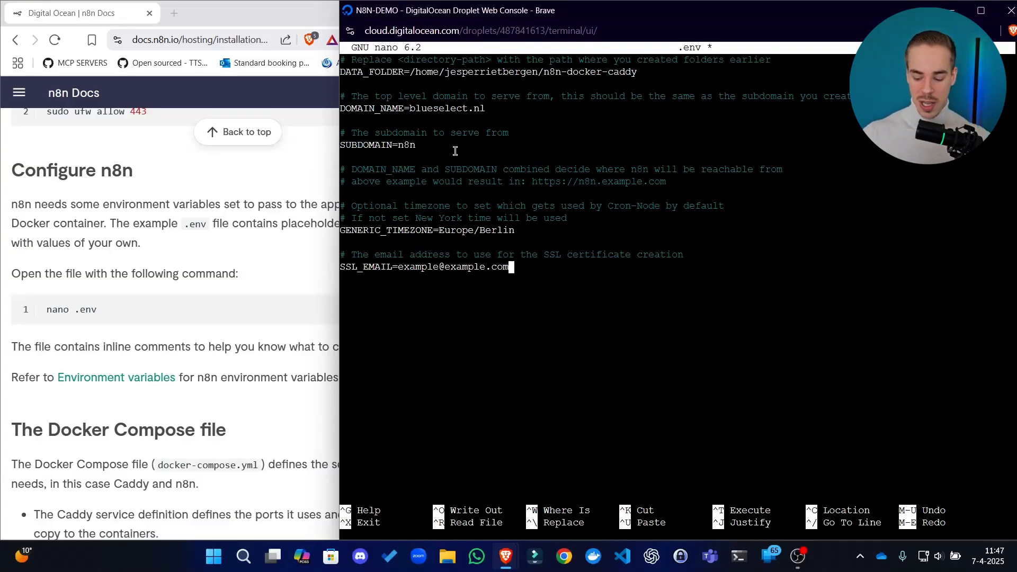
key(BackSpace)
key(BackSpace)
key(BackSpace)
key(BackSpace)
key(BackSpace)
key(BackSpace)
key(BackSpace)
key(BackSpace)
key(BackSpace)
key(BackSpace)
key(BackSpace)
key(BackSpace)
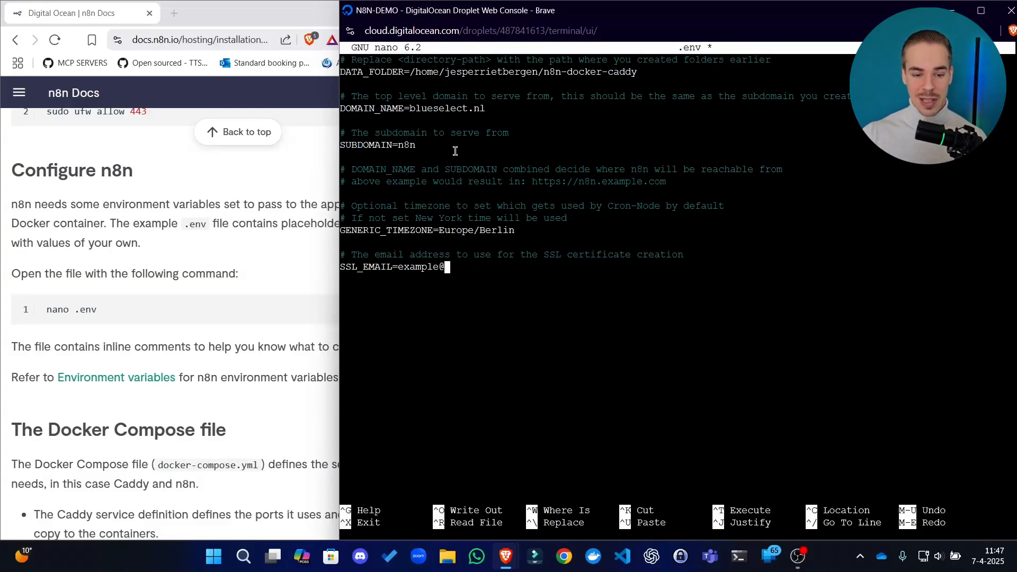
key(BackSpace)
key(BackSpace)
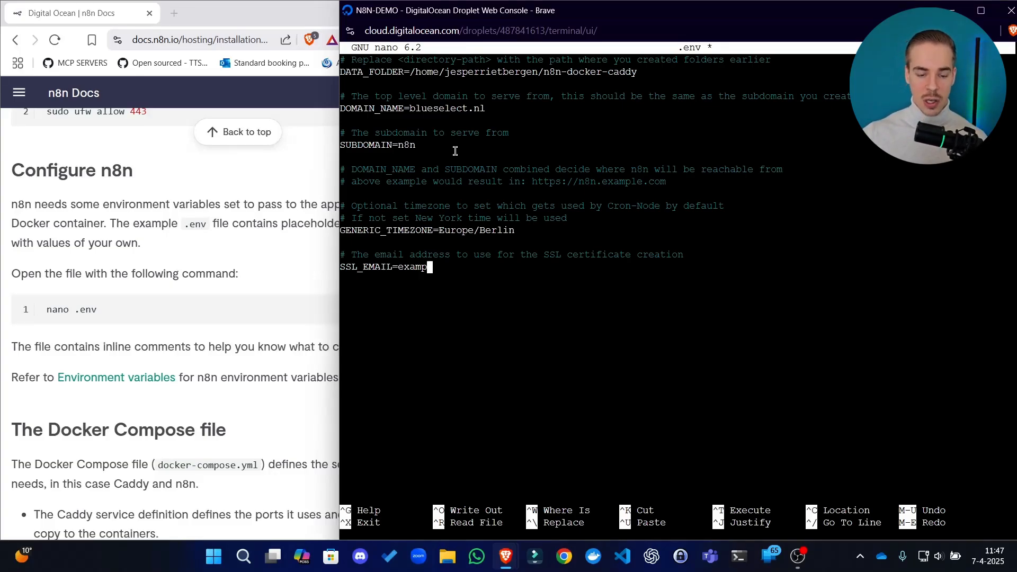
key(BackSpace)
key(BackSpace)
key(BackSpace)
key(BackSpace)
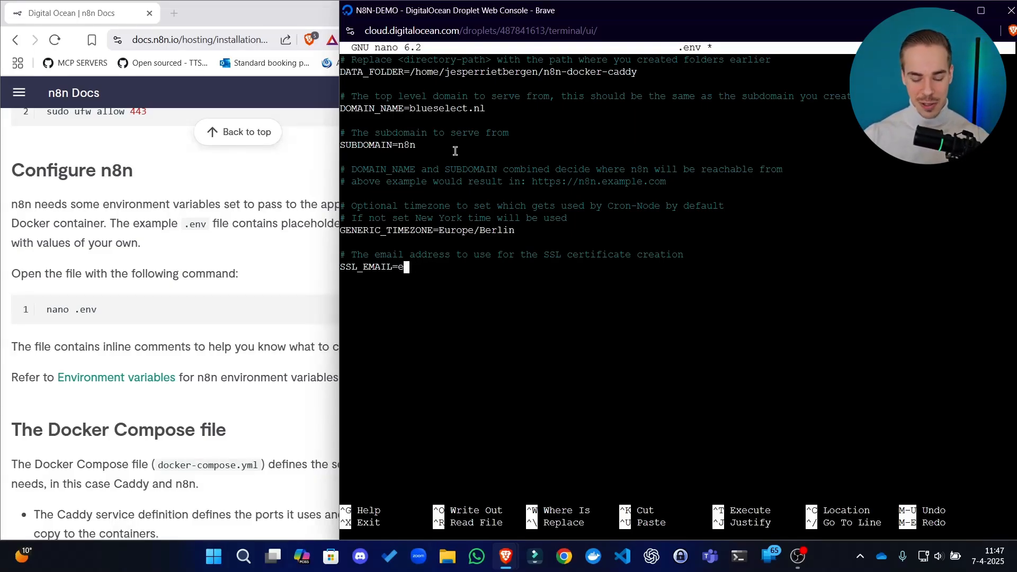
key(BackSpace)
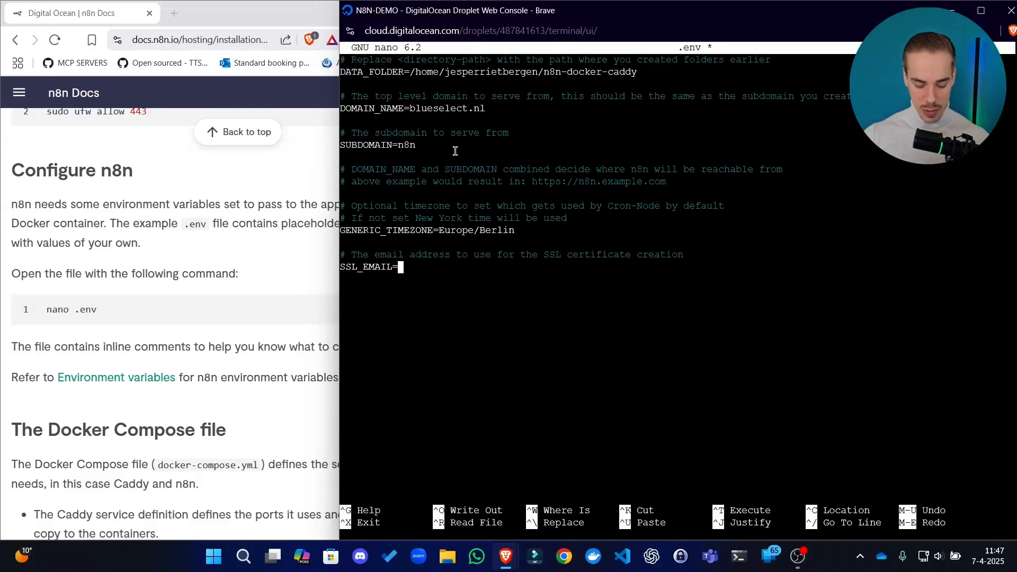
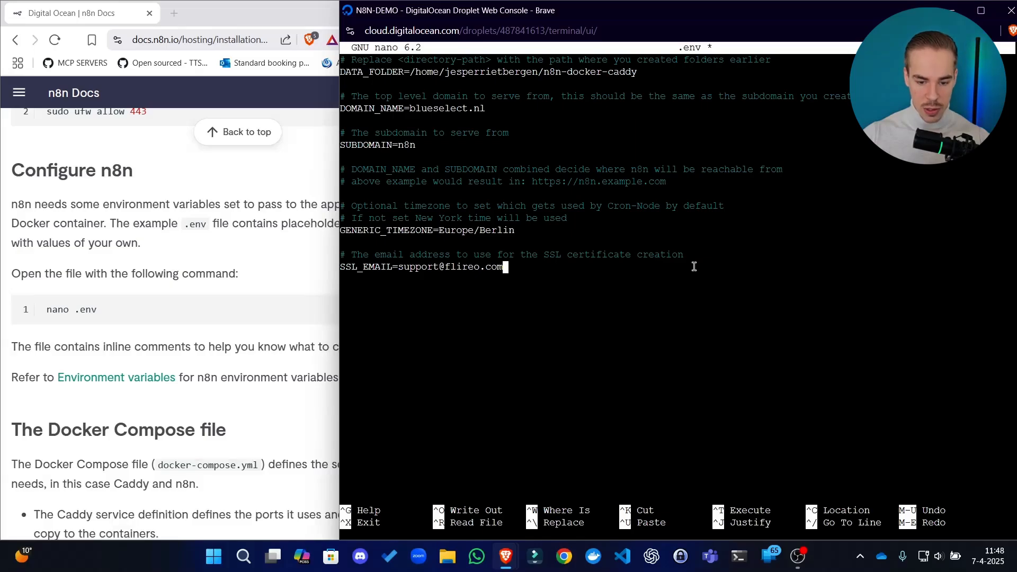
Save the .env file under its existing name and exit nano
key(ctrl+o)
key(Return)
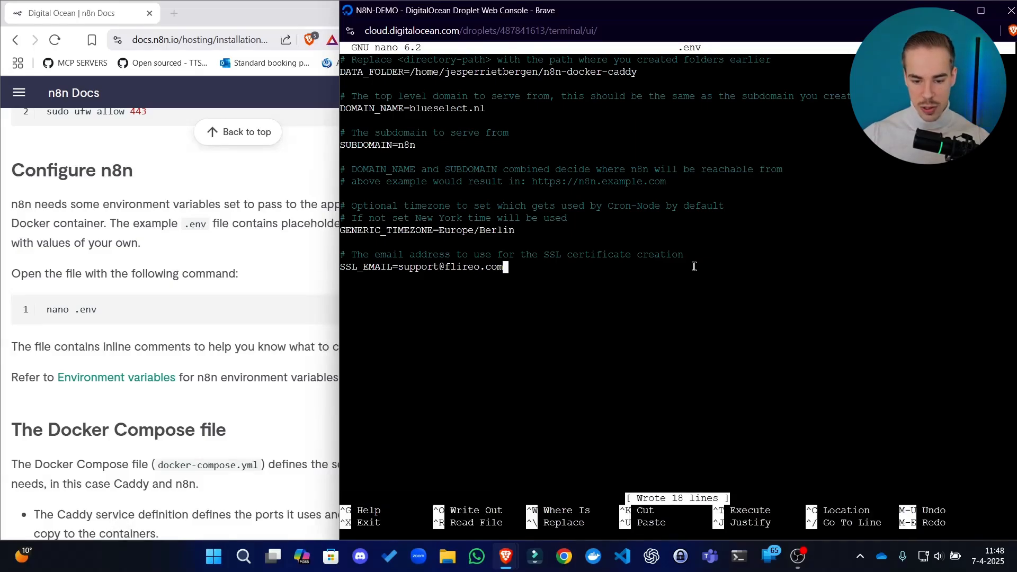
key(ctrl+x)
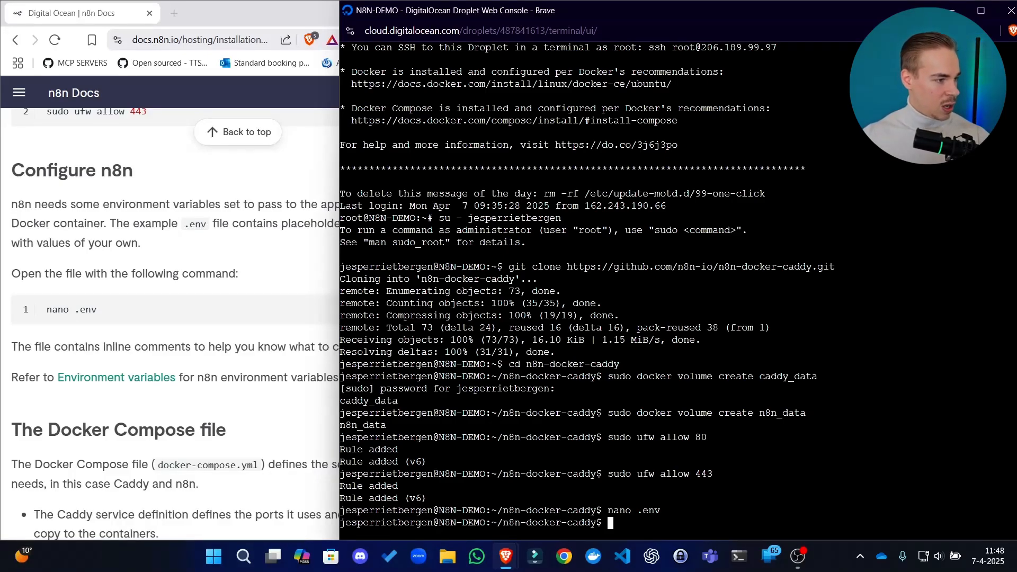
Copy the nano docker-compose.yml command from the guide's Docker Compose file section and run it in the console
click(202, 265)
scroll(193, 276, down, 2)
scroll(193, 276, down, 2)
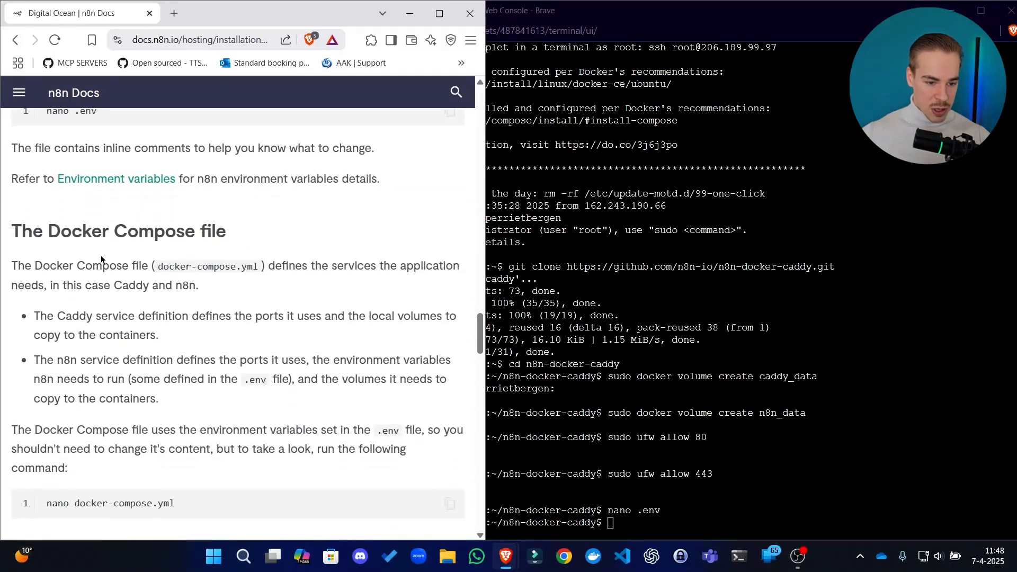
scroll(239, 231, down, 1)
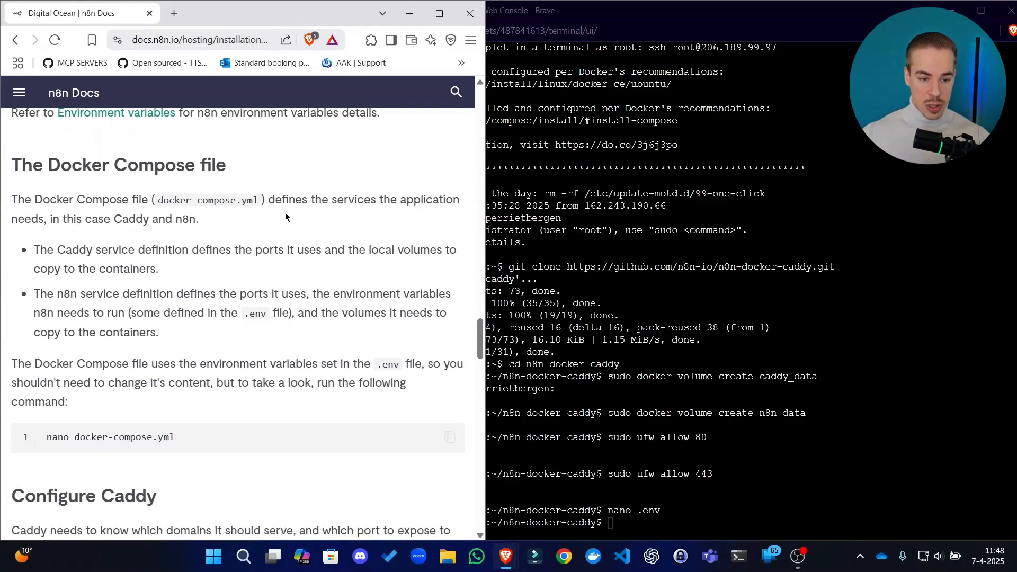
scroll(281, 286, down, 2)
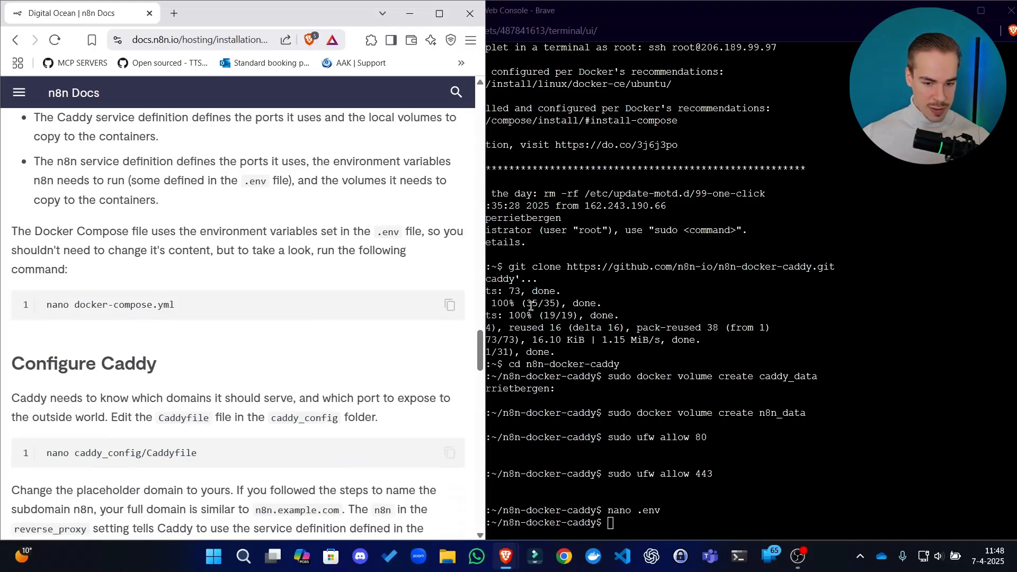
click(451, 305)
click(689, 386)
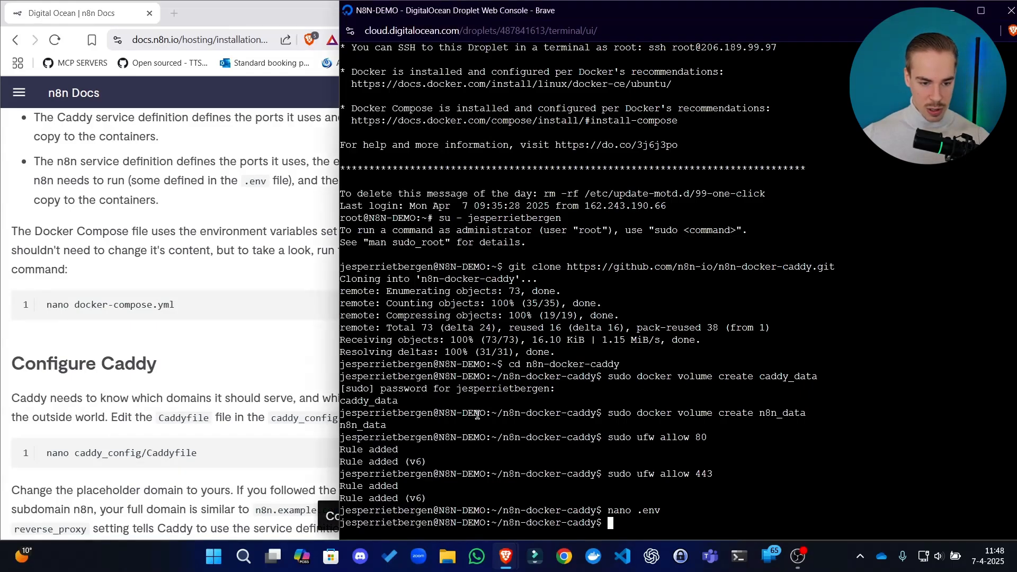
right_click(477, 415)
click(572, 277)
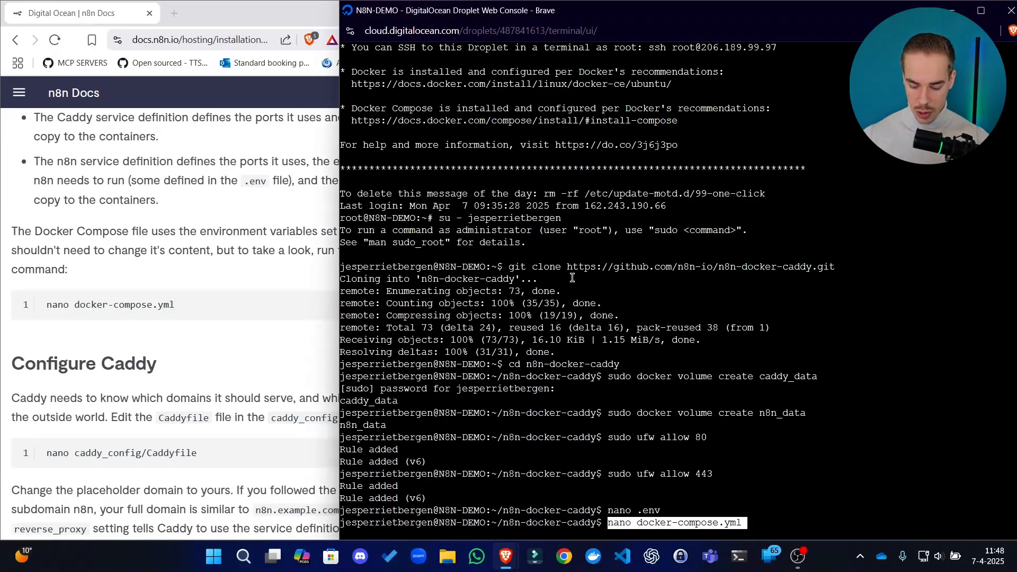
key(Return)
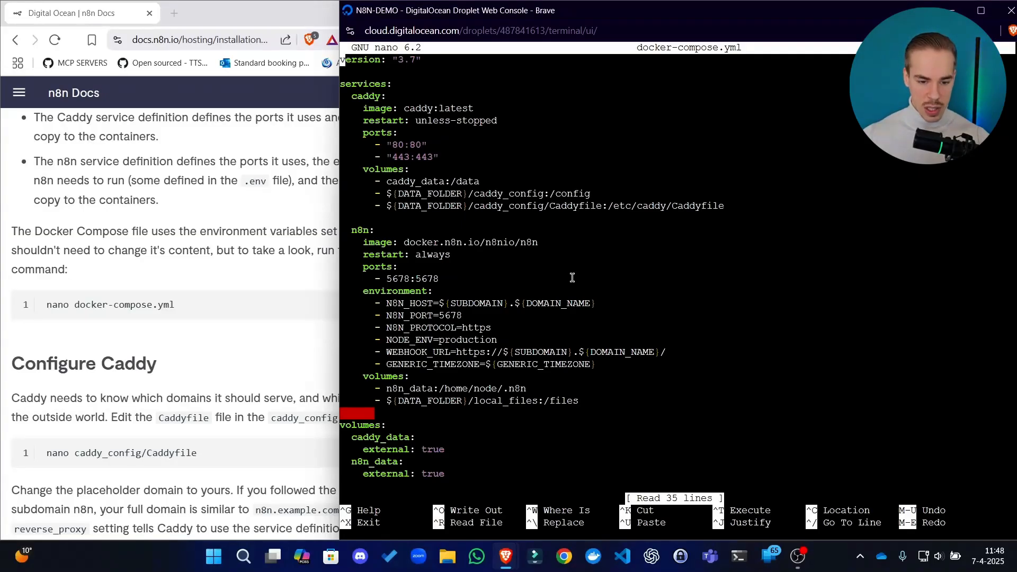
Look through docker-compose.yml and read the guide's Docker Compose file and Configure Caddy sections to check whether the file needs changes
key(Down)
key(Down)
key(Down)
key(Down)
key(Down)
key(Down)
key(Down)
key(Down)
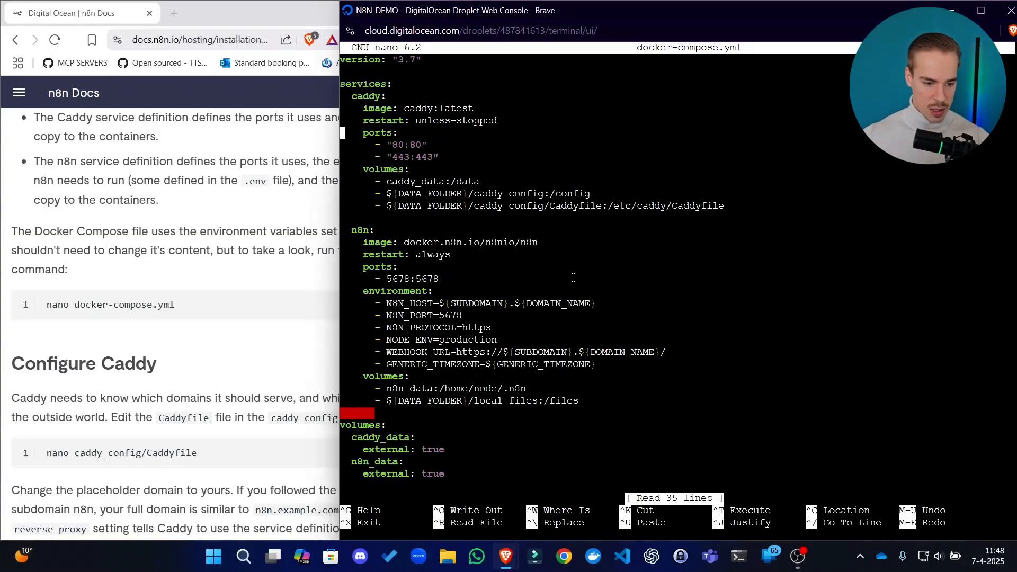
click(320, 354)
scroll(258, 353, down, 4)
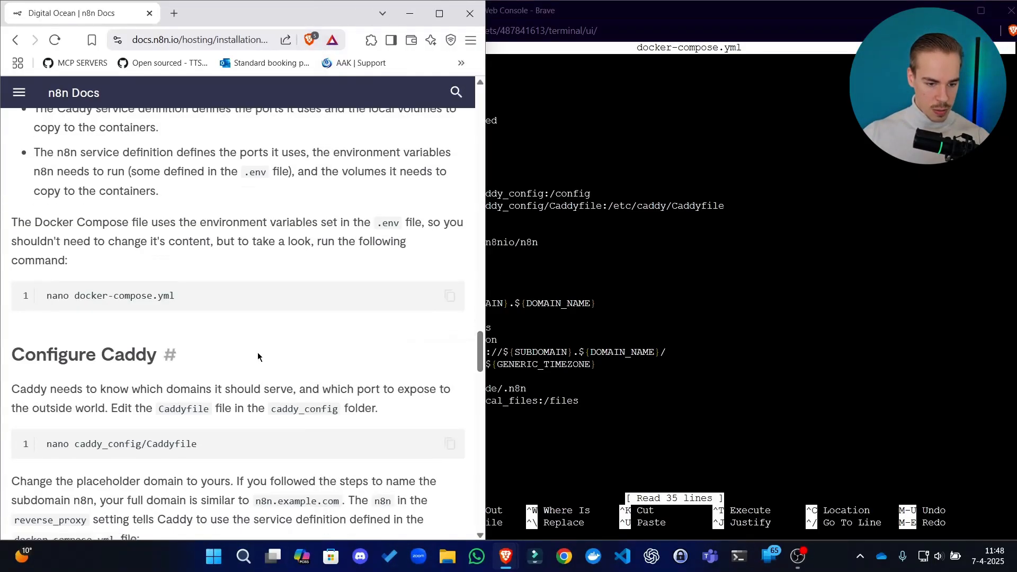
drag(156, 199, 262, 200)
click(299, 201)
scroll(364, 183, up, 1)
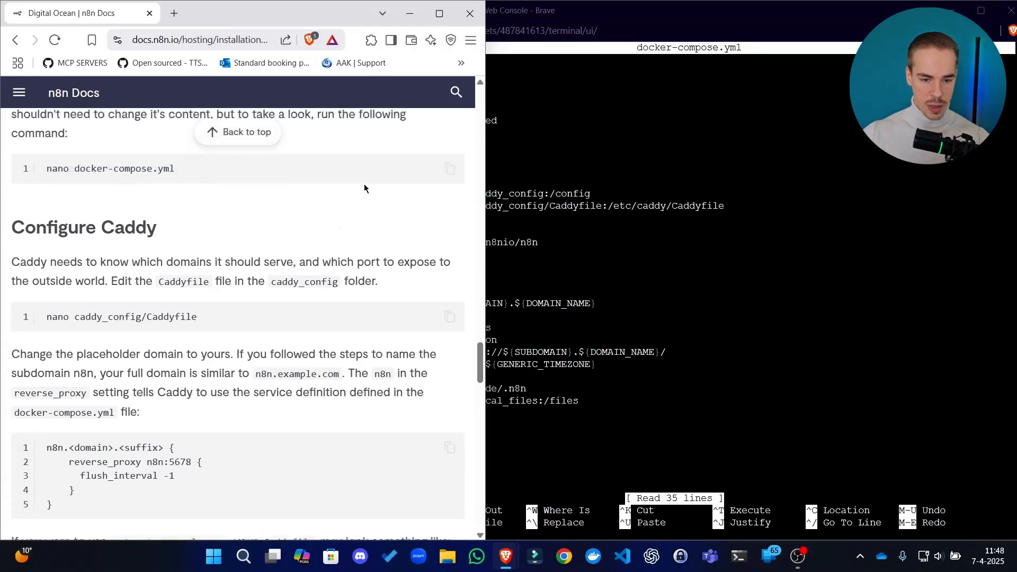
scroll(345, 228, up, 1)
drag(411, 332, 373, 332)
drag(173, 332, 225, 354)
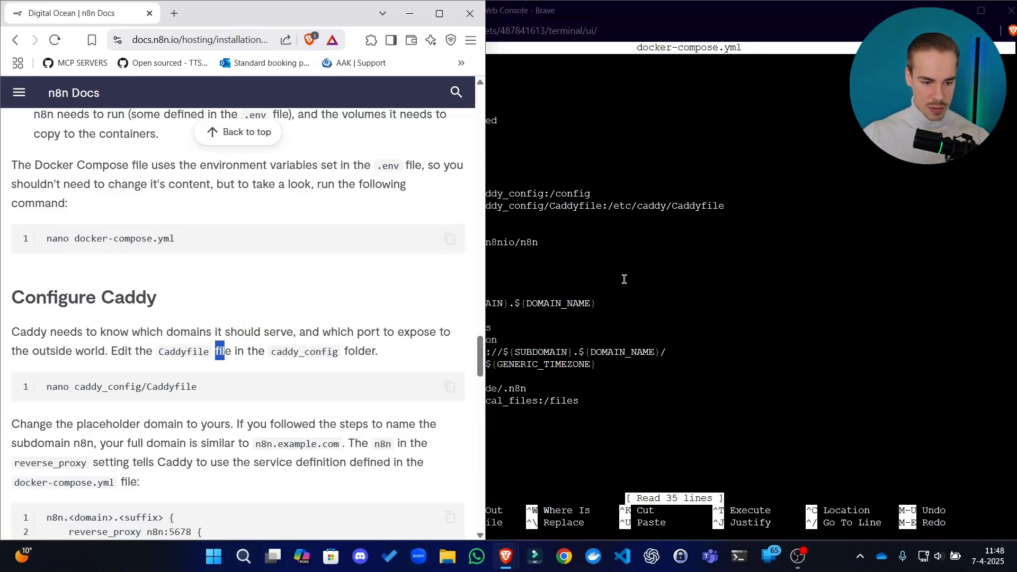
drag(109, 165, 183, 165)
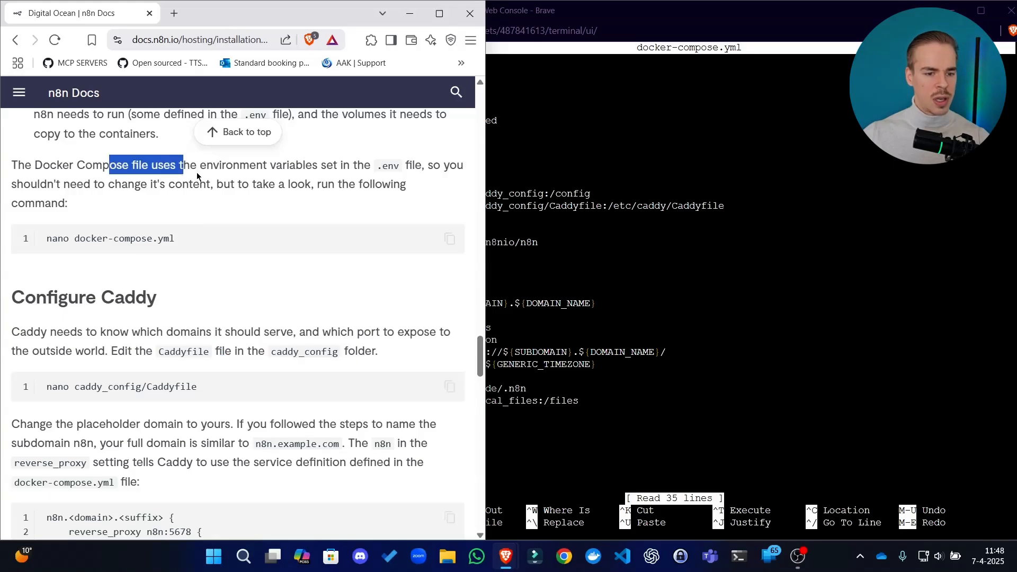
scroll(228, 226, up, 1)
drag(227, 232, 250, 231)
click(573, 239)
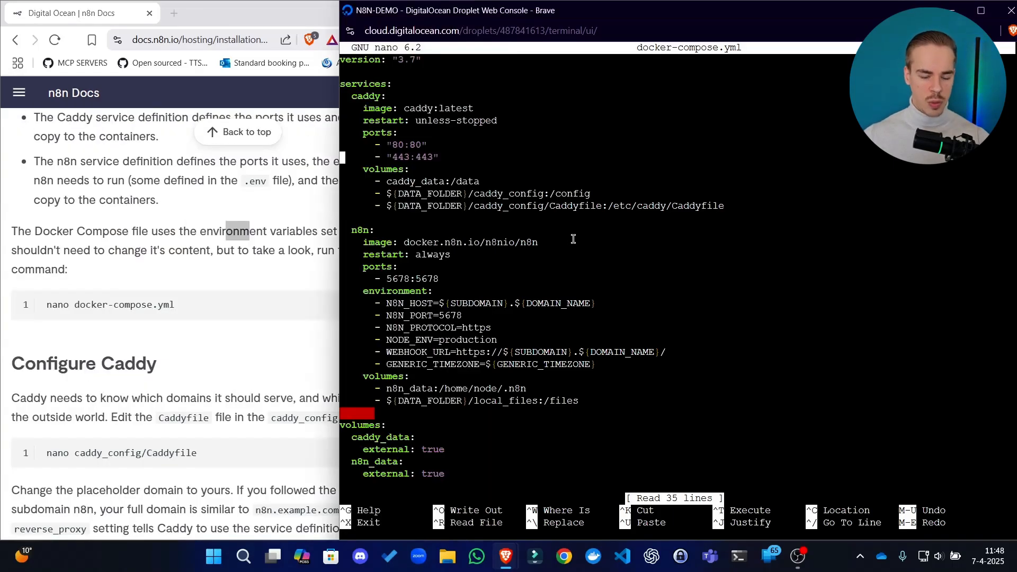
Review the caddy service's ports and volumes in docker-compose.yml, down to the start of the n8n service
key(Down)
key(Down)
key(Down)
key(Down)
key(Down)
key(Down)
key(Down)
key(Down)
key(Down)
key(Down)
key(Down)
key(Down)
key(Down)
key(Down)
key(Down)
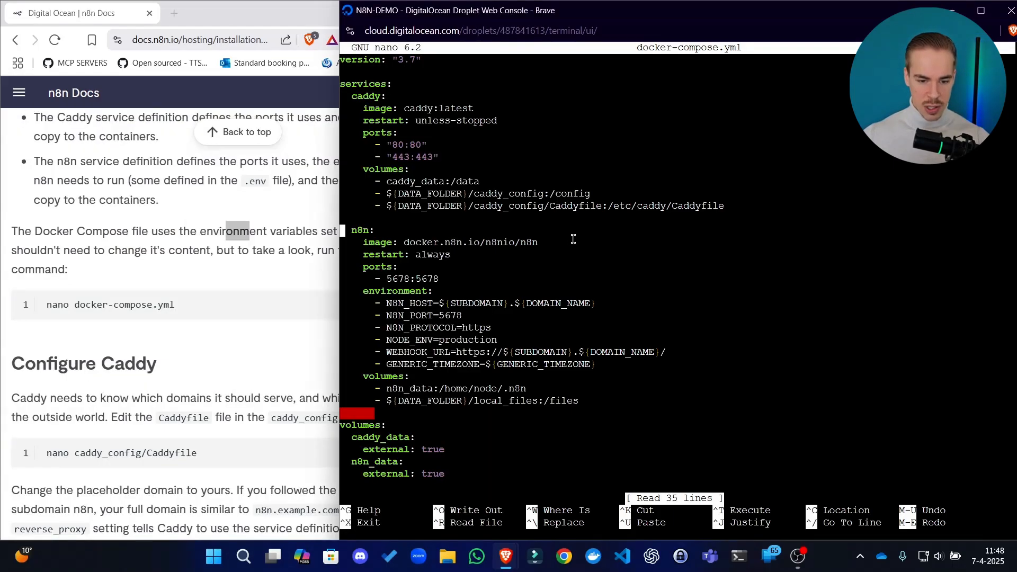
key(Down)
key(Down)
key(Down)
key(Down)
key(Down)
key(Down)
key(Down)
key(Down)
key(Down)
key(Down)
key(Down)
key(Down)
key(Up)
key(Up)
key(Up)
key(Up)
key(Up)
key(Up)
key(Up)
key(Up)
key(Up)
key(Up)
key(Up)
key(Up)
key(Up)
key(Up)
key(Left)
key(Up)
key(Up)
key(Up)
key(Up)
key(Up)
key(Up)
key(Up)
key(Up)
key(Up)
key(Up)
key(Down)
key(Left)
key(Left)
key(Left)
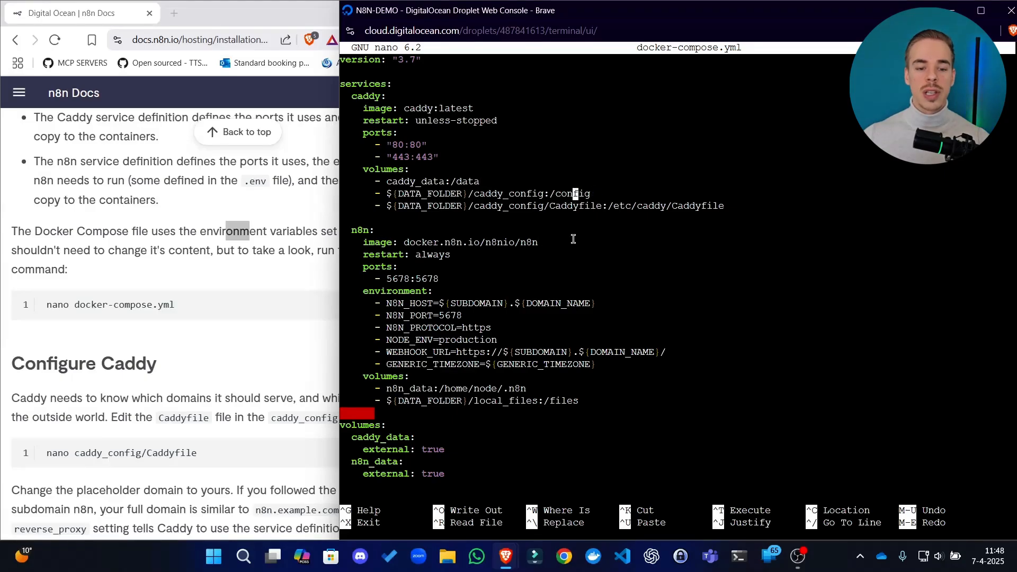
key(Left)
key(Left)
key(Left)
key(Left)
key(Left)
key(Left)
key(Left)
key(Left)
key(Left)
key(Left)
key(Left)
key(Left)
key(Left)
key(Left)
key(Left)
key(Left)
key(Left)
key(Left)
key(Left)
key(Left)
key(Down)
key(Down)
key(Down)
key(Down)
key(Down)
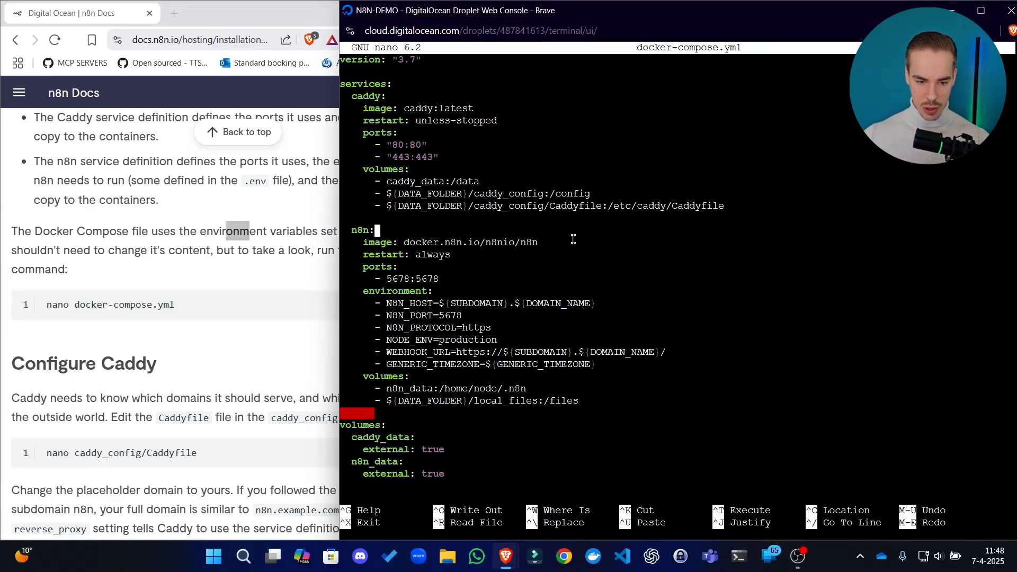
Check how the n8n service's host, webhook URL and timezone entries reference the .env variables in docker-compose.yml, and exit nano
key(Down)
key(Down)
key(Down)
key(Down)
key(Down)
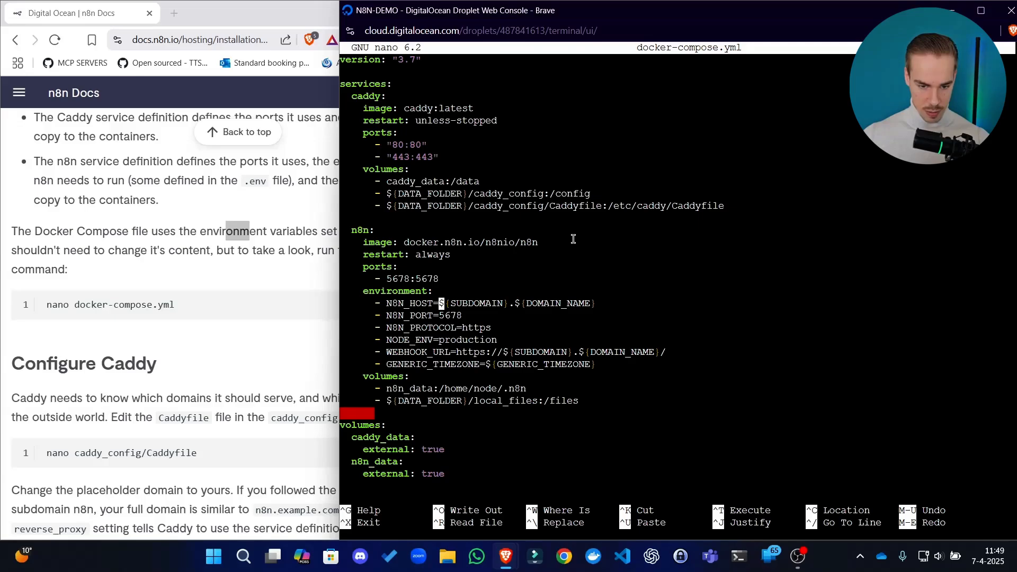
key(Down)
key(Up)
key(Up)
key(Right)
key(Right)
key(Right)
key(Right)
key(Right)
key(Right)
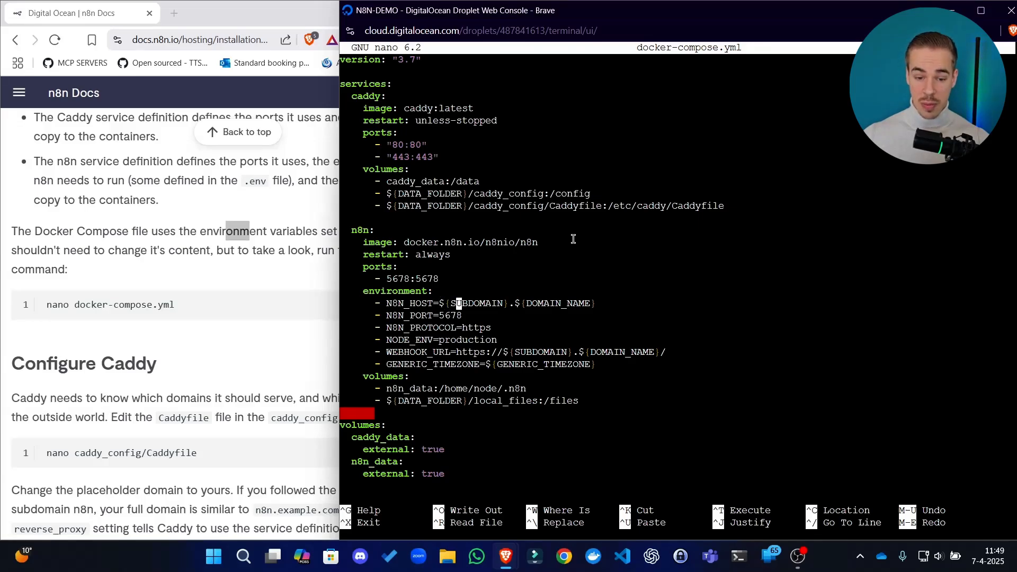
key(Down)
key(Down)
key(Down)
key(Down)
key(Right)
key(Right)
key(Right)
key(Down)
key(Down)
key(Right)
key(Up)
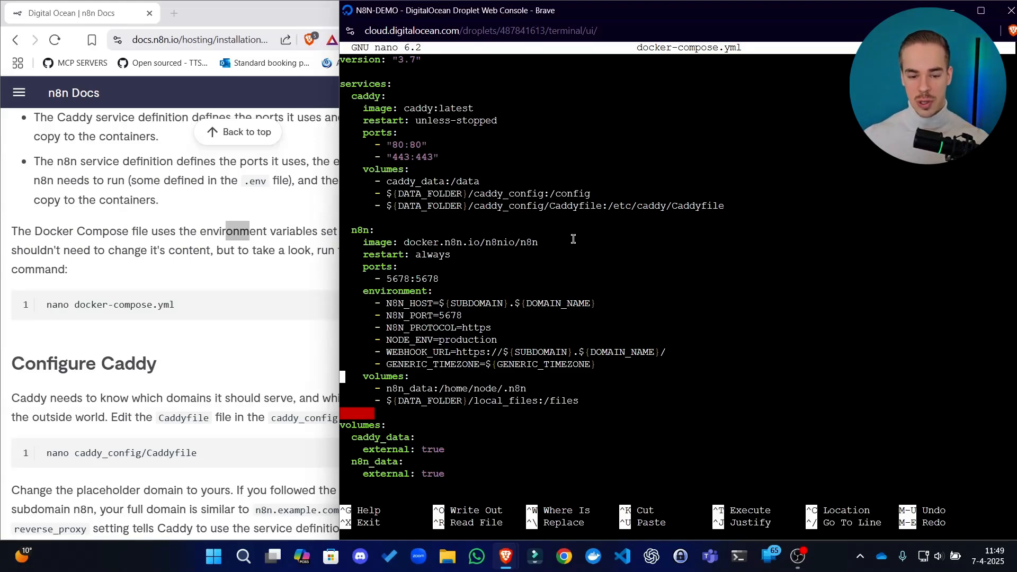
key(Up)
key(Right)
key(Right)
key(Right)
key(Right)
key(Right)
key(Right)
key(Right)
key(Right)
key(Right)
key(Right)
key(Right)
key(Right)
key(Right)
key(Right)
key(Right)
key(Right)
key(Right)
key(Right)
key(Right)
key(Right)
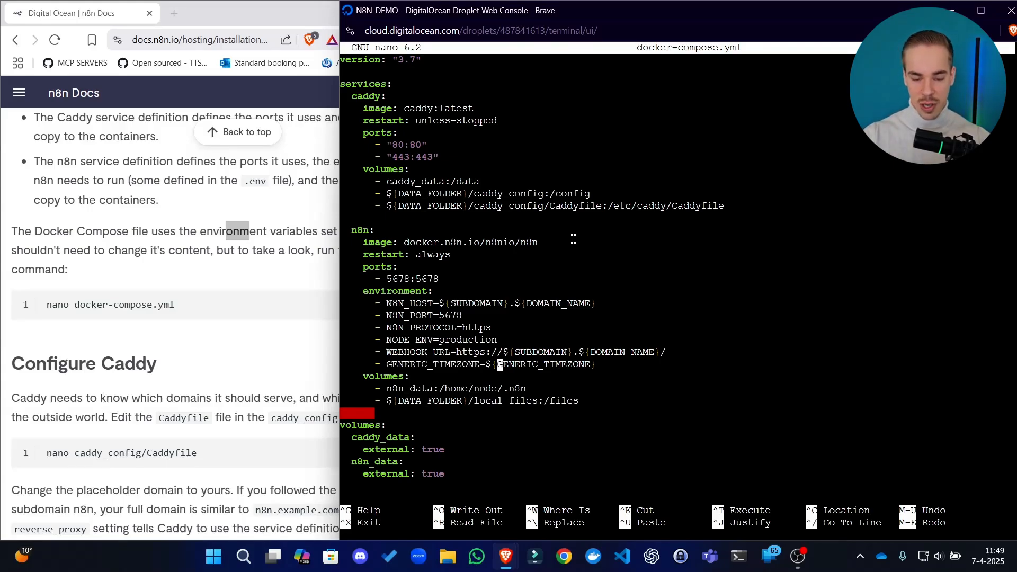
key(Up)
key(Right)
key(Right)
key(Right)
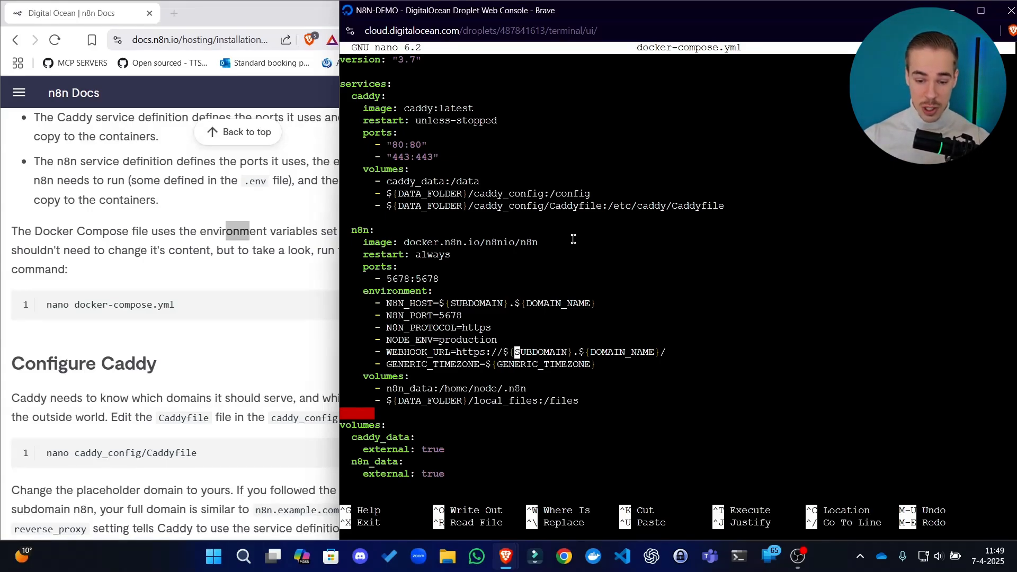
key(ctrl+x)
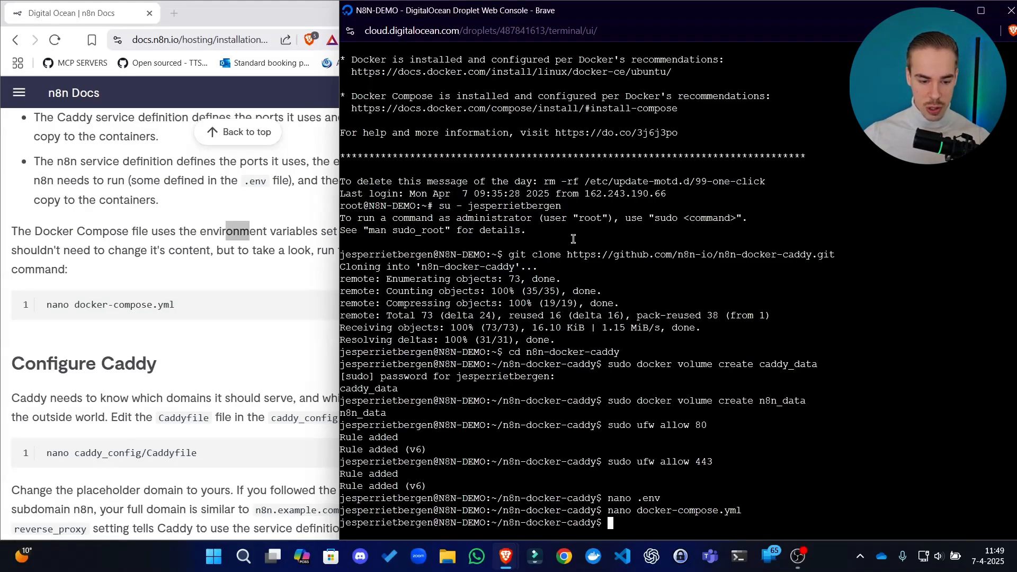
Copy the nano caddy_config/Caddyfile command from the guide's Configure Caddy section and run it in the console
scroll(228, 300, down, 2)
click(228, 300)
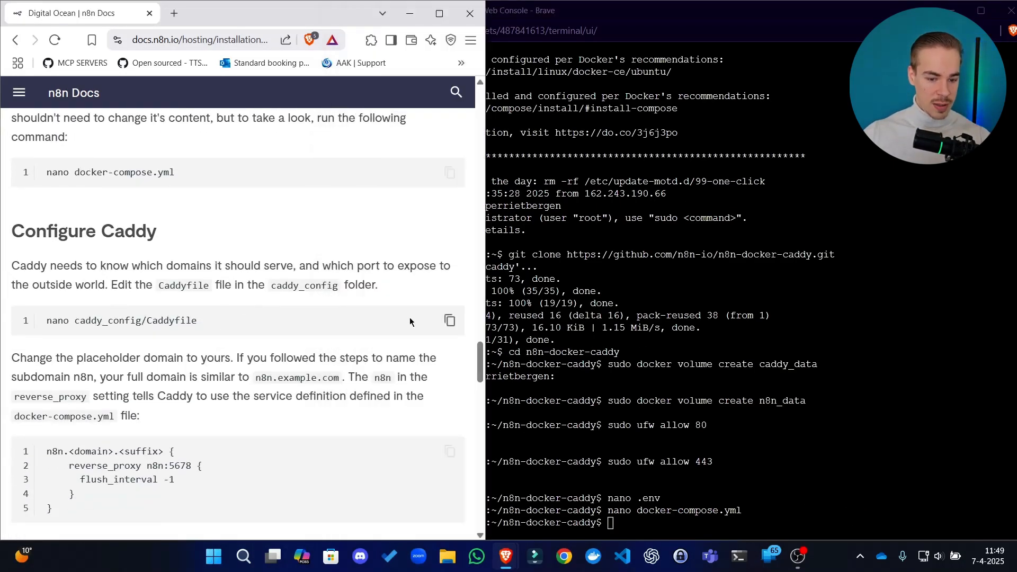
click(449, 320)
click(522, 354)
right_click(674, 122)
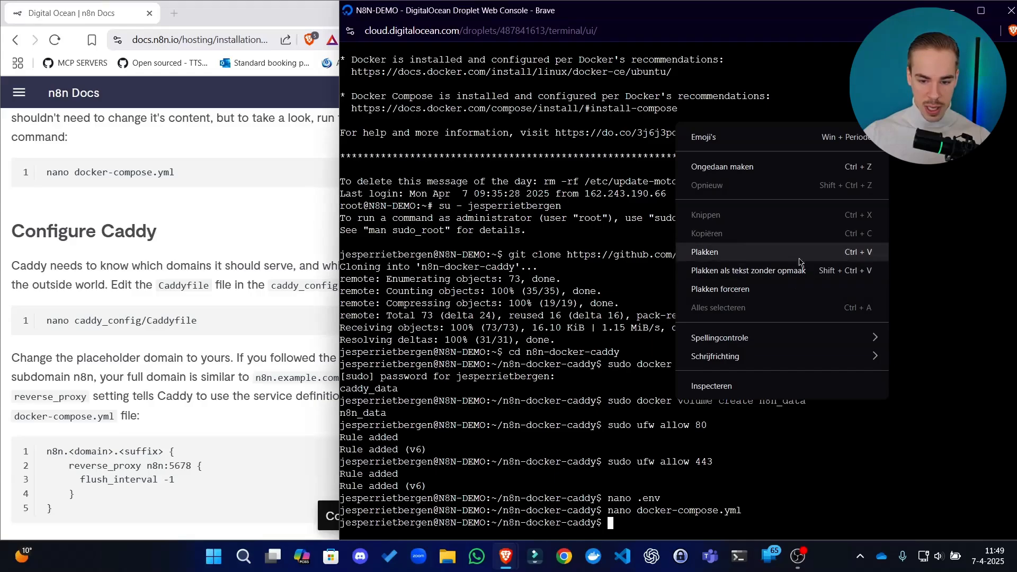
click(770, 266)
key(Return)
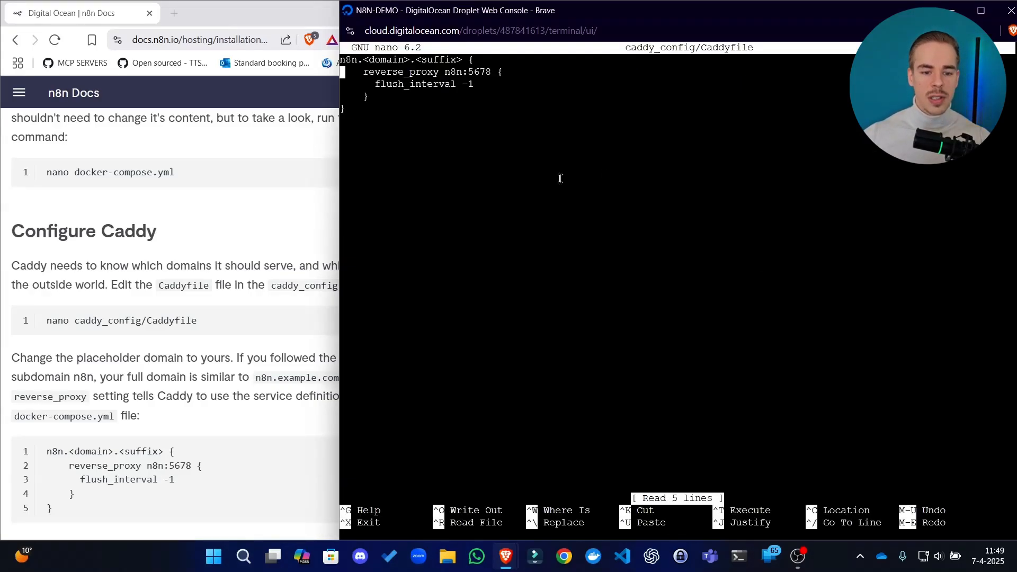
Replace the <domain> placeholder in the Caddyfile's first line with blueselect, removing its angle brackets
key(Right)
key(Right)
key(Right)
key(Right)
key(Right)
key(Right)
key(Right)
key(Right)
key(Right)
key(Right)
key(Right)
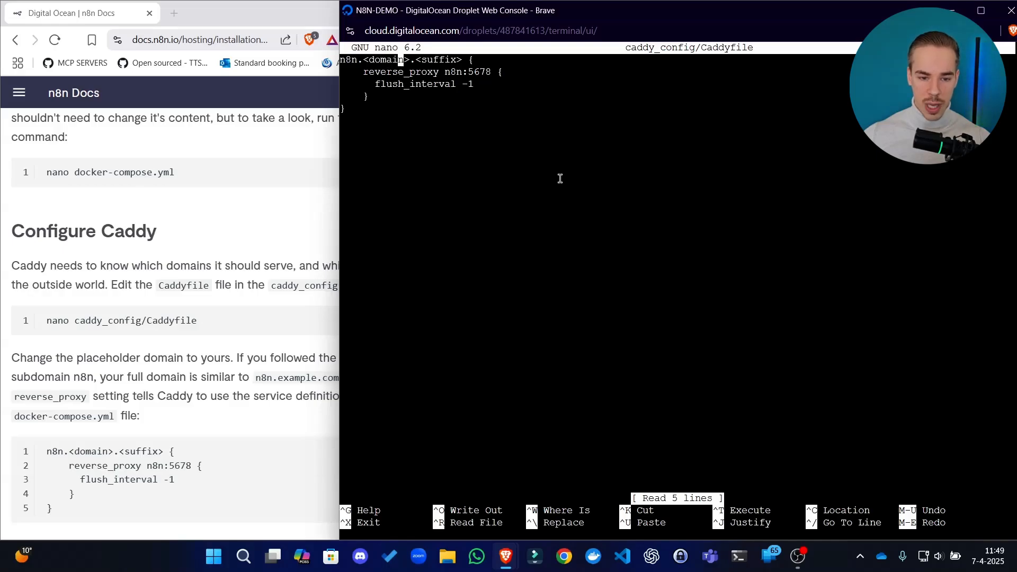
key(Right)
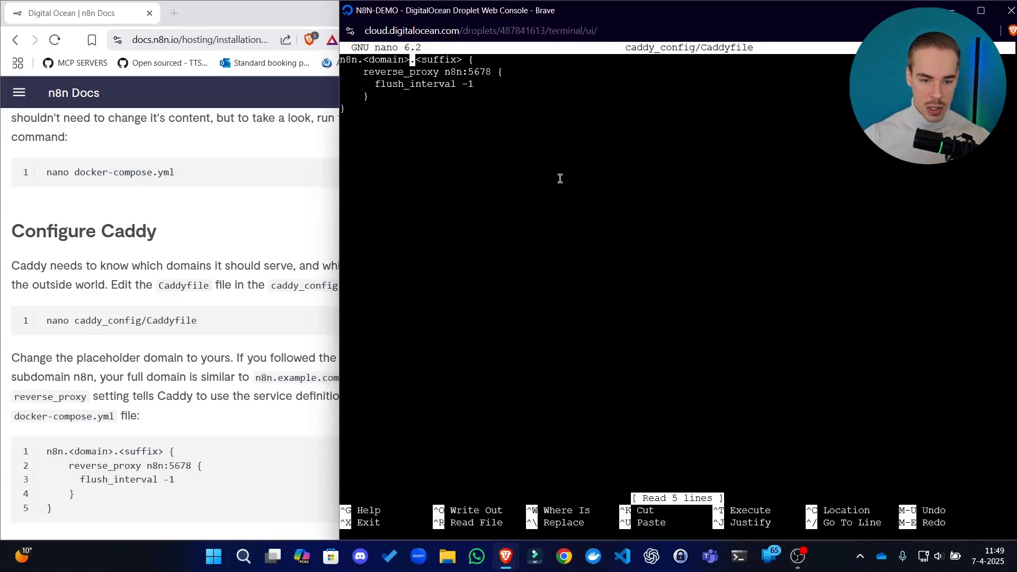
key(BackSpace)
key(BackSpace)
key(BackSpace)
key(BackSpace)
key(BackSpace)
key(BackSpace)
key(BackSpace)
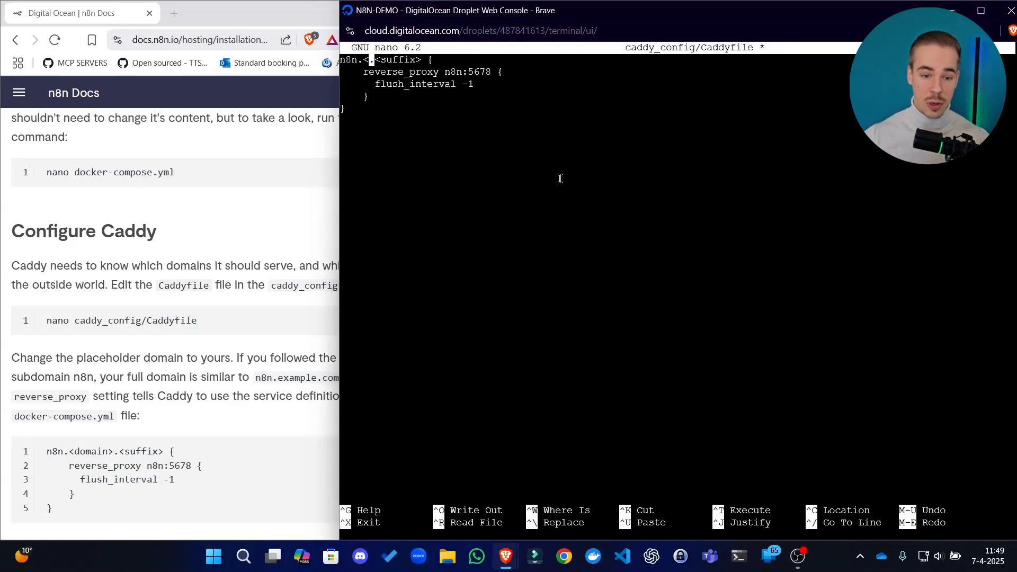
key(Left)
key(Left)
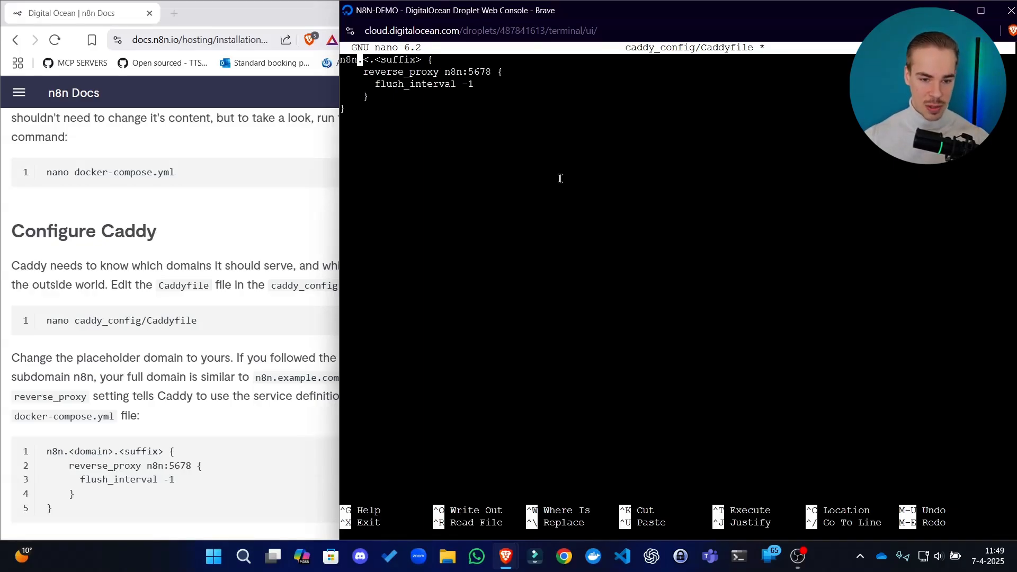
text(bena)
key(BackSpace)
key(BackSpace)
key(BackSpace)
key(BackSpace)
key(Right)
text(blueselect)
key(Right)
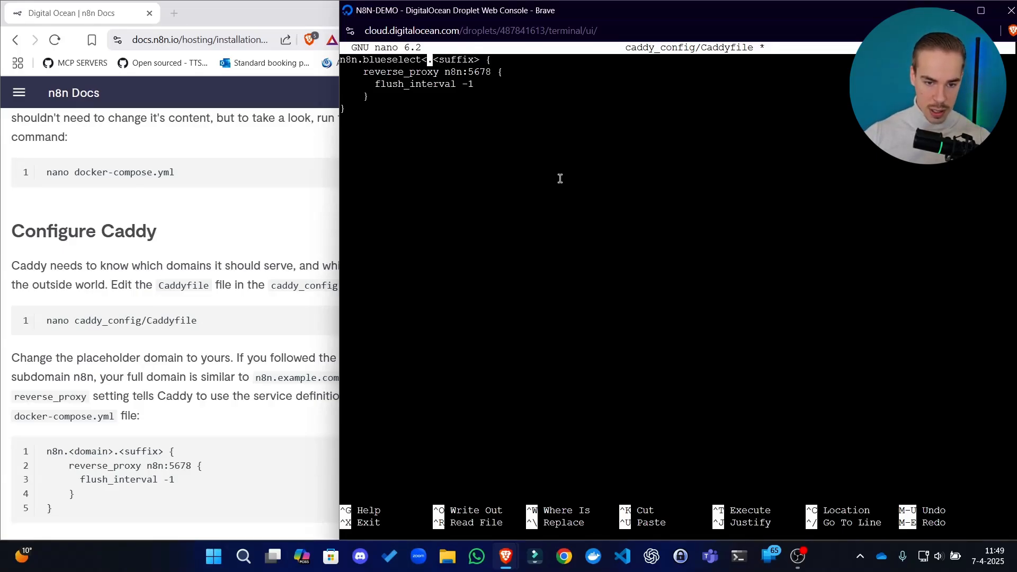
key(BackSpace)
Replace the <suffix> placeholder in the Caddyfile's first line with nl, keeping the opening brace
key(Right)
key(Delete)
key(Delete)
key(Delete)
key(Delete)
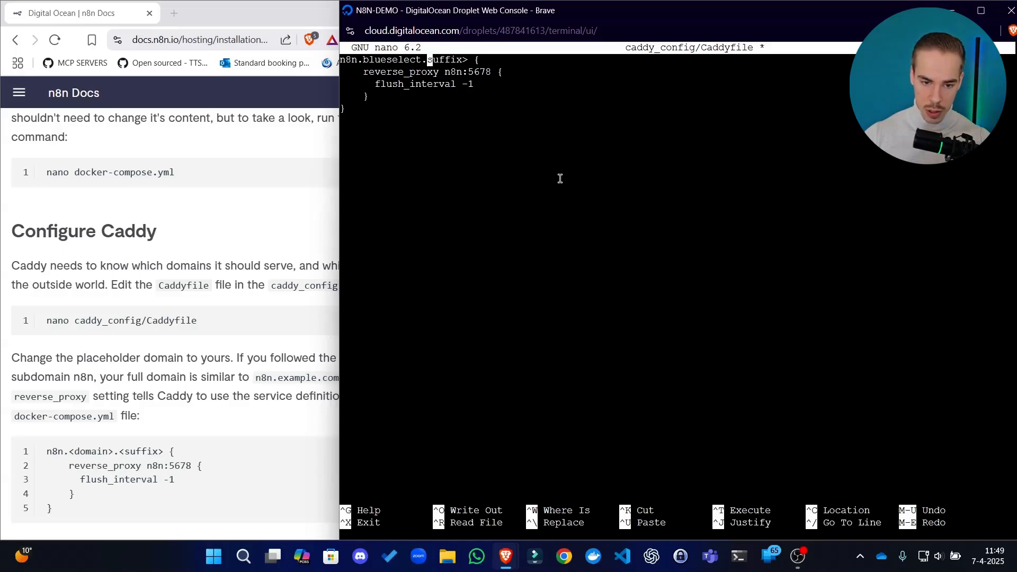
key(Delete)
key(Delete)
key(Delete)
key(Delete)
text(nl)
Go over the Caddyfile's edited domain line and its reverse_proxy block to check them
key(Down)
key(Down)
key(Up)
key(Left)
key(Up)
key(Left)
key(Down)
key(Down)
key(Down)
key(Up)
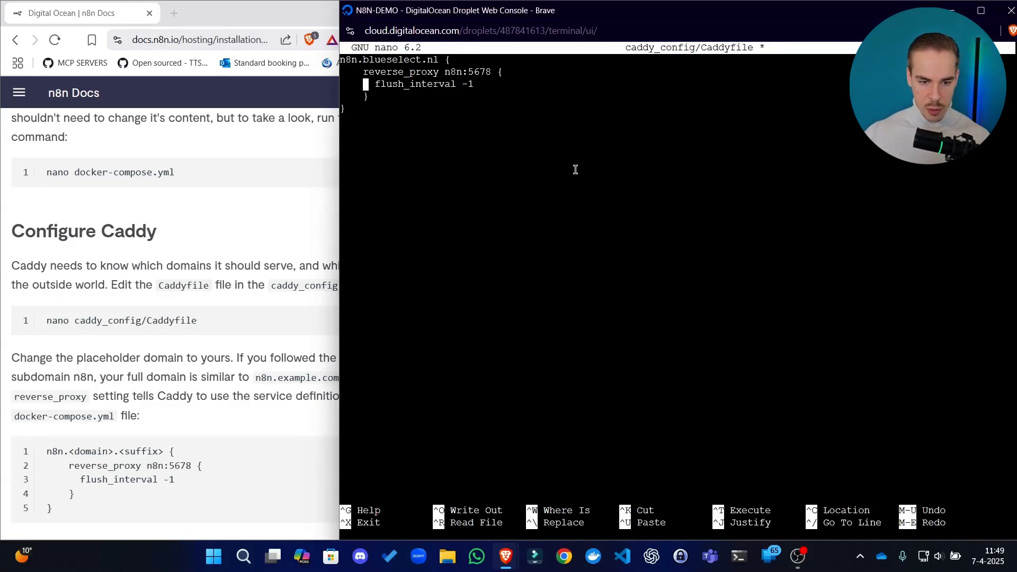
key(Up)
key(Up)
key(Right)
key(Right)
key(Down)
key(Right)
key(Right)
key(Right)
key(Up)
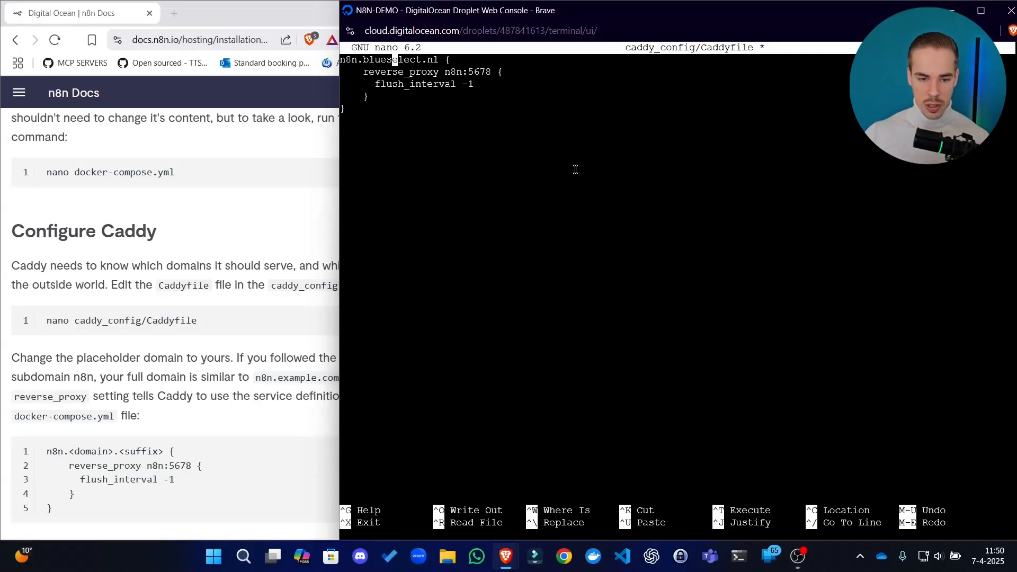
key(Down)
key(Right)
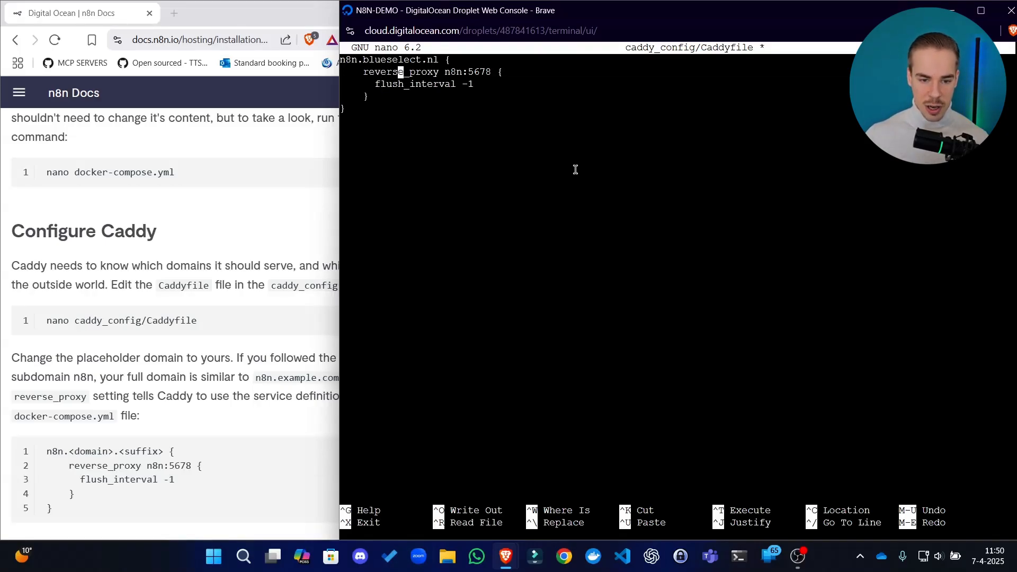
key(Up)
key(Right)
key(Down)
key(Right)
key(Down)
key(Up)
key(Up)
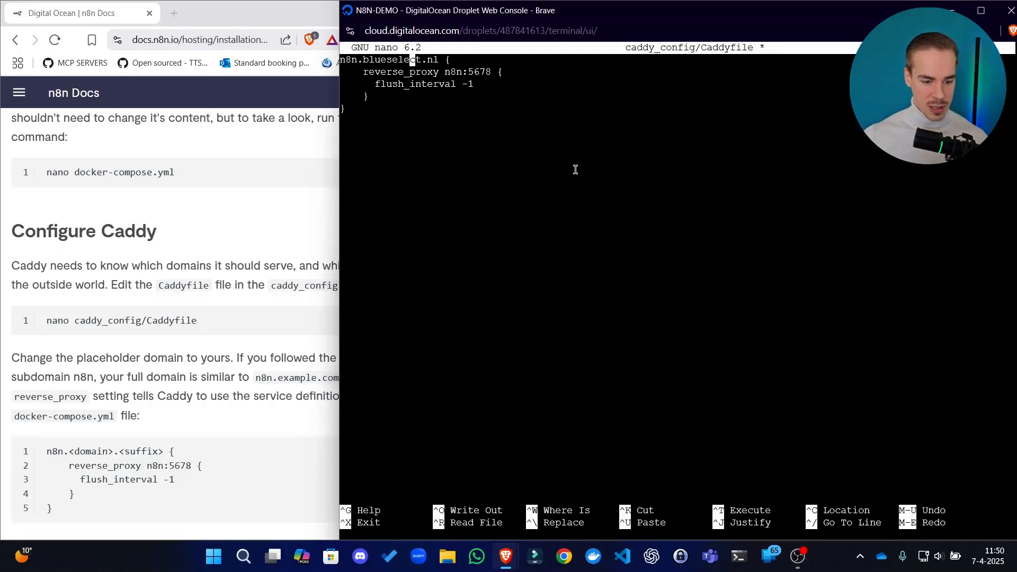
Compare the Caddyfile's domain and reverse_proxy lines with the guide's examples and read on to the Start Docker Compose section
click(240, 198)
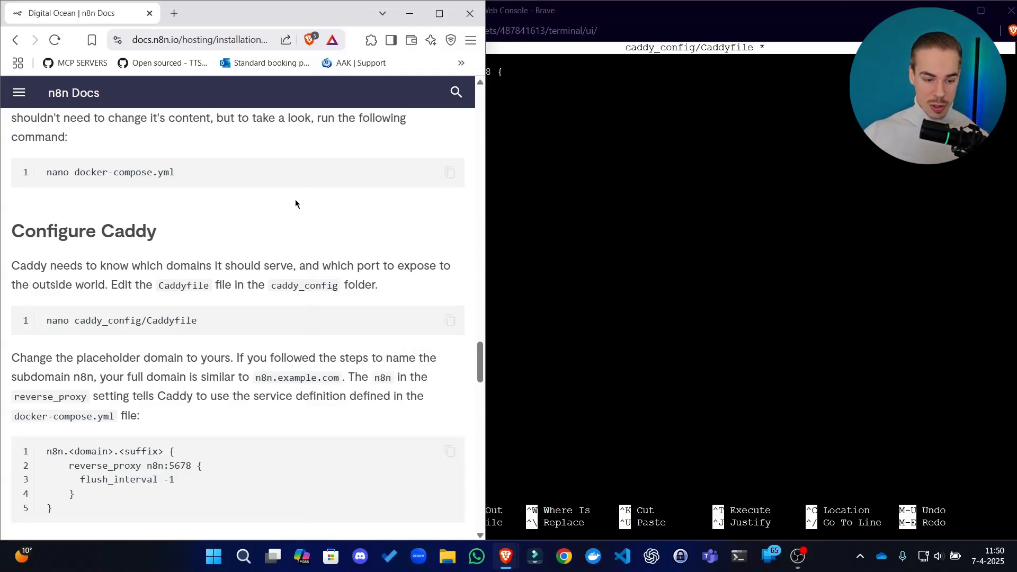
scroll(290, 303, down, 3)
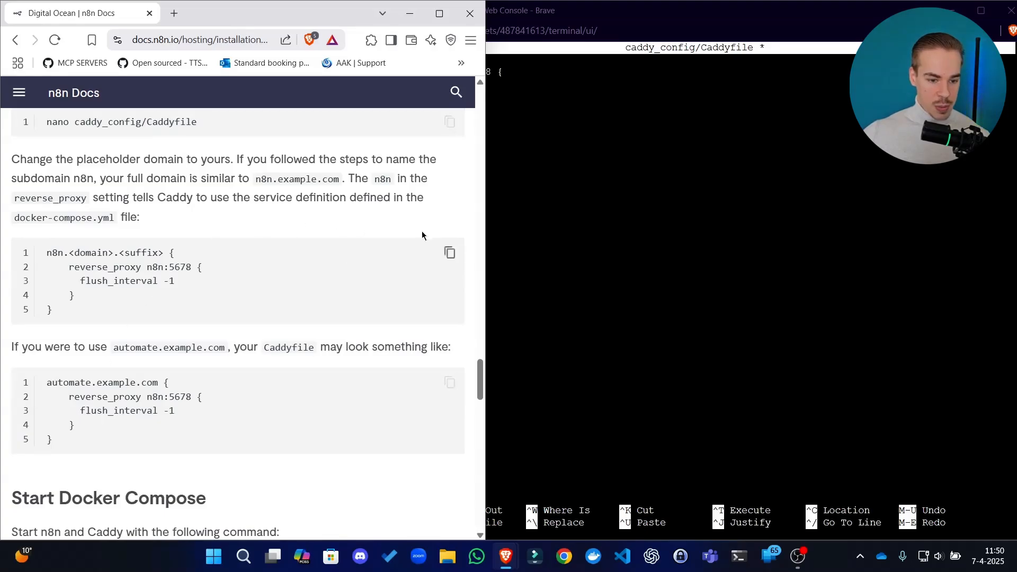
click(764, 329)
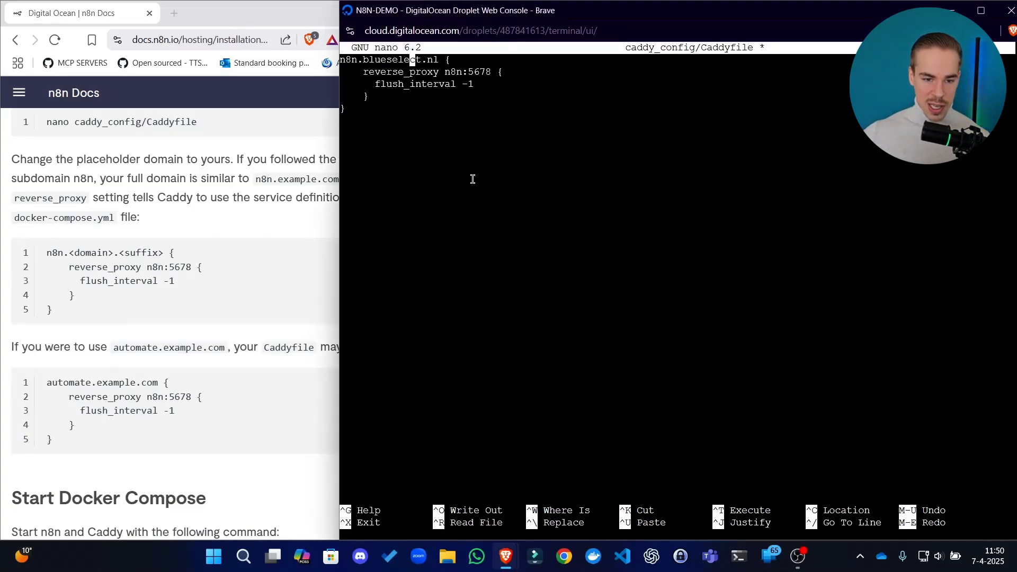
drag(439, 59, 362, 60)
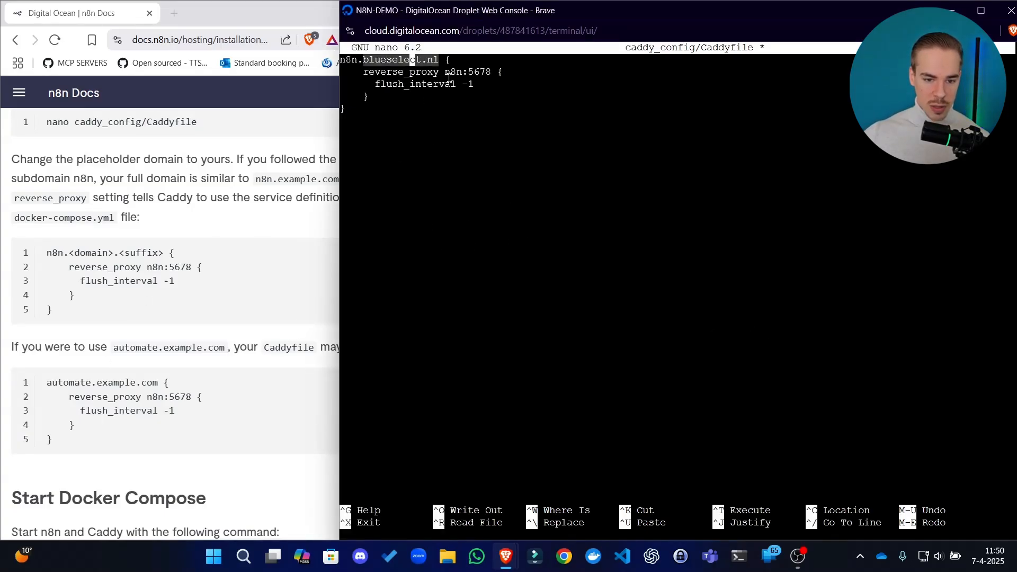
drag(503, 72, 455, 73)
click(491, 70)
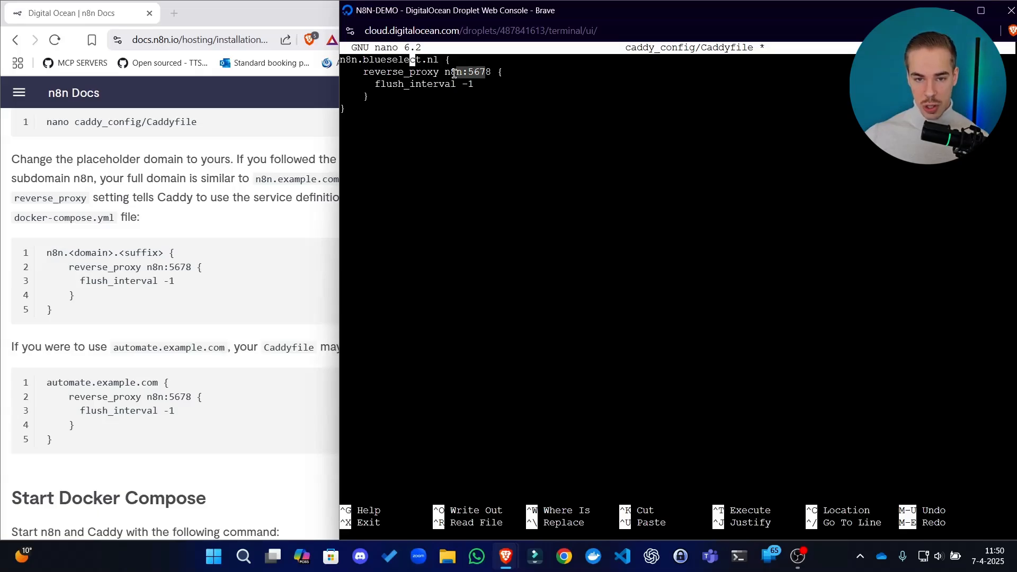
mouse_move(388, 74)
mouse_down()
mouse_move(439, 73)
mouse_move(396, 71)
mouse_up()
click(484, 72)
click(401, 70)
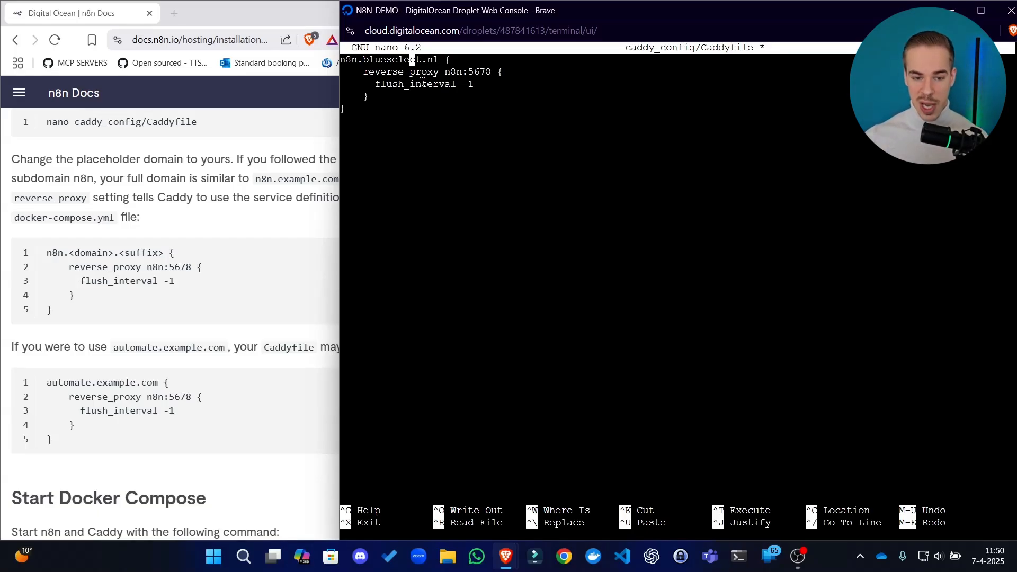
key(Down)
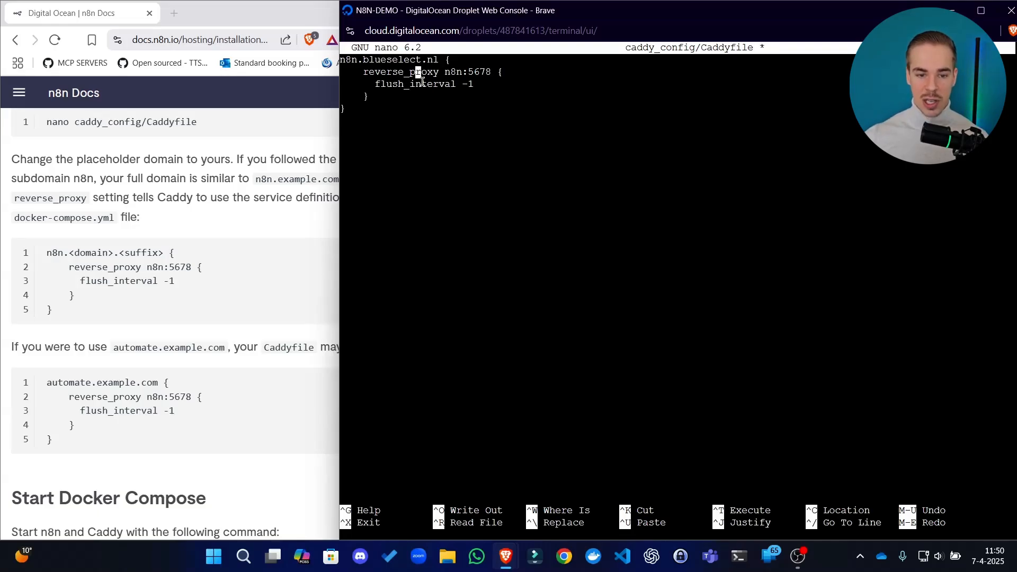
key(Right)
key(Right)
key(Right)
key(Right)
key(Right)
key(Left)
key(Left)
key(Left)
key(Left)
key(Left)
key(Left)
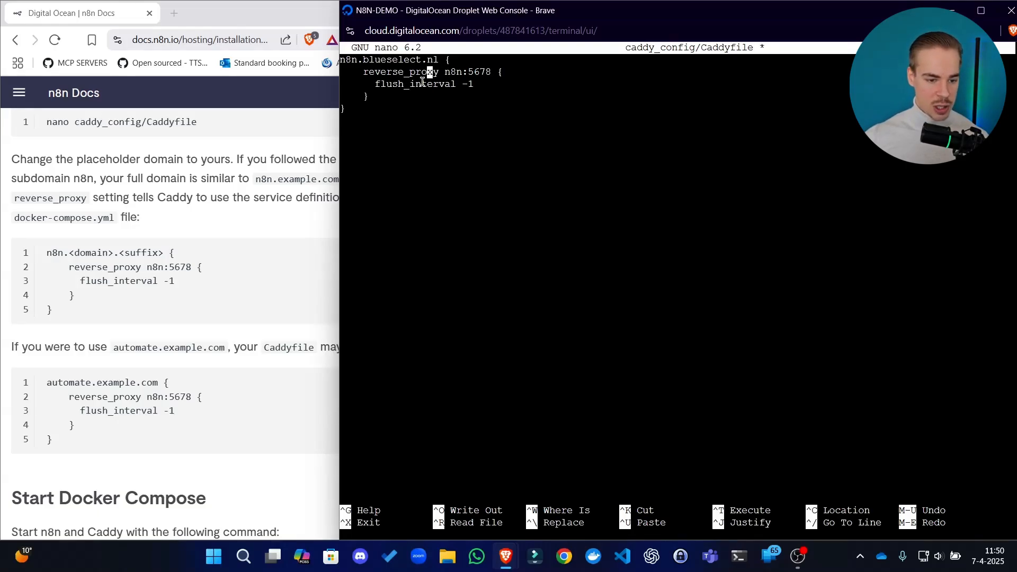
click(167, 264)
scroll(220, 280, down, 2)
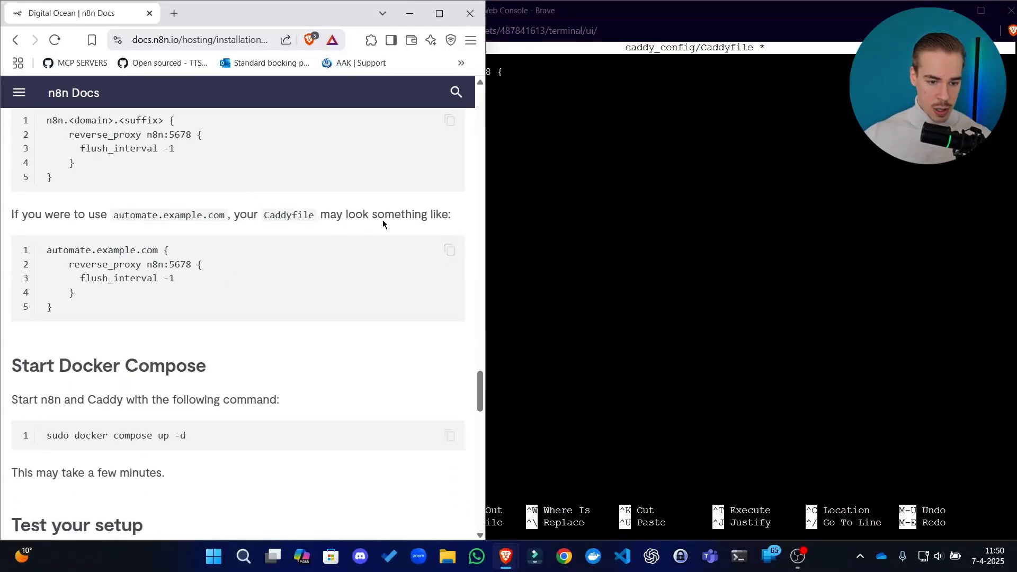
scroll(257, 227, down, 3)
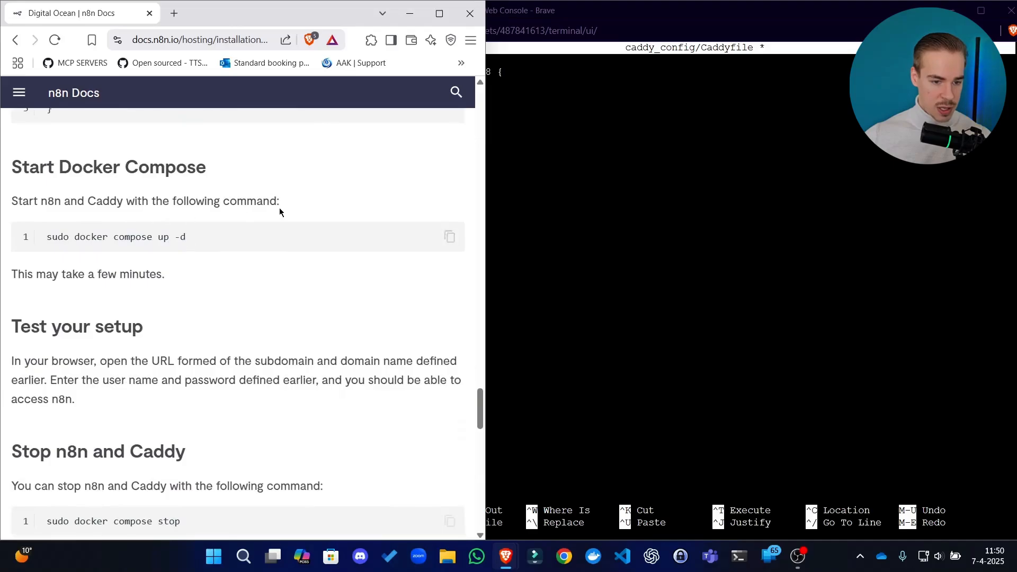
Save the Caddyfile under its existing name and exit nano
click(777, 267)
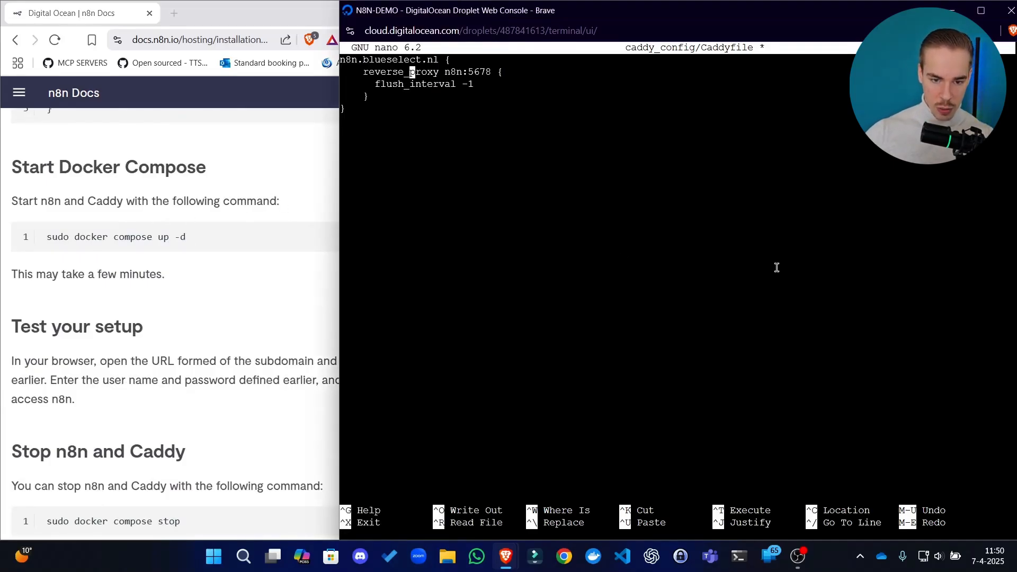
key(ctrl+o)
key(Return)
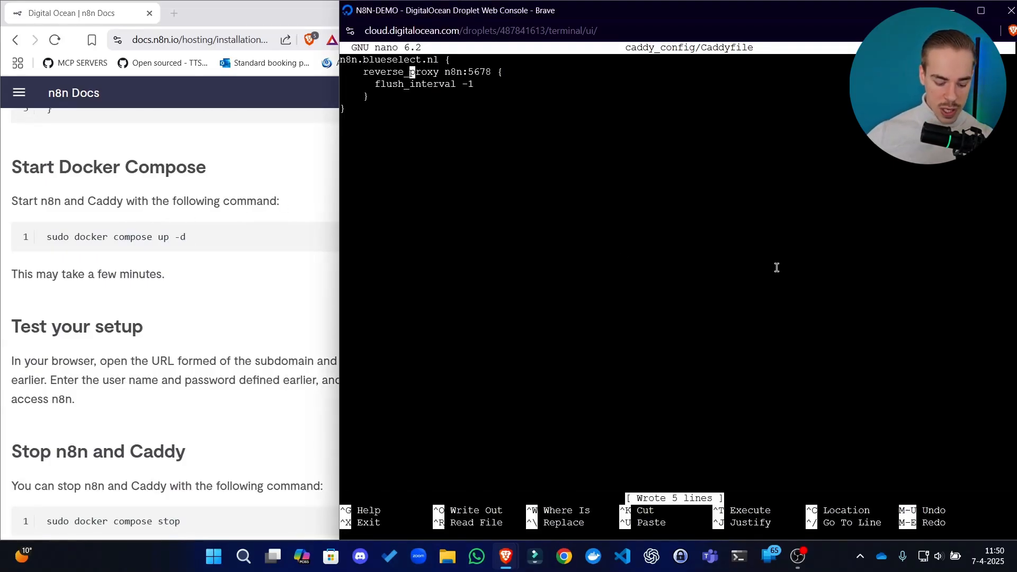
key(ctrl+x)
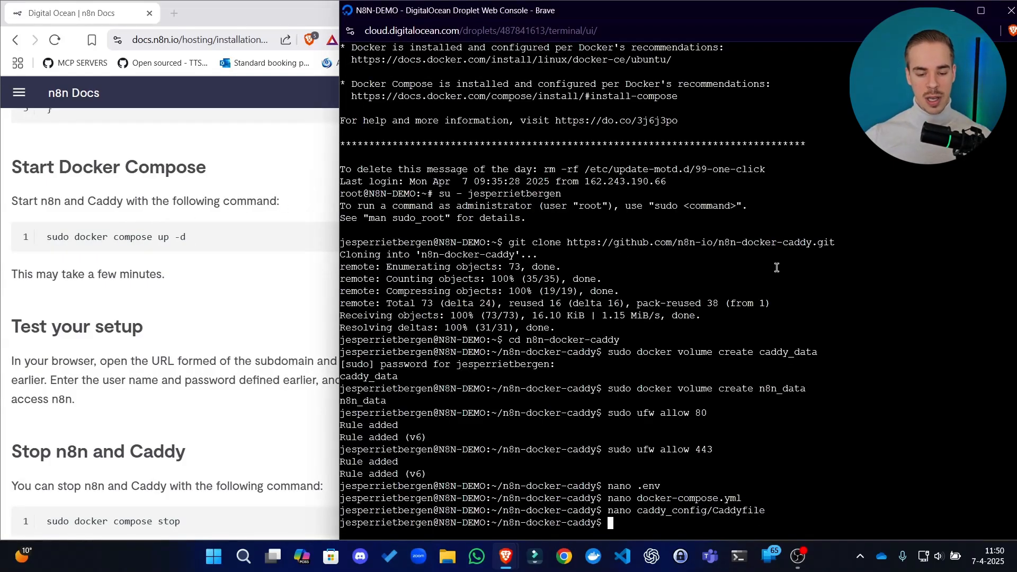
Copy the guide's command sudo docker compose up -d and run it in the Droplet console
scroll(186, 291, down, 3)
click(205, 296)
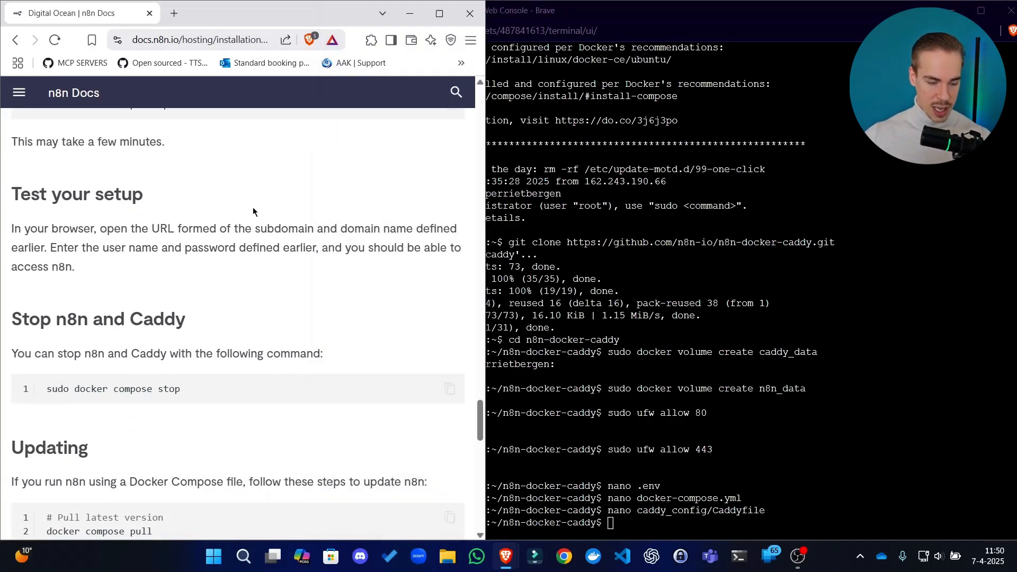
scroll(201, 185, up, 3)
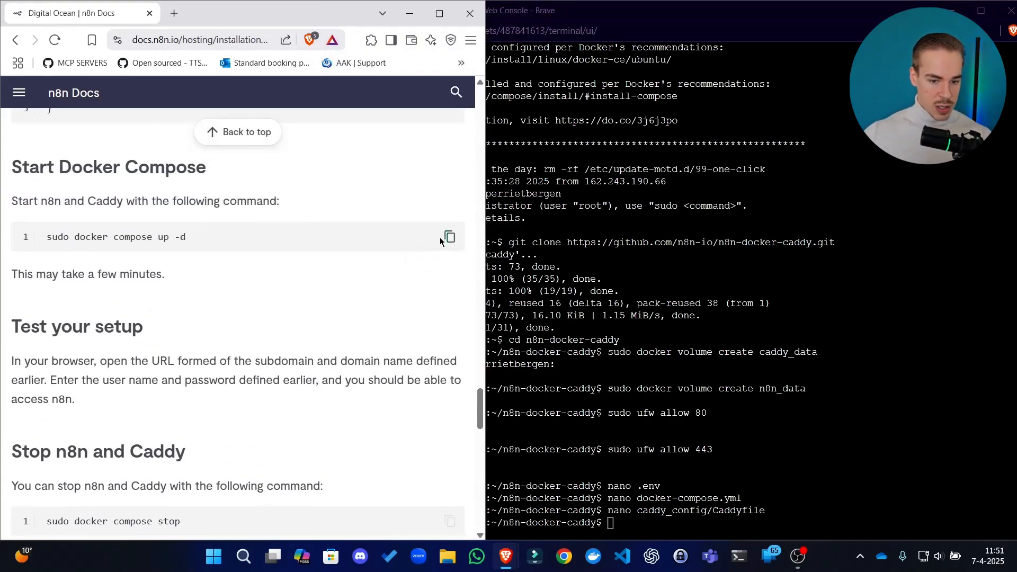
click(451, 236)
click(577, 374)
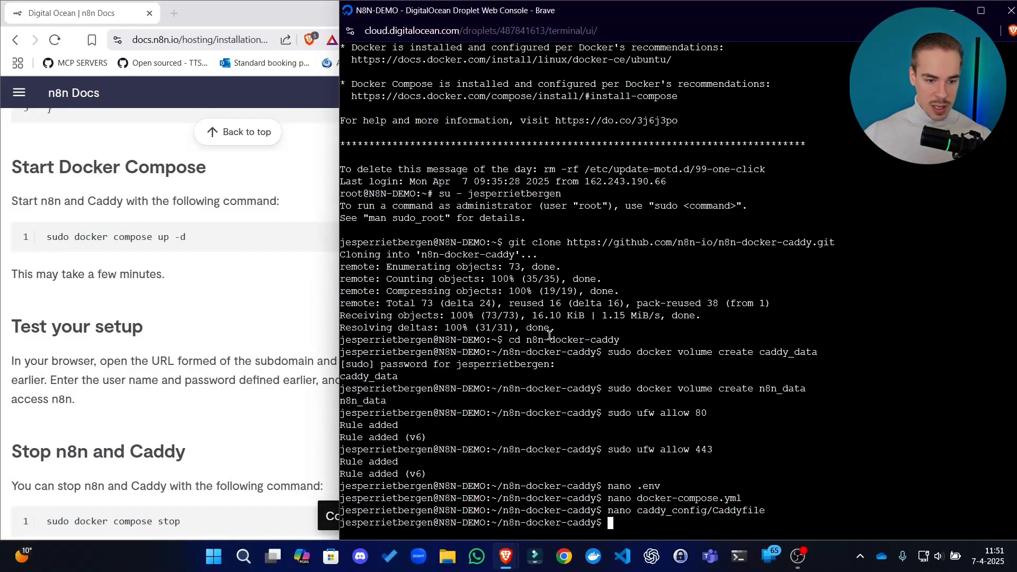
scroll(212, 302, up, 3)
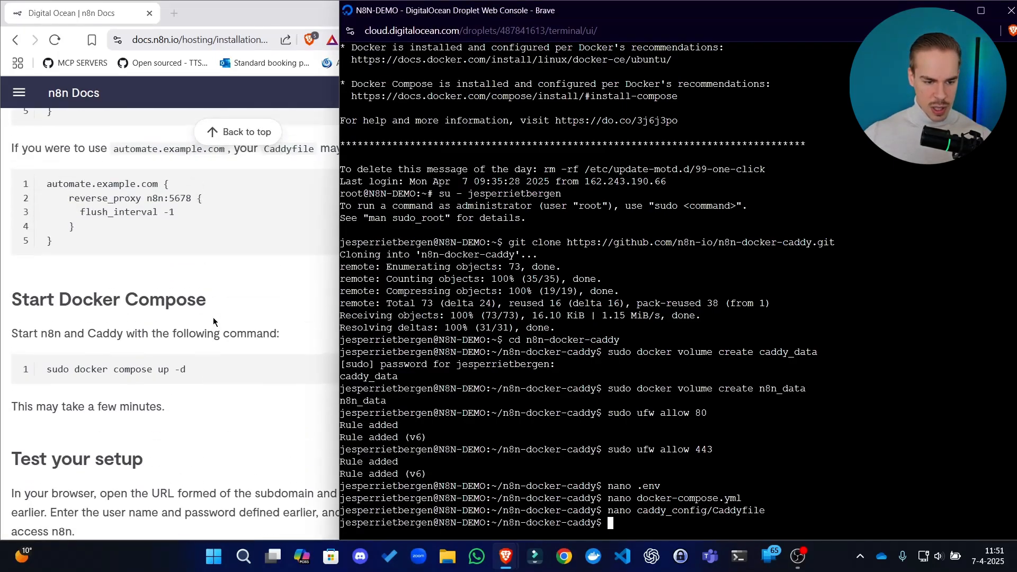
right_click(707, 376)
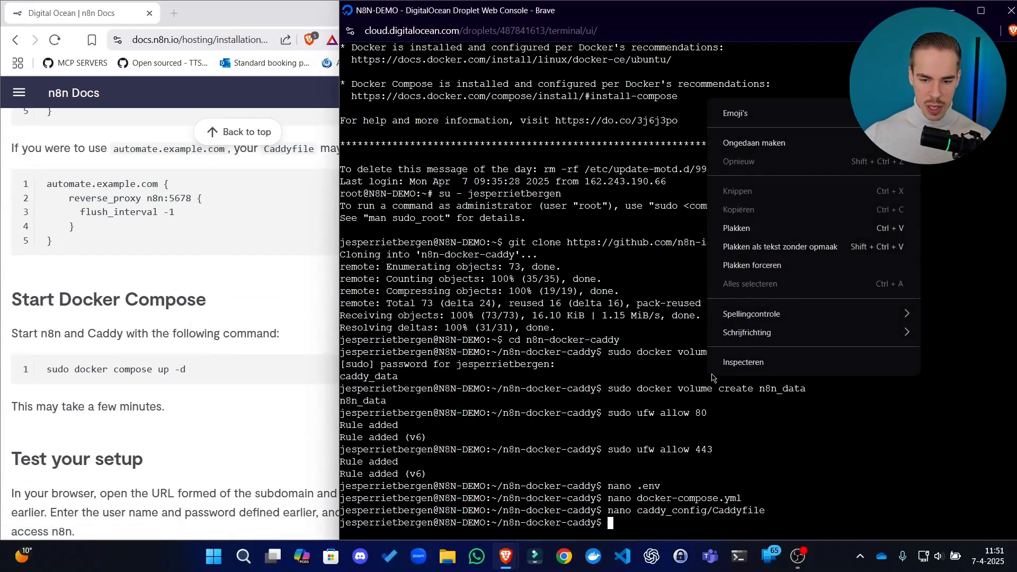
click(763, 248)
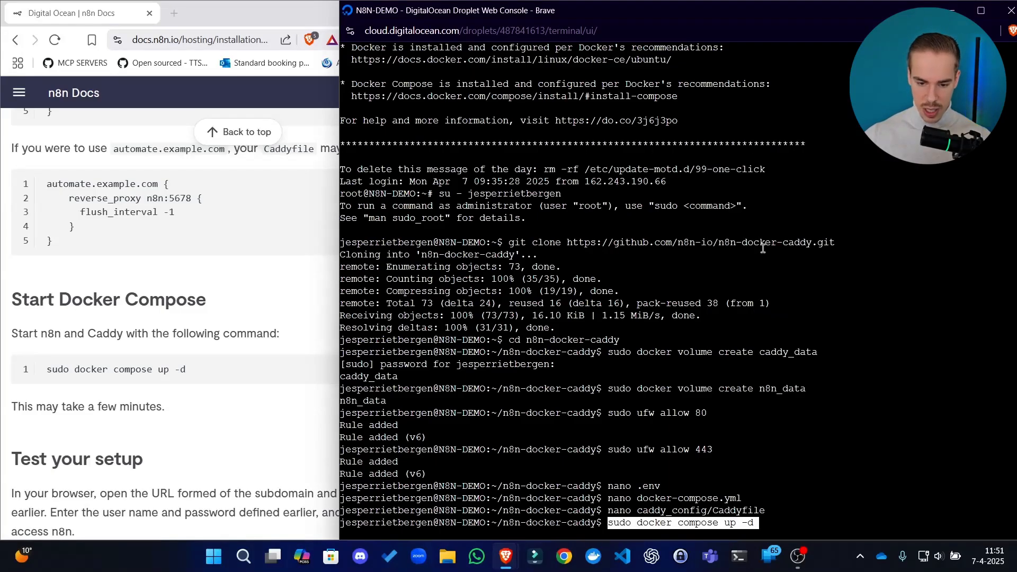
key(Return)
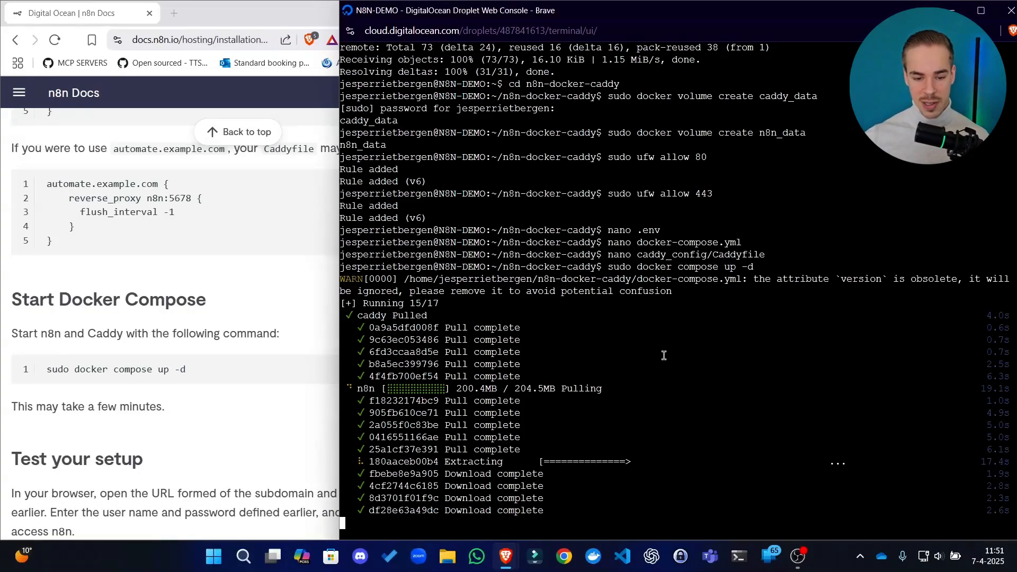
Read the guide's Test your setup section and open n8n.blueselect.nl in a new browser tab
click(262, 353)
scroll(364, 345, down, 5)
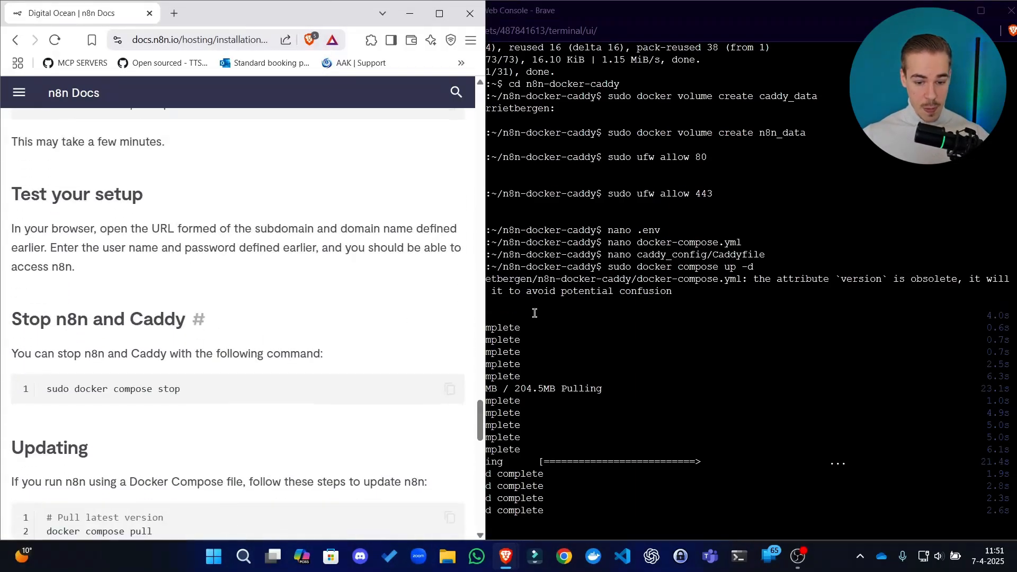
click(504, 313)
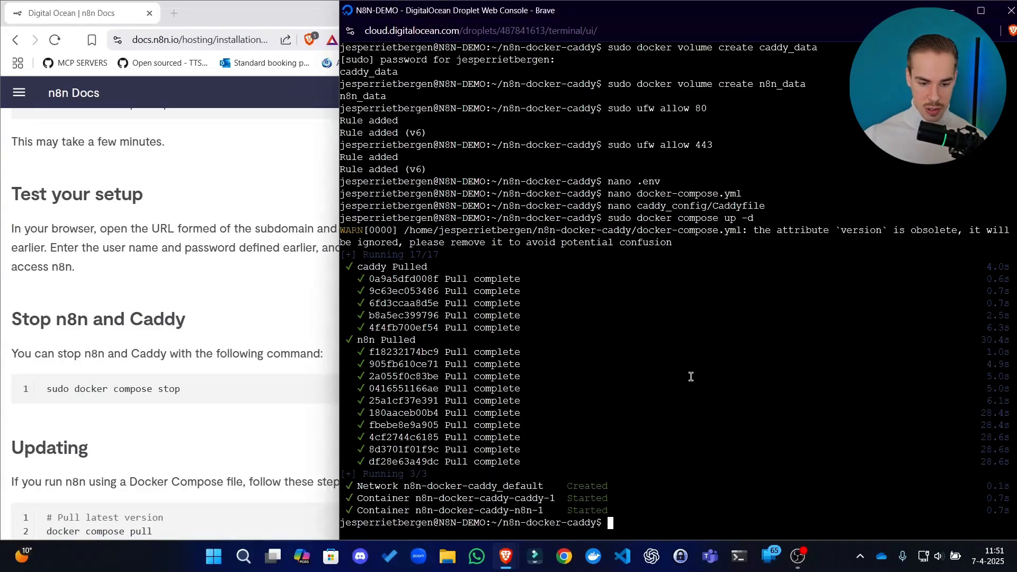
click(173, 455)
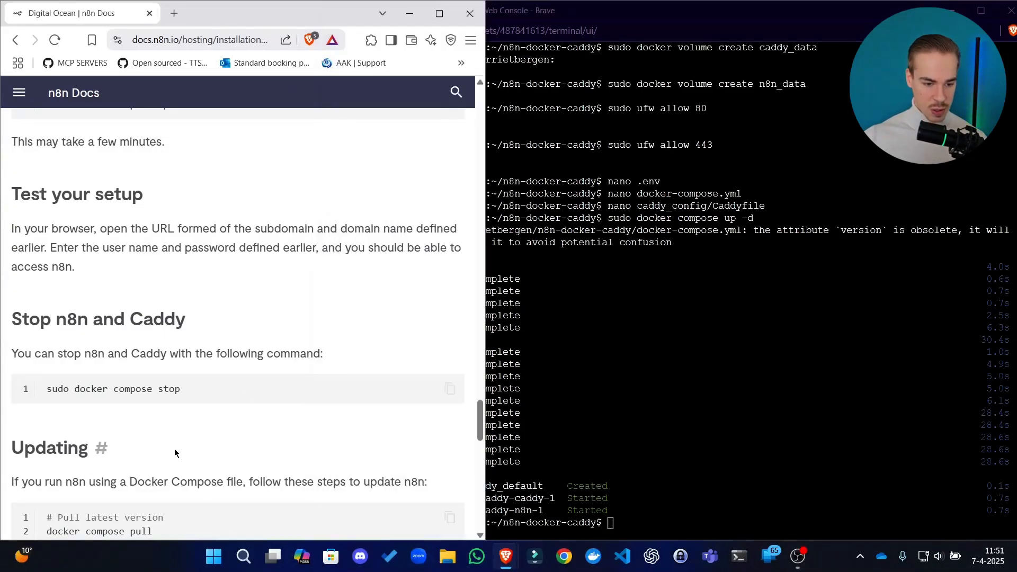
scroll(182, 317, down, 3)
scroll(69, 289, up, 4)
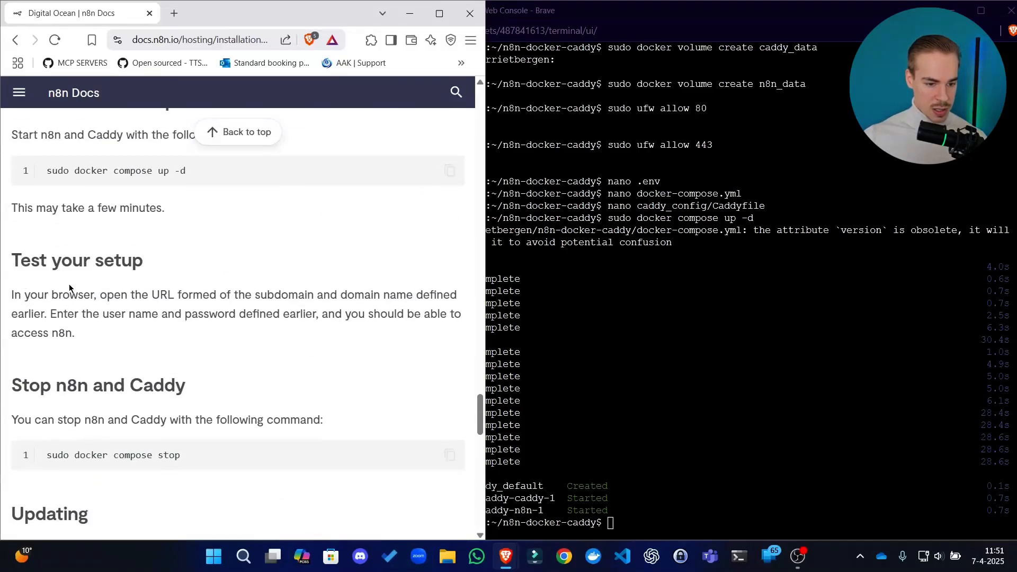
drag(69, 290, 173, 296)
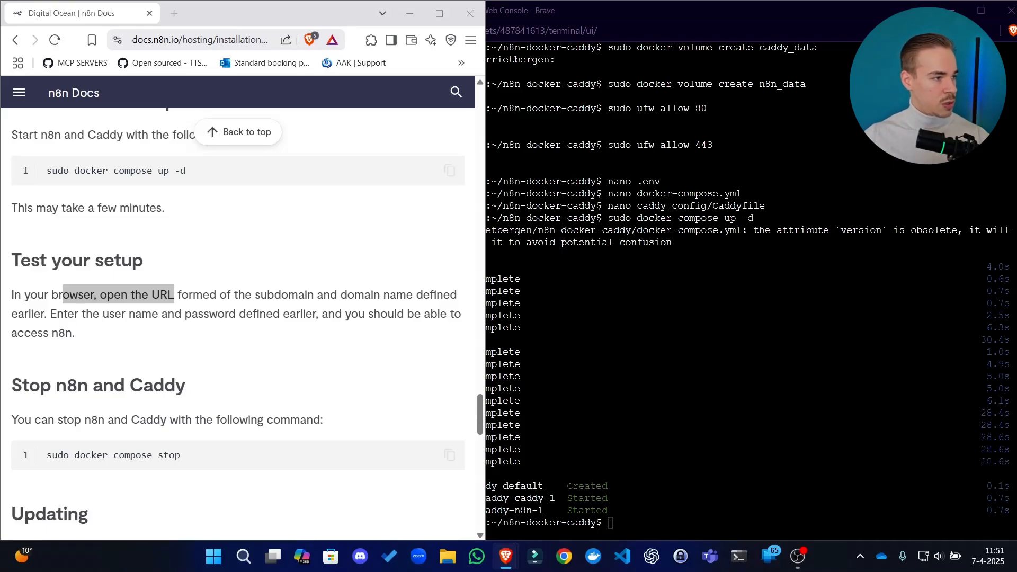
drag(155, 68, 302, 10)
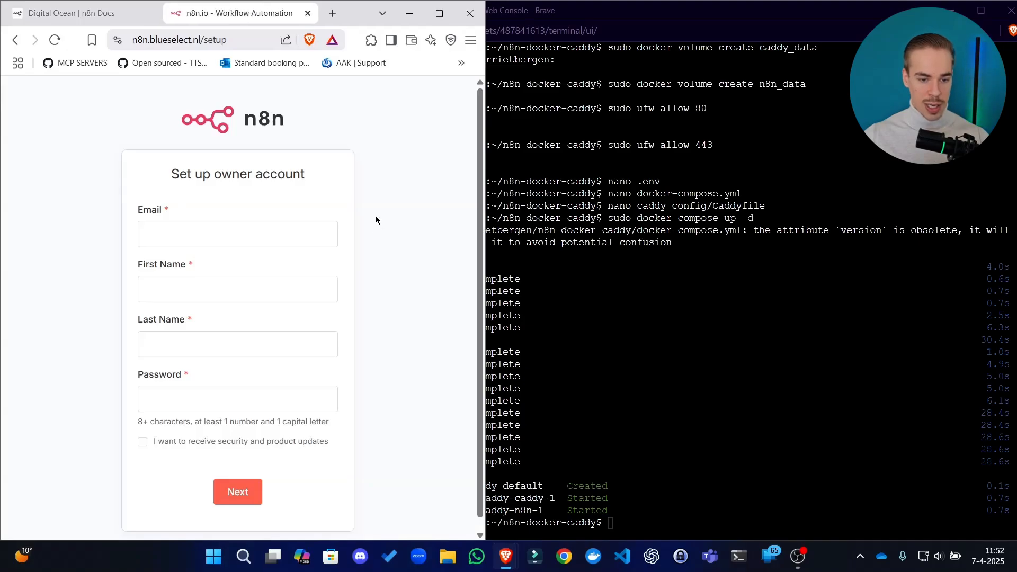
Go over the owner account form's Email, First Name, Last Name and Password fields and the password requirements
drag(301, 173, 277, 170)
click(243, 171)
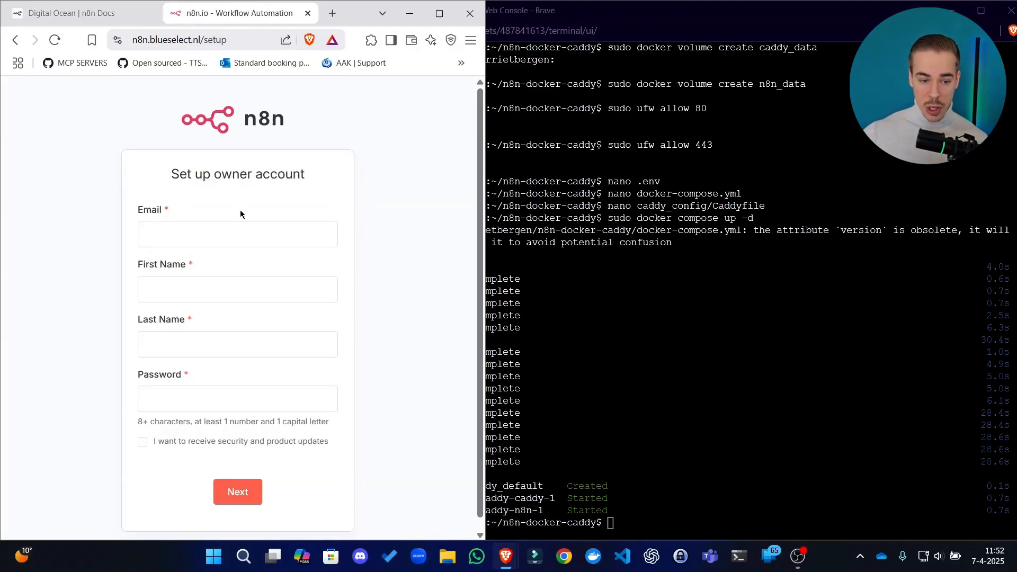
click(220, 234)
click(272, 206)
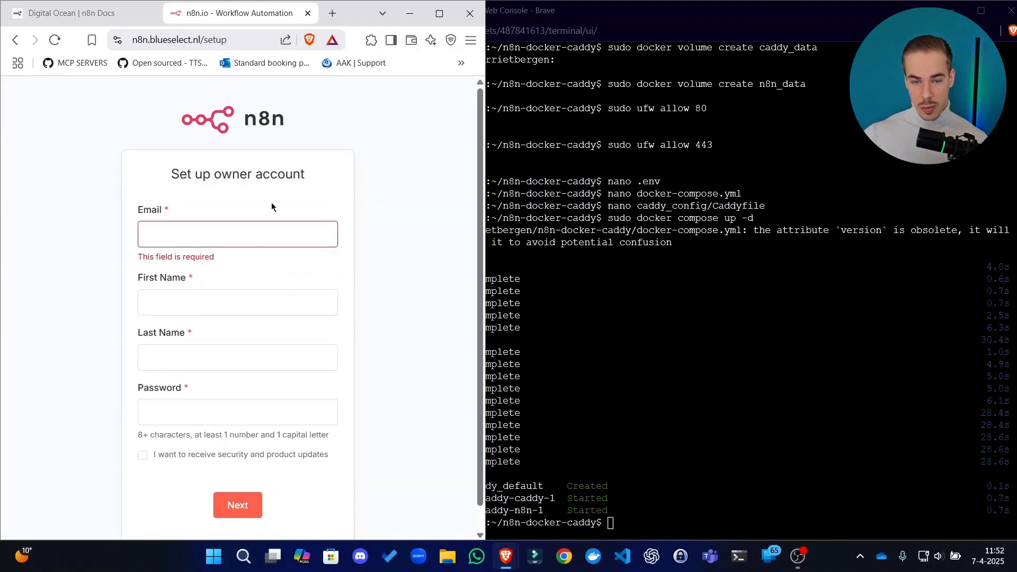
click(276, 225)
click(305, 191)
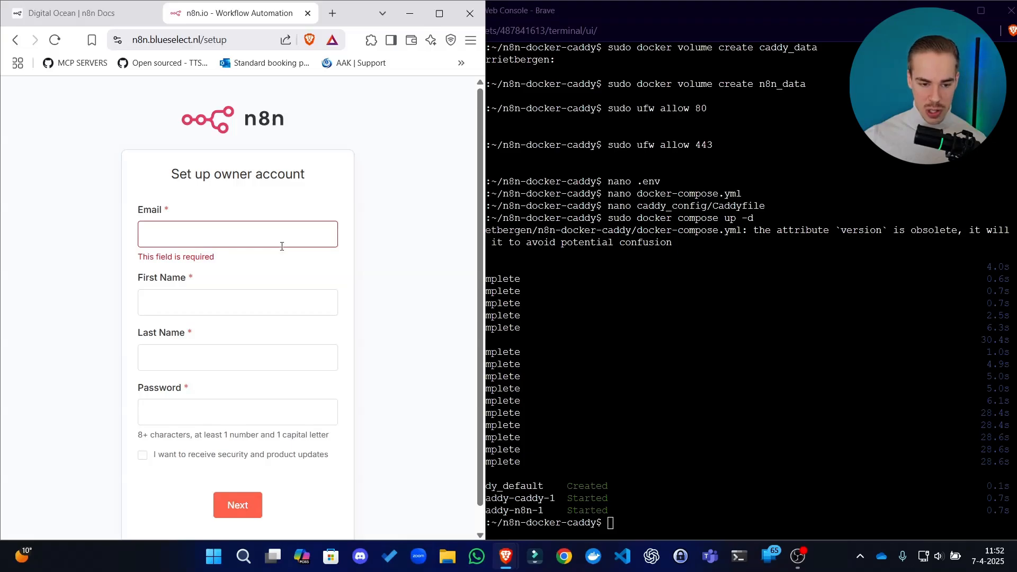
click(269, 306)
click(185, 360)
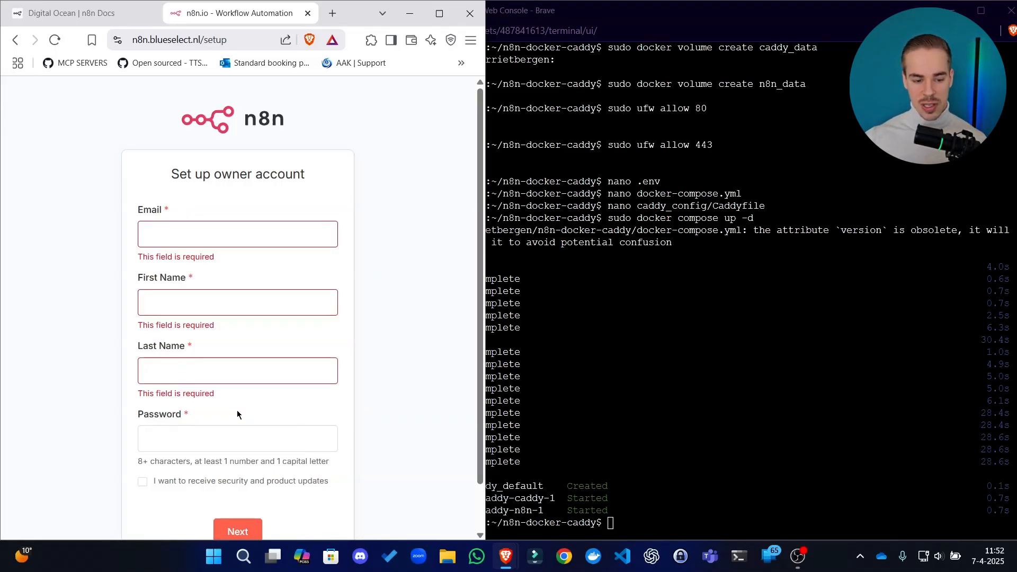
drag(167, 414, 268, 418)
click(268, 405)
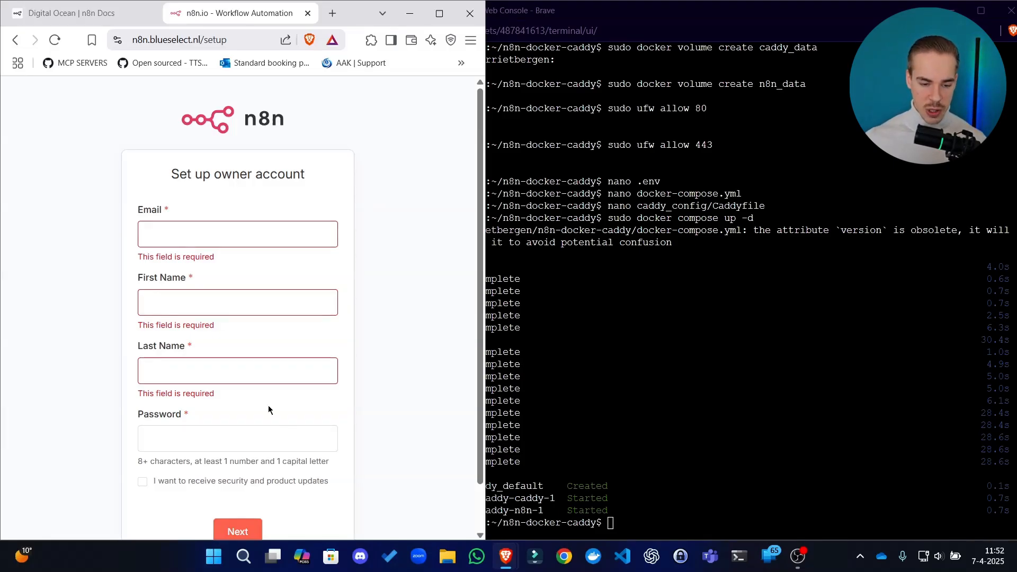
drag(168, 462, 171, 443)
click(162, 417)
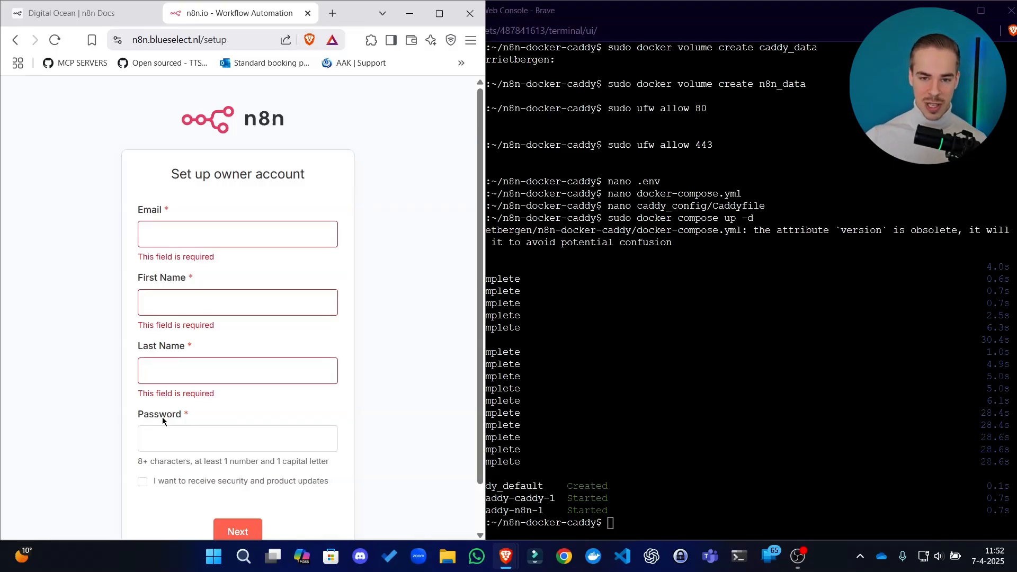
drag(162, 418, 177, 309)
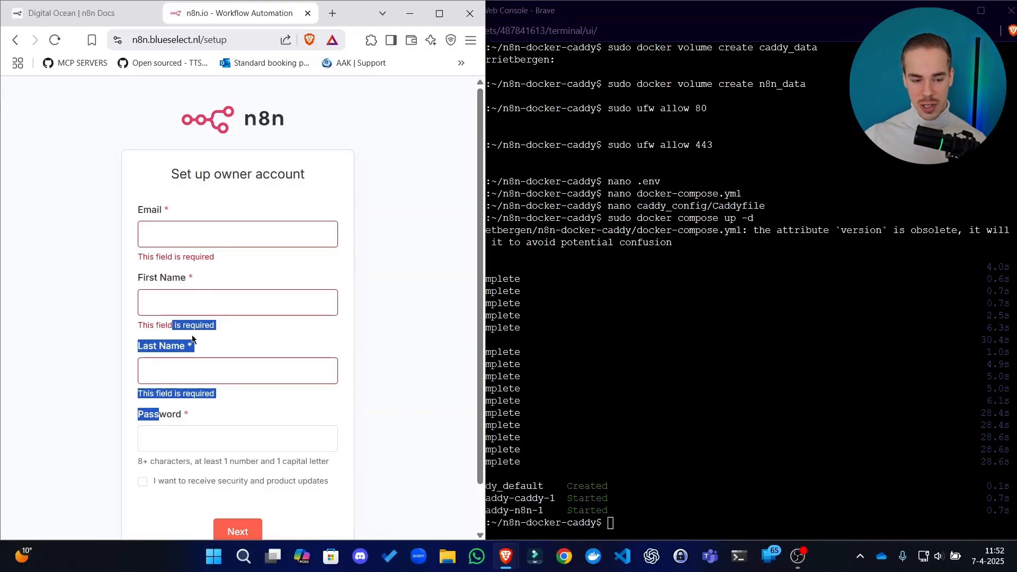
click(385, 185)
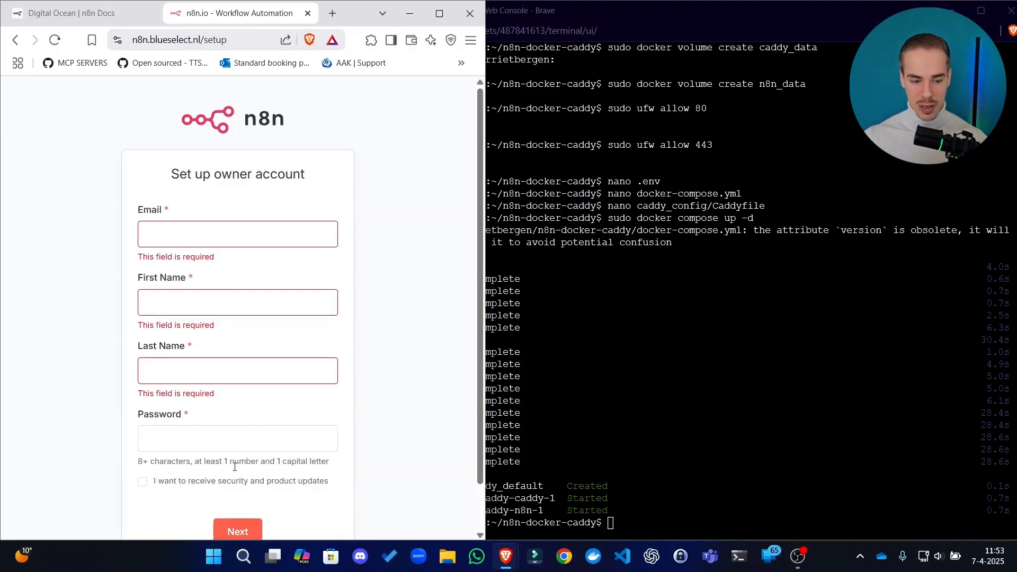
drag(158, 416, 157, 234)
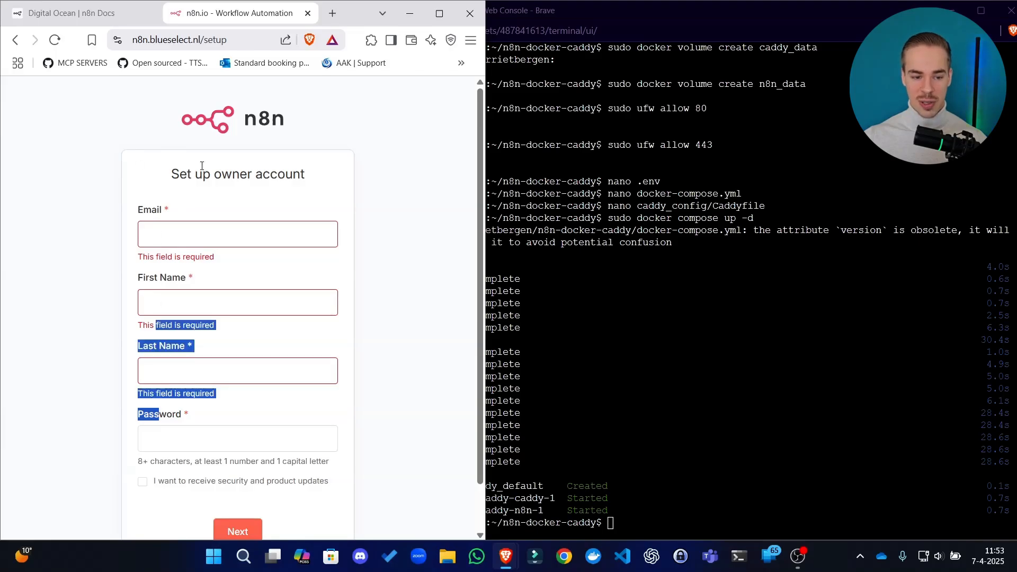
drag(252, 166, 218, 297)
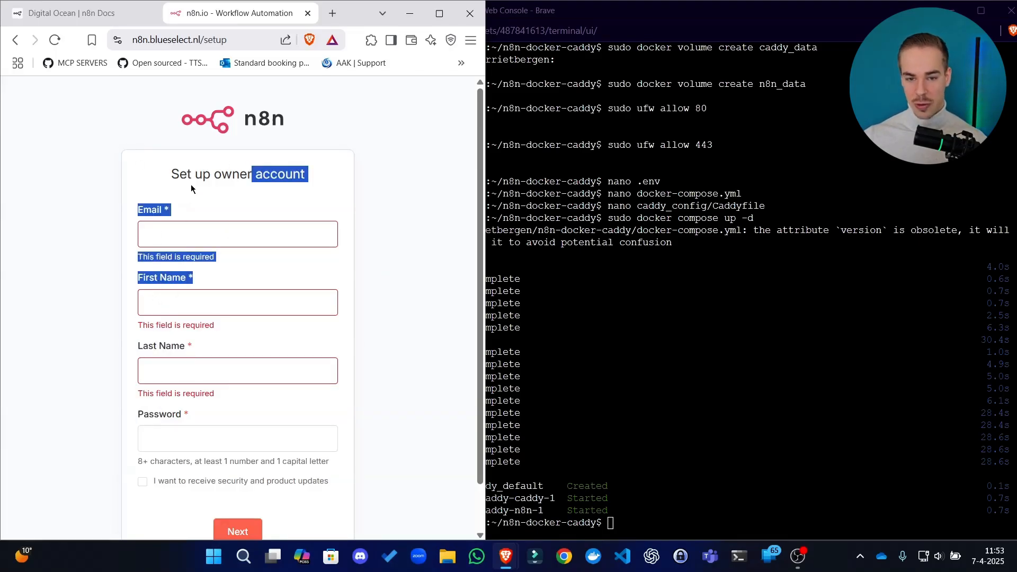
click(234, 174)
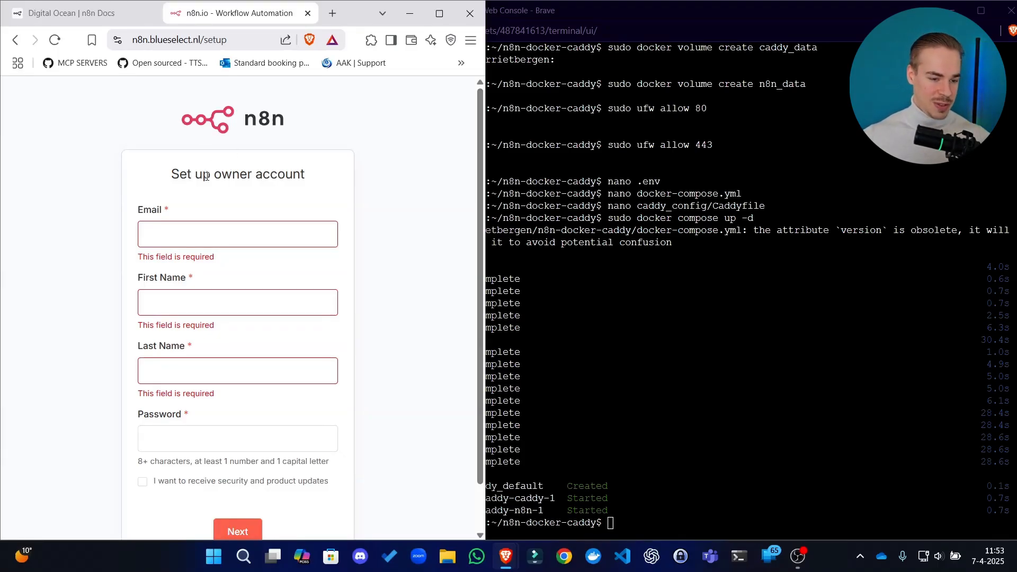
Fill in the owner account's email address, first name and last name using the saved autofill entries
click(303, 223)
text(su)
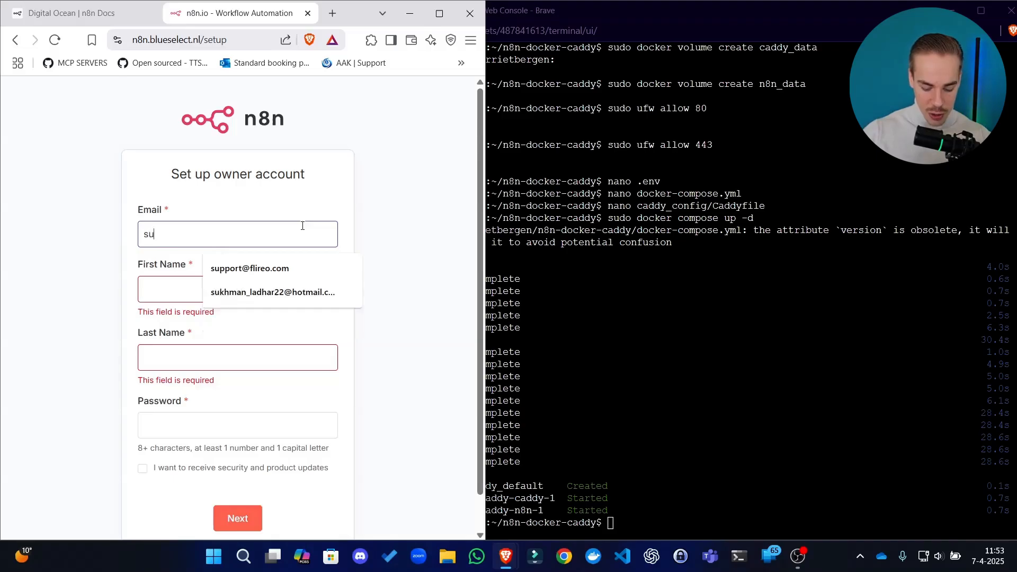
text(pport)
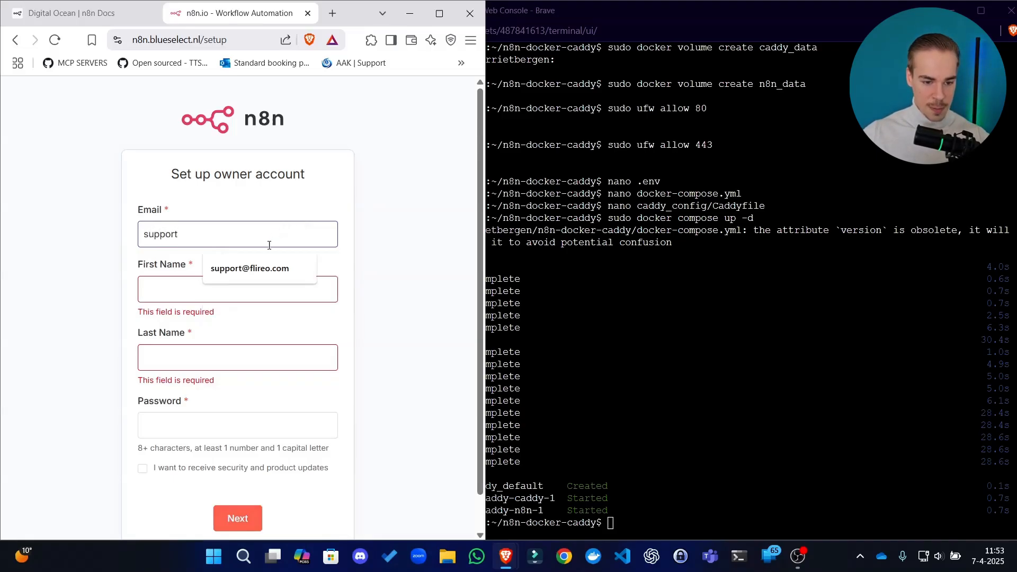
click(250, 268)
click(211, 288)
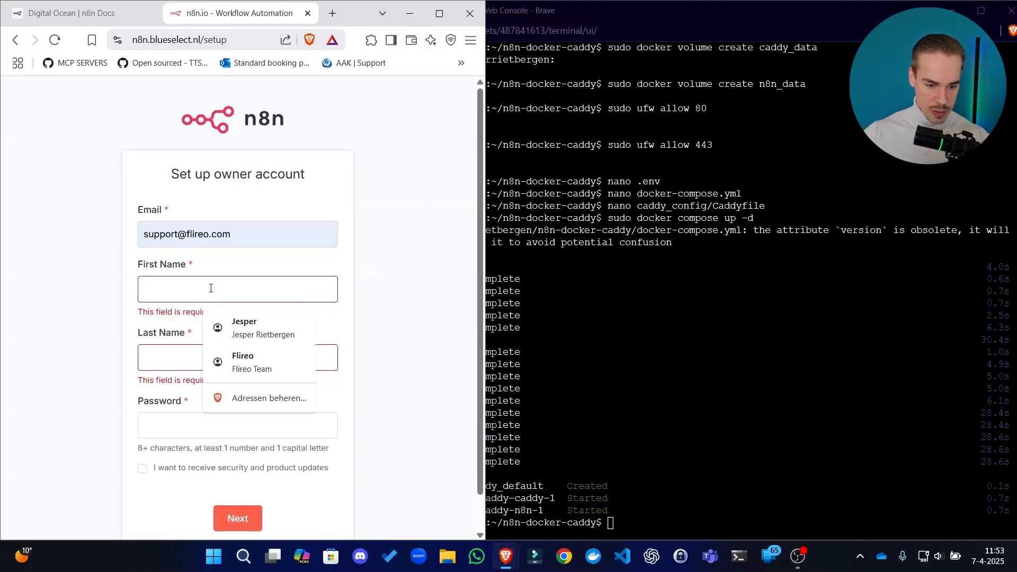
click(266, 323)
Enter the owner account password and submit the setup form, dismissing the browser's offer to save the password
click(244, 388)
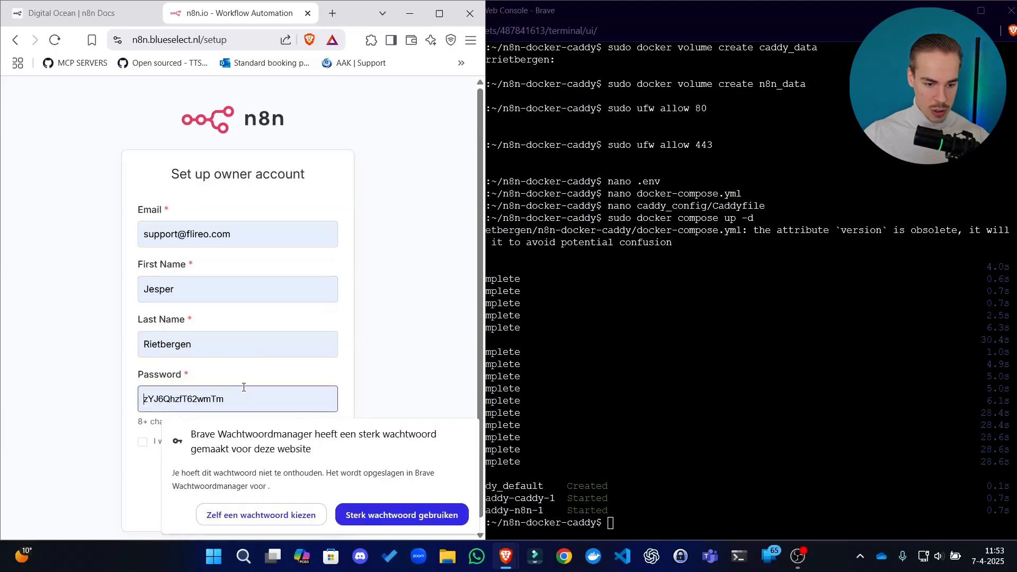
click(262, 373)
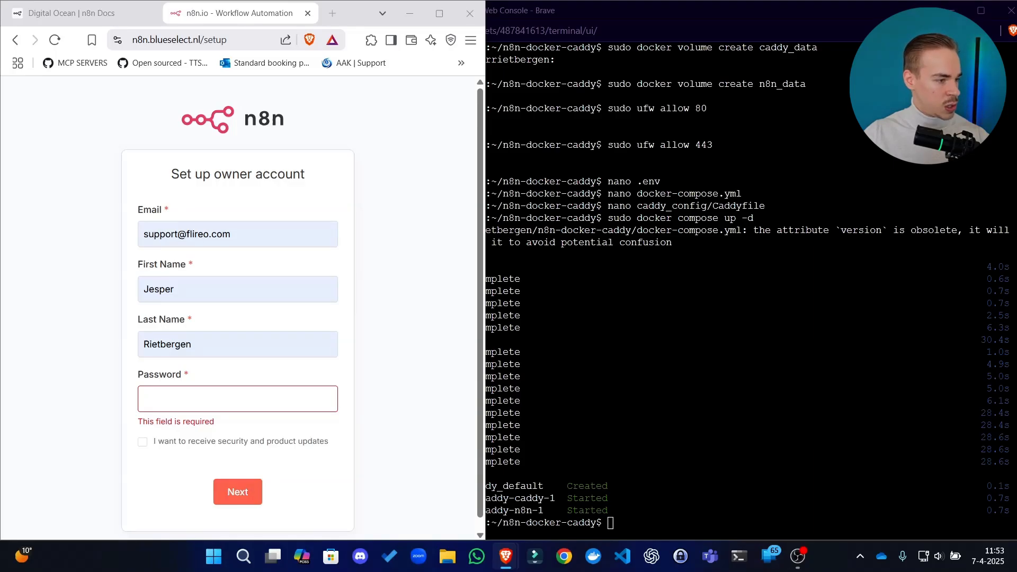
click(244, 406)
click(404, 513)
drag(304, 398, 119, 395)
click(104, 390)
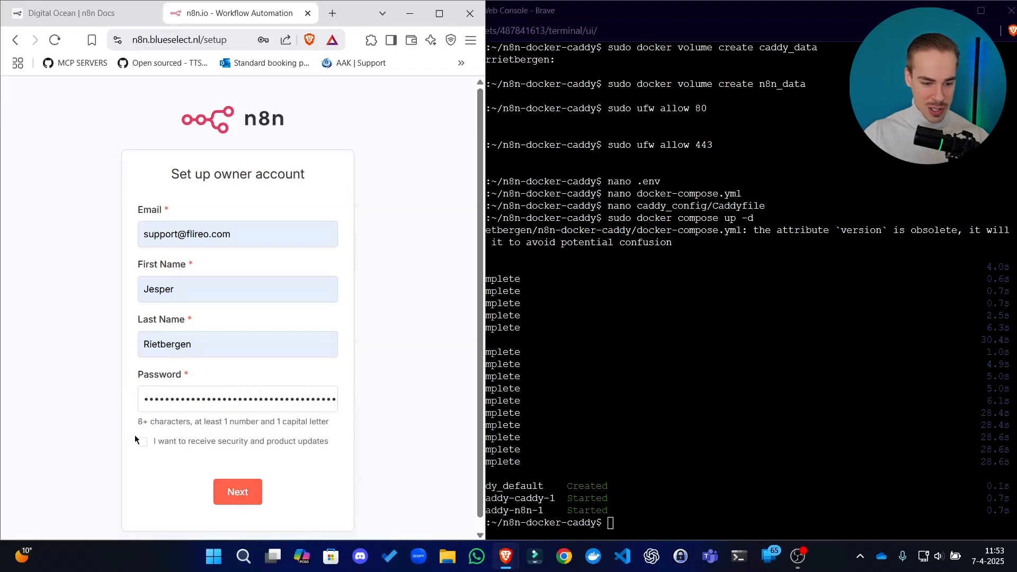
click(263, 496)
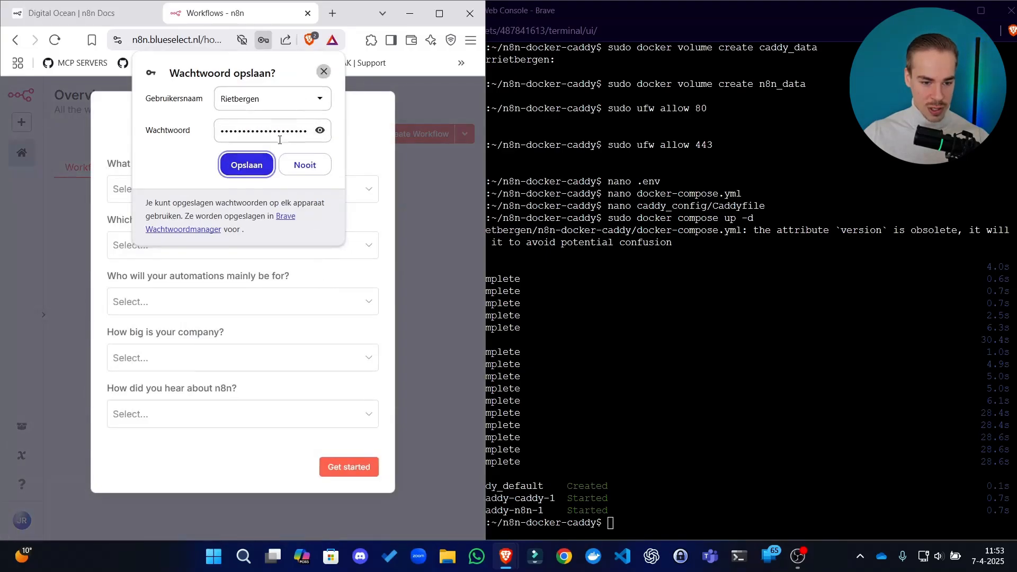
click(324, 72)
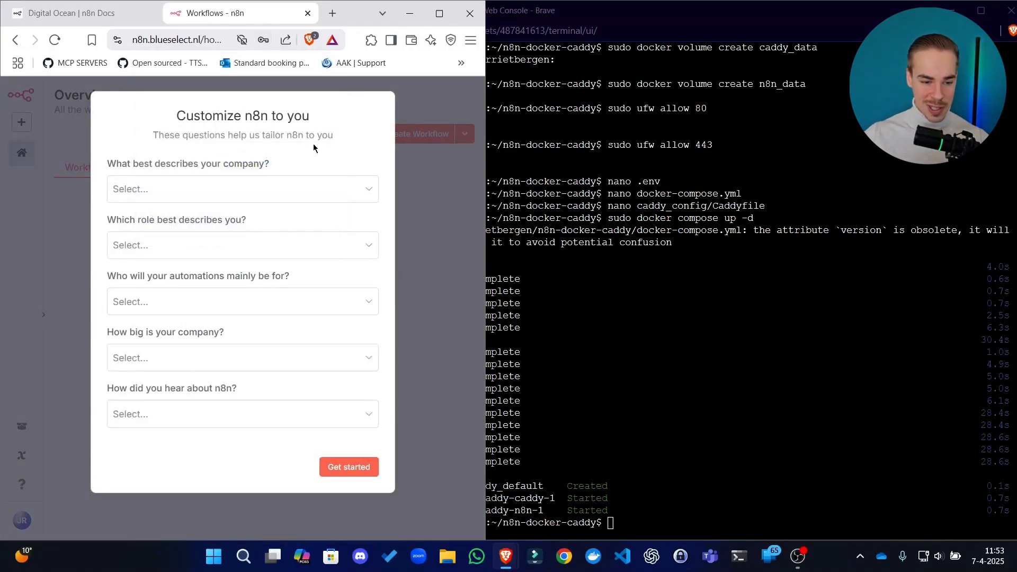
Answer the customization questions with Software as a service, Customer support, Myself, 100-499 people and Friend / Word of mouth, and submit them
click(280, 187)
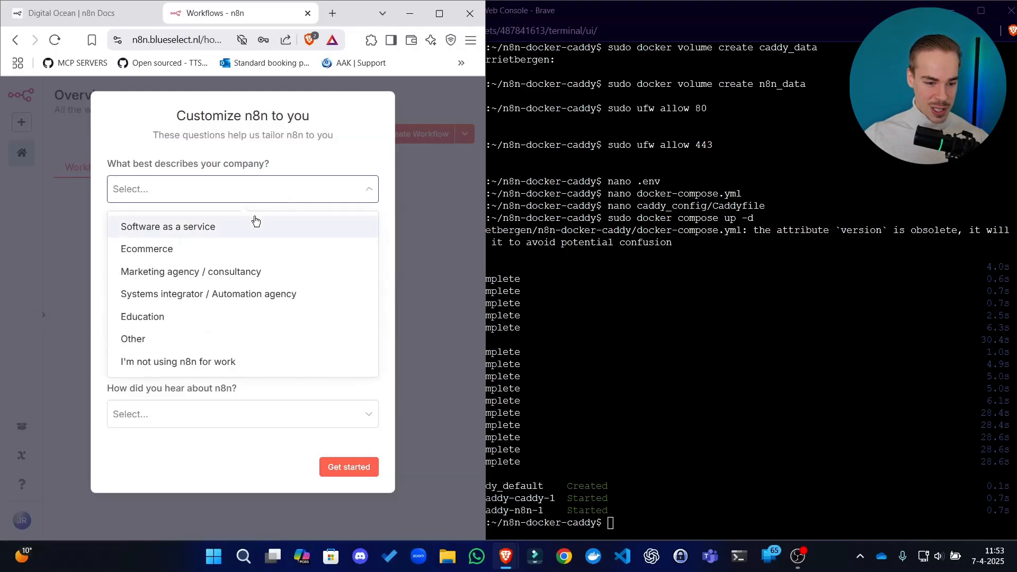
click(254, 225)
click(222, 242)
click(211, 304)
click(213, 310)
click(212, 332)
click(208, 369)
click(195, 444)
click(209, 418)
click(239, 313)
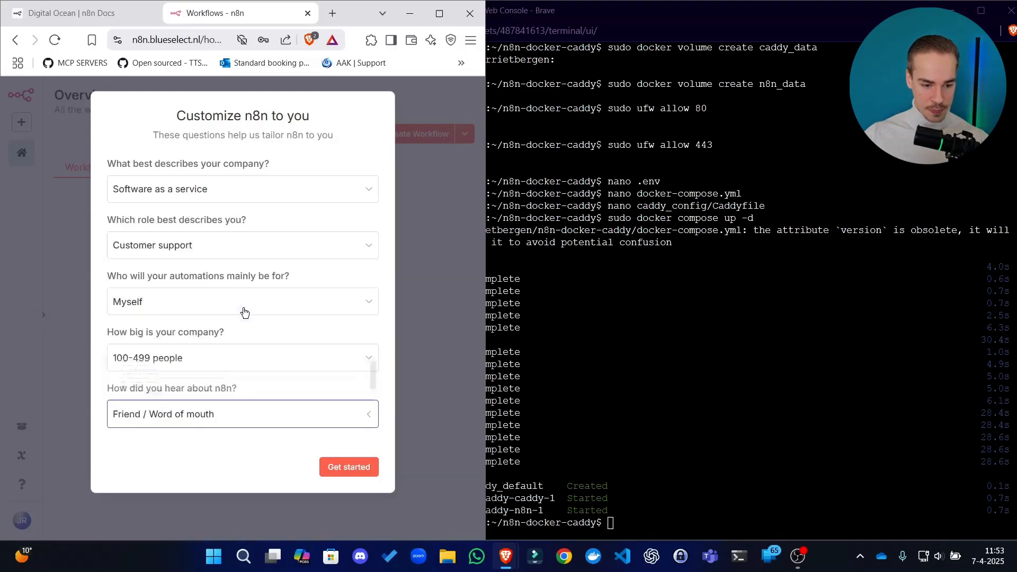
click(354, 465)
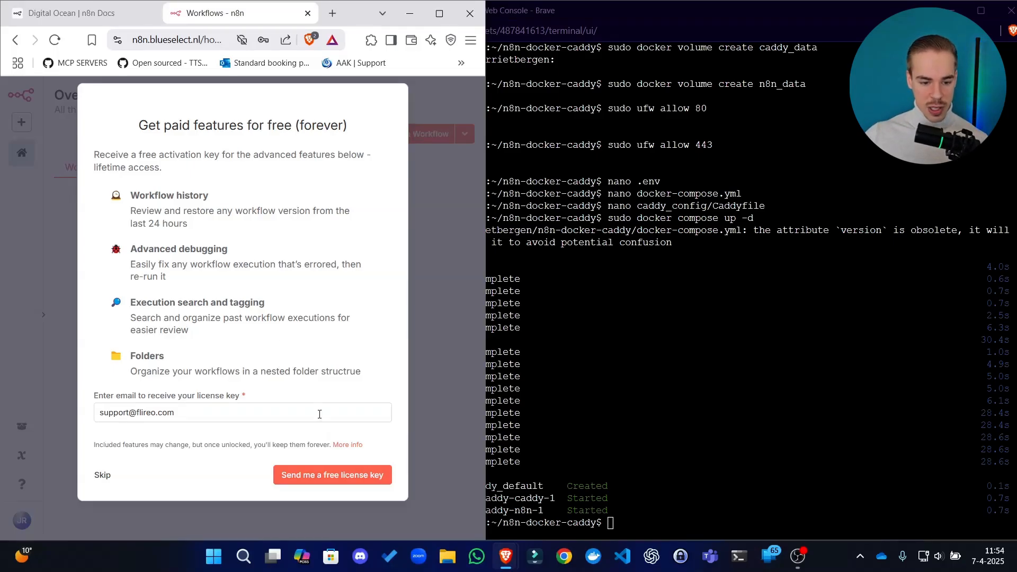
Request the free n8n license key by email, maximize the browser window and dismiss the license notification
click(314, 477)
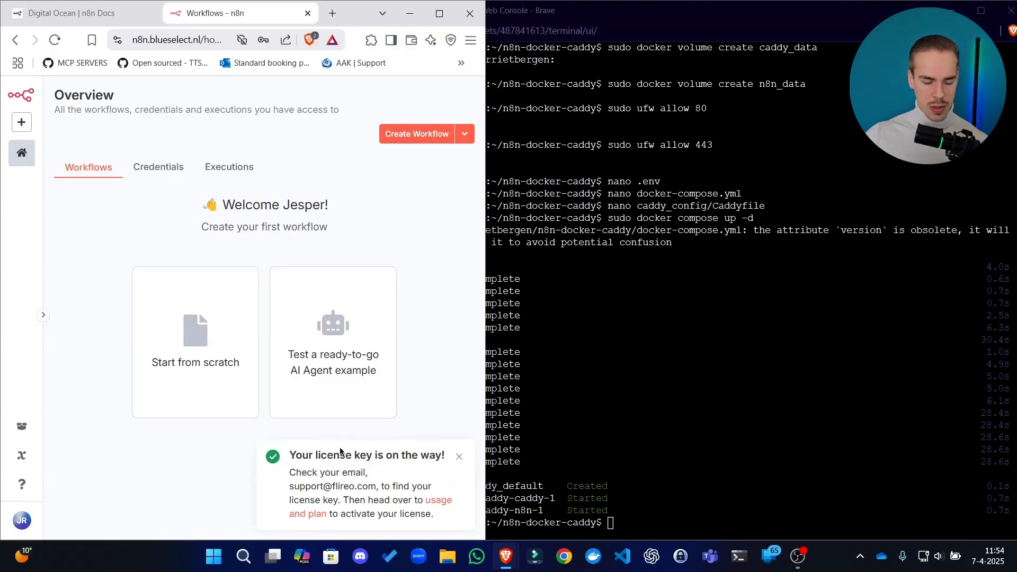
drag(363, 495, 344, 470)
click(347, 484)
click(350, 468)
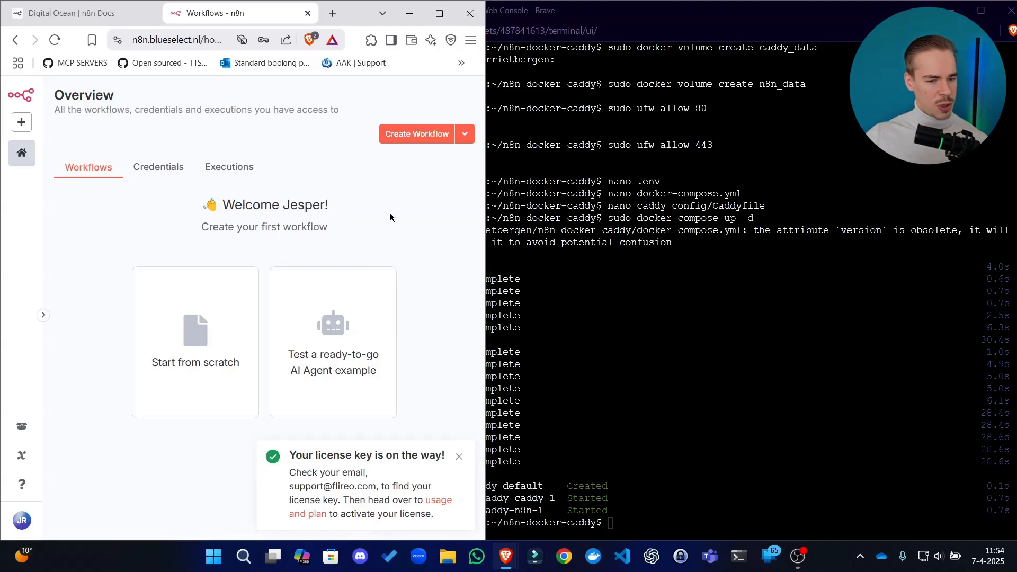
click(443, 21)
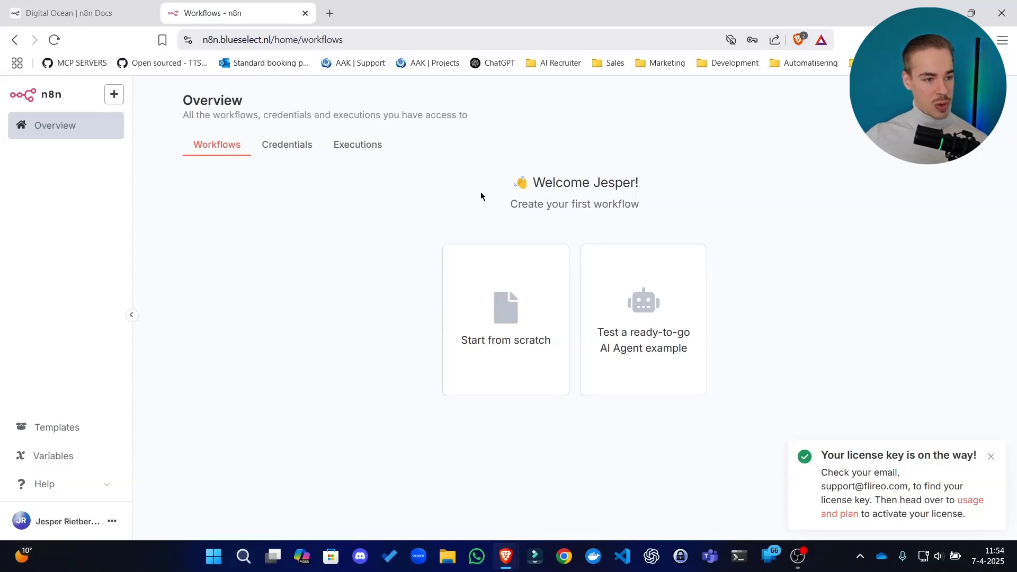
click(990, 456)
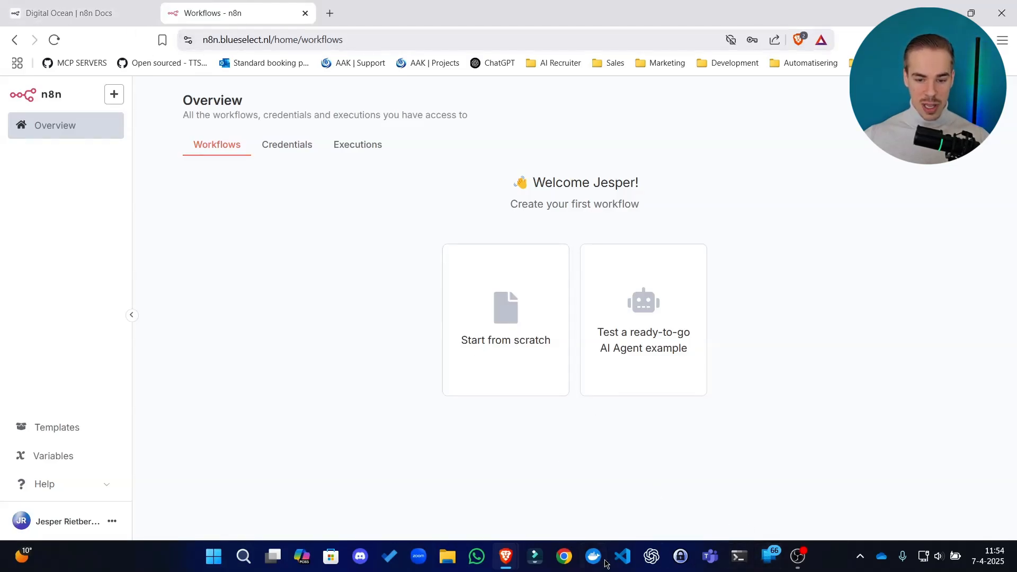
Switch to the N8N-DEMO Droplet web console window
mouse_move(506, 557)
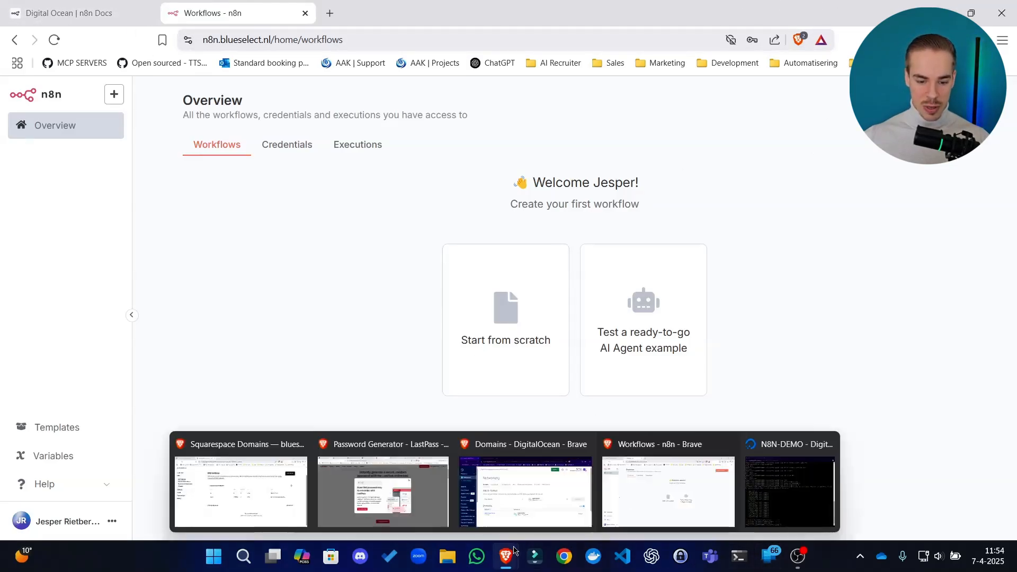
click(789, 485)
drag(638, 11, 530, 1)
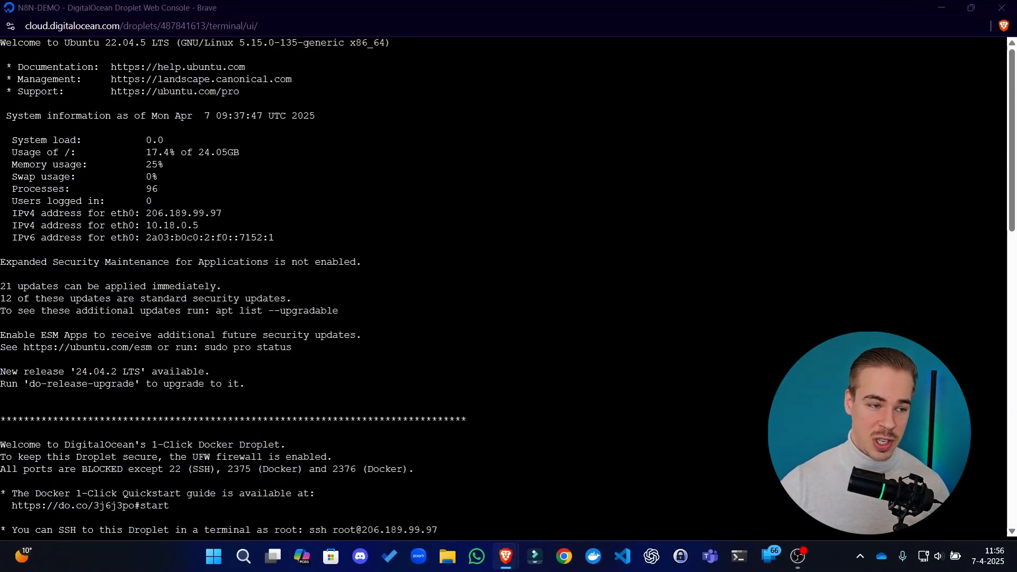
Review ChatGPT's step-by-step commands for installing and activating Fail2Ban, and return to the Droplet console
drag(0, 371, 754, 3)
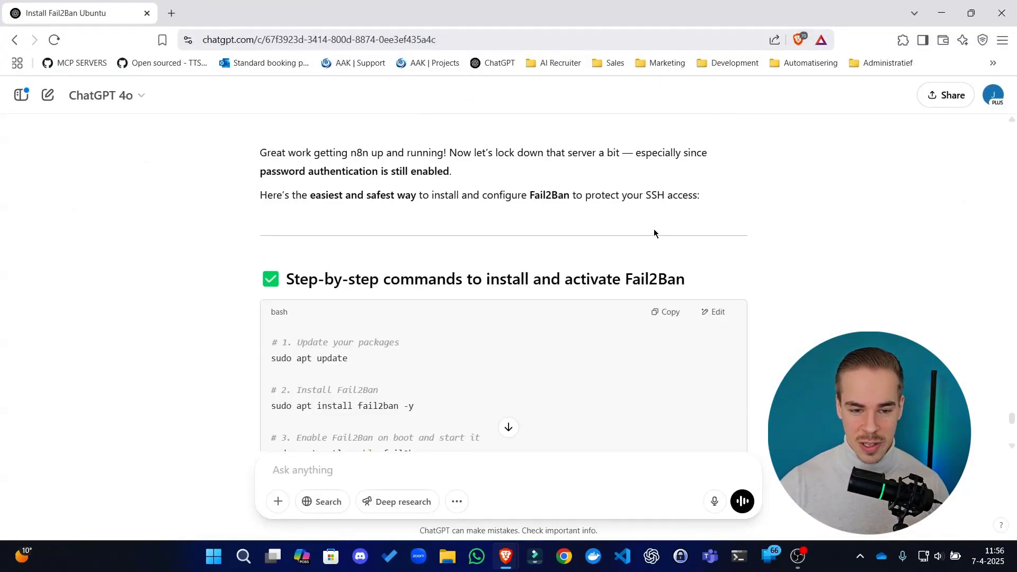
scroll(647, 232, down, 2)
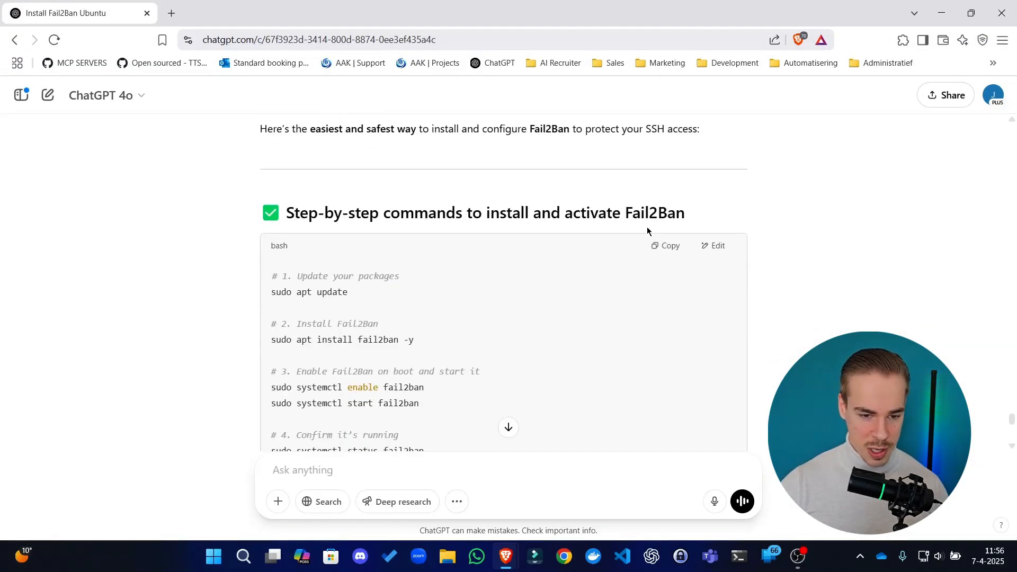
scroll(630, 242, down, 2)
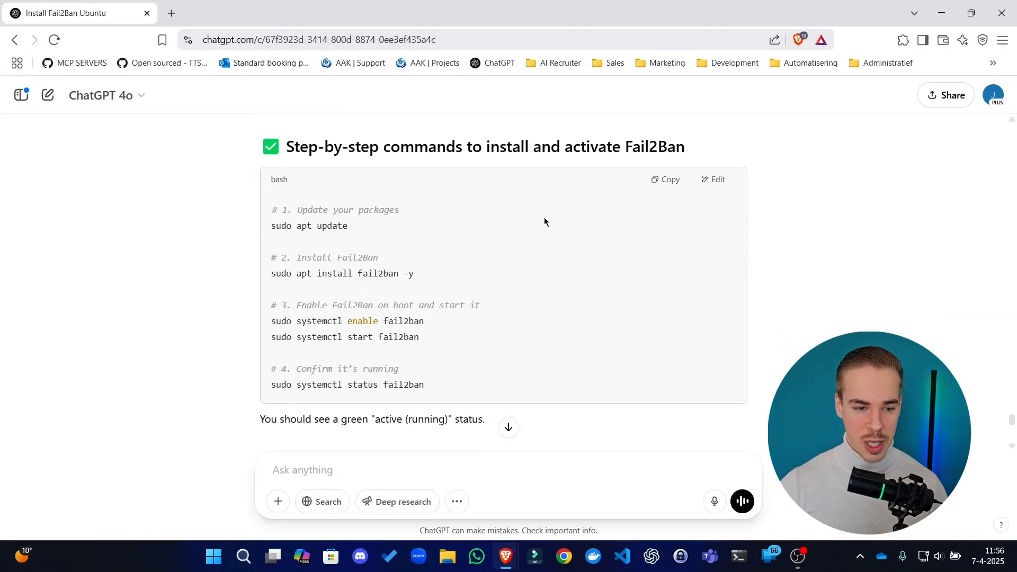
scroll(545, 221, down, 2)
scroll(544, 222, up, 2)
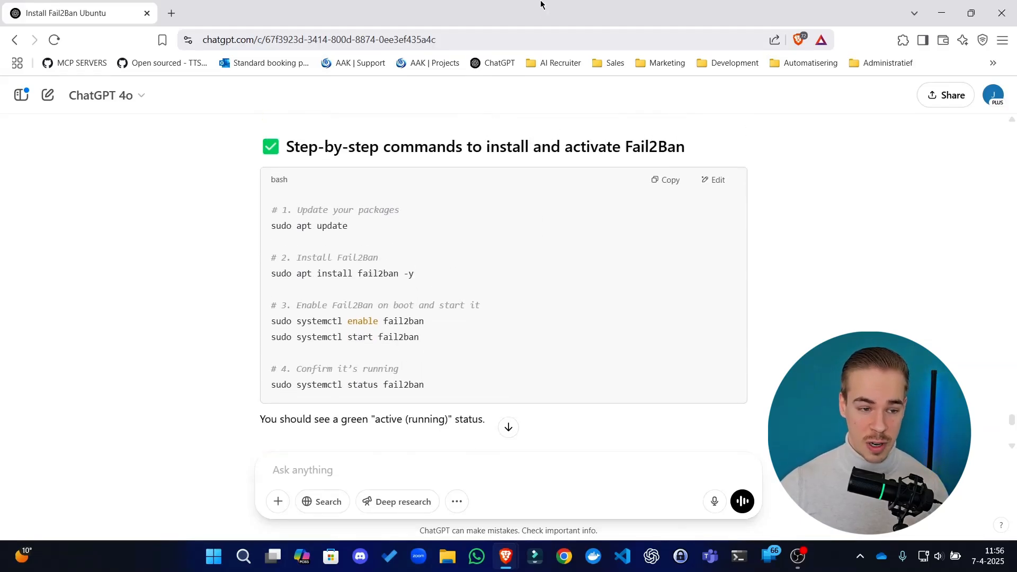
drag(541, 4, 2, 159)
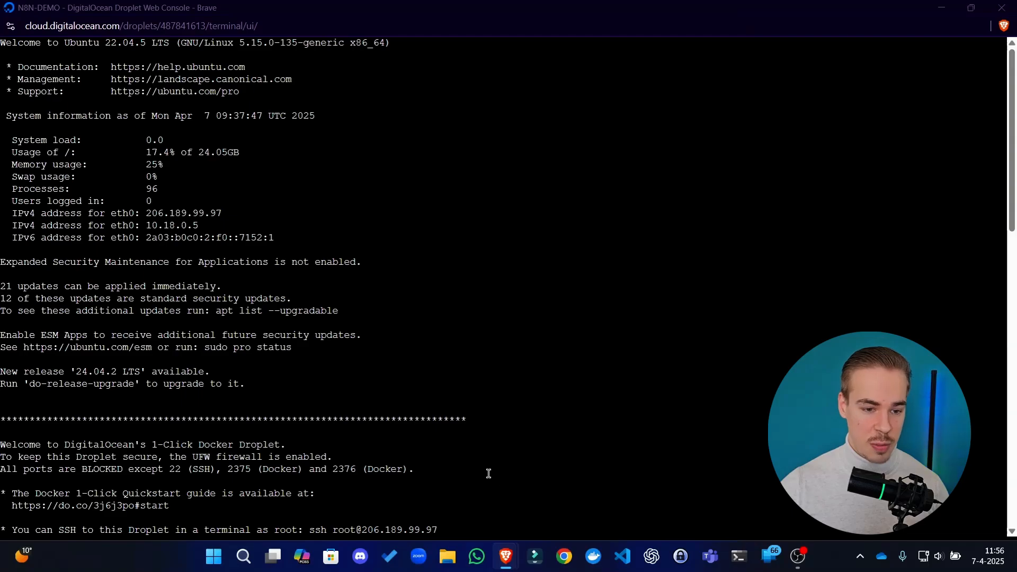
drag(513, 506, 49, 22)
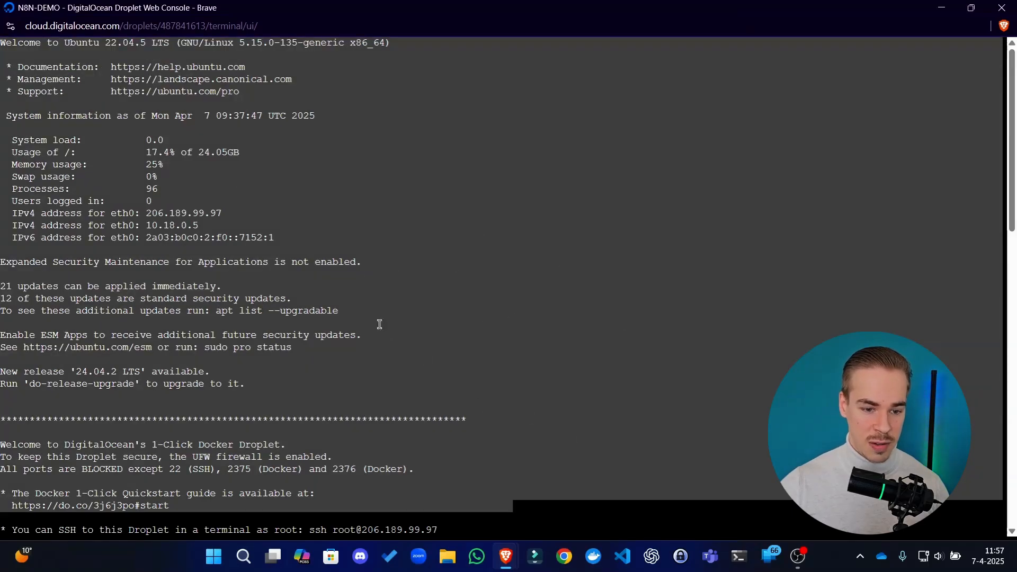
right_click(461, 334)
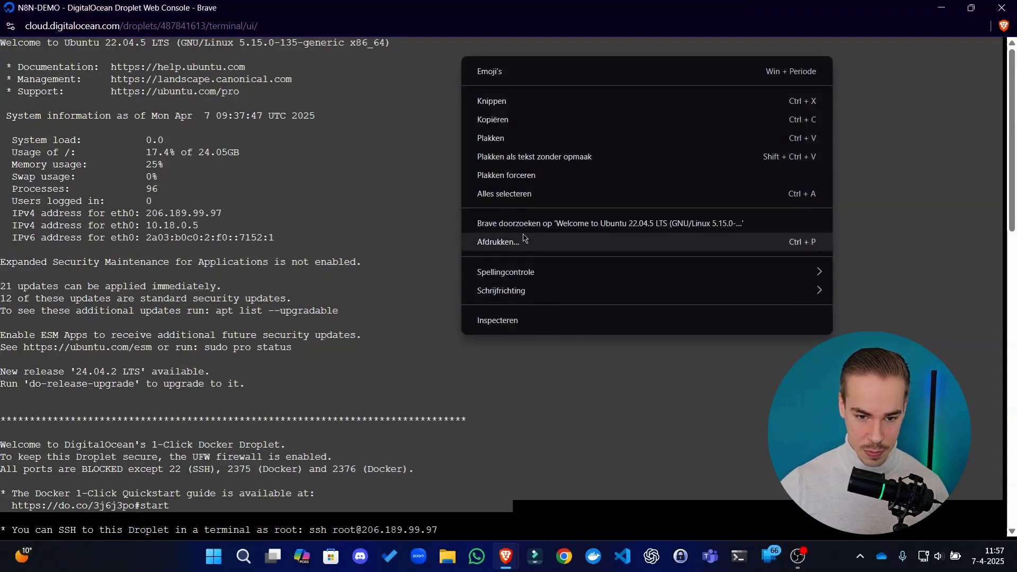
click(407, 307)
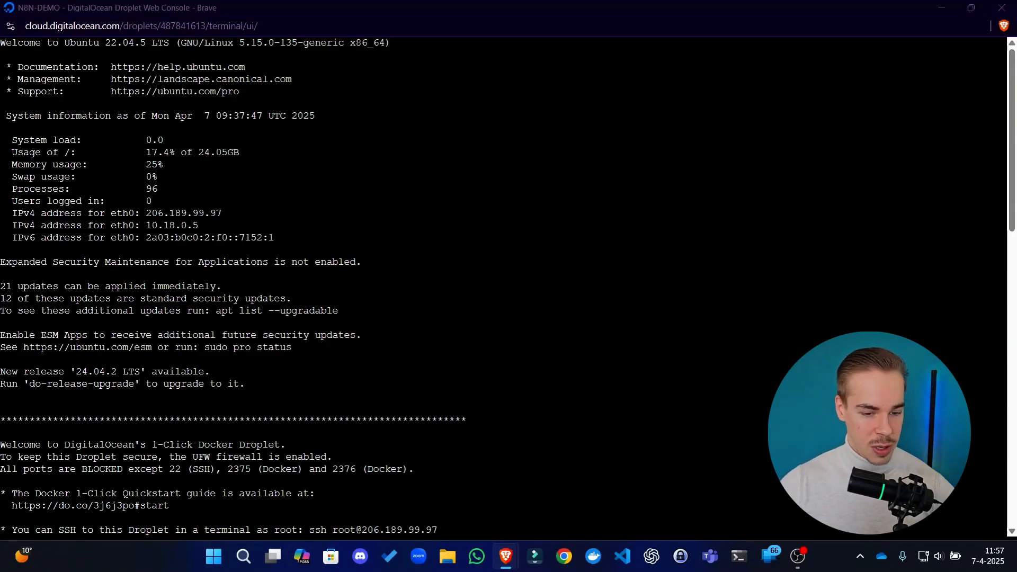
Refresh the server's package lists by running sudo apt update at the console prompt
scroll(391, 358, down, 20)
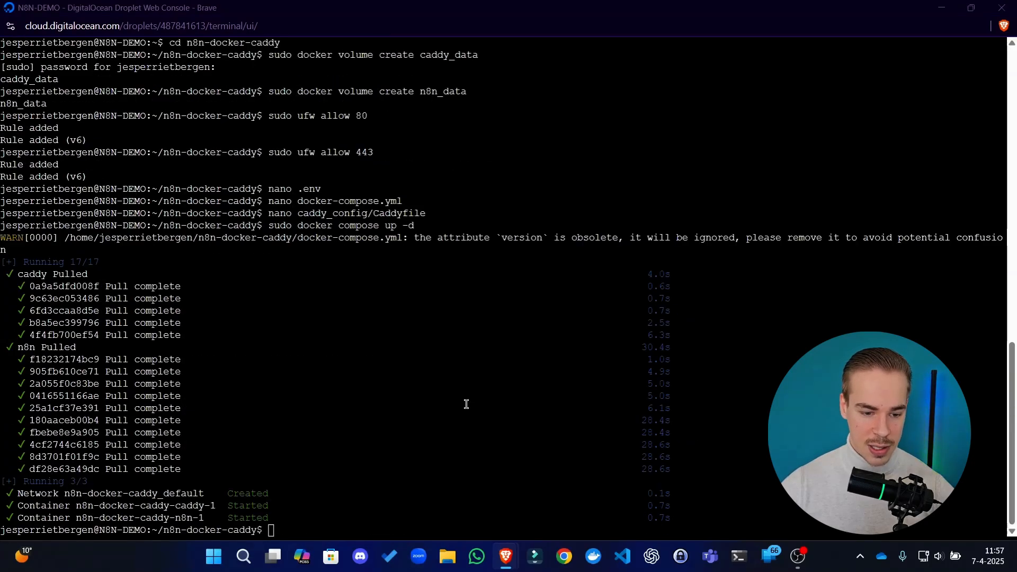
right_click(460, 449)
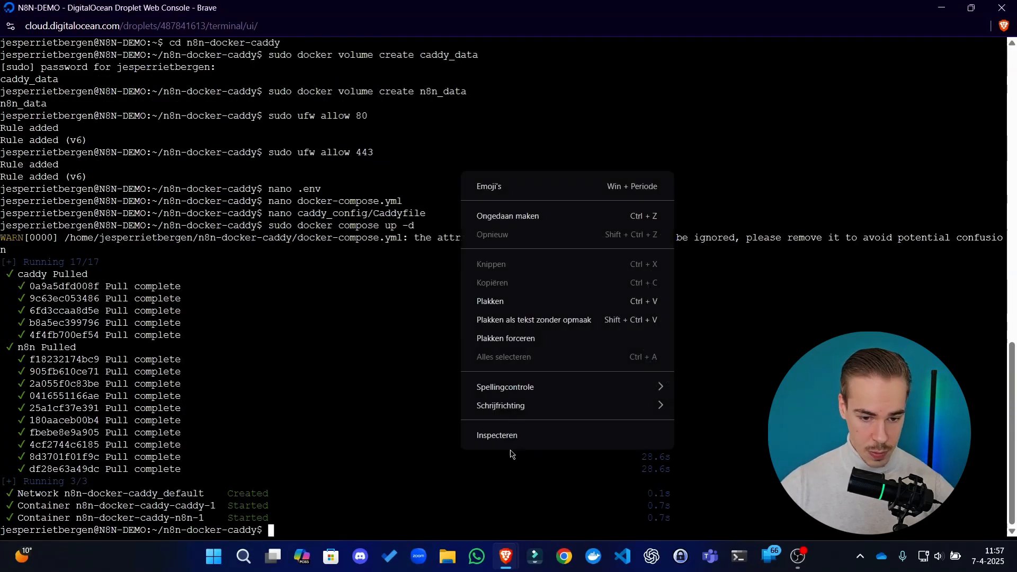
click(537, 300)
key(BackSpace)
key(Return)
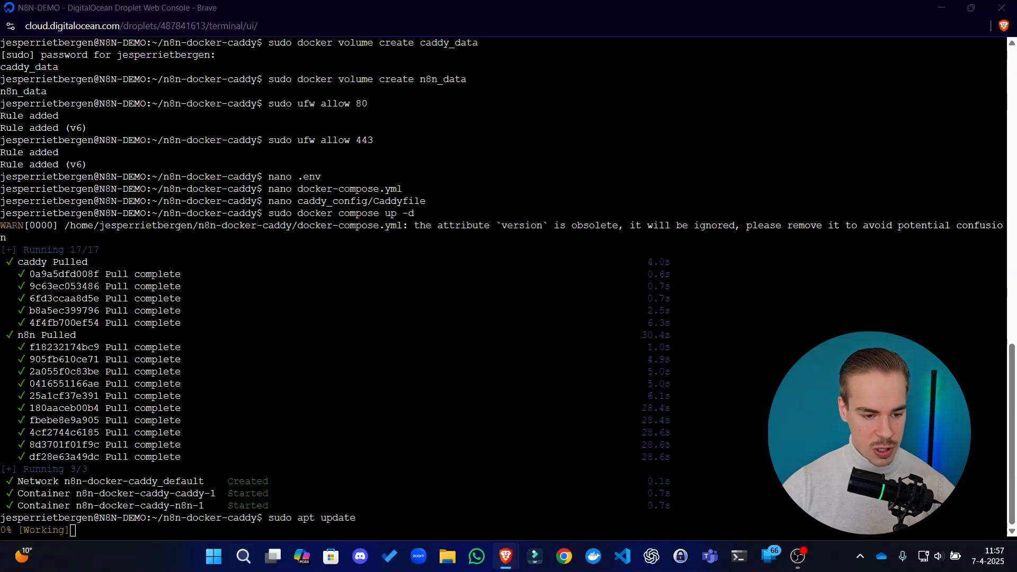
click(575, 396)
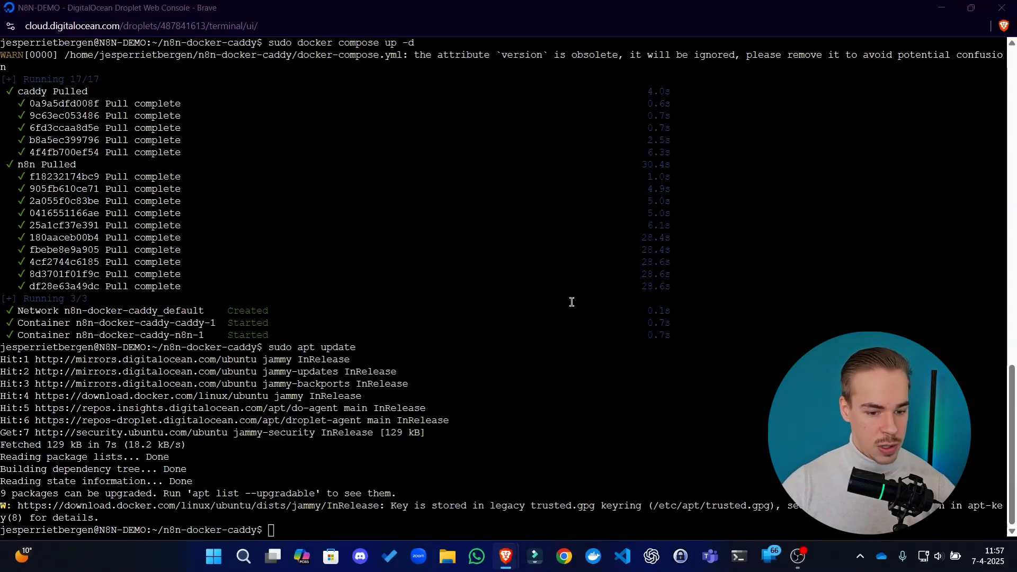
Install Fail2Ban with sudo apt install fail2ban -y and acknowledge the pending kernel upgrade notice
click(493, 440)
right_click(489, 442)
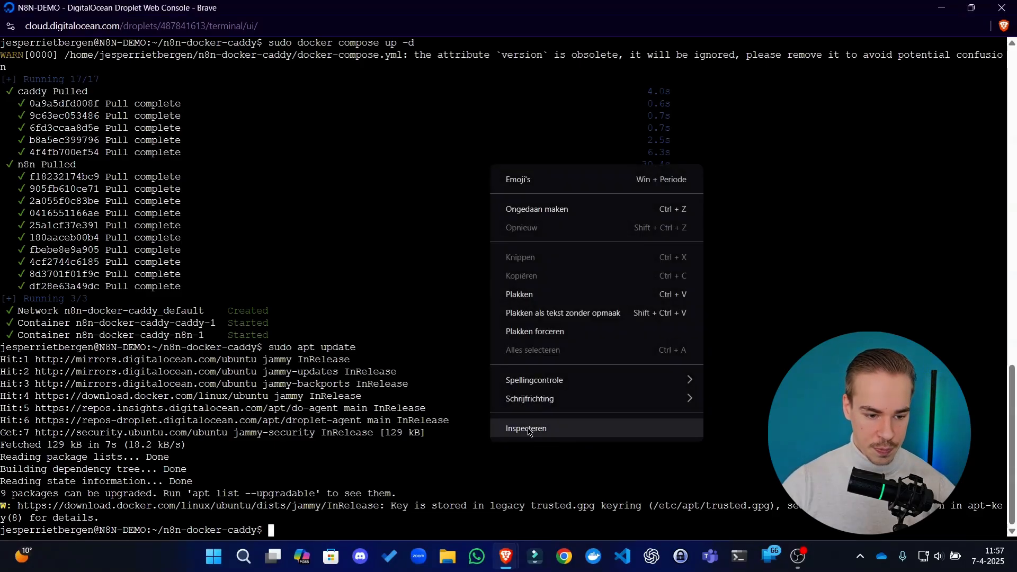
click(565, 295)
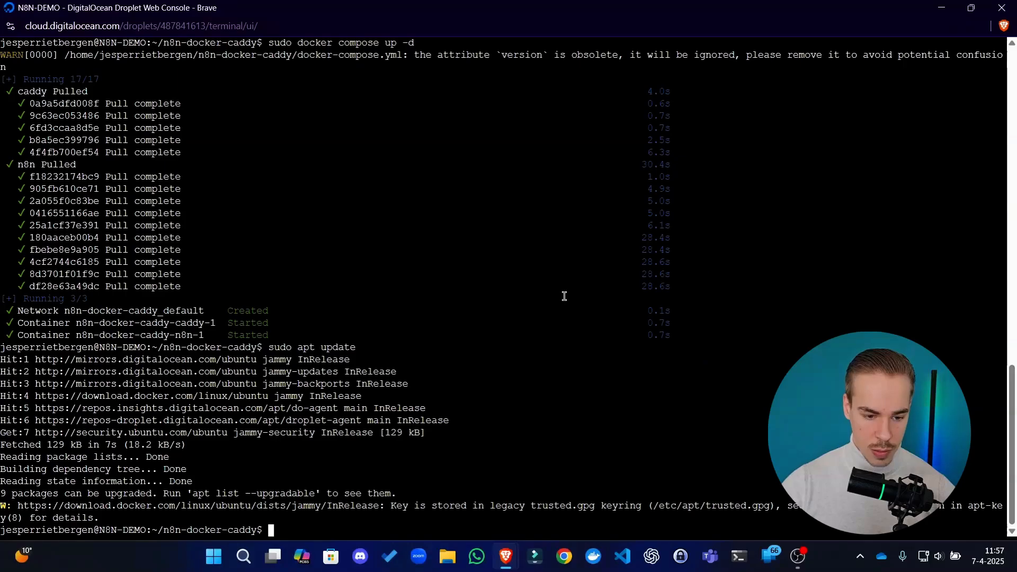
key(Return)
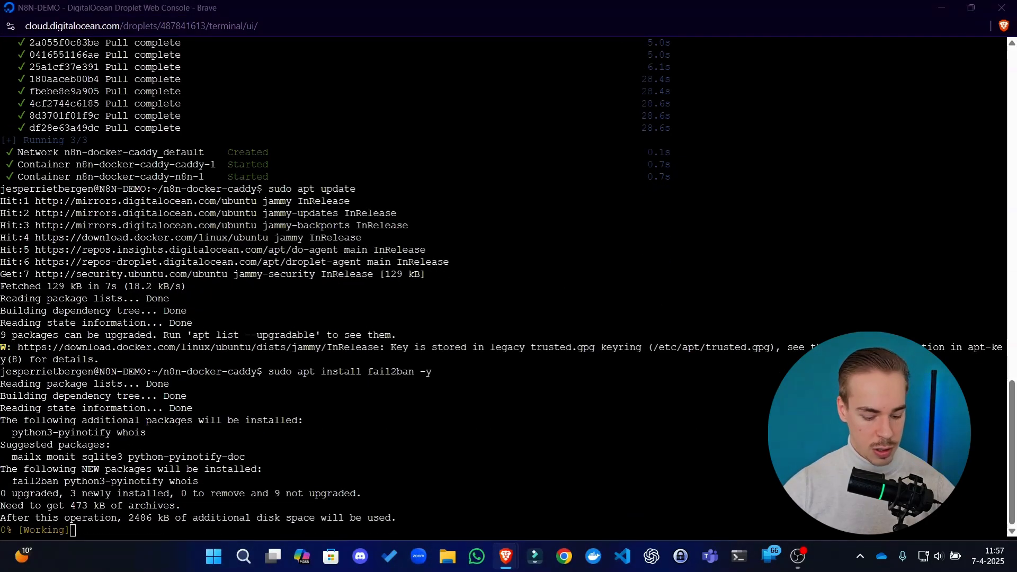
click(341, 413)
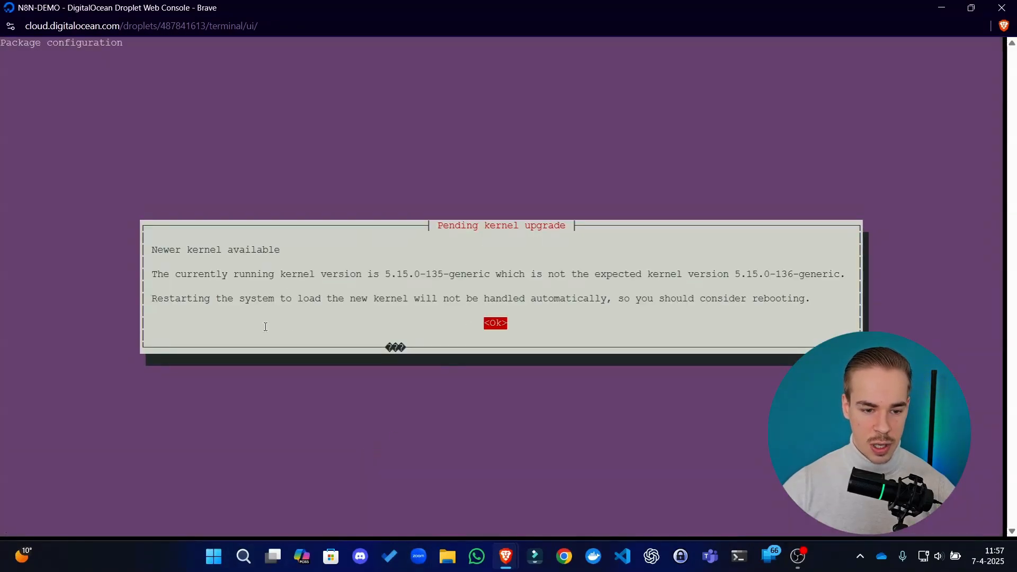
key(Return)
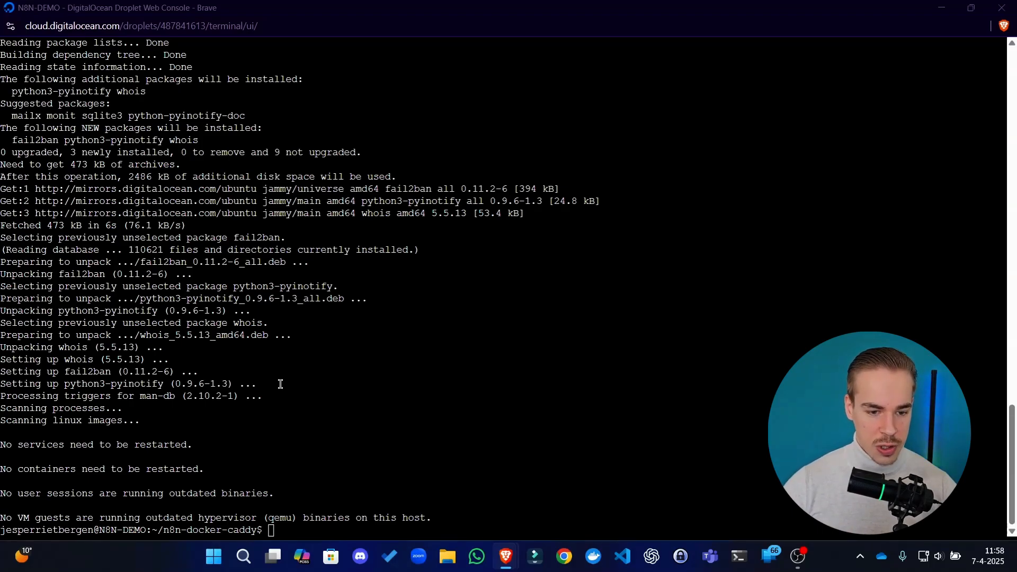
Enable Fail2Ban on boot with sudo systemctl enable fail2ban and start it with sudo systemctl start fail2ban
right_click(414, 314)
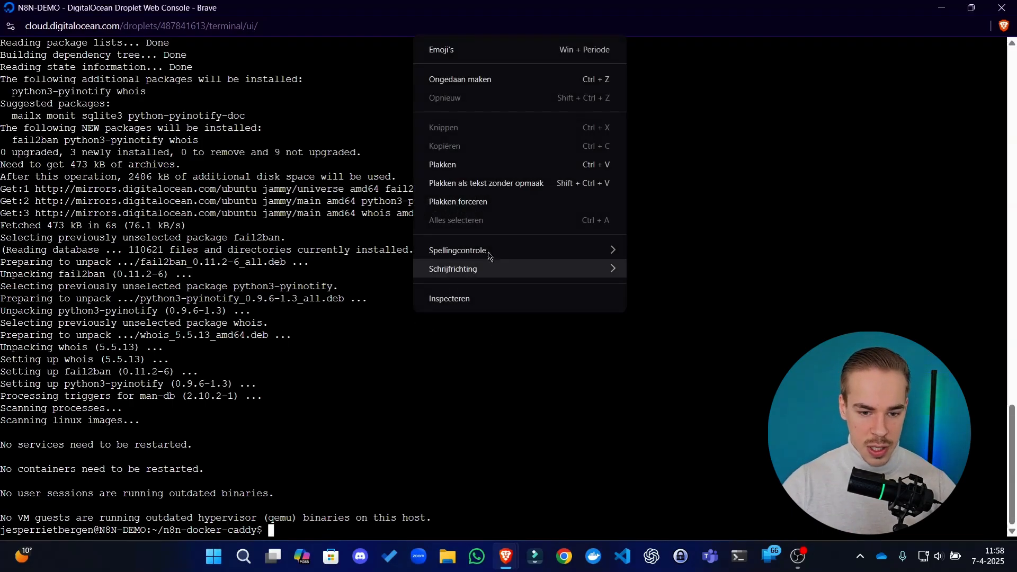
click(486, 183)
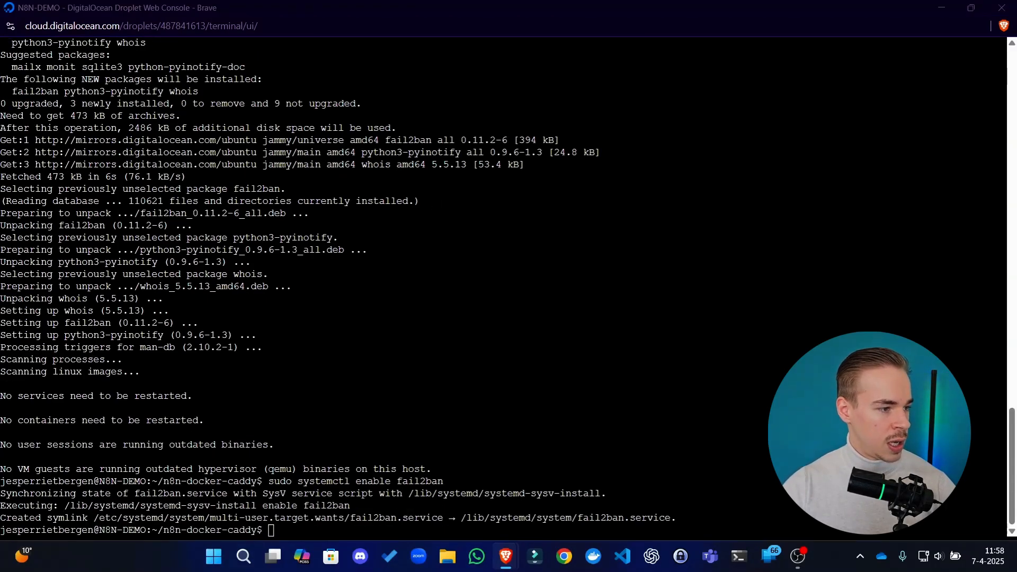
click(454, 371)
right_click(419, 393)
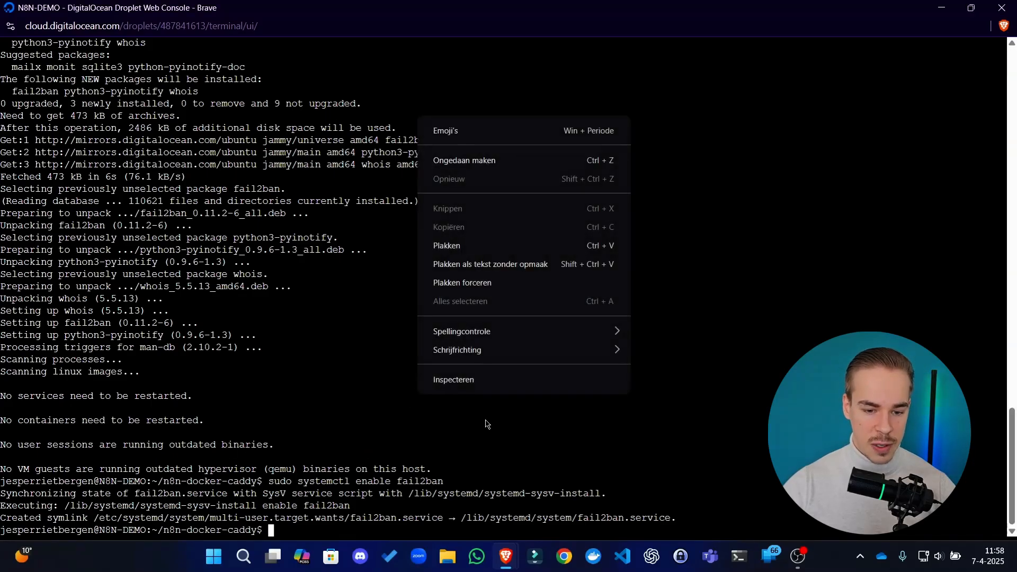
click(517, 263)
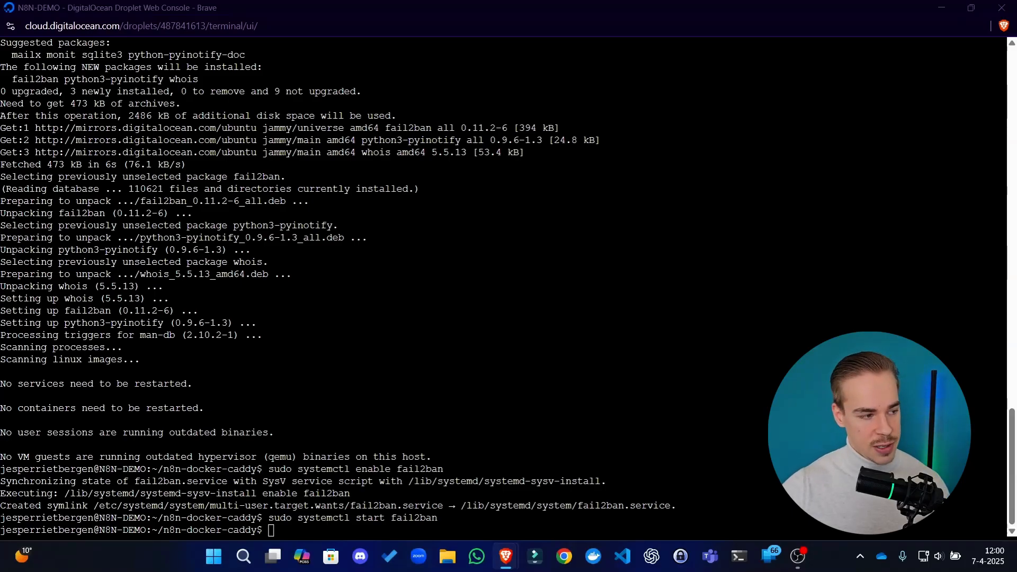
Check the Fail2Ban service with sudo systemctl status fail2ban and examine its Active line
right_click(662, 351)
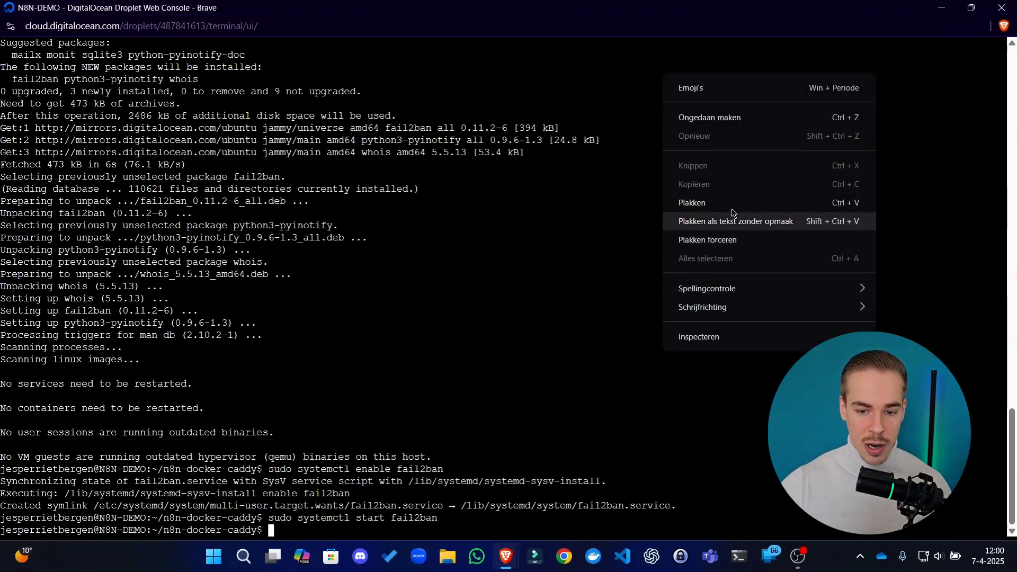
click(744, 227)
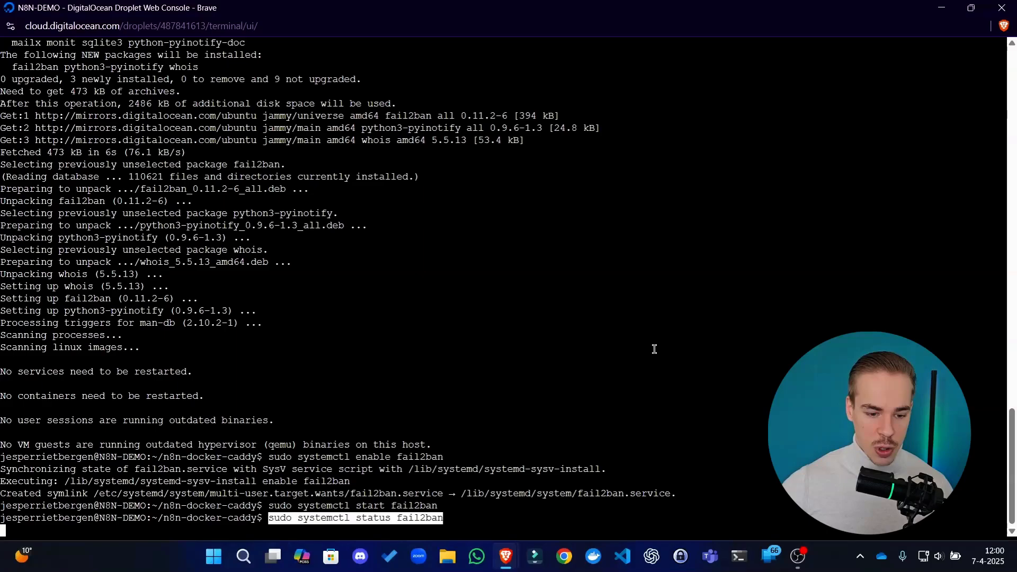
key(Return)
drag(27, 433, 332, 432)
click(319, 432)
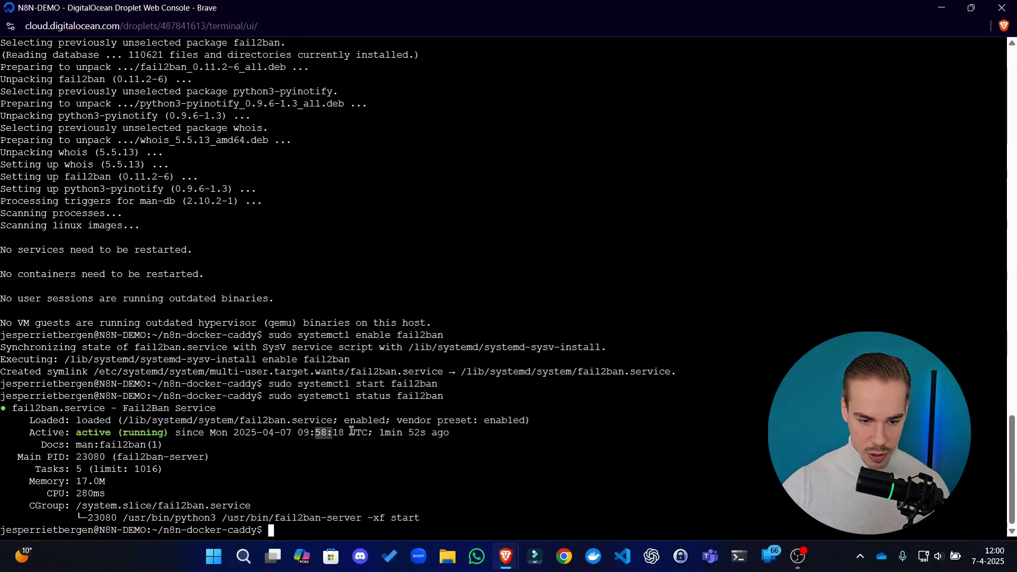
mouse_move(468, 445)
mouse_down()
mouse_move(286, 443)
mouse_move(391, 422)
mouse_move(319, 436)
mouse_move(460, 432)
mouse_up()
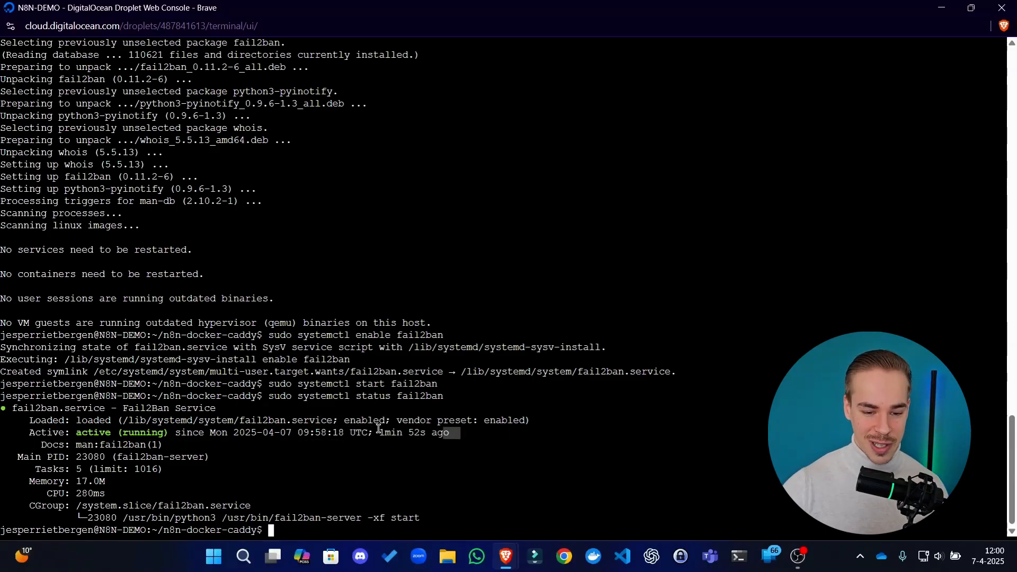
drag(380, 433, 466, 433)
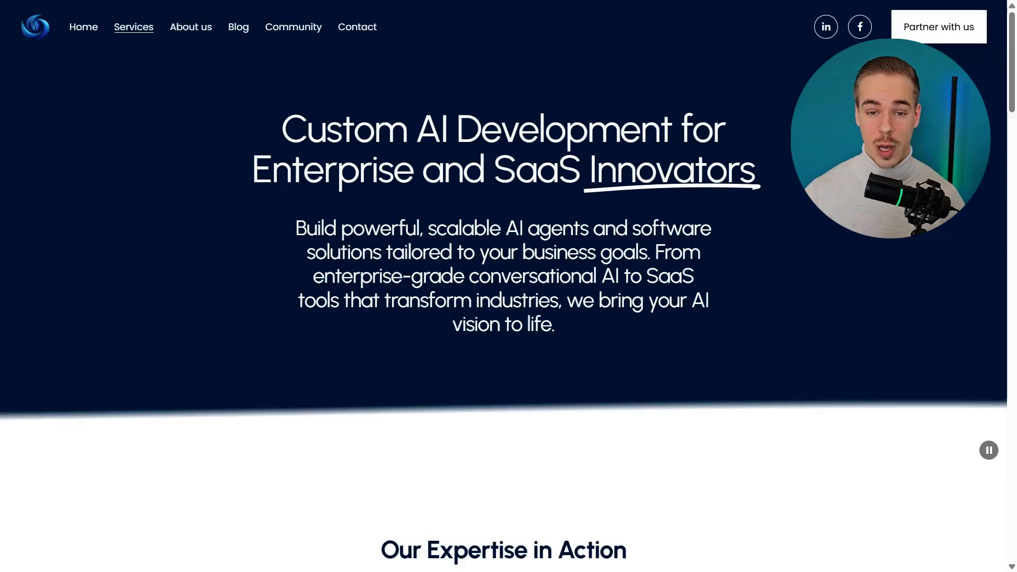
scroll(68, 239, down, 15)
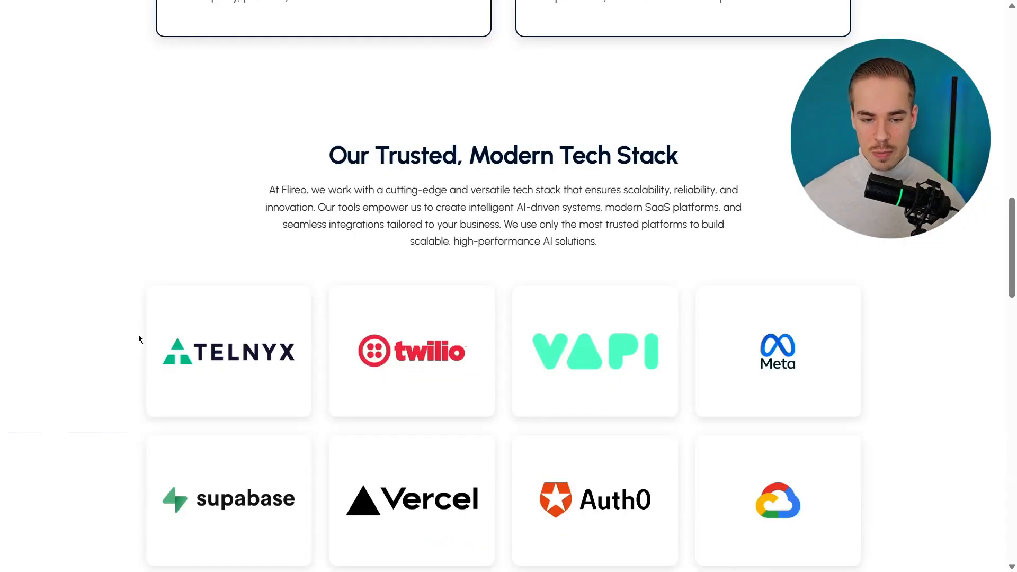
scroll(196, 161, down, 4)
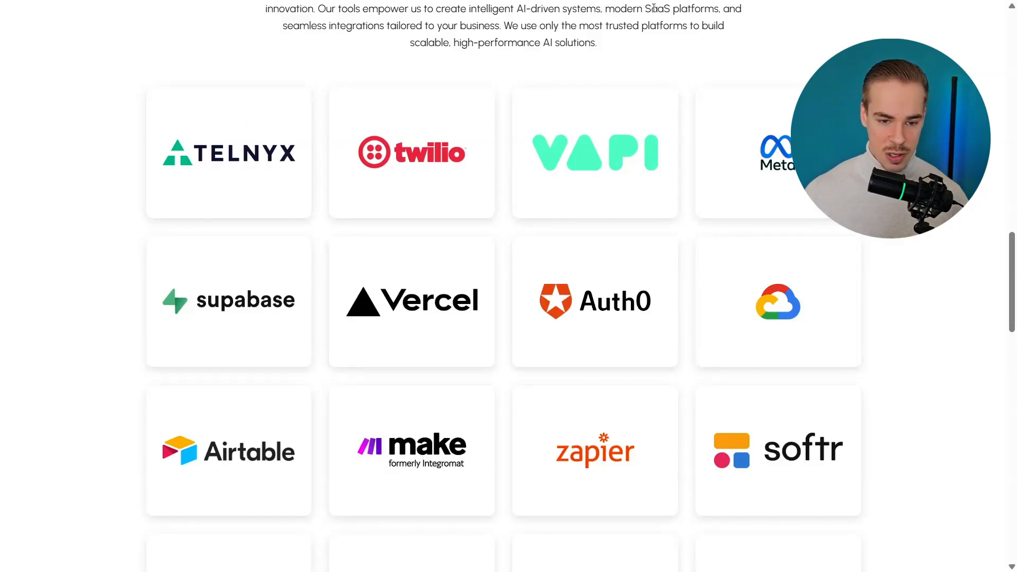
scroll(700, 228, down, 3)
scroll(904, 230, up, 3)
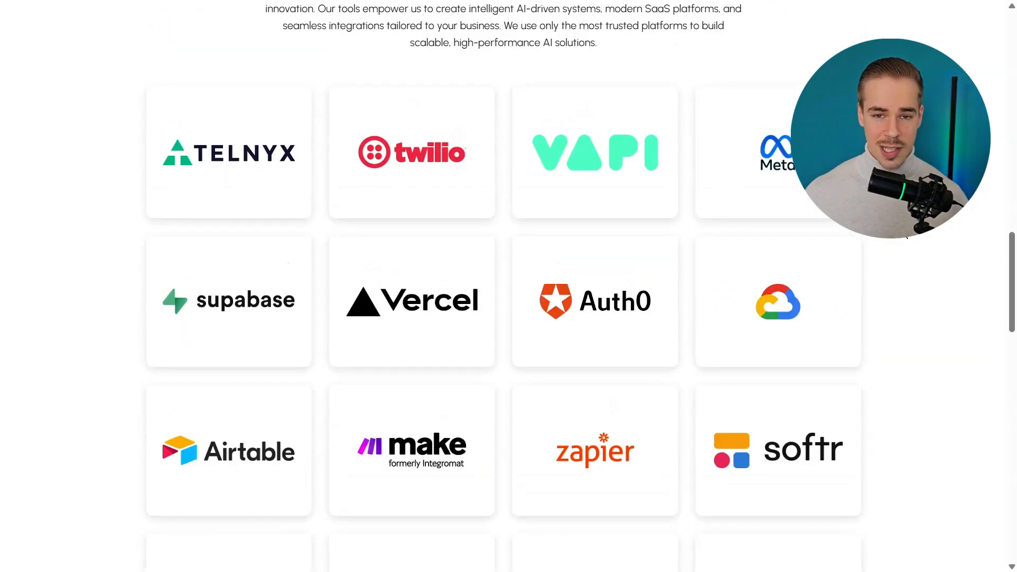
scroll(906, 259, down, 3)
scroll(906, 260, up, 3)
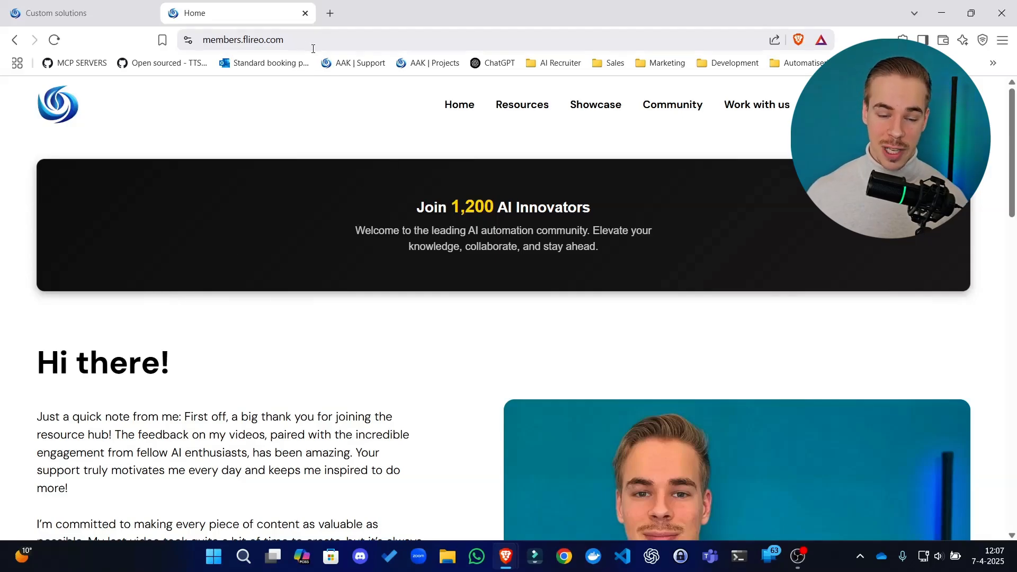
Open the Work with us page of the Flireo members site and examine the sales partner, builder and project submission options
click(735, 112)
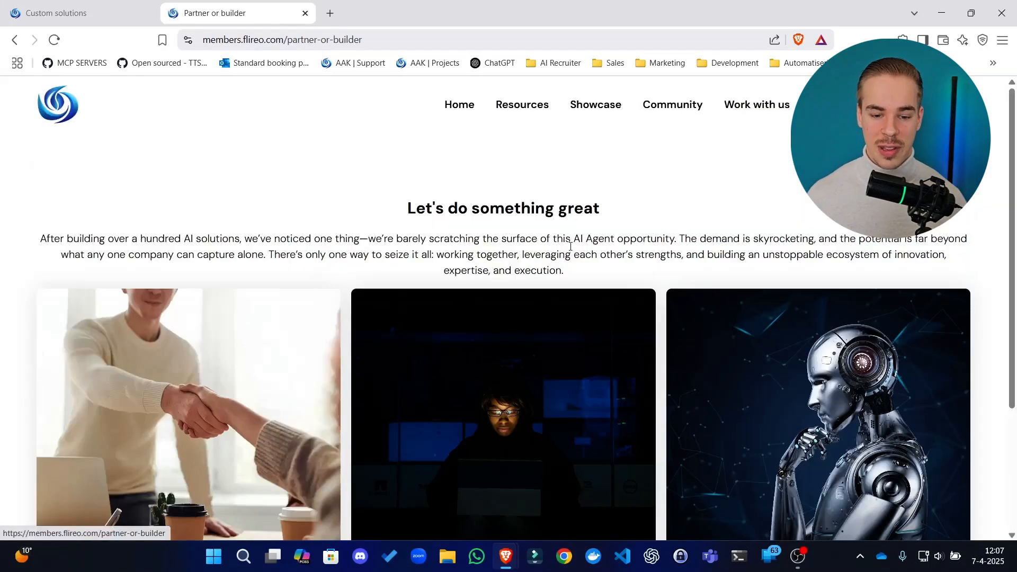
scroll(742, 265, down, 3)
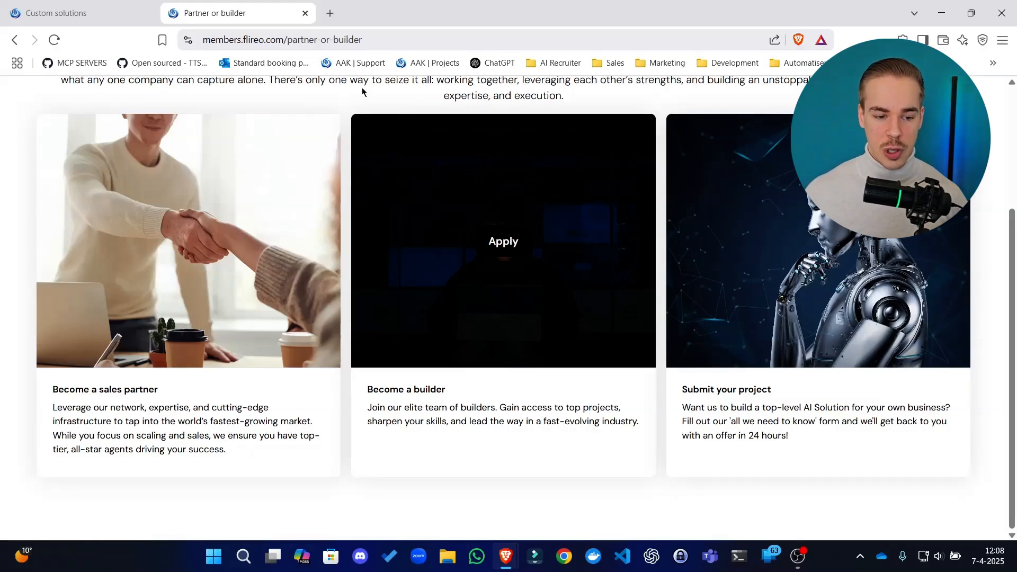
mouse_move(212, 246)
mouse_move(765, 267)
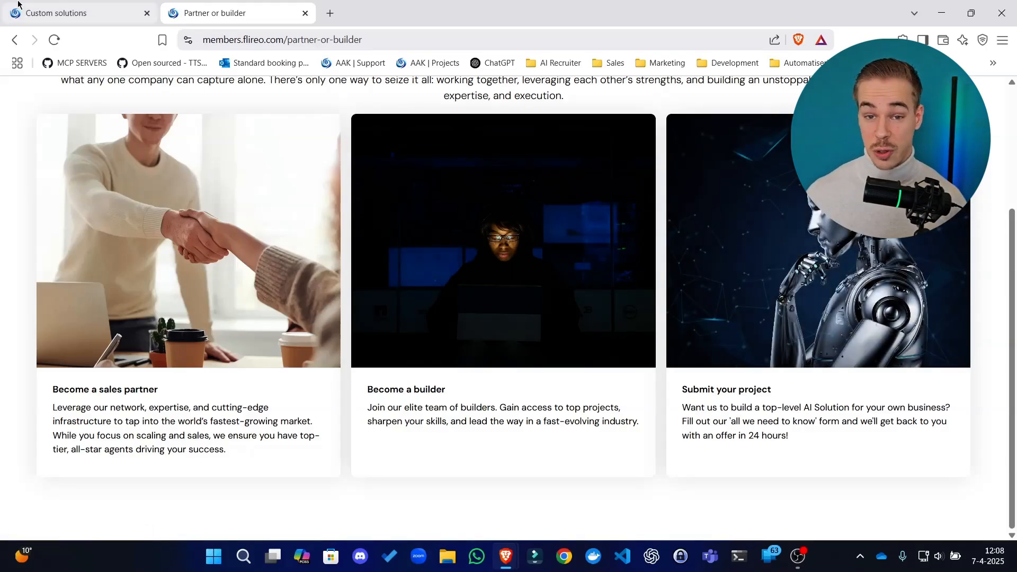
mouse_move(159, 228)
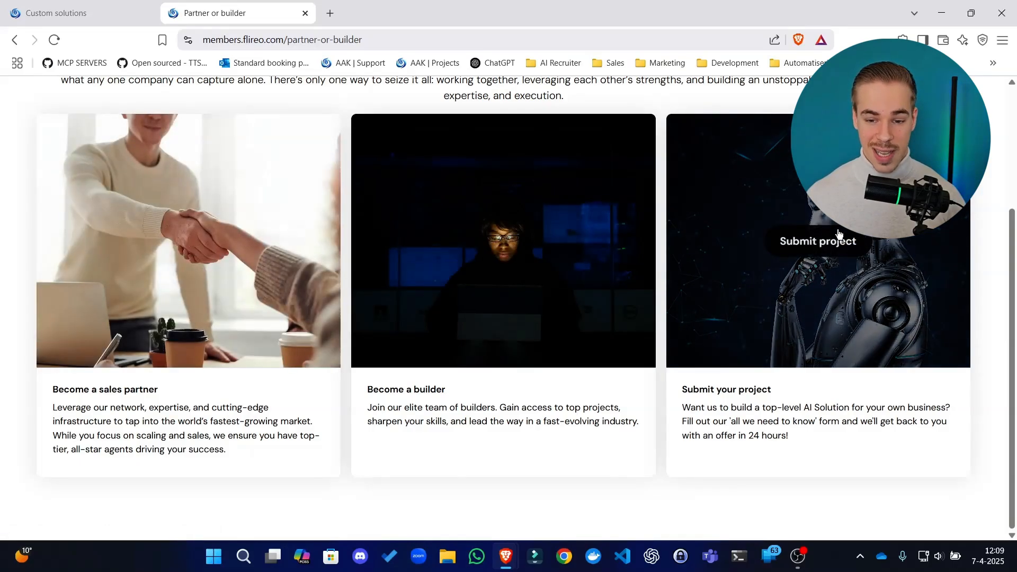
scroll(340, 249, up, 3)
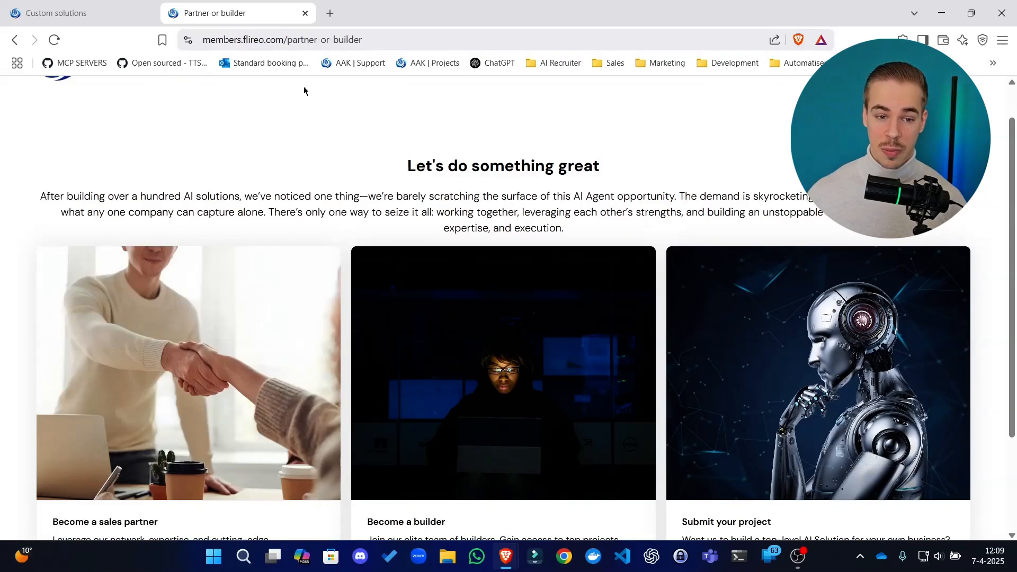
scroll(303, 91, up, 1)
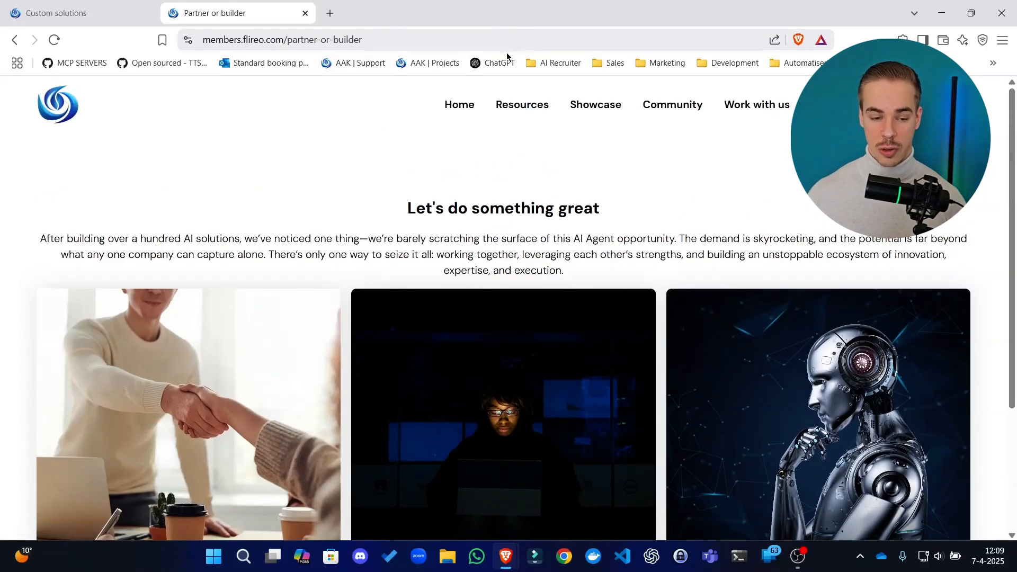
scroll(260, 313, down, 3)
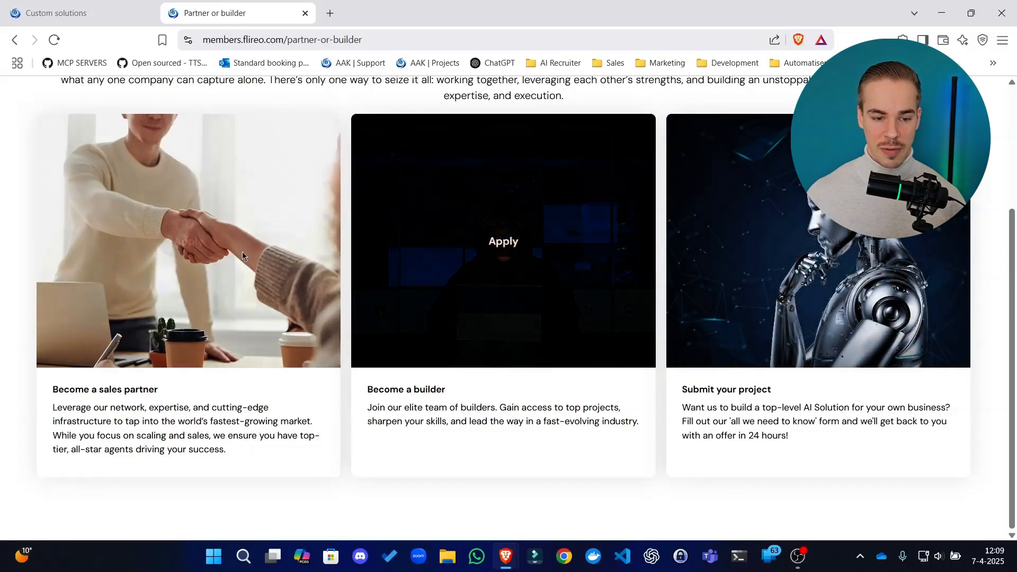
Open the sales partner application form, then return to the partner-or-builder page and review its application and project submission options
click(209, 242)
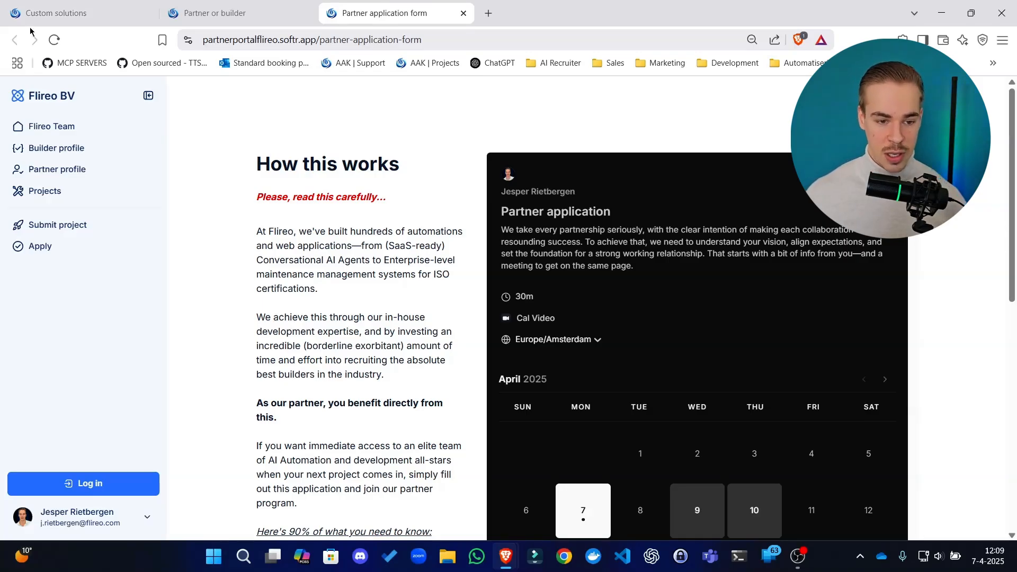
click(212, 13)
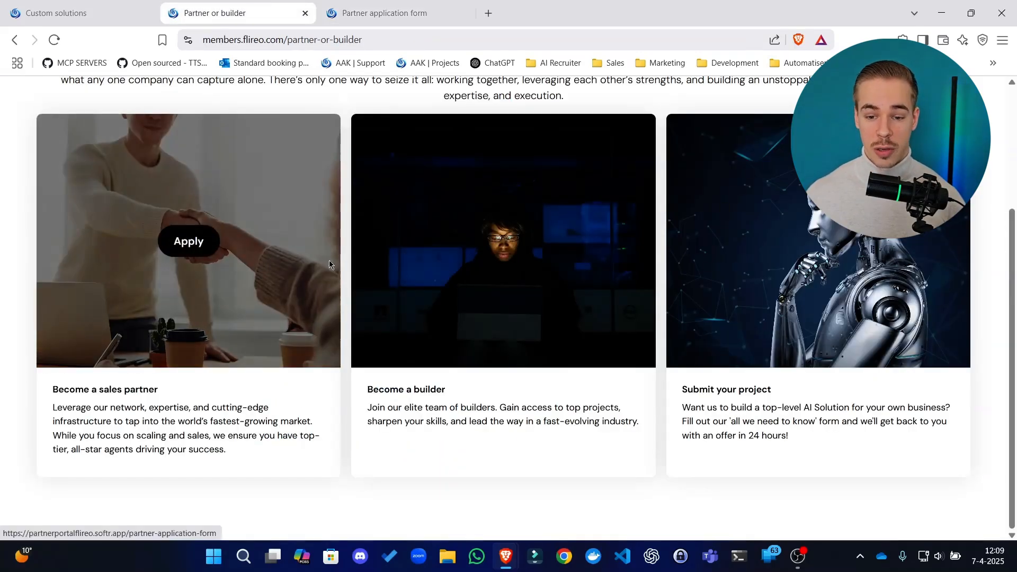
mouse_move(192, 227)
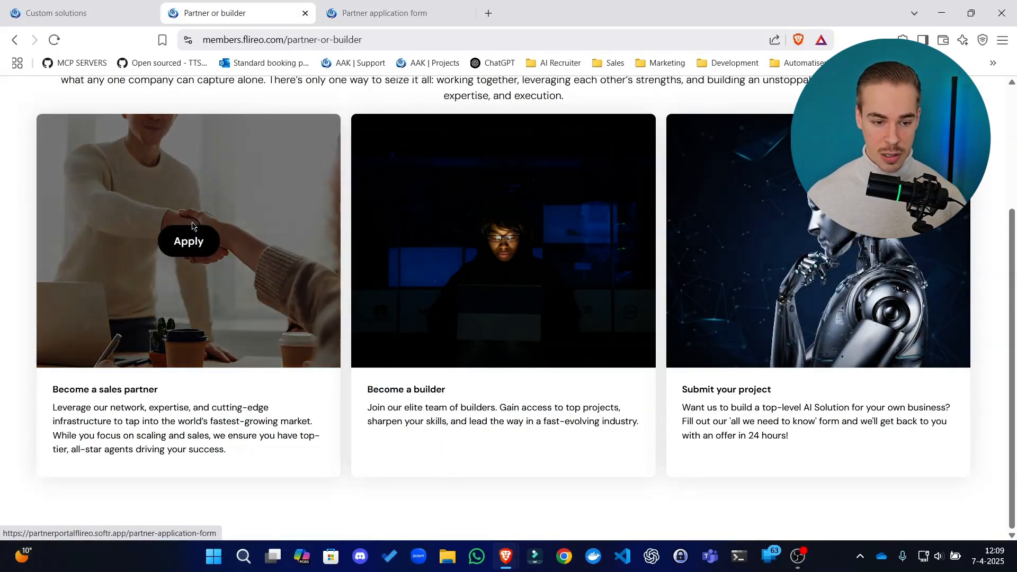
mouse_move(785, 256)
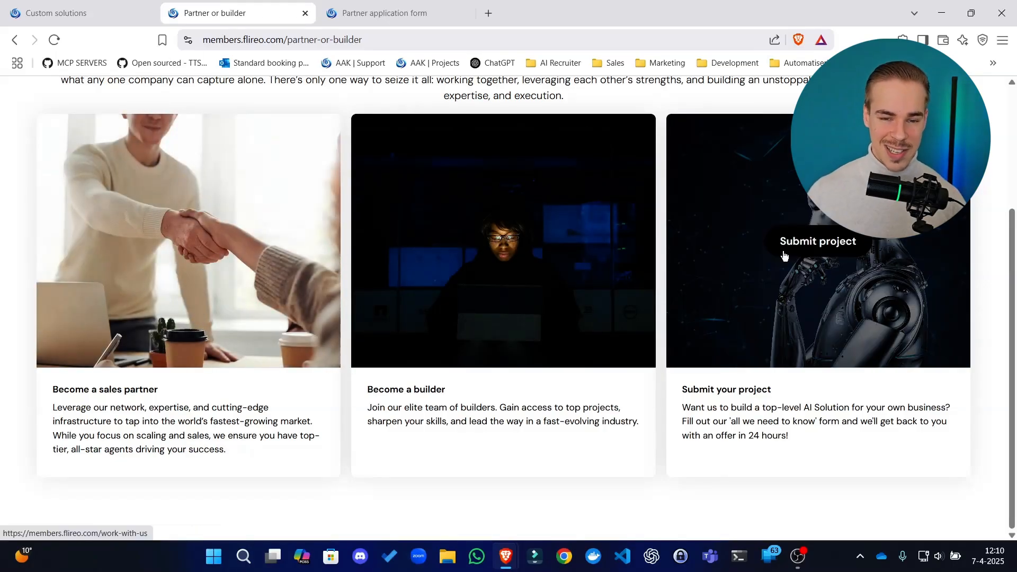
Open the Resources page of the members site and highlight the "Join the discord community" heading
scroll(528, 109, up, 3)
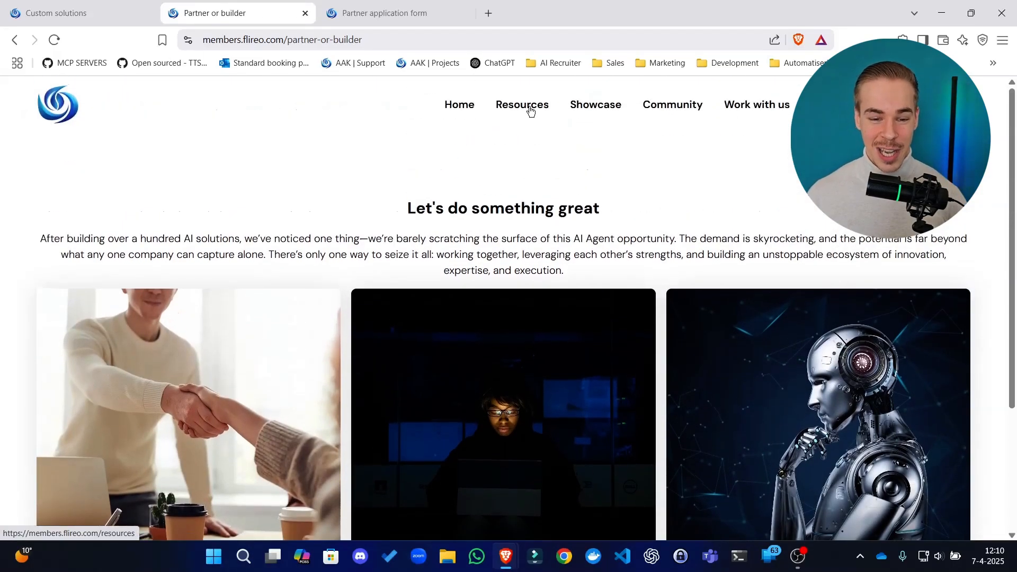
click(521, 105)
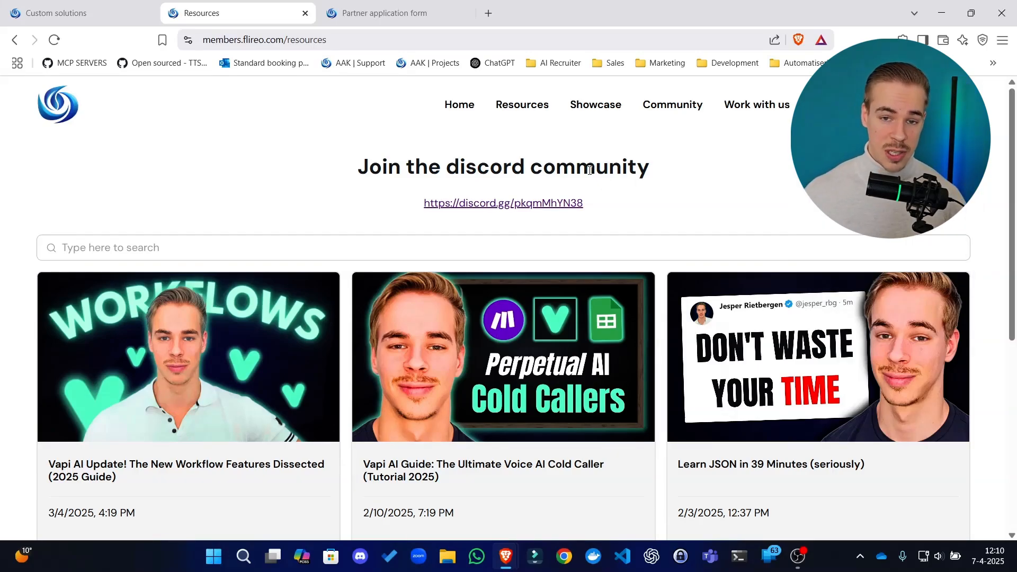
drag(357, 167, 548, 184)
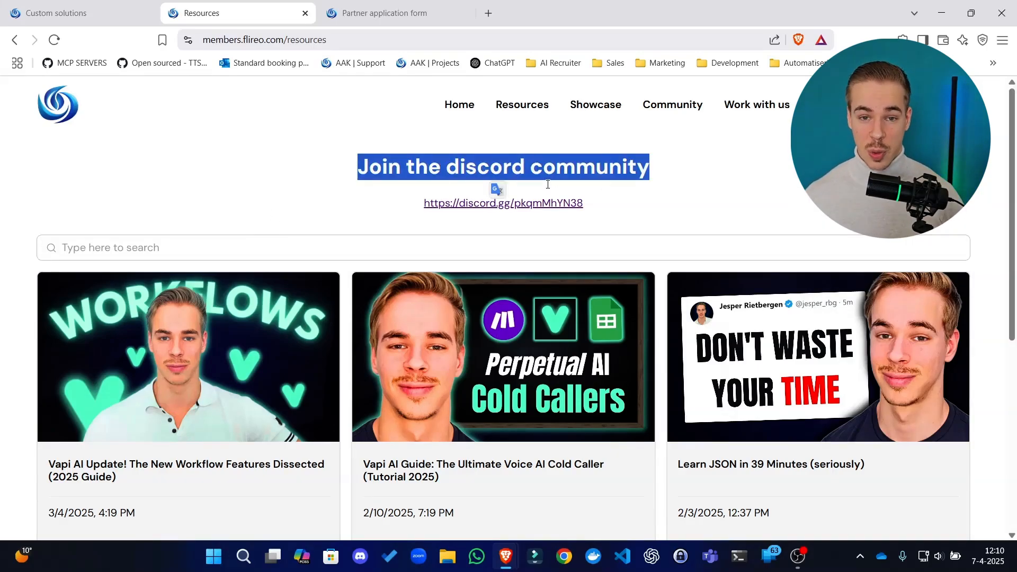